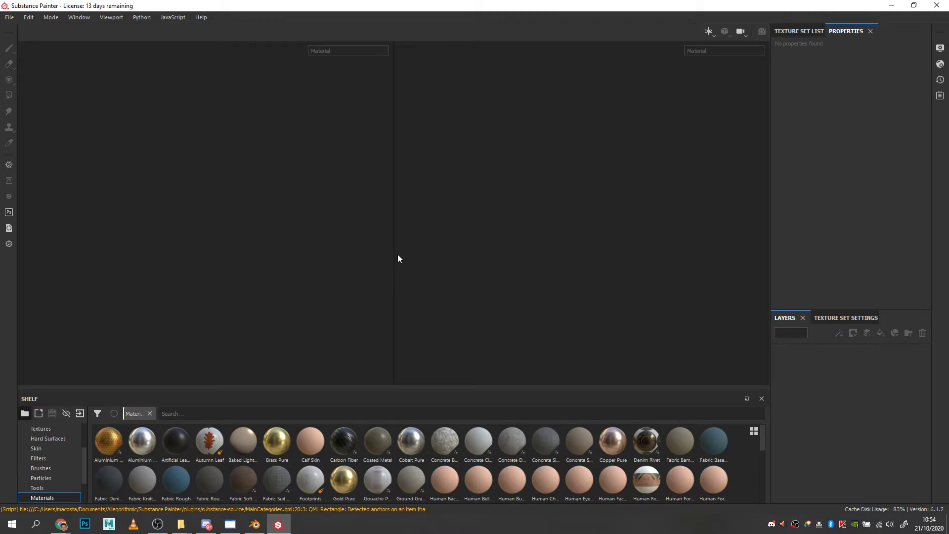
{"action": "left_click_drag", "start_coordinate": [394, 233], "coordinate": [397, 232]}
{"action": "mouse_move", "coordinate": [335, 476]}
{"action": "left_click", "coordinate": [10, 19]}
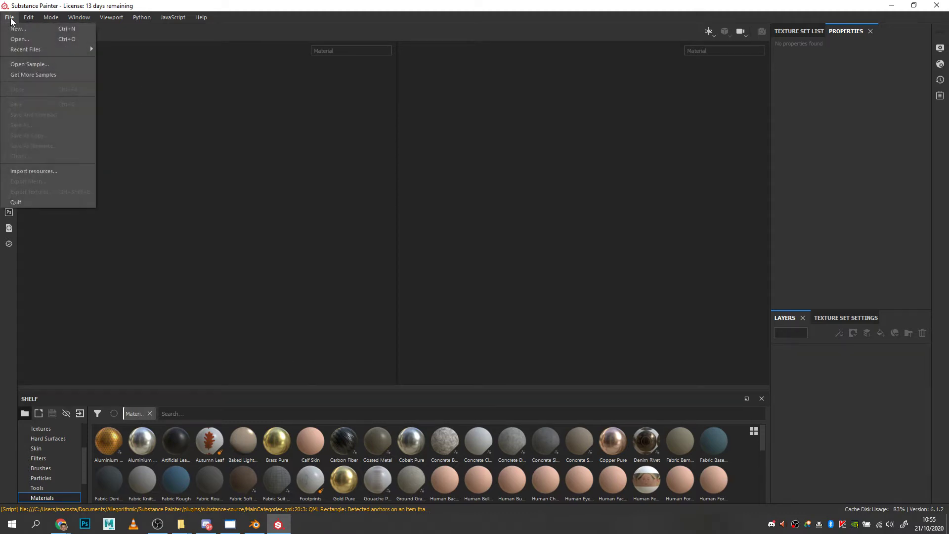
{"action": "left_click", "coordinate": [18, 29]}
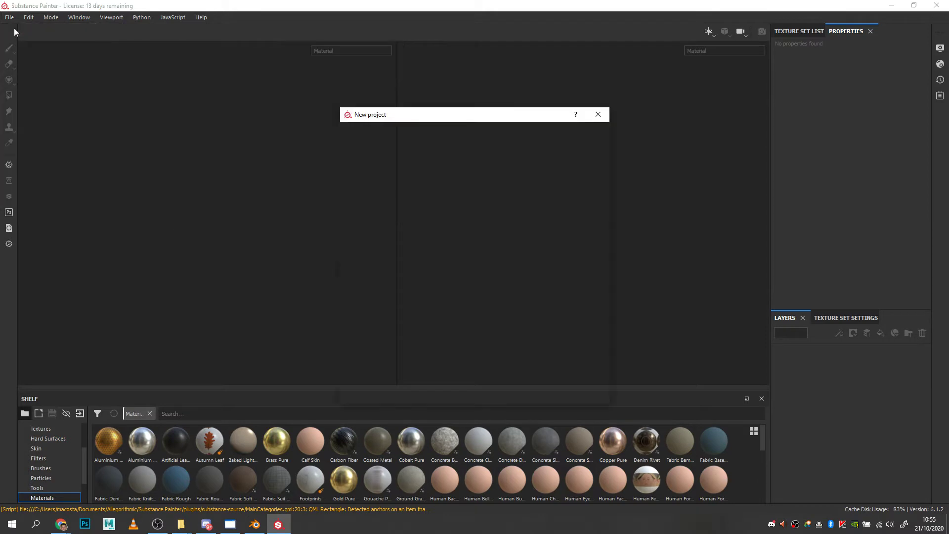
{"action": "left_click_drag", "start_coordinate": [460, 119], "coordinate": [410, 87]}
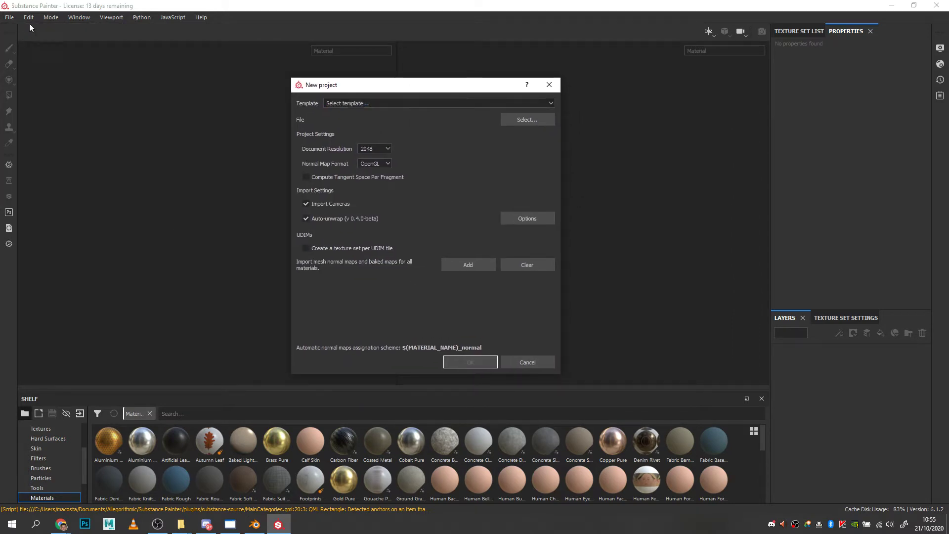
{"action": "left_click_drag", "start_coordinate": [459, 89], "coordinate": [458, 84]}
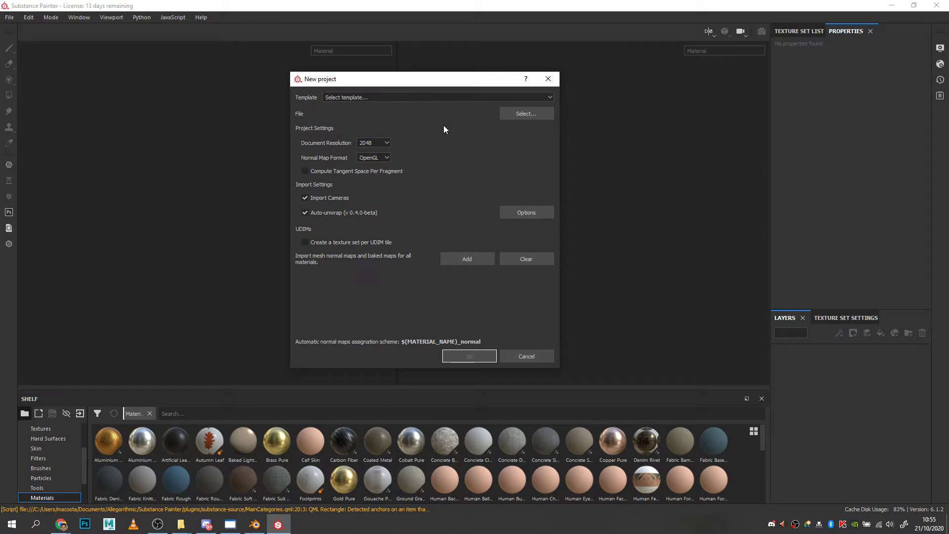
{"action": "left_click", "coordinate": [547, 79]}
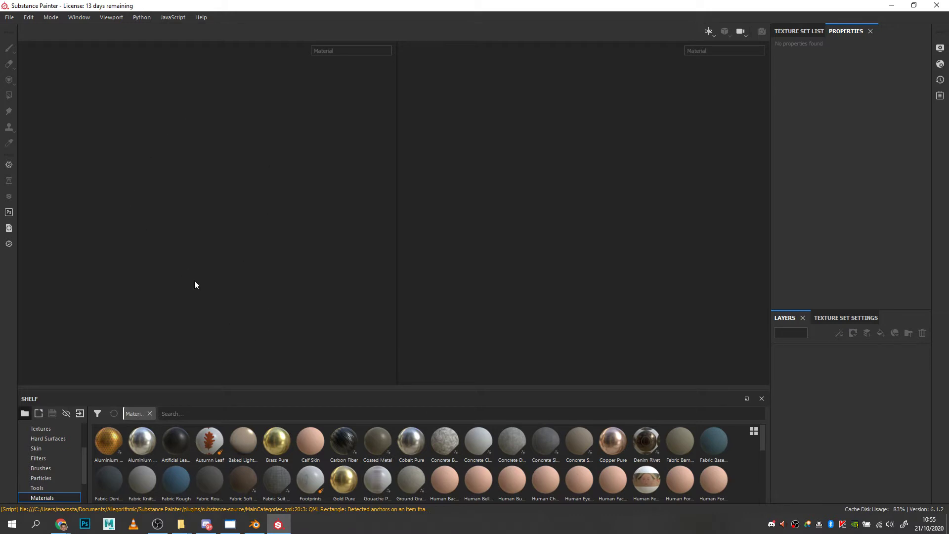
Step: Create a new project from the low-poly mesh D:/Blender/3dsNESLOW.FBX with a document resolution of 2048
{"action": "left_click", "coordinate": [19, 16]}
{"action": "left_click", "coordinate": [22, 28]}
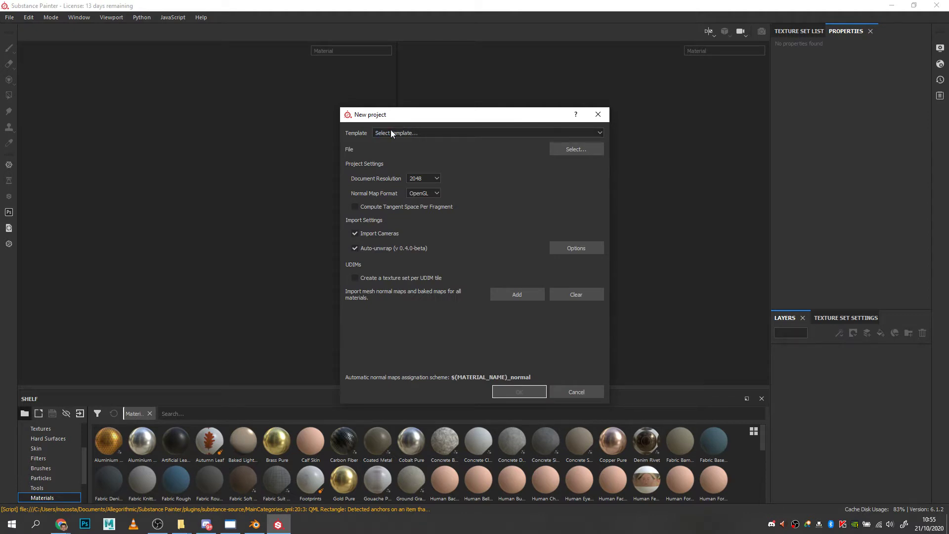
{"action": "left_click", "coordinate": [577, 150]}
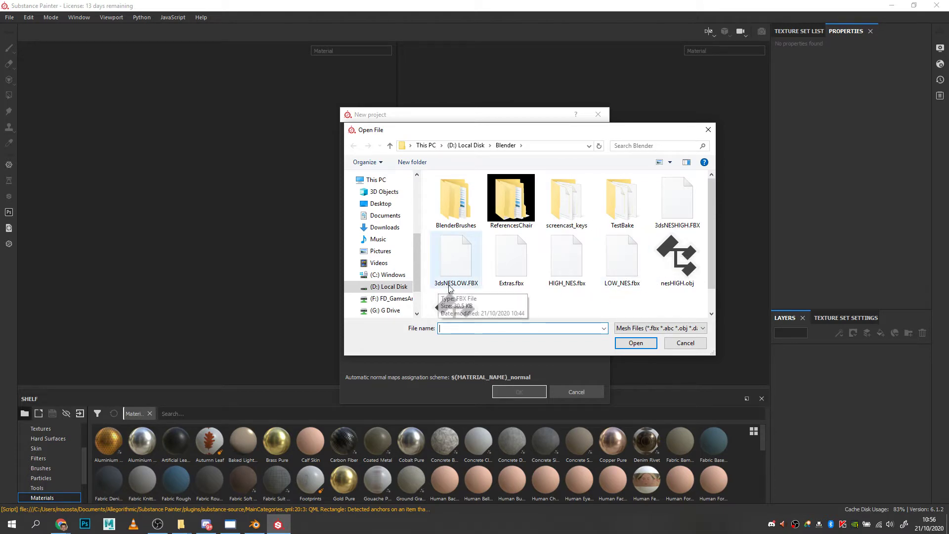
{"action": "left_click", "coordinate": [456, 259]}
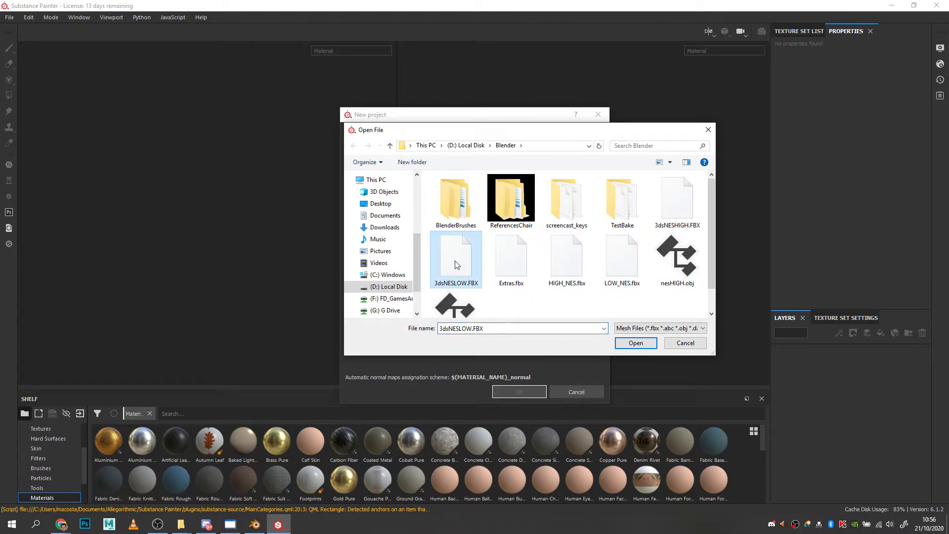
{"action": "left_click", "coordinate": [635, 343]}
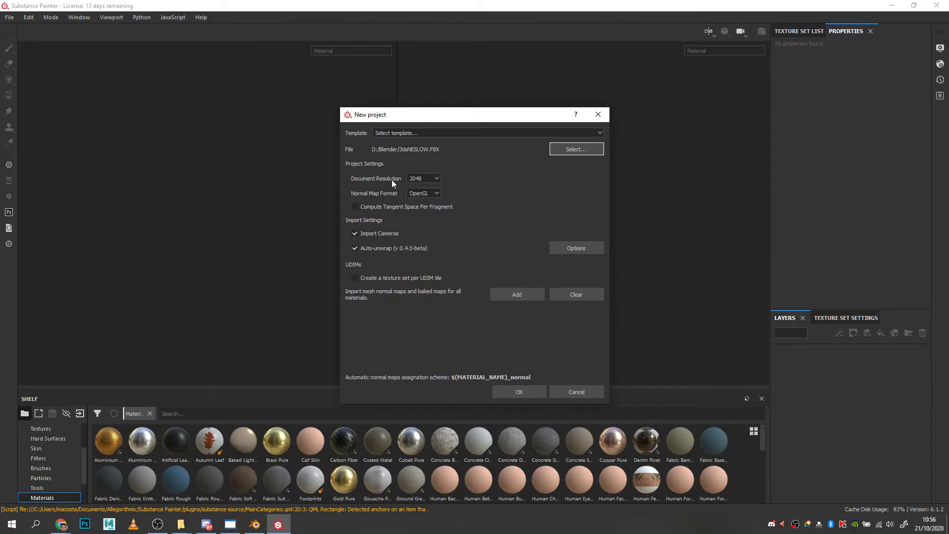
{"action": "left_click", "coordinate": [437, 177]}
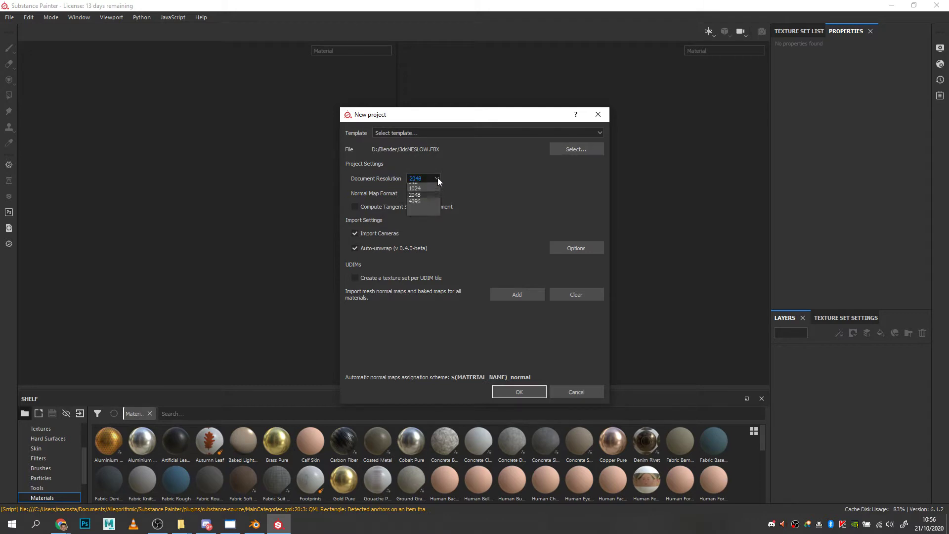
{"action": "left_click", "coordinate": [425, 210]}
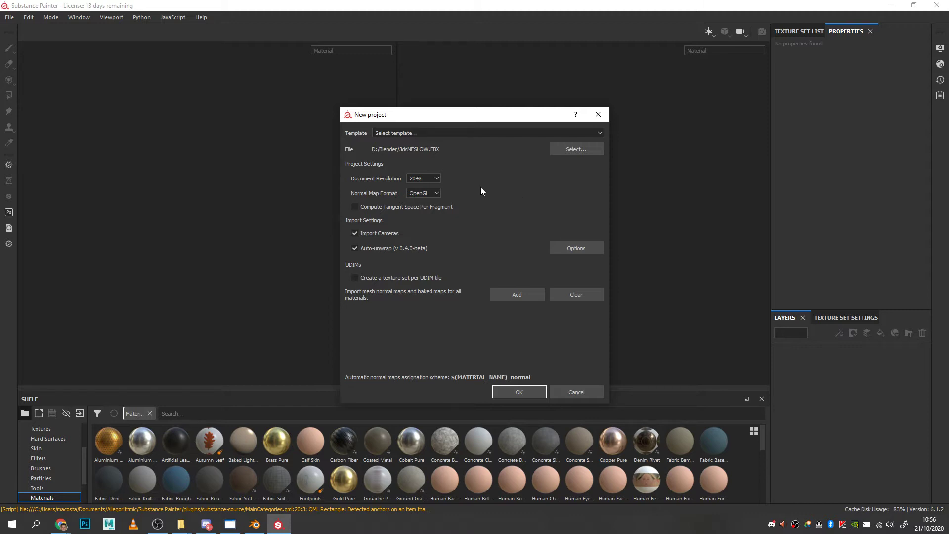
{"action": "left_click", "coordinate": [525, 392]}
{"action": "left_click", "coordinate": [522, 392]}
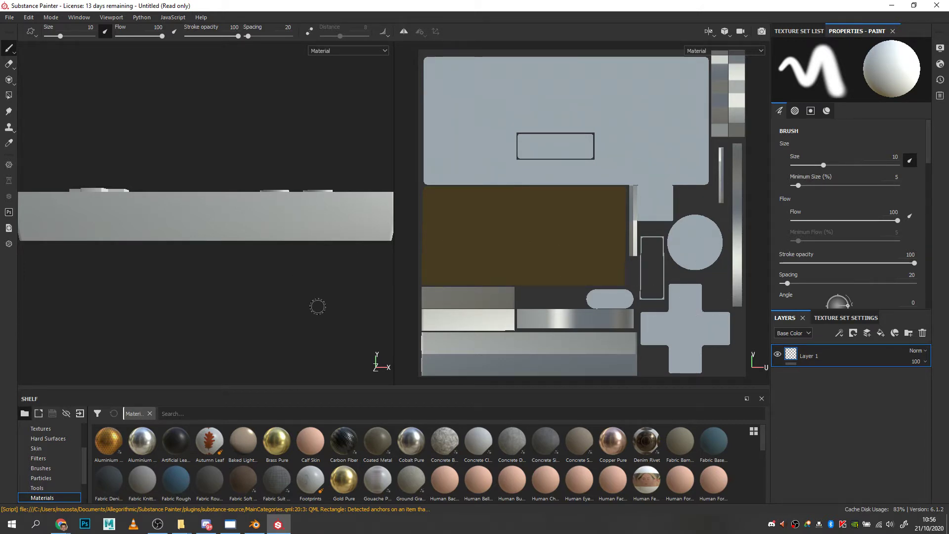
Step: Try a white test brush stroke across the controller's top face and undo it
{"action": "mouse_move", "coordinate": [197, 265]}
{"action": "left_mouse_down", "text": "alt"}
{"action": "mouse_move", "coordinate": [252, 322]}
{"action": "mouse_move", "coordinate": [250, 260]}
{"action": "mouse_move", "coordinate": [298, 303]}
{"action": "left_mouse_up", "text": "alt"}
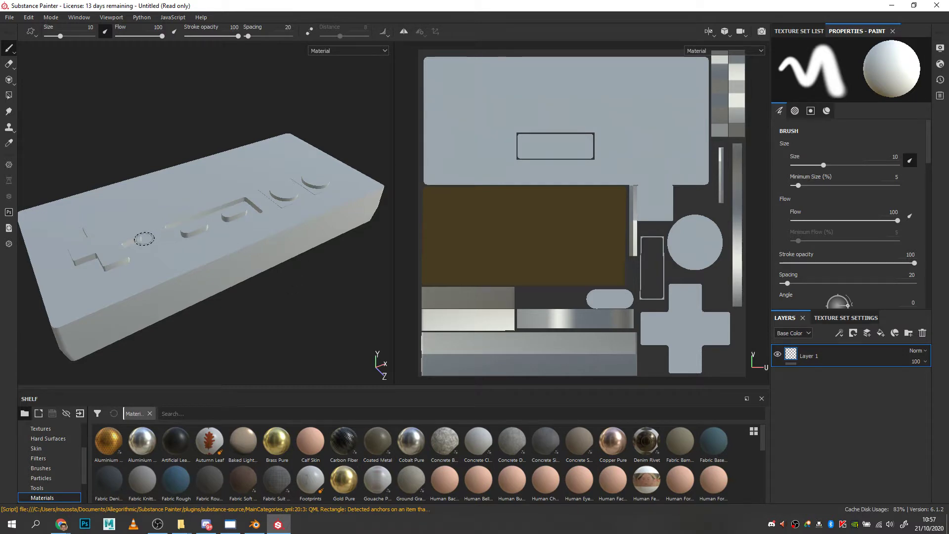
{"action": "mouse_move", "coordinate": [267, 286]}
{"action": "left_mouse_down", "text": "alt"}
{"action": "mouse_move", "coordinate": [328, 224]}
{"action": "mouse_move", "coordinate": [257, 236]}
{"action": "mouse_move", "coordinate": [186, 299]}
{"action": "mouse_move", "coordinate": [89, 335]}
{"action": "left_mouse_up", "text": "alt"}
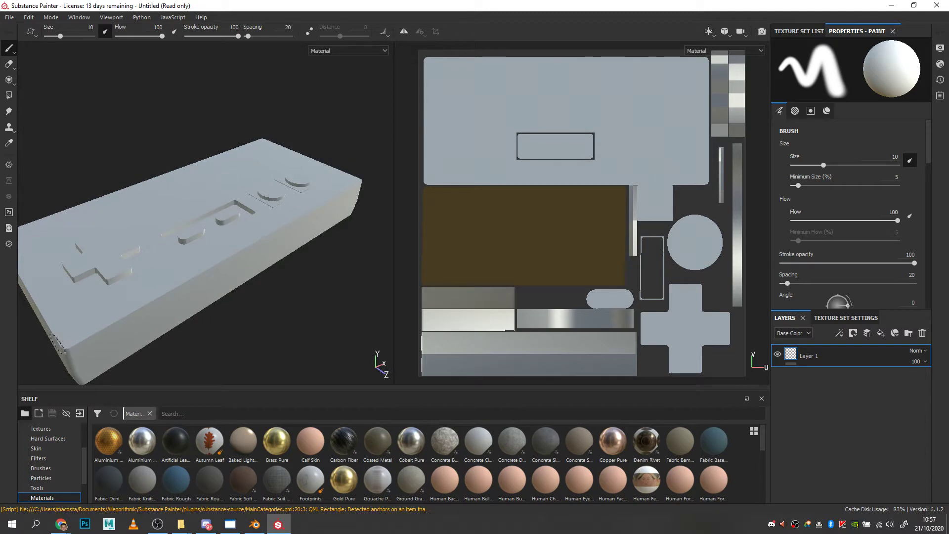
{"action": "mouse_move", "coordinate": [248, 234]}
{"action": "left_mouse_down", "text": "alt"}
{"action": "mouse_move", "coordinate": [309, 237]}
{"action": "mouse_move", "coordinate": [165, 188]}
{"action": "mouse_move", "coordinate": [160, 208]}
{"action": "mouse_move", "coordinate": [161, 193]}
{"action": "left_mouse_up", "text": "alt"}
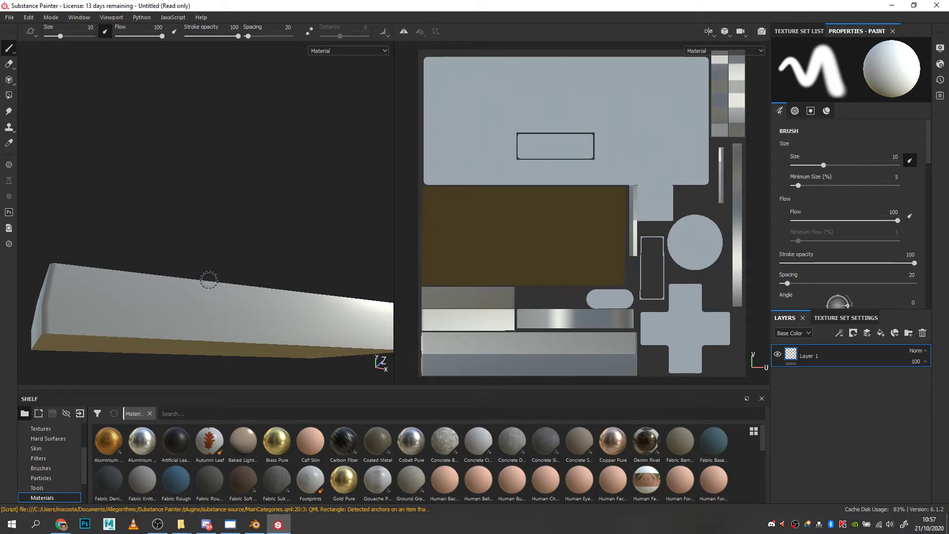
{"action": "mouse_move", "coordinate": [207, 278]}
{"action": "left_mouse_down", "text": "alt"}
{"action": "mouse_move", "coordinate": [221, 333]}
{"action": "mouse_move", "coordinate": [261, 285]}
{"action": "mouse_move", "coordinate": [247, 321]}
{"action": "left_mouse_up", "text": "alt"}
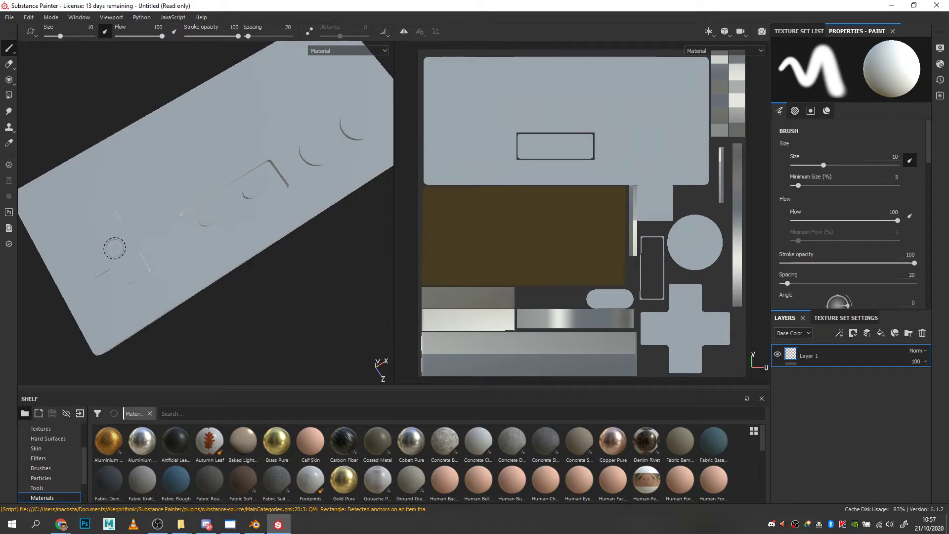
{"action": "left_click_drag", "start_coordinate": [107, 176], "coordinate": [240, 144]}
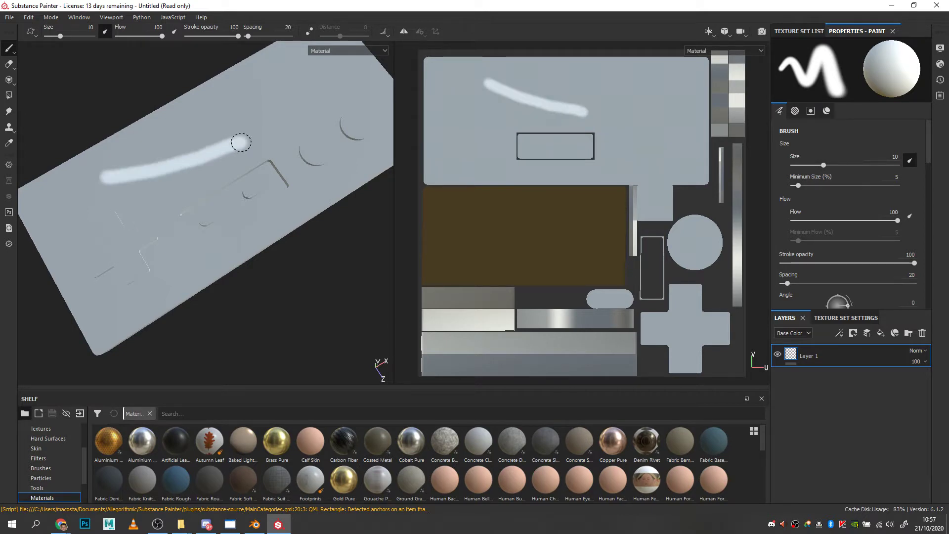
{"action": "key", "text": "ctrl+z"}
Step: Examine the low-poly controller from several angles, including its sides and the recessed D-pad and button shapes
{"action": "middle_click_drag", "start_coordinate": [178, 227], "coordinate": [198, 240], "text": "alt"}
{"action": "left_click_drag", "start_coordinate": [198, 241], "coordinate": [396, 178], "text": "alt"}
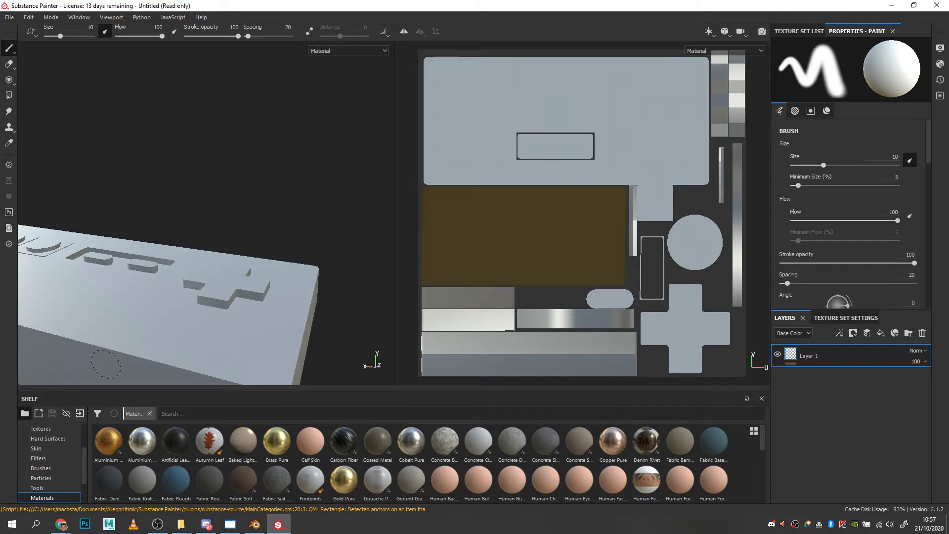
{"action": "left_click_drag", "start_coordinate": [144, 324], "coordinate": [119, 292], "text": "alt"}
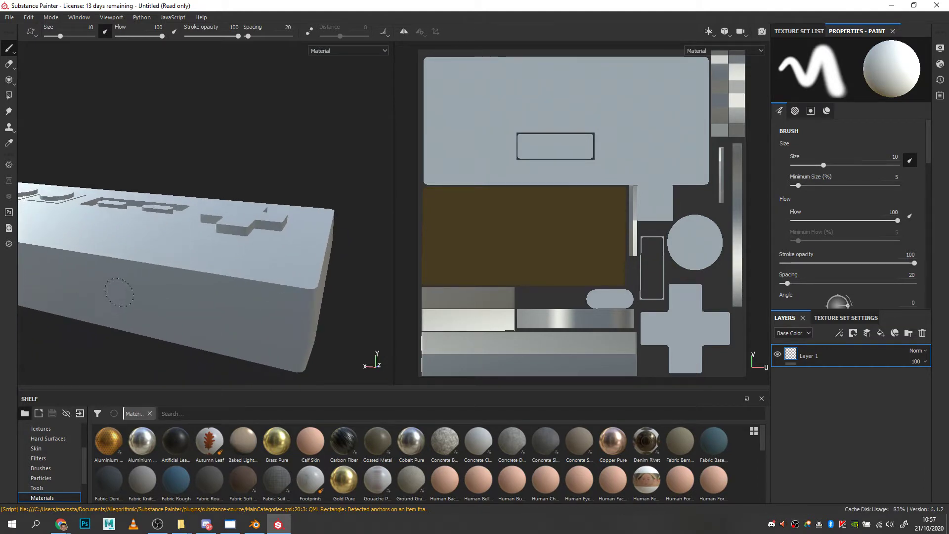
{"action": "mouse_move", "coordinate": [296, 264]}
{"action": "left_mouse_down", "text": "alt"}
{"action": "mouse_move", "coordinate": [82, 296]}
{"action": "mouse_move", "coordinate": [169, 210]}
{"action": "mouse_move", "coordinate": [311, 303]}
{"action": "mouse_move", "coordinate": [328, 222]}
{"action": "left_mouse_up", "text": "alt"}
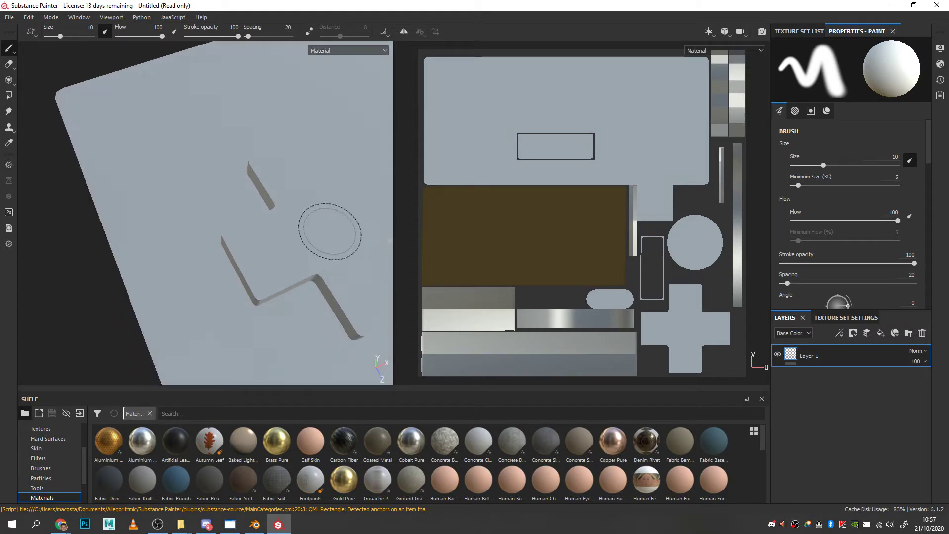
{"action": "mouse_move", "coordinate": [328, 223]}
{"action": "middle_mouse_down", "text": "alt"}
{"action": "mouse_move", "coordinate": [335, 232]}
{"action": "mouse_move", "coordinate": [176, 218]}
{"action": "middle_mouse_up", "text": "alt"}
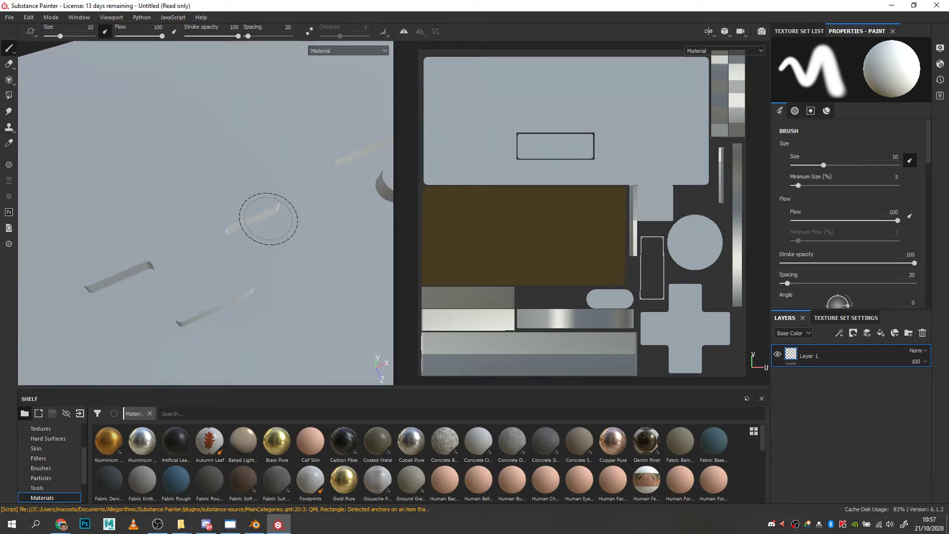
{"action": "scroll", "coordinate": [269, 219], "scroll_direction": "up", "scroll_amount": 3}
{"action": "scroll", "coordinate": [275, 222], "scroll_direction": "down", "scroll_amount": 7}
{"action": "left_click_drag", "start_coordinate": [277, 222], "coordinate": [355, 194], "text": "alt"}
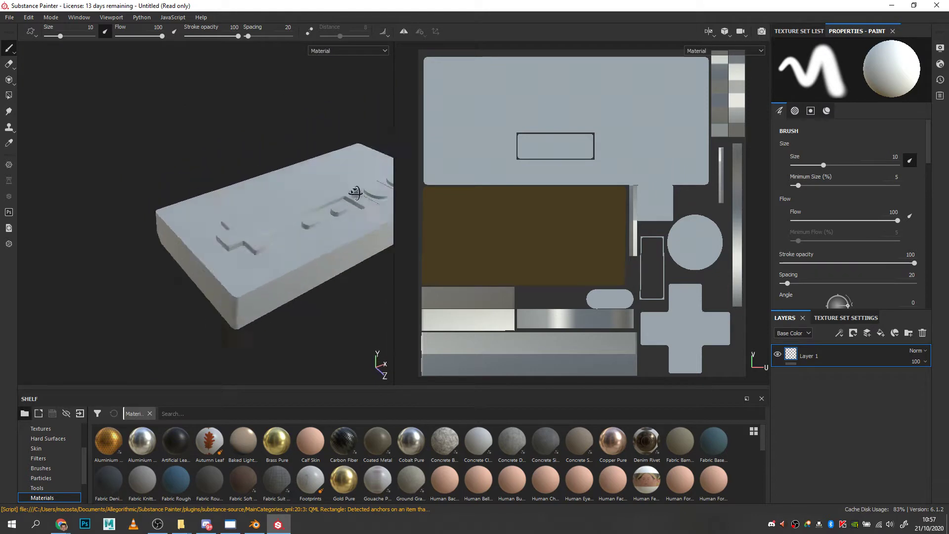
{"action": "middle_click_drag", "start_coordinate": [353, 198], "coordinate": [262, 227], "text": "alt"}
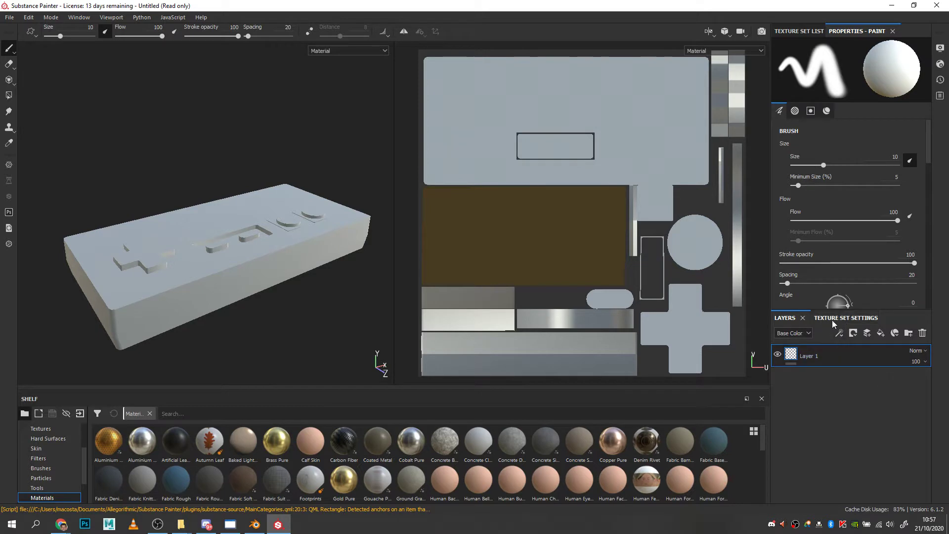
Step: Open the mesh map baking settings for the controller's texture set and set the output size to 2048
{"action": "left_click", "coordinate": [855, 318]}
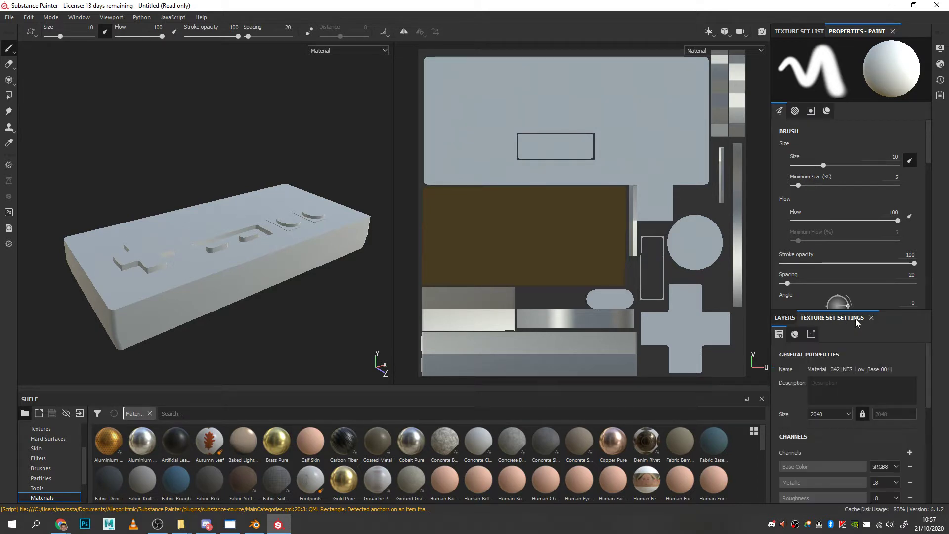
{"action": "left_click_drag", "start_coordinate": [929, 369], "coordinate": [932, 434]}
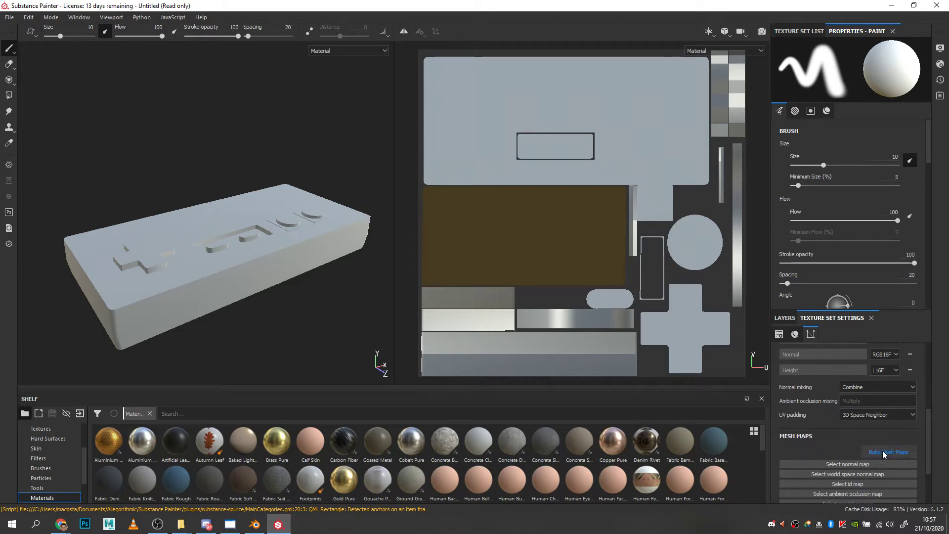
{"action": "left_click", "coordinate": [894, 452]}
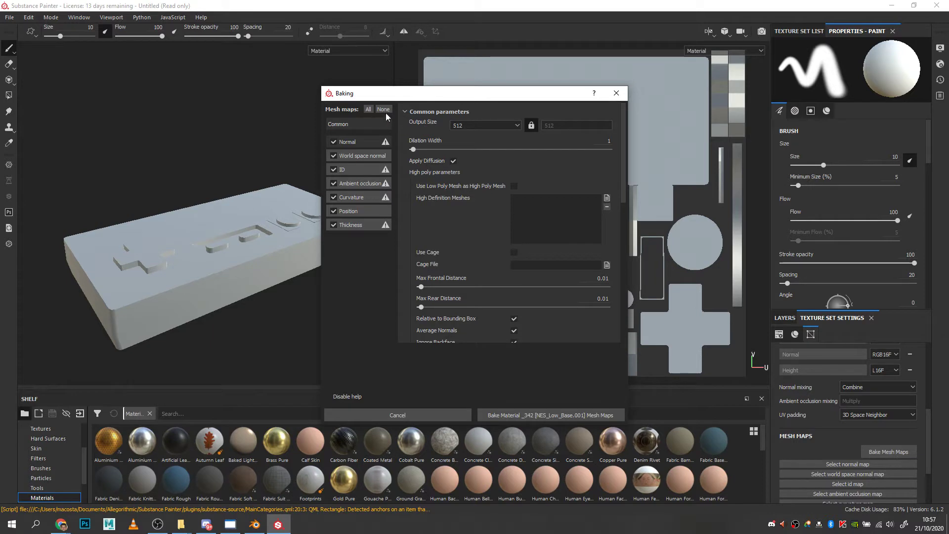
{"action": "left_click", "coordinate": [507, 126]}
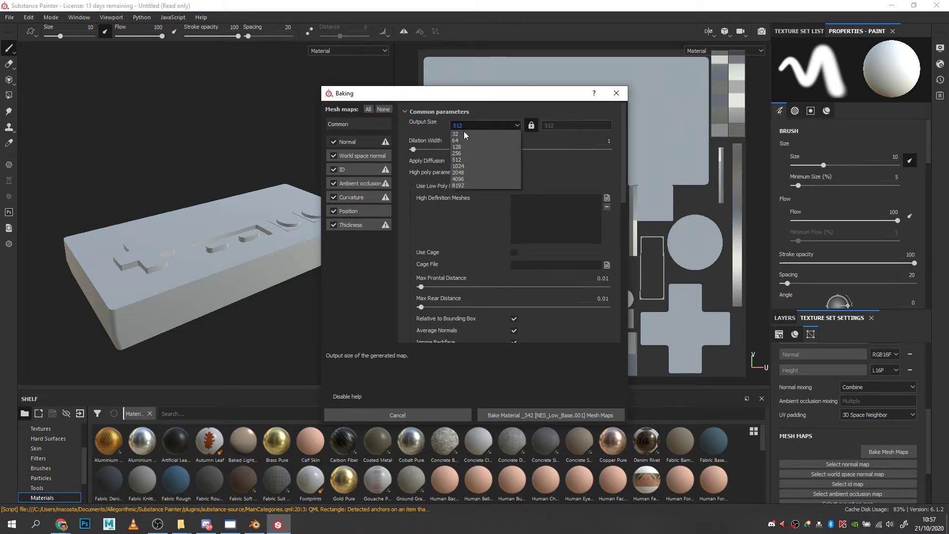
{"action": "left_click", "coordinate": [466, 172]}
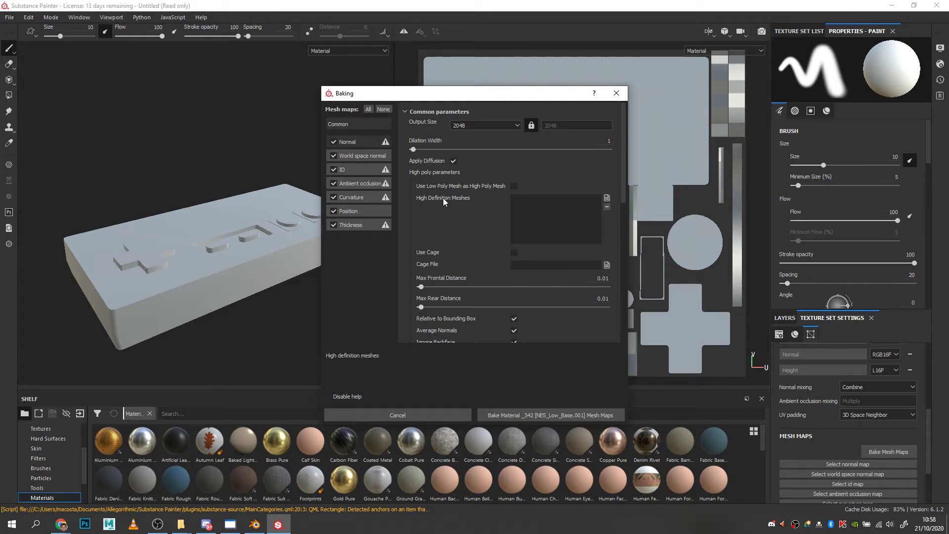
Step: Add 3dsNESHIGH.FBX from the Blender folder as the high definition mesh for the bake
{"action": "left_click", "coordinate": [606, 198]}
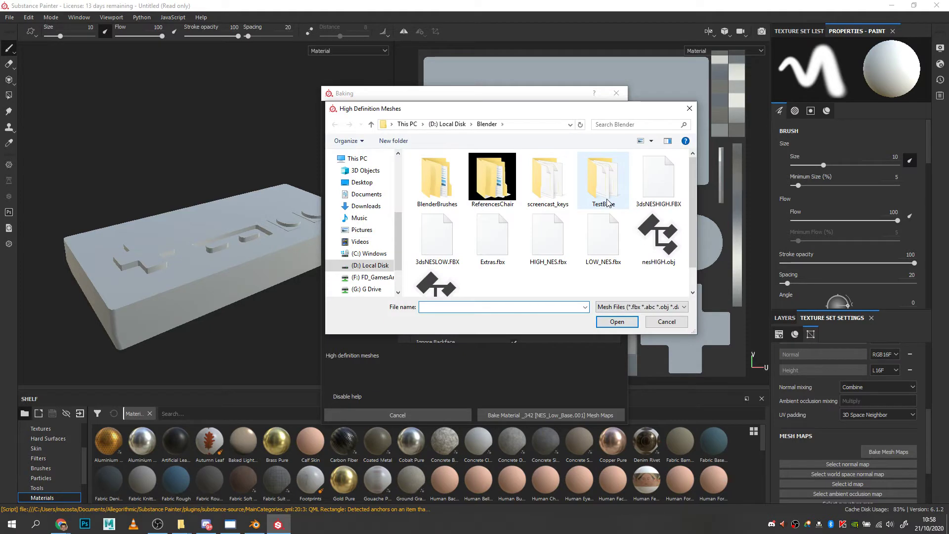
{"action": "left_click", "coordinate": [651, 192]}
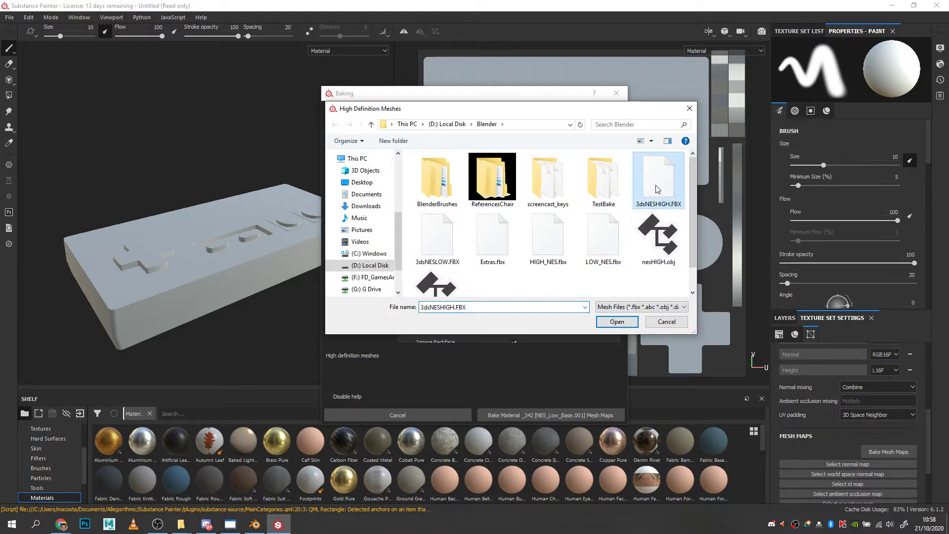
{"action": "left_click", "coordinate": [626, 324]}
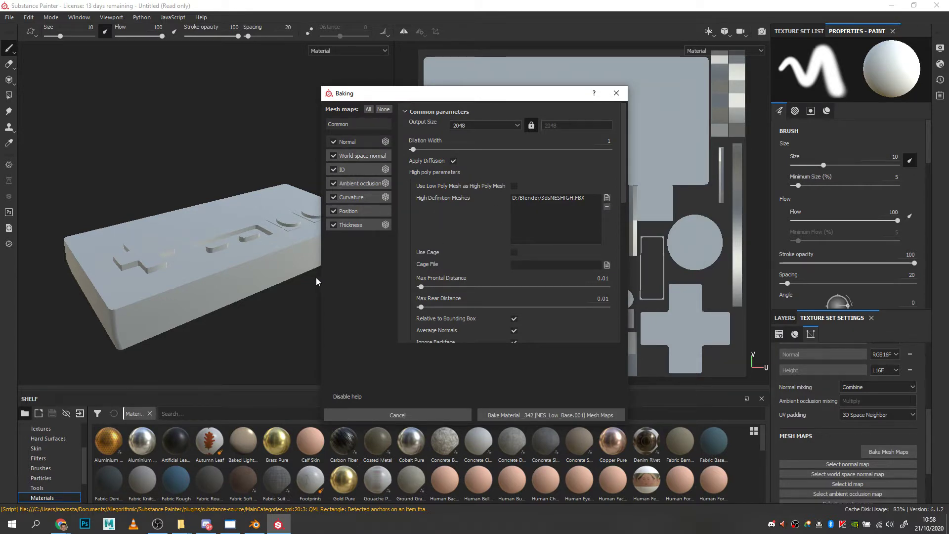
Step: Exclude thickness, position, curvature, ambient occlusion, ID and world space normal from the bake, leaving only Normal, and return to the common parameters
{"action": "left_click", "coordinate": [333, 225]}
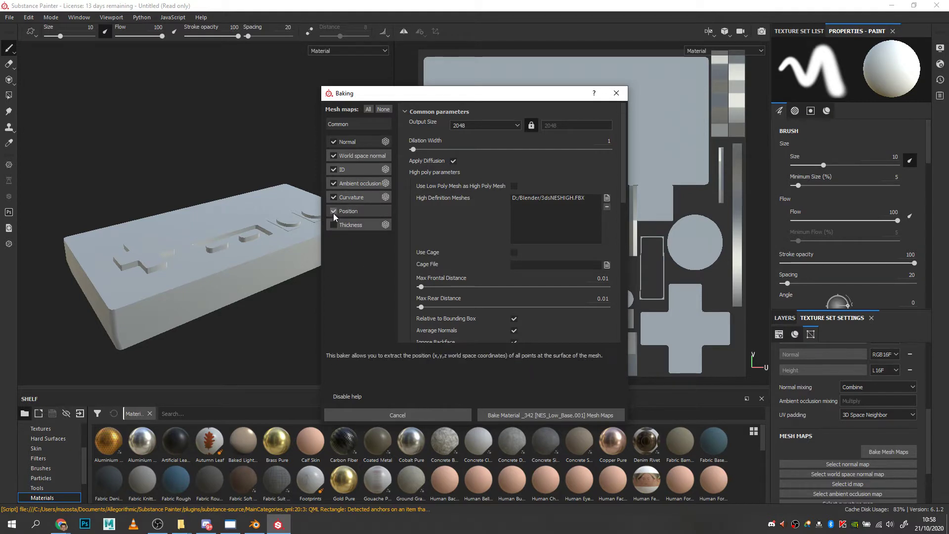
{"action": "left_click", "coordinate": [334, 211]}
{"action": "left_click", "coordinate": [334, 198]}
{"action": "left_click", "coordinate": [334, 183]}
{"action": "left_click", "coordinate": [334, 169]}
{"action": "left_click", "coordinate": [334, 155]}
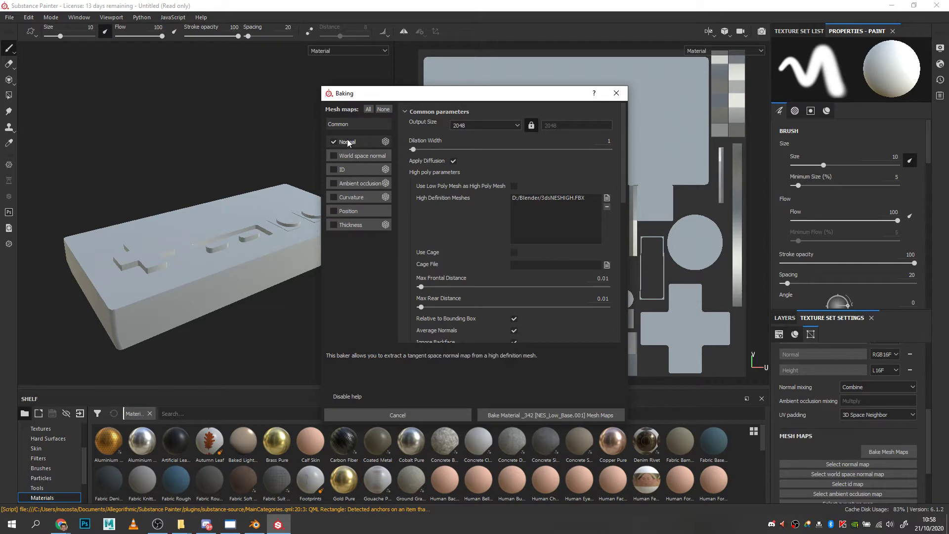
{"action": "left_click", "coordinate": [353, 141]}
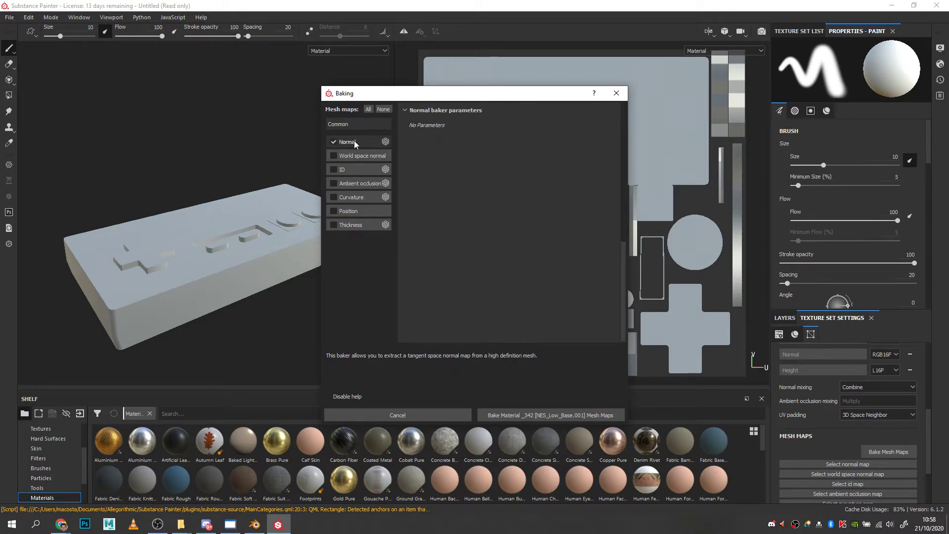
{"action": "left_click", "coordinate": [353, 124]}
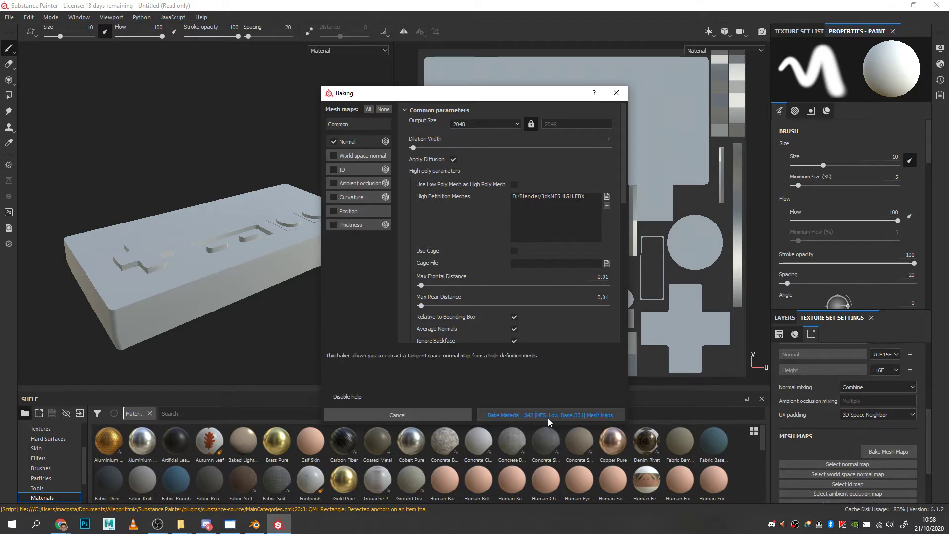
Step: Bake the Normal map for the controller's texture set and examine its sides, underside, cable hole and top details
{"action": "left_click", "coordinate": [521, 415]}
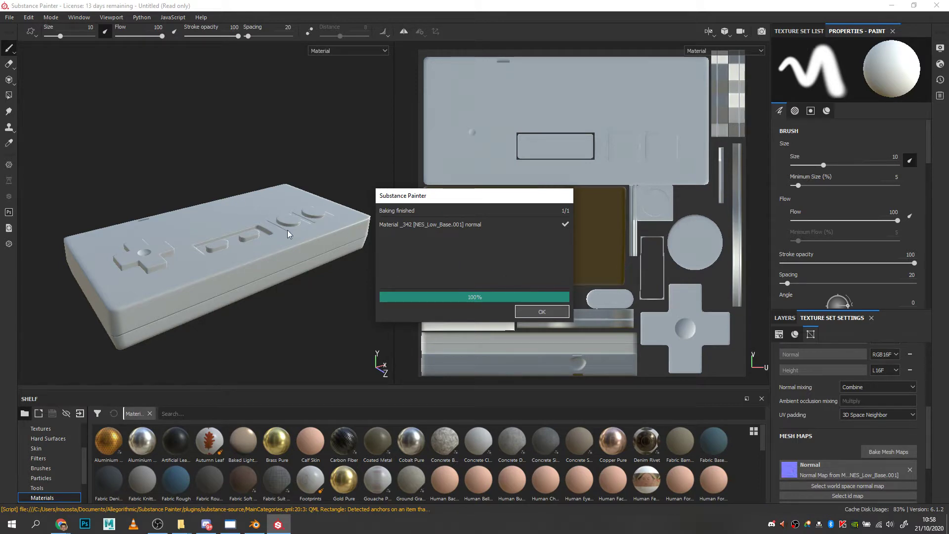
{"action": "left_click", "coordinate": [542, 312]}
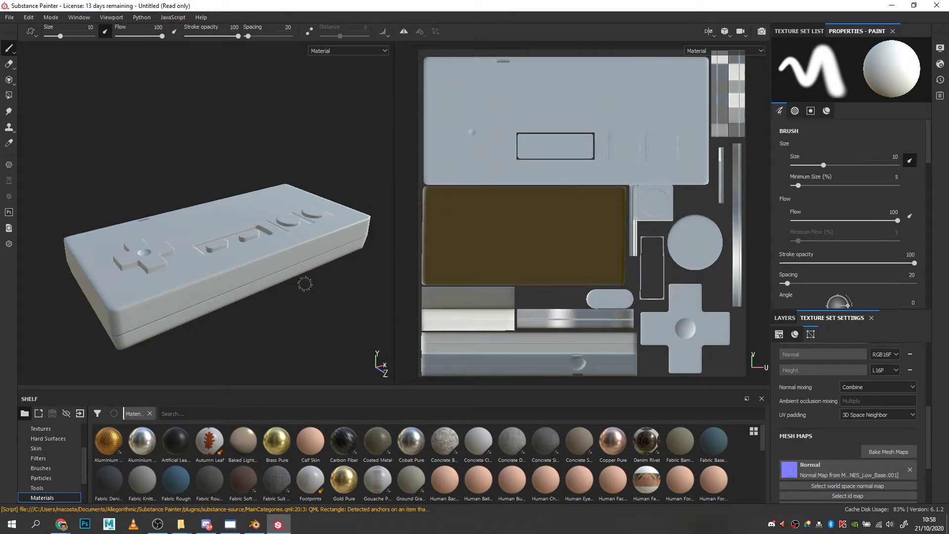
{"action": "mouse_move", "coordinate": [316, 291]}
{"action": "left_mouse_down", "text": "alt"}
{"action": "mouse_move", "coordinate": [203, 313]}
{"action": "mouse_move", "coordinate": [176, 271]}
{"action": "mouse_move", "coordinate": [298, 269]}
{"action": "mouse_move", "coordinate": [321, 248]}
{"action": "left_mouse_up", "text": "alt"}
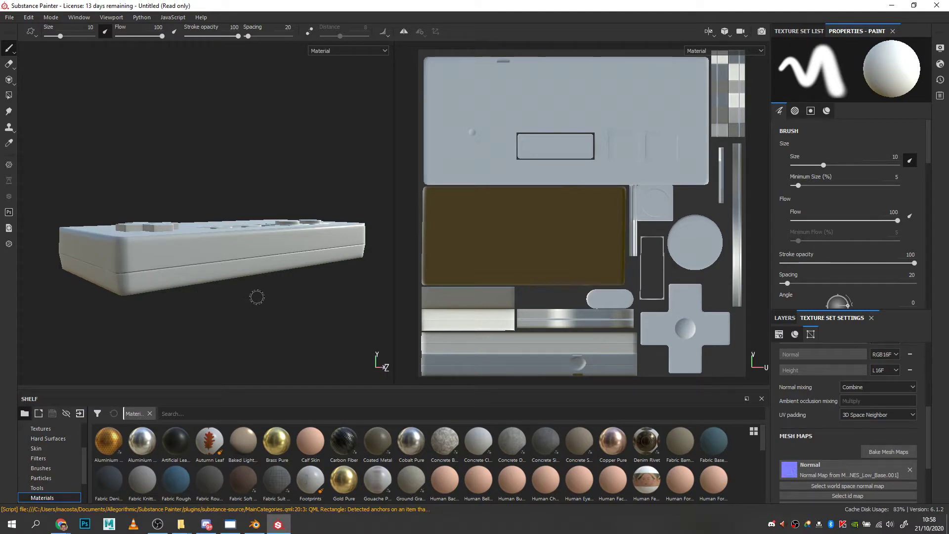
{"action": "left_click_drag", "start_coordinate": [256, 294], "coordinate": [229, 257], "text": "alt"}
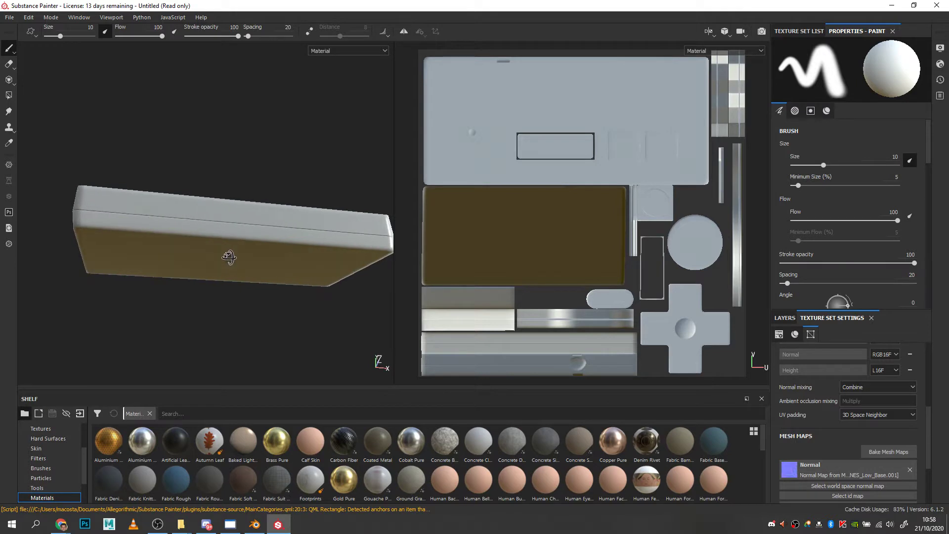
{"action": "mouse_move", "coordinate": [123, 232]}
{"action": "left_mouse_down", "text": "alt"}
{"action": "mouse_move", "coordinate": [269, 296]}
{"action": "mouse_move", "coordinate": [375, 296]}
{"action": "mouse_move", "coordinate": [253, 267]}
{"action": "mouse_move", "coordinate": [346, 255]}
{"action": "left_mouse_up", "text": "alt"}
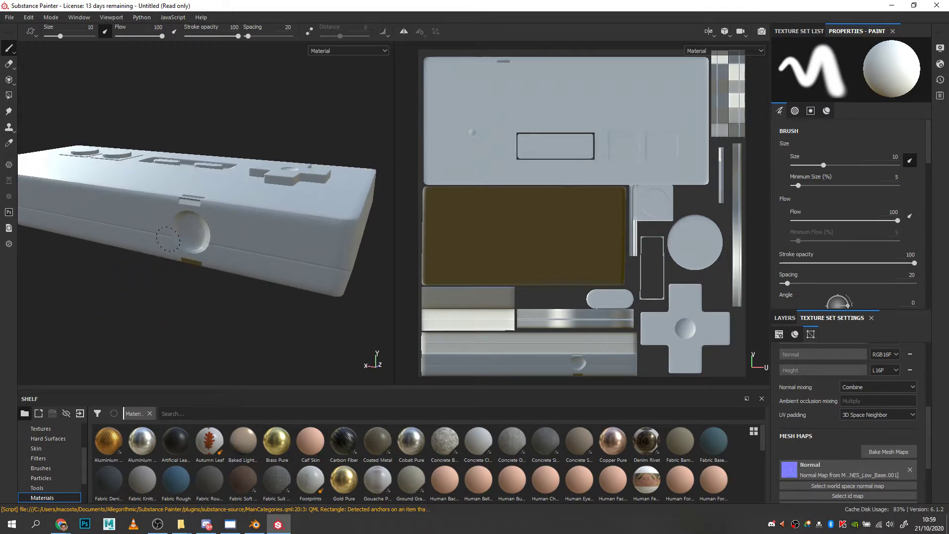
{"action": "left_click_drag", "start_coordinate": [183, 272], "coordinate": [192, 295], "text": "alt"}
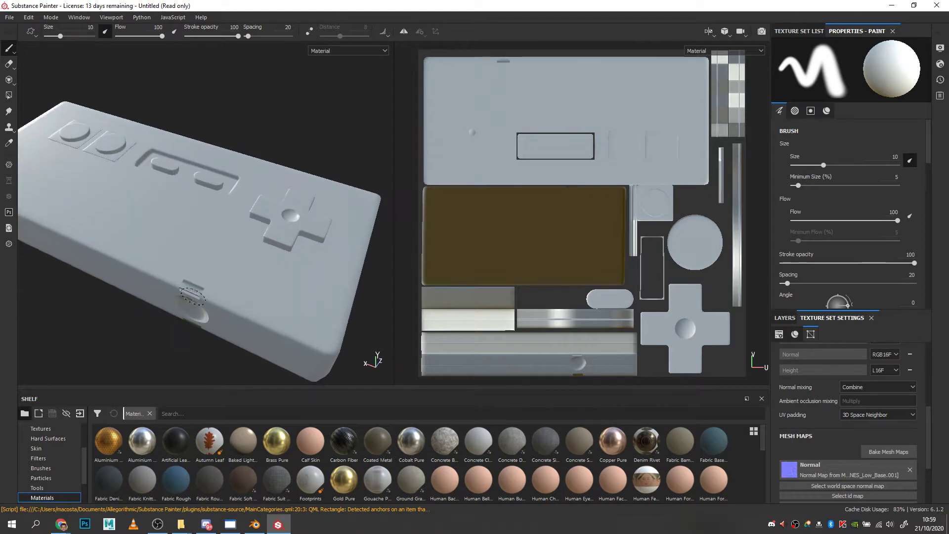
{"action": "scroll", "coordinate": [189, 304], "scroll_direction": "up", "scroll_amount": 6}
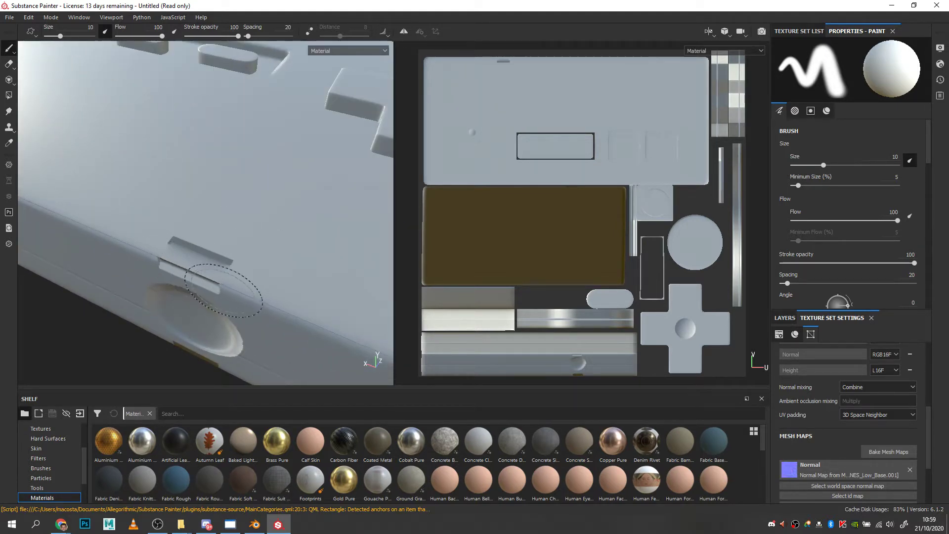
{"action": "left_click_drag", "start_coordinate": [224, 290], "coordinate": [274, 146], "text": "alt"}
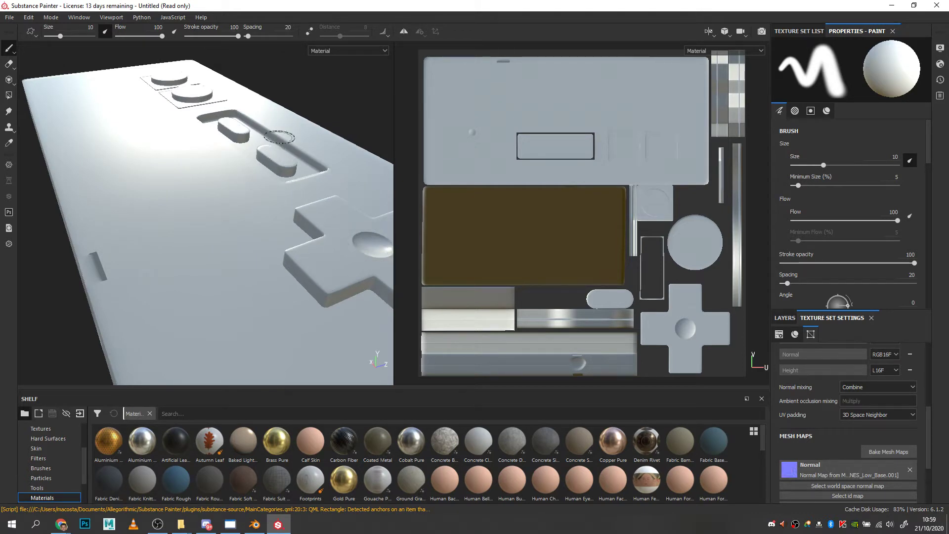
{"action": "mouse_move", "coordinate": [236, 123]}
{"action": "left_mouse_down", "text": "alt"}
{"action": "mouse_move", "coordinate": [254, 210]}
{"action": "mouse_move", "coordinate": [227, 180]}
{"action": "mouse_move", "coordinate": [205, 208]}
{"action": "mouse_move", "coordinate": [166, 216]}
{"action": "mouse_move", "coordinate": [267, 259]}
{"action": "mouse_move", "coordinate": [149, 209]}
{"action": "mouse_move", "coordinate": [284, 286]}
{"action": "mouse_move", "coordinate": [266, 283]}
{"action": "mouse_move", "coordinate": [237, 237]}
{"action": "mouse_move", "coordinate": [187, 191]}
{"action": "mouse_move", "coordinate": [237, 198]}
{"action": "mouse_move", "coordinate": [256, 231]}
{"action": "left_mouse_up", "text": "alt"}
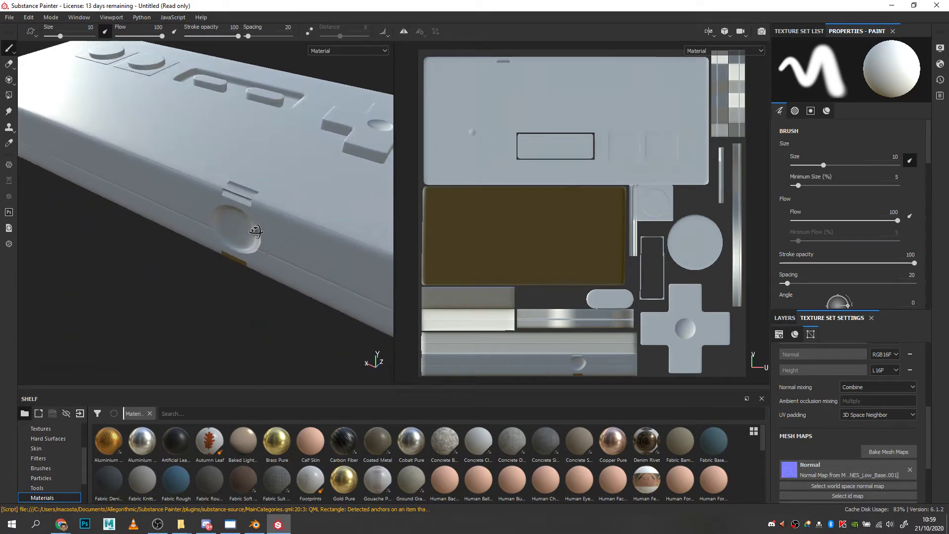
Step: With the baking settings open, switch to 3ds Max, show the LOW group and compare it with the high-poly controller around the cable hole
{"action": "left_click", "coordinate": [885, 451]}
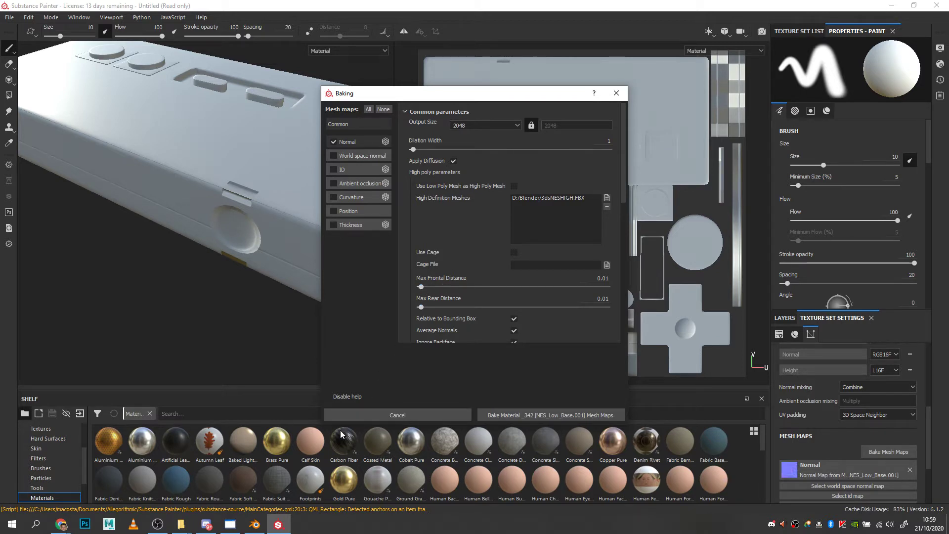
{"action": "left_click", "coordinate": [230, 524]}
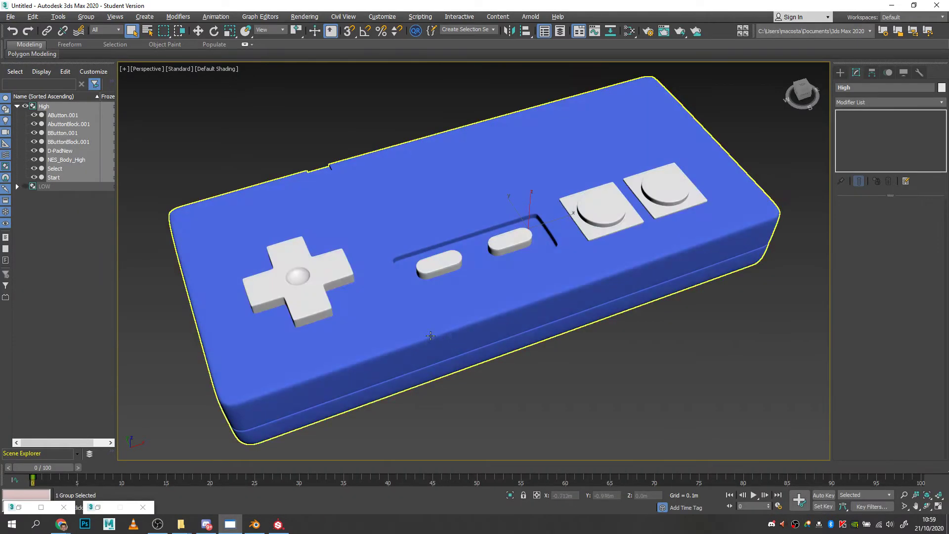
{"action": "middle_click_drag", "start_coordinate": [507, 338], "coordinate": [495, 303], "text": "alt"}
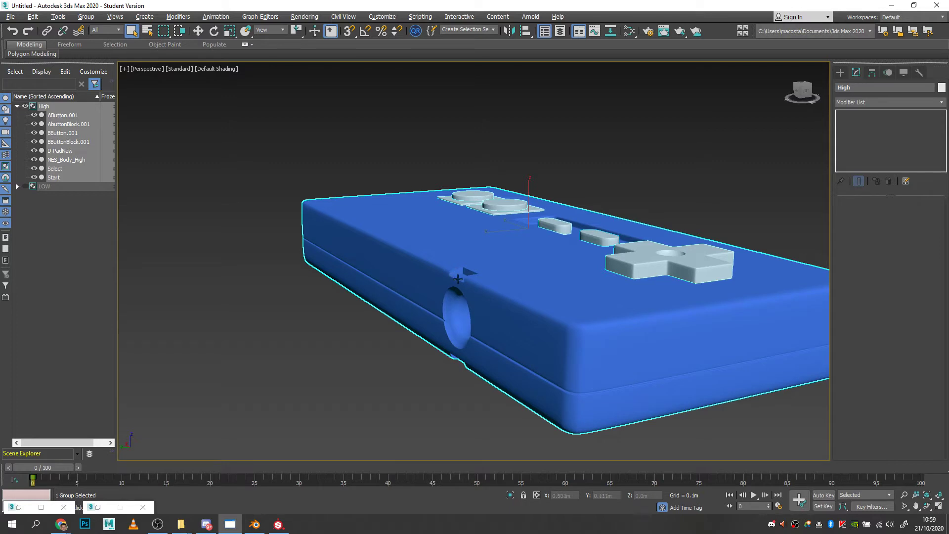
{"action": "left_click", "coordinate": [17, 186]}
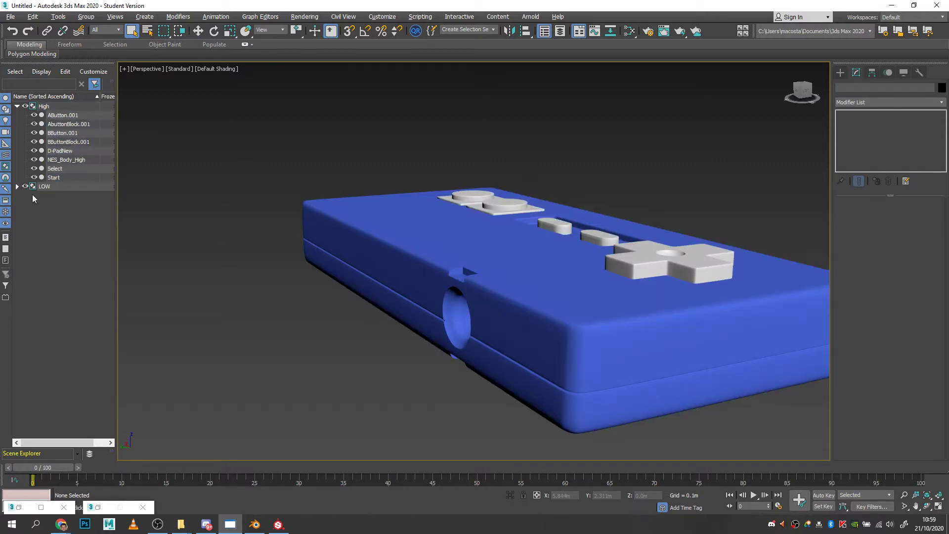
{"action": "left_click", "coordinate": [33, 196]}
{"action": "middle_click_drag", "start_coordinate": [449, 291], "coordinate": [462, 299], "text": "alt"}
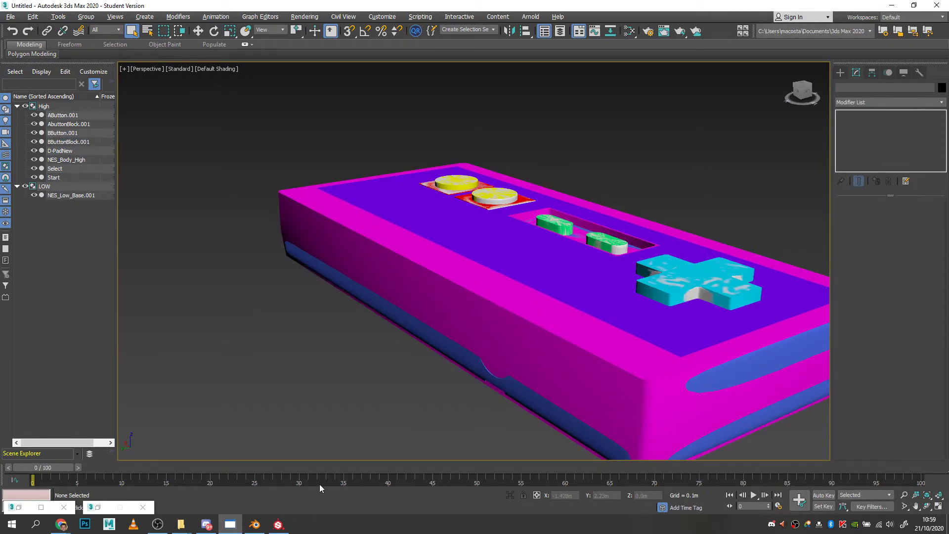
Step: Back in Substance Painter, raise Max Frontal Distance to 0.029 and Max Rear Distance to 0.039, and rebake the Normal map
{"action": "left_click", "coordinate": [278, 524]}
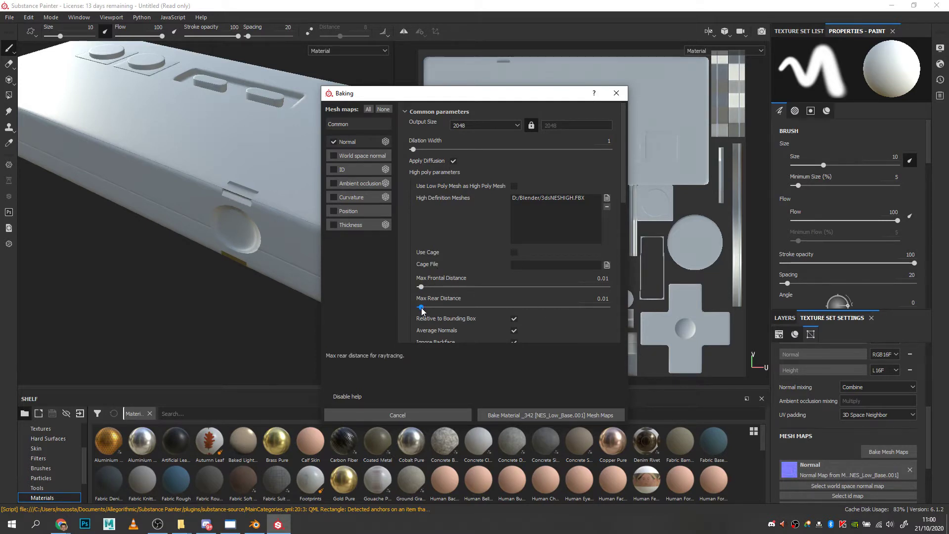
{"action": "left_click_drag", "start_coordinate": [420, 307], "coordinate": [422, 287]}
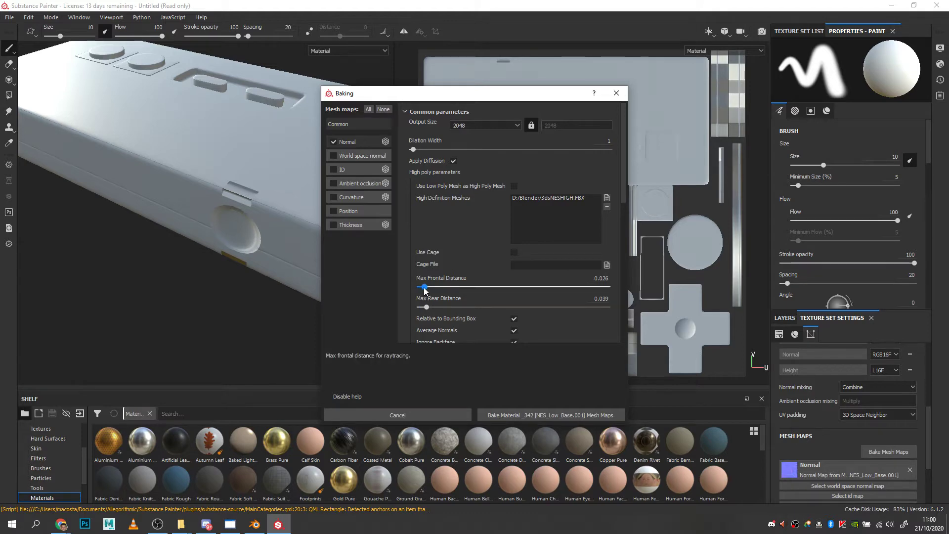
{"action": "left_click", "coordinate": [572, 416]}
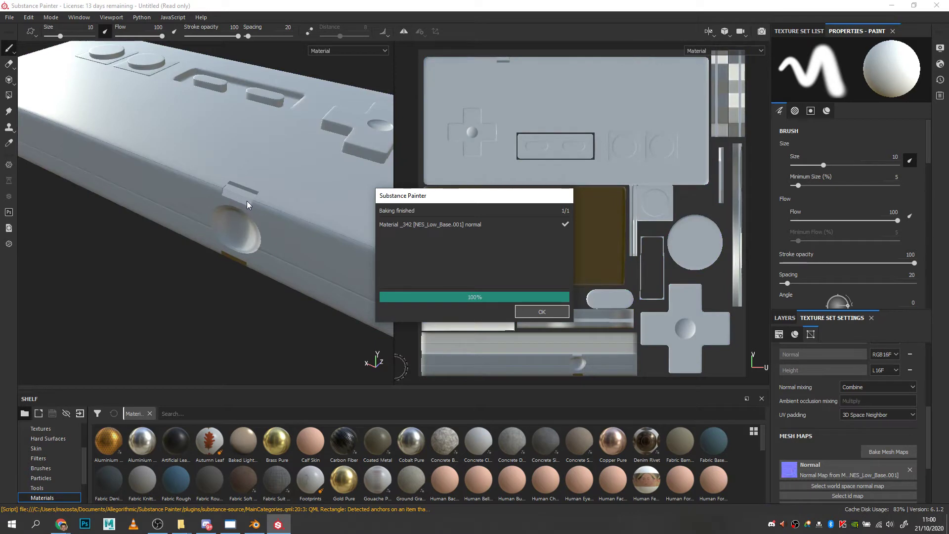
{"action": "left_click", "coordinate": [542, 311]}
Step: Examine the rebaked normal details around the cable hole, top notch, D-pad and Select/Start recess
{"action": "left_click_drag", "start_coordinate": [326, 292], "coordinate": [170, 291], "text": "alt"}
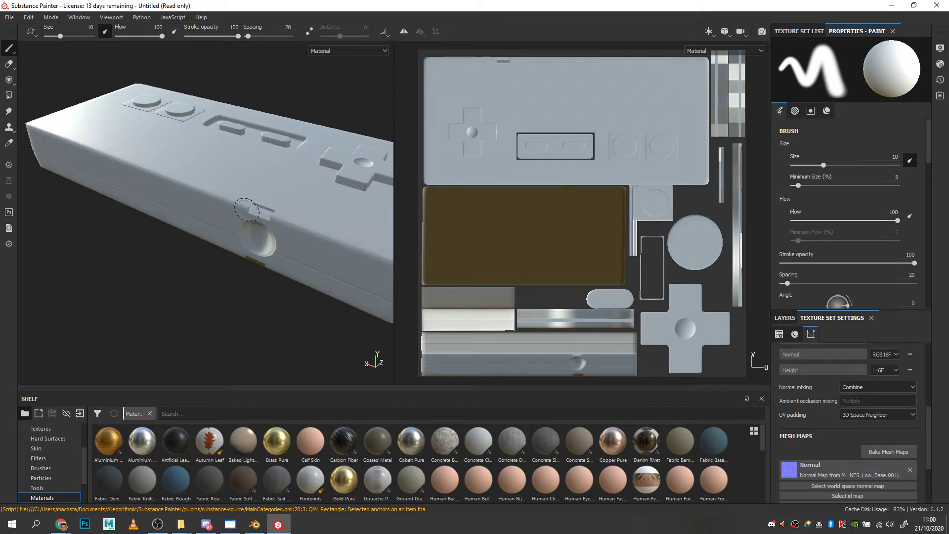
{"action": "left_click_drag", "start_coordinate": [266, 213], "coordinate": [291, 195], "text": "alt"}
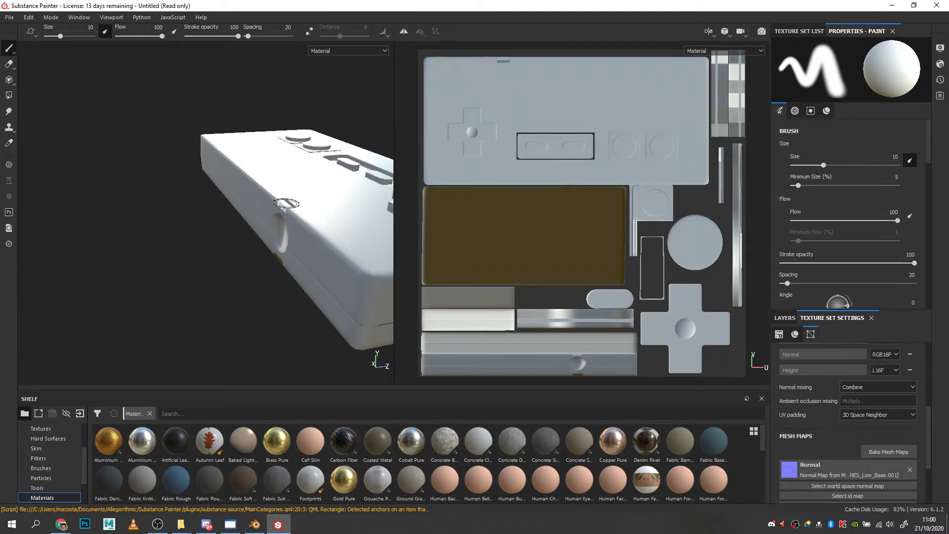
{"action": "left_click_drag", "start_coordinate": [305, 240], "coordinate": [264, 279], "text": "alt"}
{"action": "middle_click_drag", "start_coordinate": [264, 279], "coordinate": [220, 248], "text": "alt"}
{"action": "scroll", "coordinate": [220, 248], "scroll_direction": "up", "scroll_amount": 2}
{"action": "scroll", "coordinate": [228, 244], "scroll_direction": "down", "scroll_amount": 5}
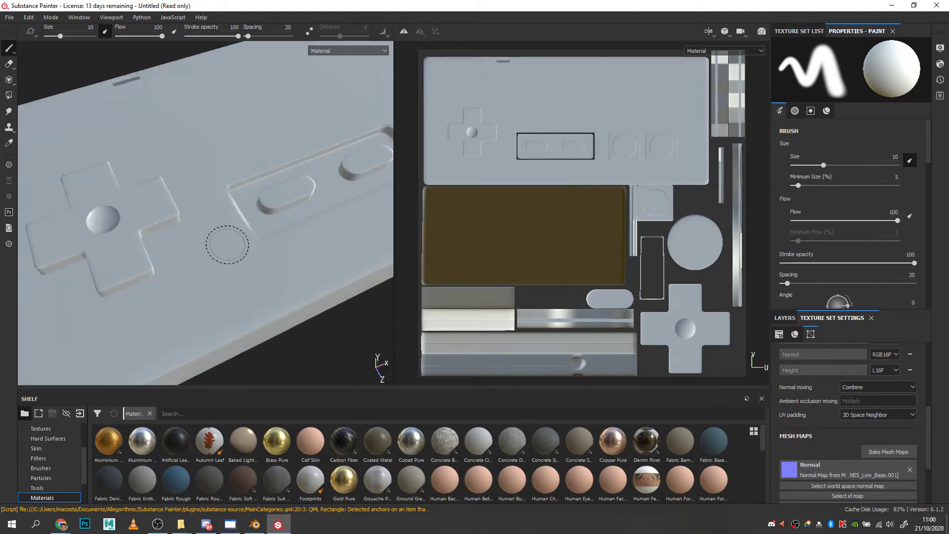
{"action": "left_click_drag", "start_coordinate": [230, 242], "coordinate": [450, 196], "text": "alt"}
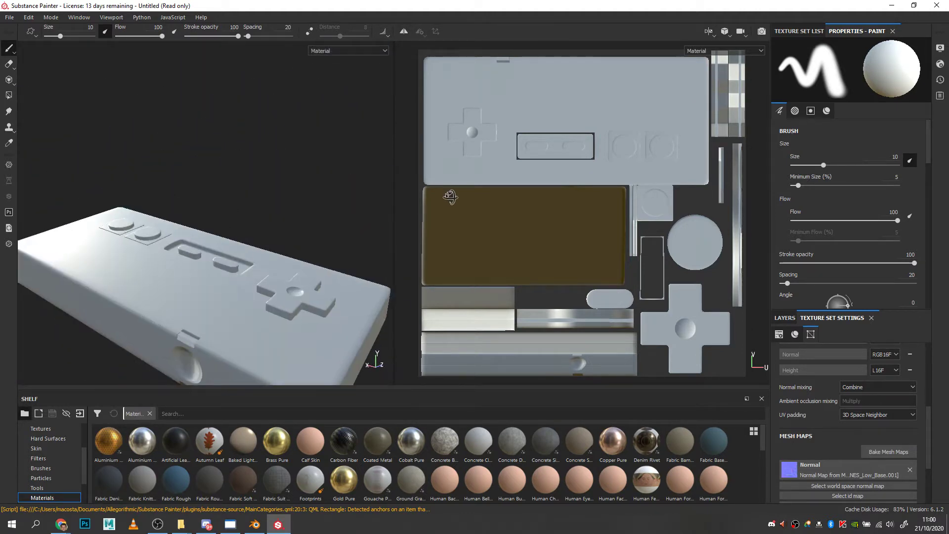
Step: Set Max Rear Distance to 0.082, rebake the Normal map and check the controller's top notch and buttons
{"action": "left_click", "coordinate": [888, 451]}
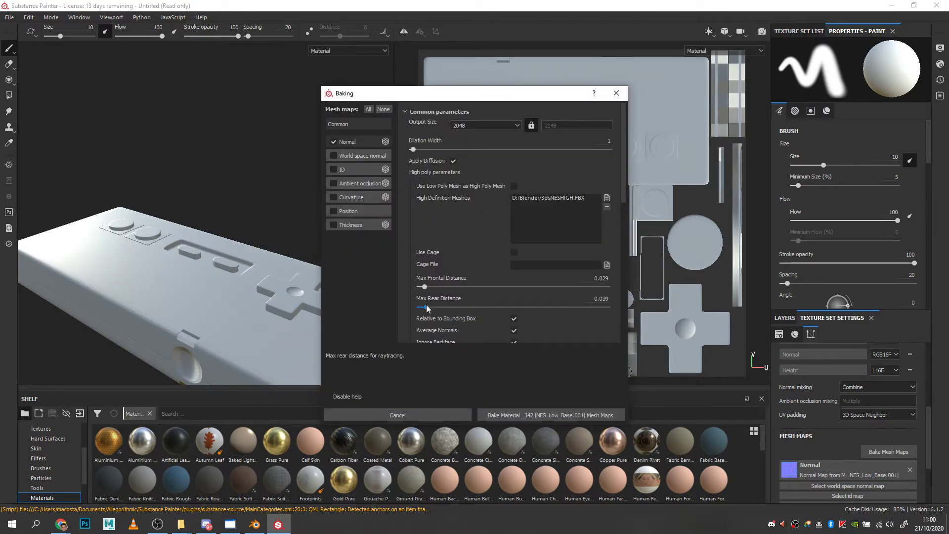
{"action": "left_click", "coordinate": [571, 415]}
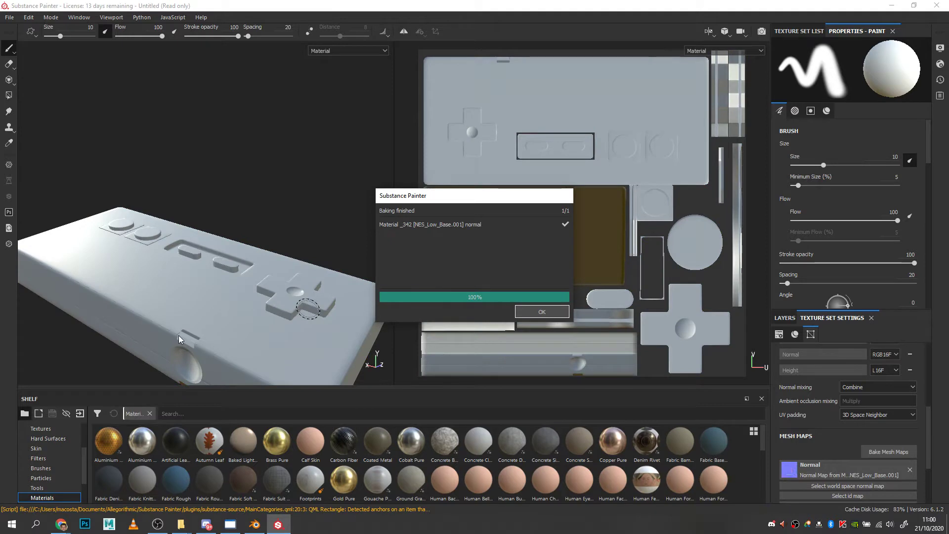
{"action": "left_click", "coordinate": [539, 311]}
{"action": "left_click_drag", "start_coordinate": [341, 320], "coordinate": [331, 289], "text": "alt"}
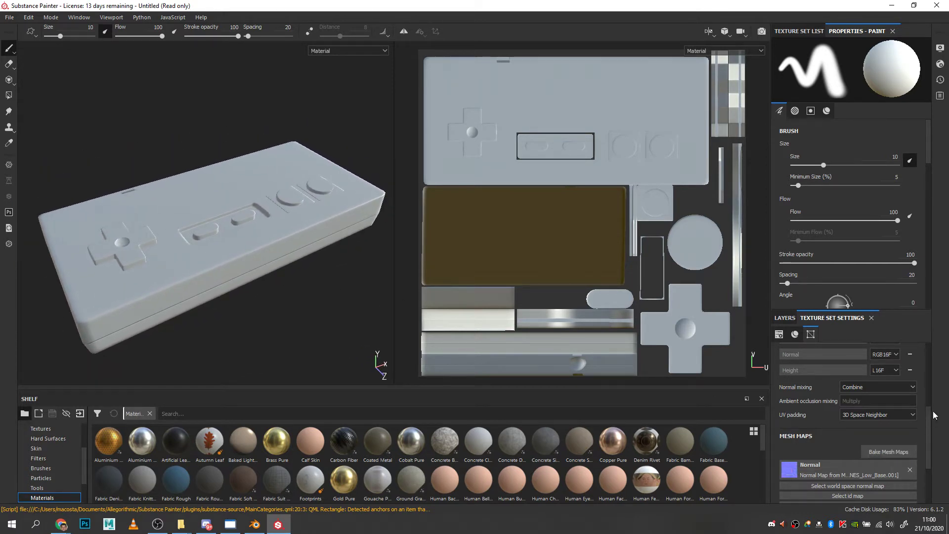
{"action": "left_click_drag", "start_coordinate": [932, 412], "coordinate": [930, 342]}
{"action": "left_click", "coordinate": [790, 316]}
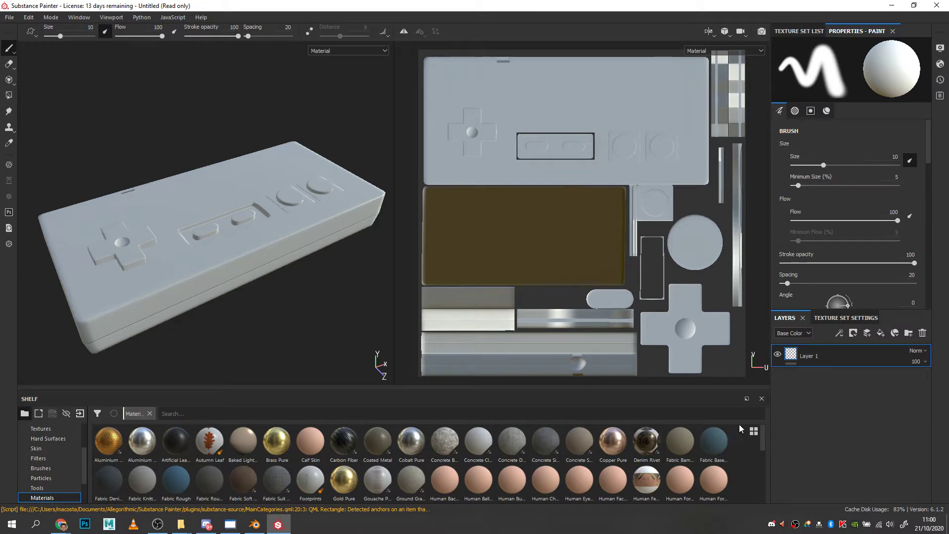
{"action": "left_click", "coordinate": [845, 318]}
Step: Add World space normal, Ambient occlusion, Curvature and Position to the Normal bake, bake the mesh maps and check the controller
{"action": "scroll", "coordinate": [927, 410], "scroll_direction": "down", "scroll_amount": 5}
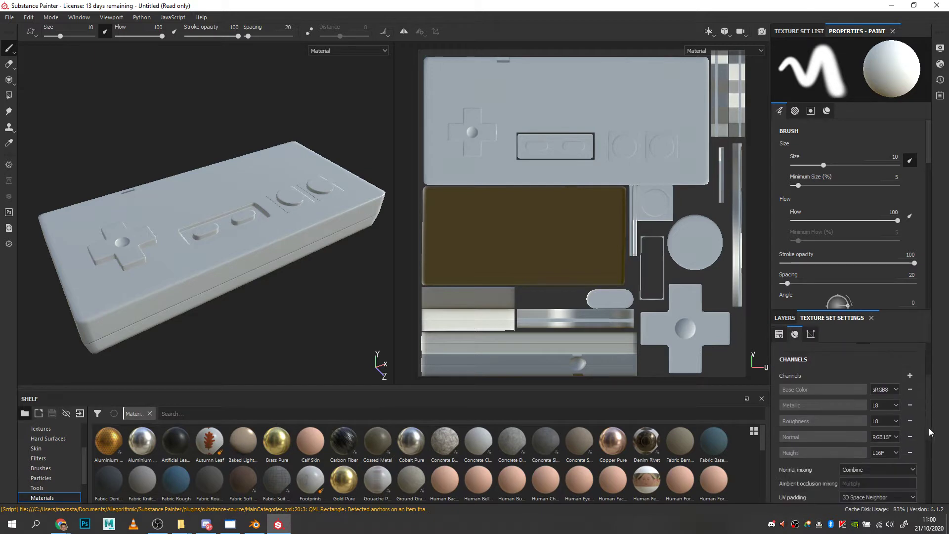
{"action": "left_click", "coordinate": [888, 447]}
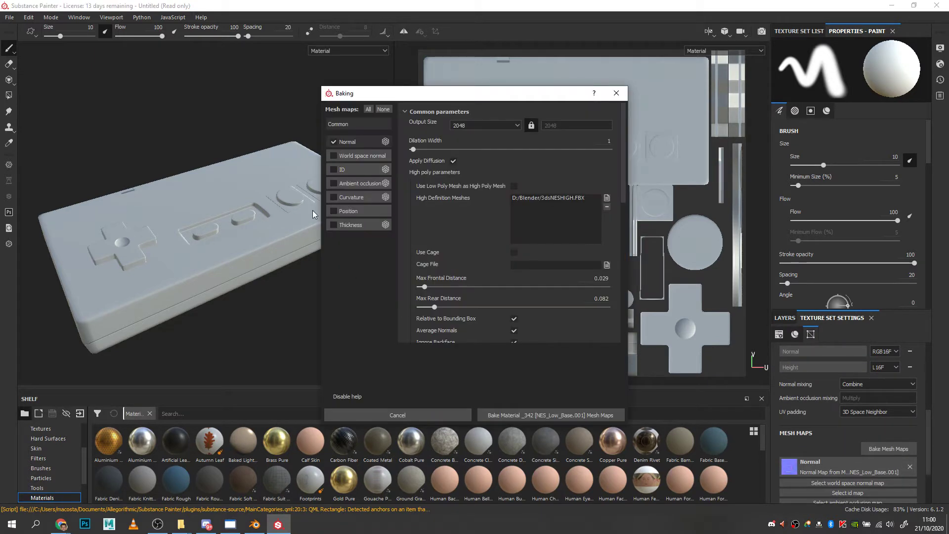
{"action": "left_click", "coordinate": [334, 156]}
{"action": "left_click", "coordinate": [334, 183]}
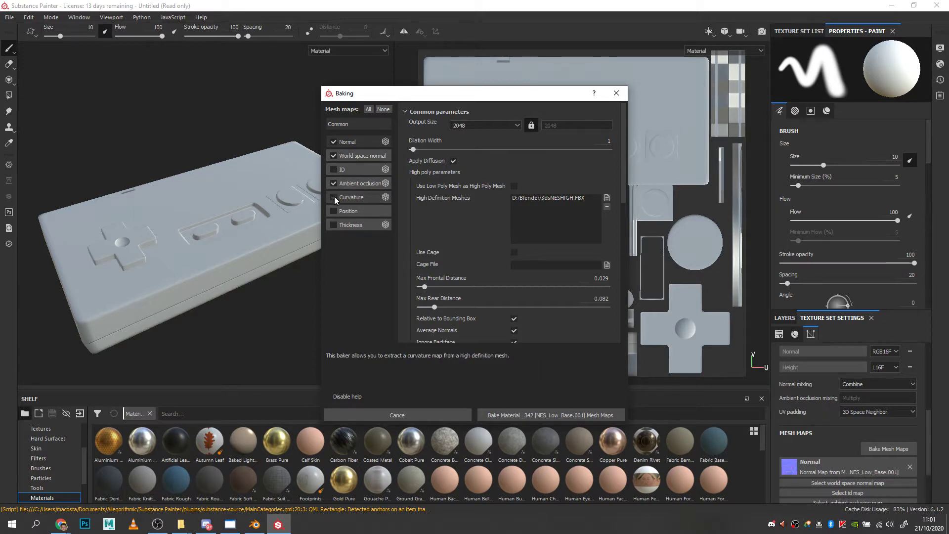
{"action": "left_click", "coordinate": [334, 197]}
{"action": "left_click", "coordinate": [333, 212]}
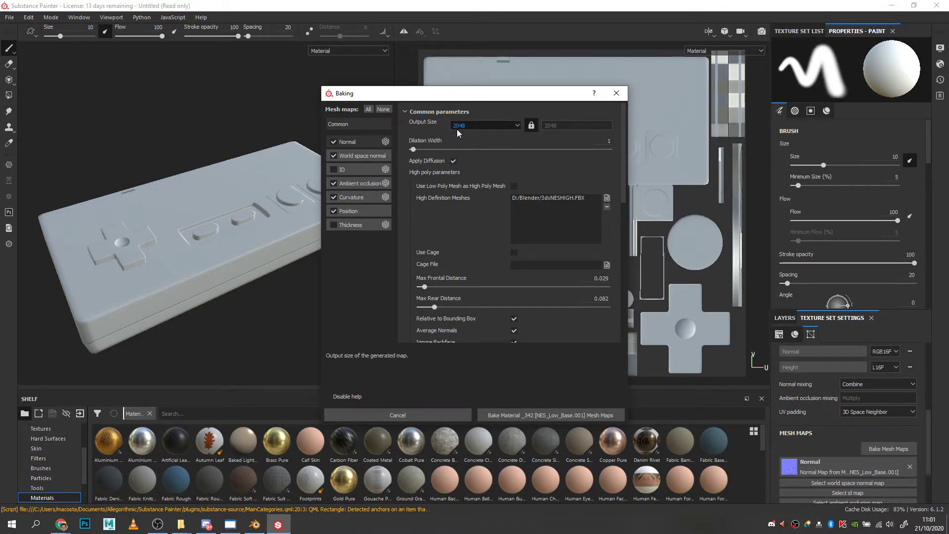
{"action": "left_click", "coordinate": [549, 415]}
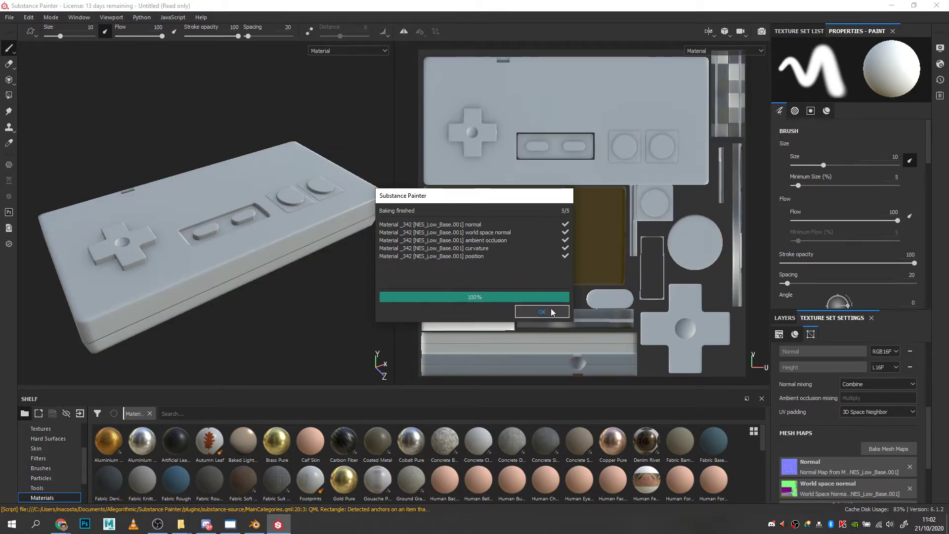
{"action": "left_click", "coordinate": [542, 311]}
{"action": "mouse_move", "coordinate": [297, 332]}
{"action": "left_mouse_down", "text": "alt"}
{"action": "mouse_move", "coordinate": [278, 335]}
{"action": "mouse_move", "coordinate": [292, 291]}
{"action": "left_mouse_up", "text": "alt"}
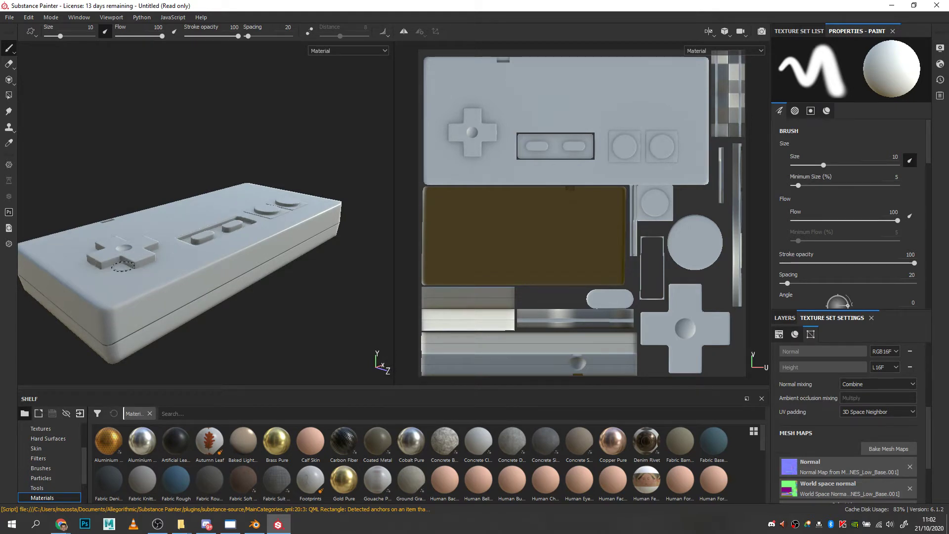
{"action": "mouse_move", "coordinate": [121, 267]}
{"action": "left_mouse_down", "text": "alt"}
{"action": "mouse_move", "coordinate": [286, 274]}
{"action": "mouse_move", "coordinate": [235, 346]}
{"action": "mouse_move", "coordinate": [318, 45]}
{"action": "mouse_move", "coordinate": [90, 296]}
{"action": "left_mouse_up", "text": "alt"}
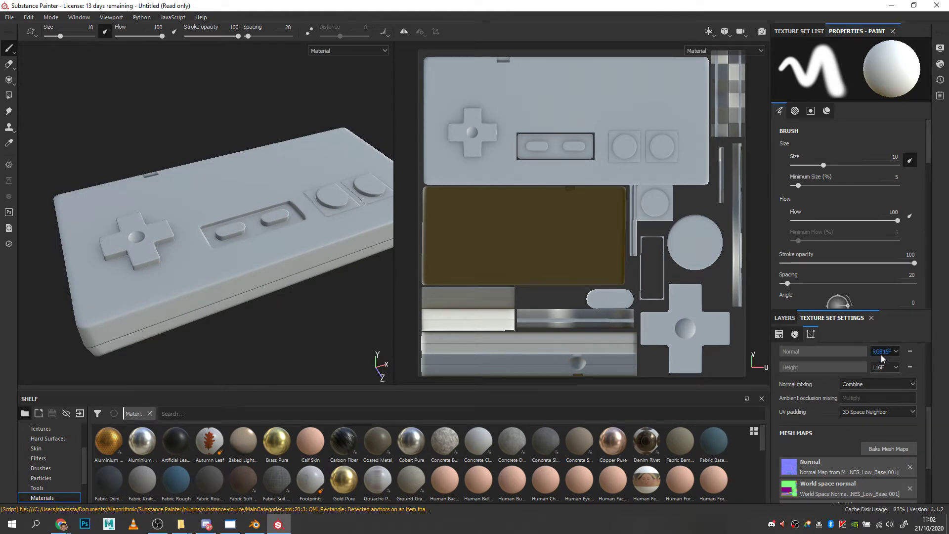
Step: Add the file NES_Low_Base.001DiffuseMap from the Blender folder to the list of resources to import
{"action": "left_click_drag", "start_coordinate": [926, 429], "coordinate": [931, 365]}
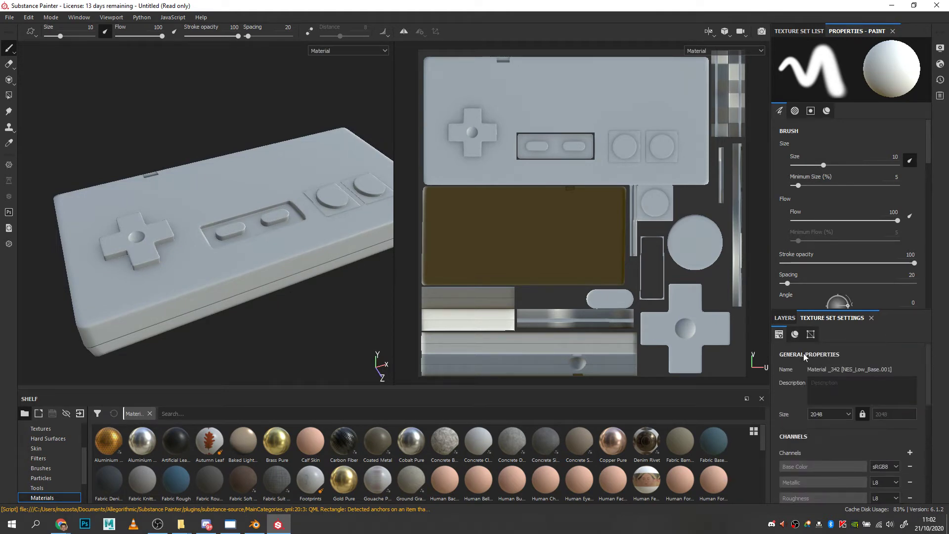
{"action": "left_click", "coordinate": [784, 318]}
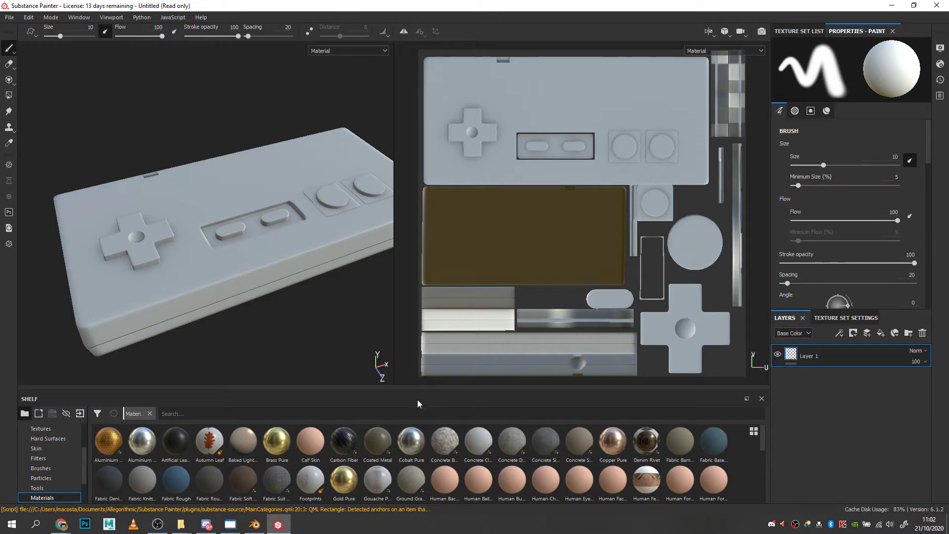
{"action": "left_click", "coordinate": [9, 16]}
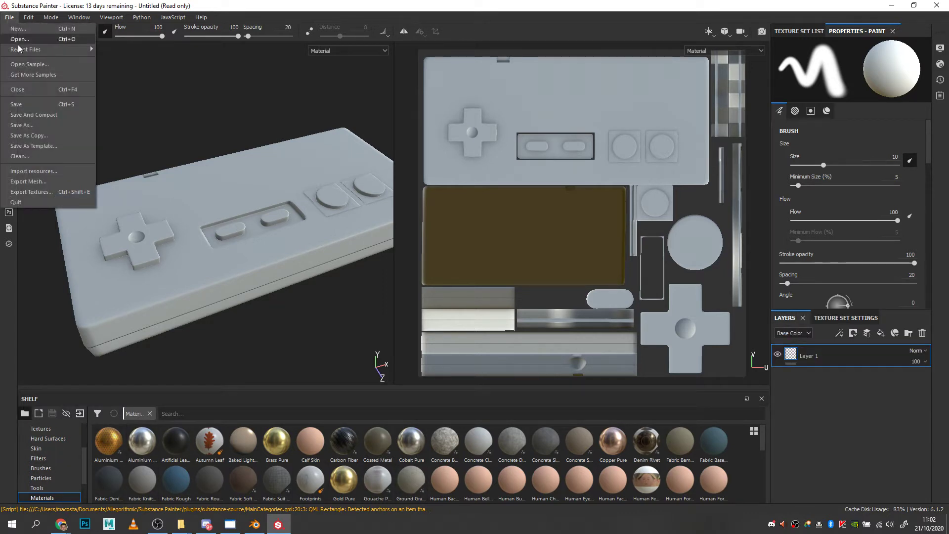
{"action": "left_click", "coordinate": [55, 171]}
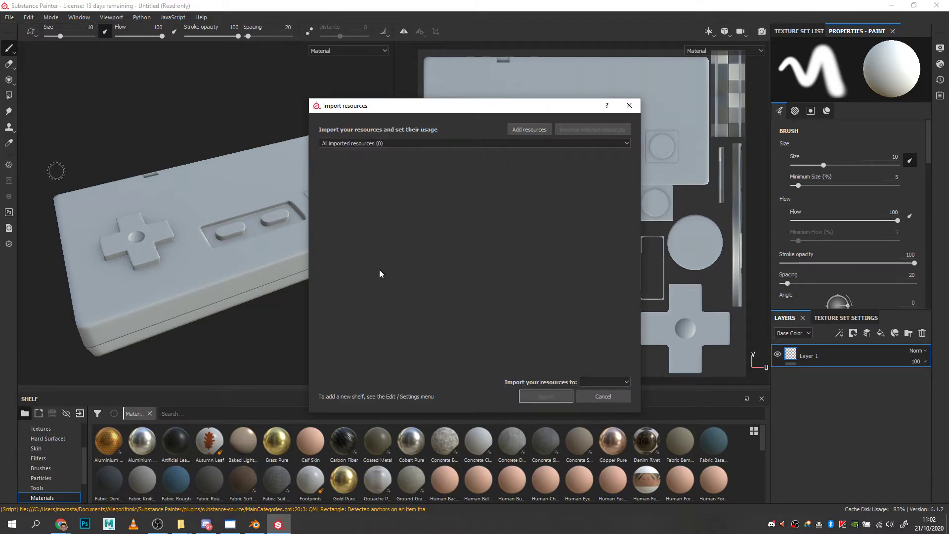
{"action": "left_click", "coordinate": [529, 130]}
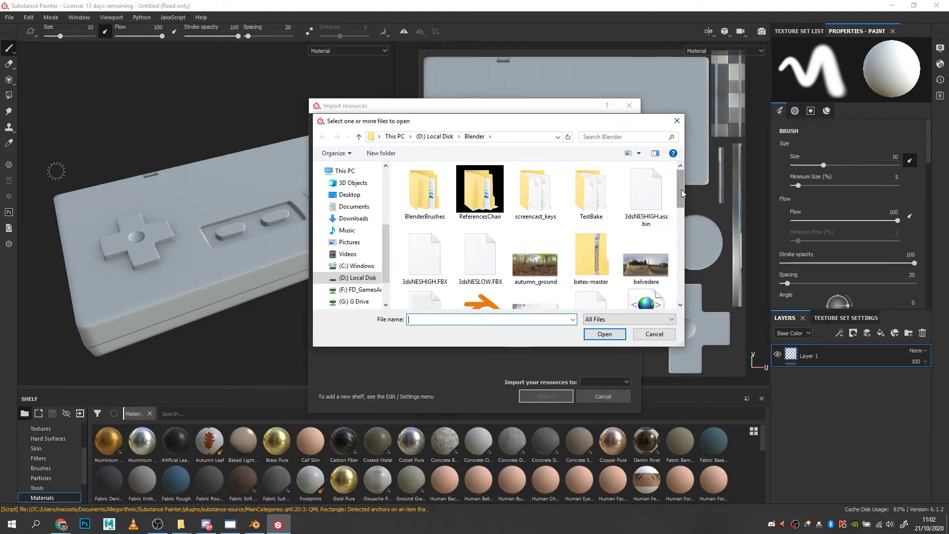
{"action": "left_click_drag", "start_coordinate": [681, 189], "coordinate": [677, 271]}
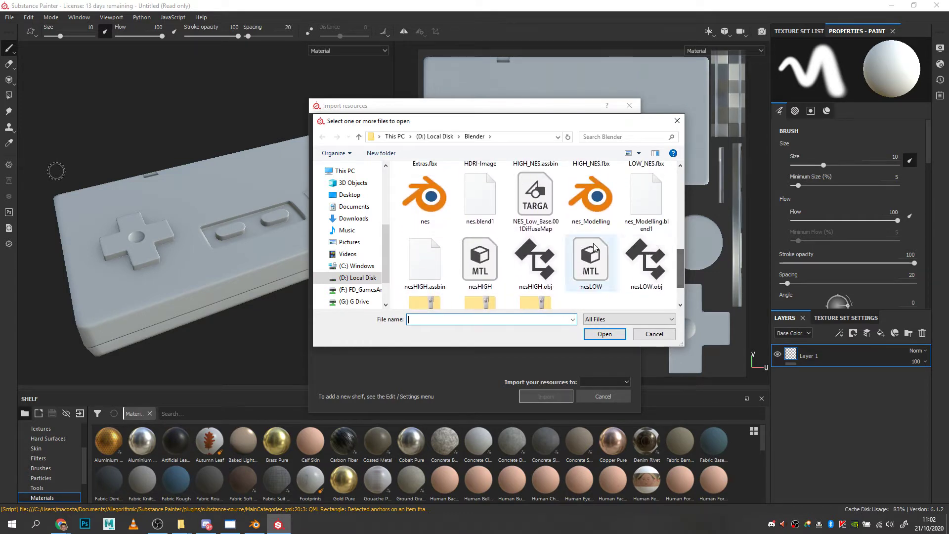
{"action": "left_click", "coordinate": [535, 197]}
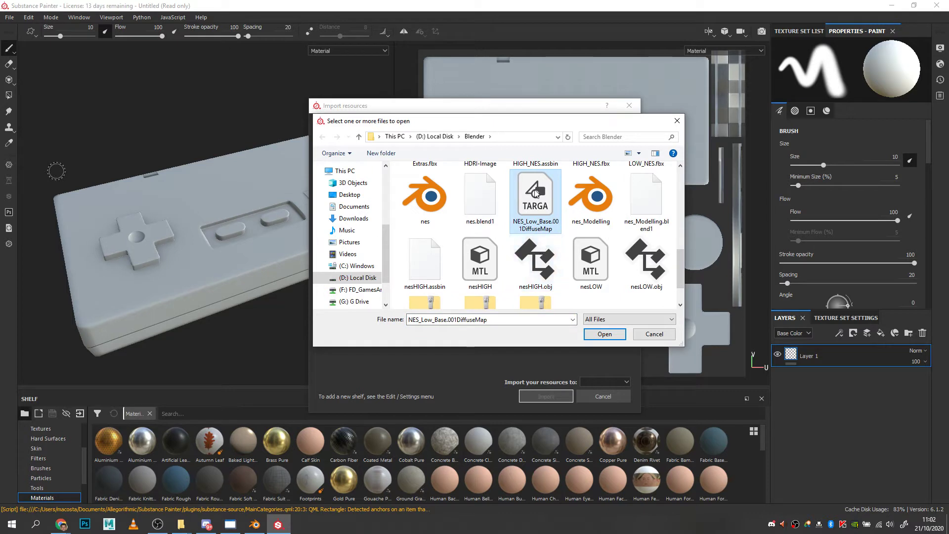
{"action": "left_click", "coordinate": [603, 334]}
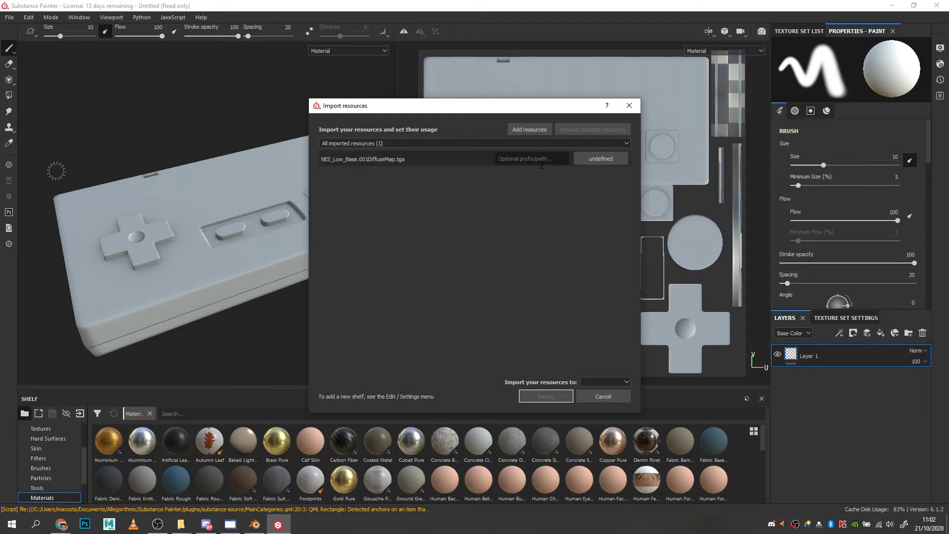
Step: Set the diffuse map's usage to texture and import it into project 'Untitled'
{"action": "left_click", "coordinate": [601, 158]}
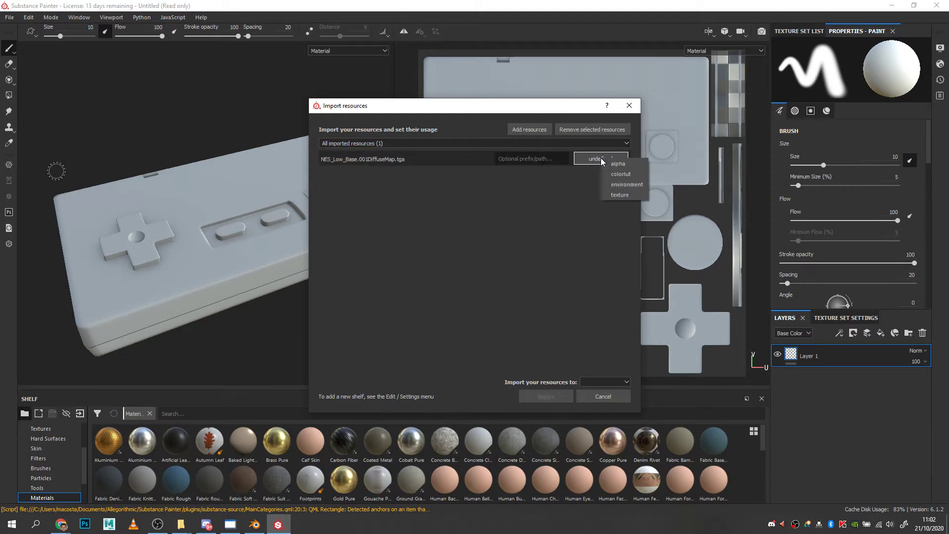
{"action": "left_click", "coordinate": [625, 195]}
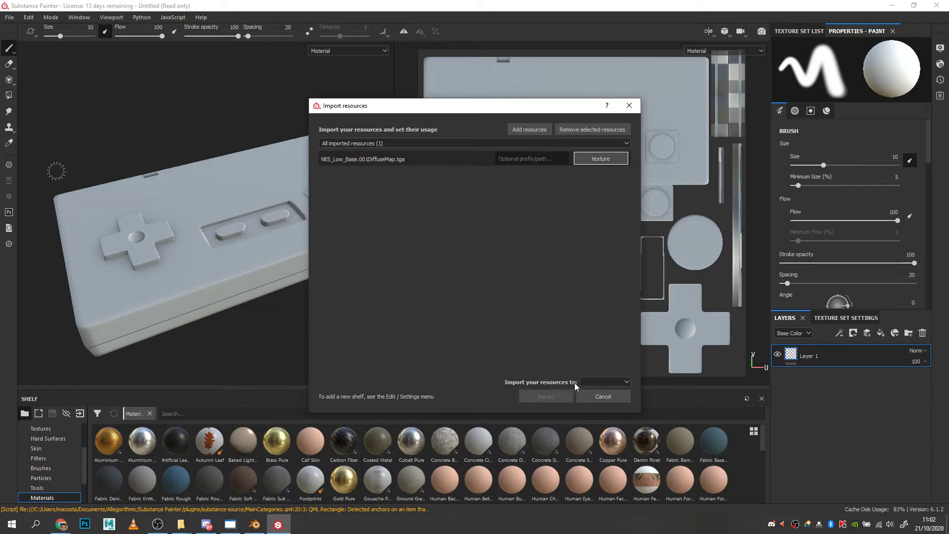
{"action": "left_click", "coordinate": [622, 383]}
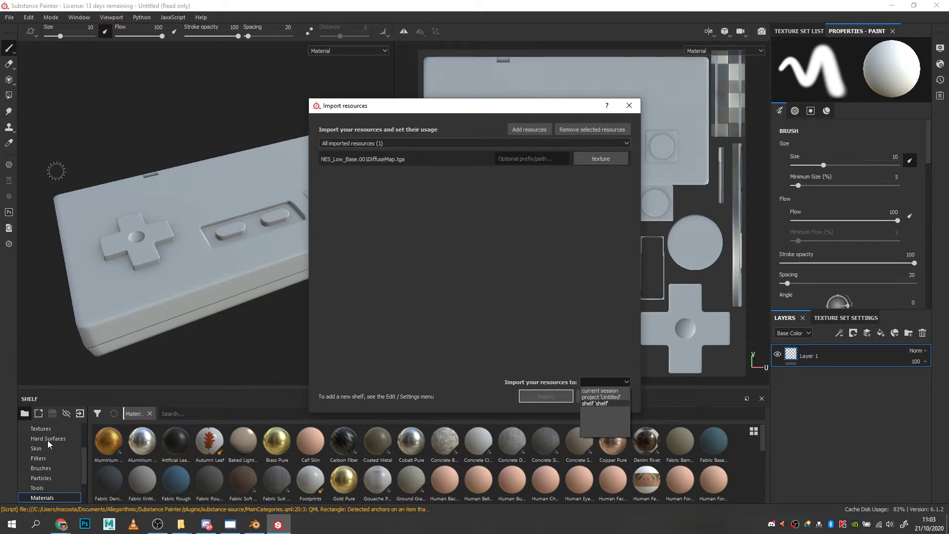
{"action": "left_click", "coordinate": [600, 397]}
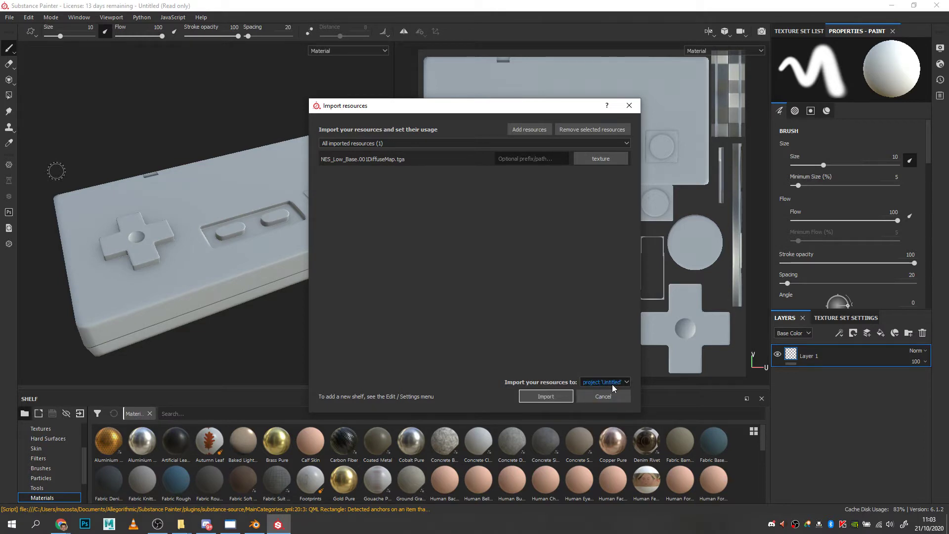
{"action": "left_click", "coordinate": [554, 396]}
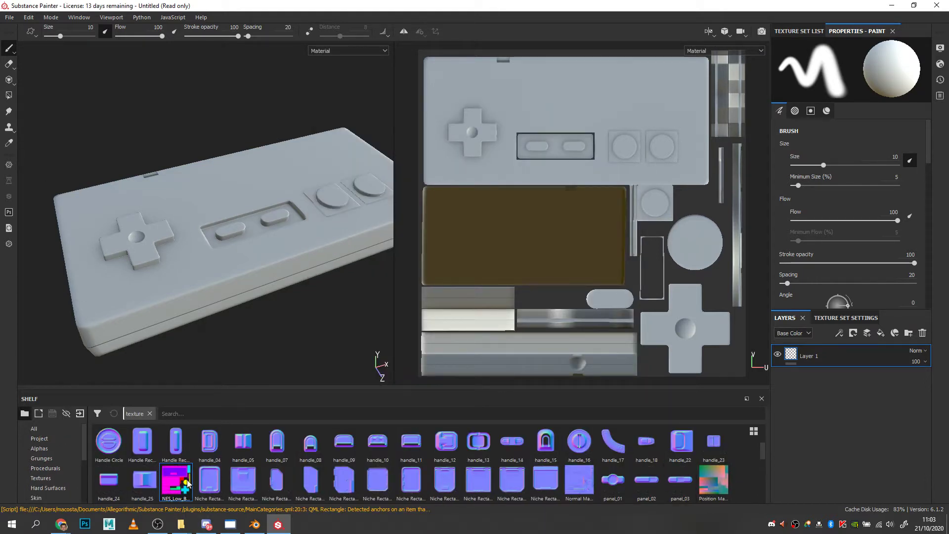
Step: Assign the imported NES_Low_Base.001DiffuseMap texture as the ID map in the texture set's mesh maps
{"action": "mouse_move", "coordinate": [176, 476]}
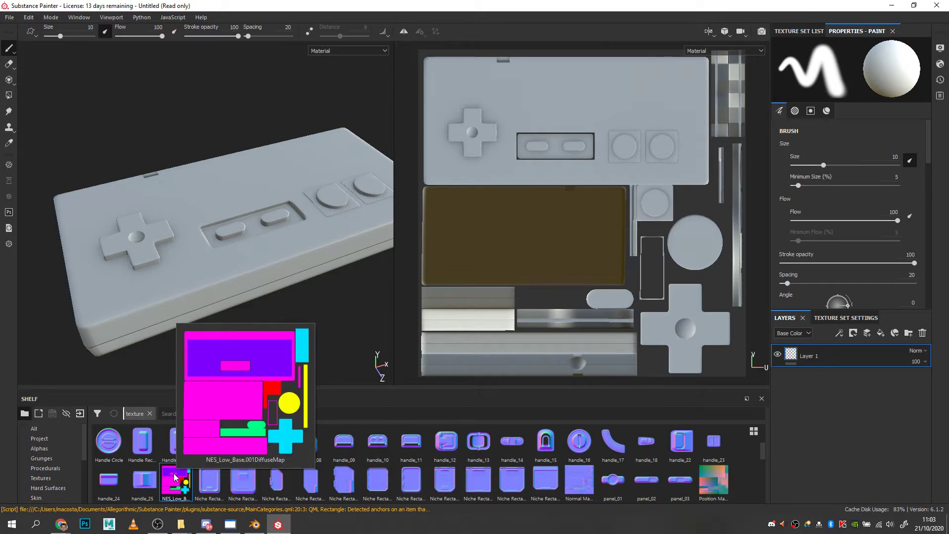
{"action": "left_click", "coordinate": [842, 321]}
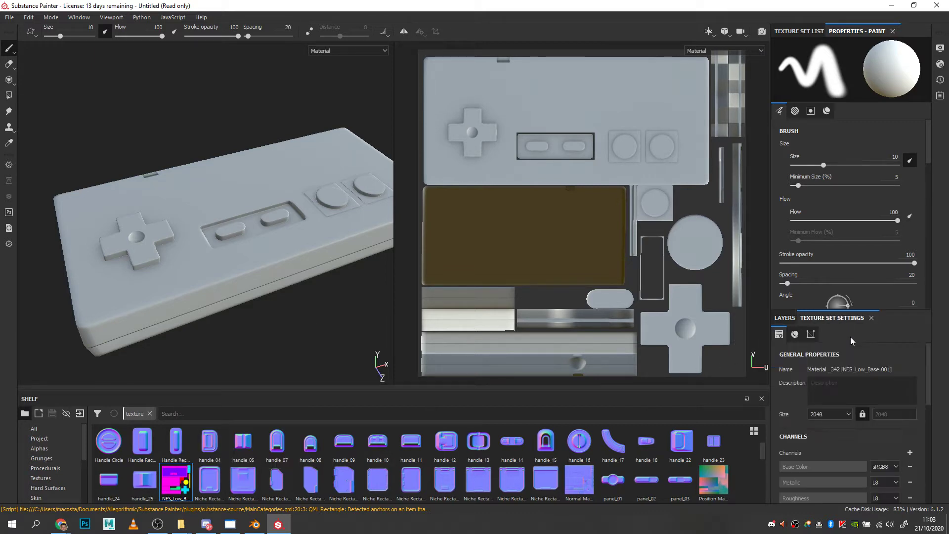
{"action": "left_click_drag", "start_coordinate": [928, 360], "coordinate": [935, 470]}
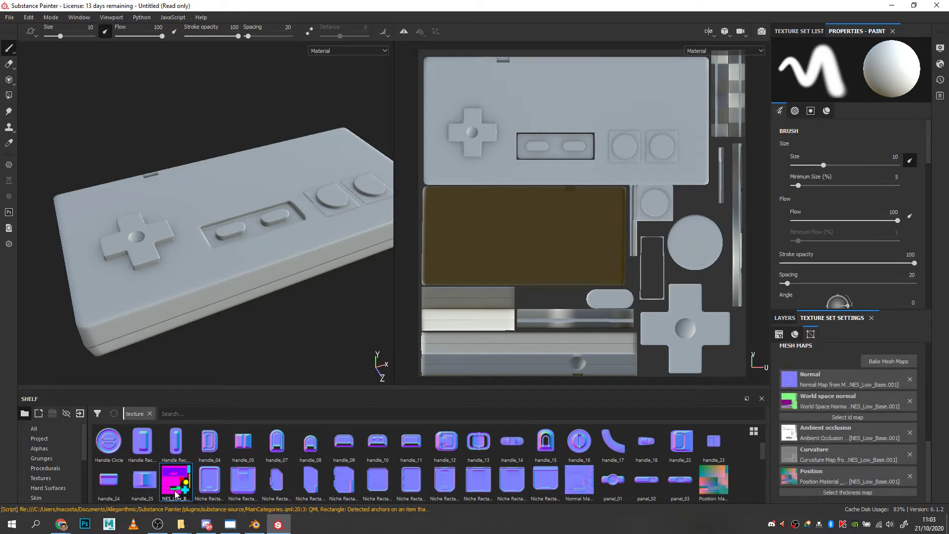
{"action": "left_click_drag", "start_coordinate": [177, 484], "coordinate": [836, 417]}
{"action": "left_click", "coordinate": [834, 416]}
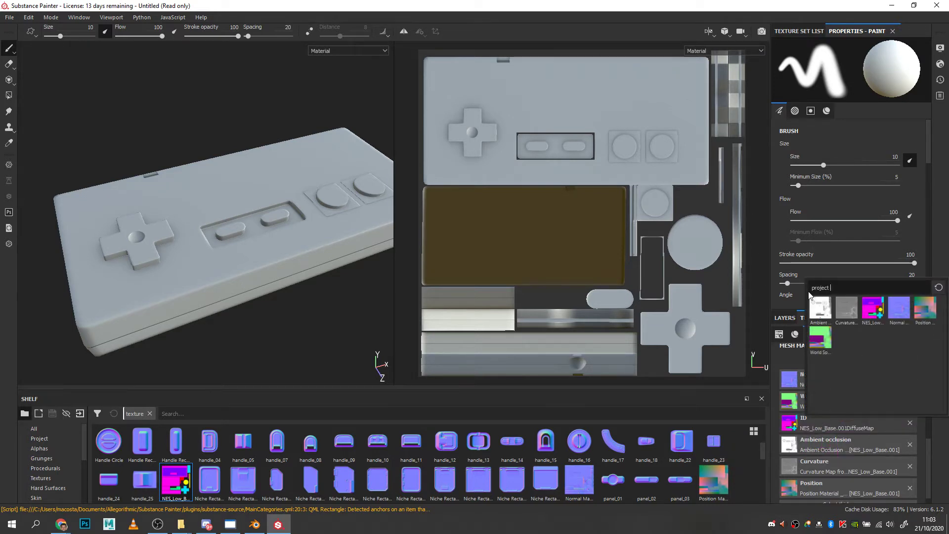
Step: Delete Layer 1 from the layer stack and add a new fill layer in its place
{"action": "left_click", "coordinate": [781, 318]}
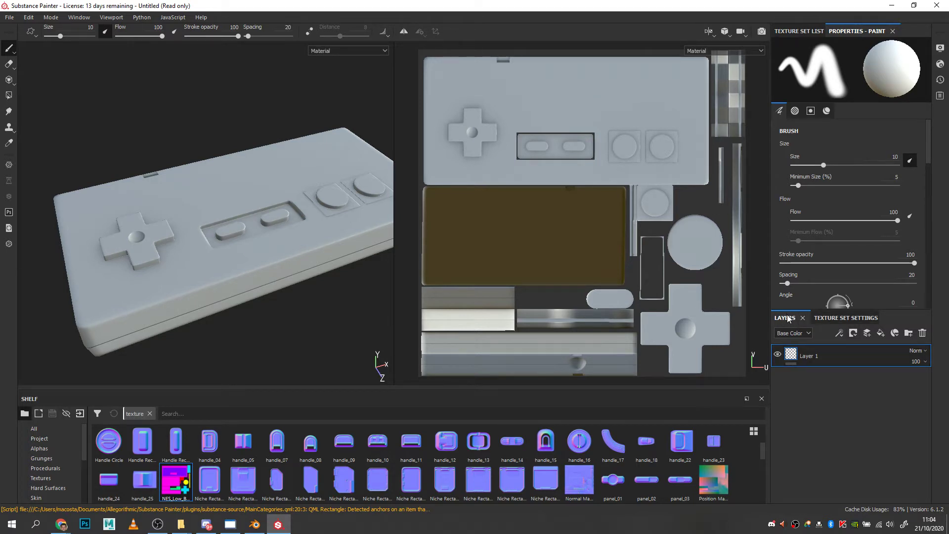
{"action": "left_click_drag", "start_coordinate": [786, 320], "coordinate": [816, 276]}
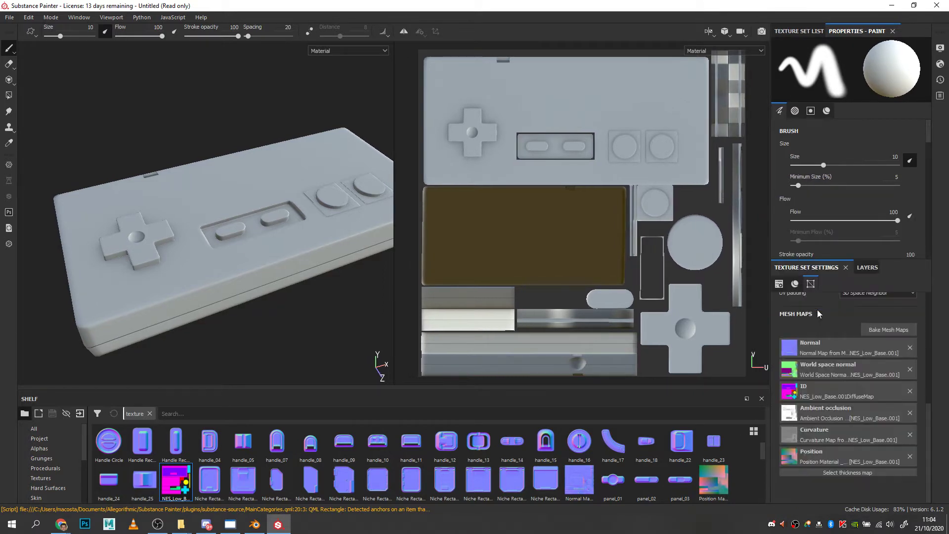
{"action": "left_click", "coordinate": [868, 267]}
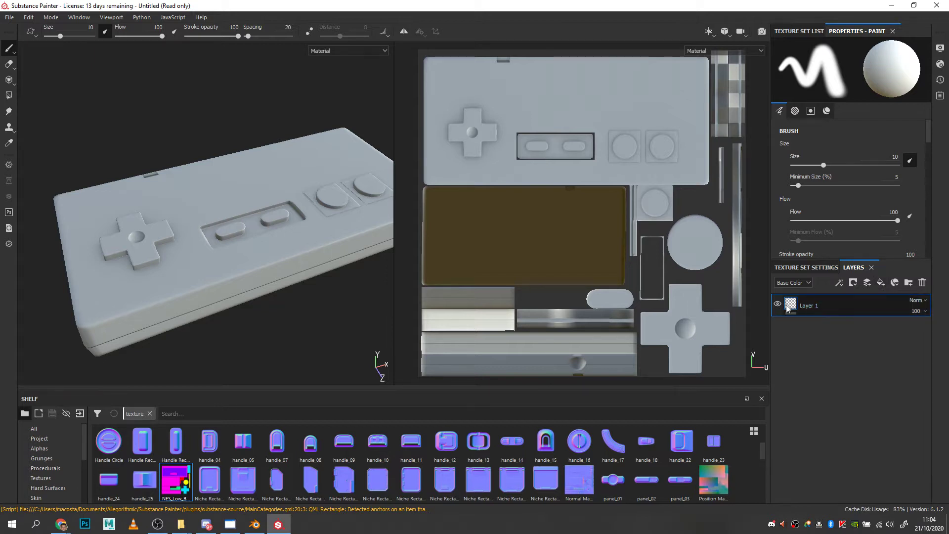
{"action": "left_click", "coordinate": [922, 283]}
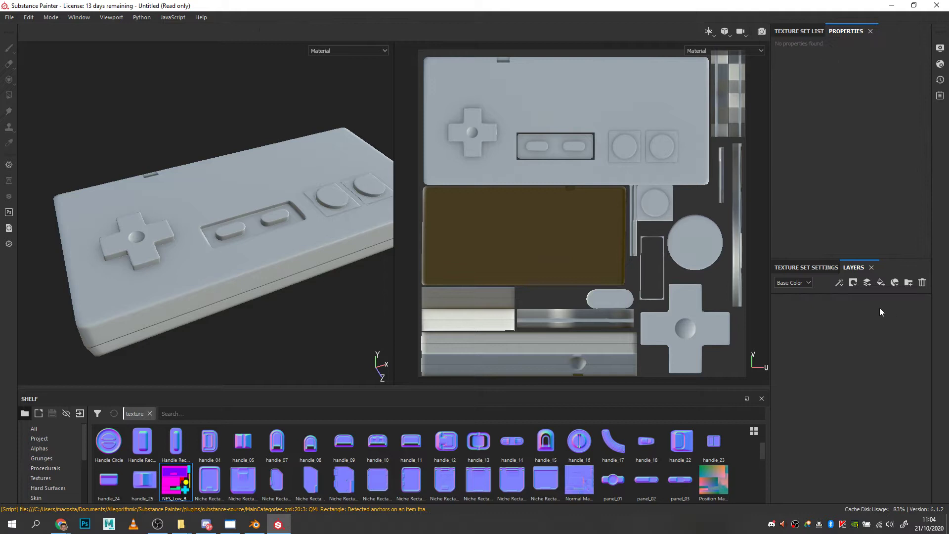
{"action": "left_click", "coordinate": [880, 282]}
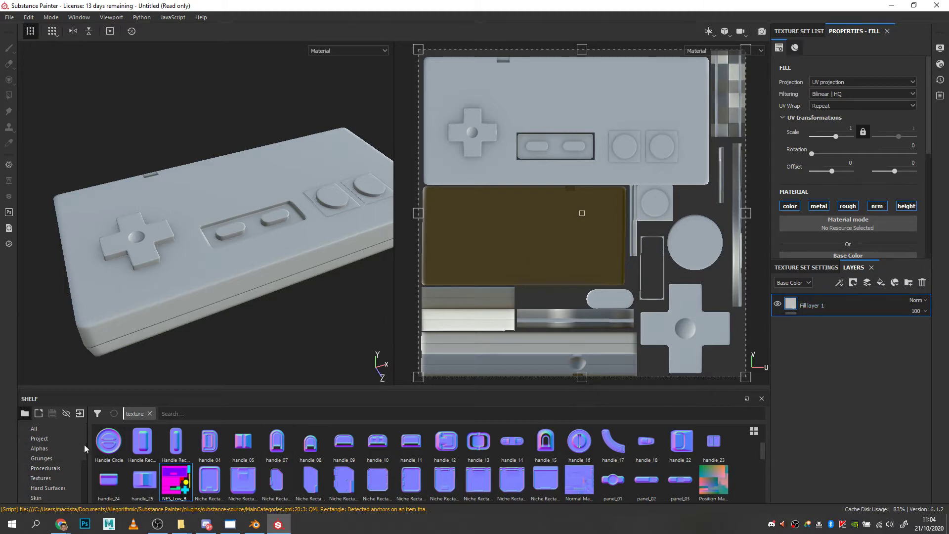
Step: Apply the blue Plastic Matte material from the shelf to the fill layer and check it on the controller
{"action": "scroll", "coordinate": [85, 452], "scroll_direction": "down", "scroll_amount": 2}
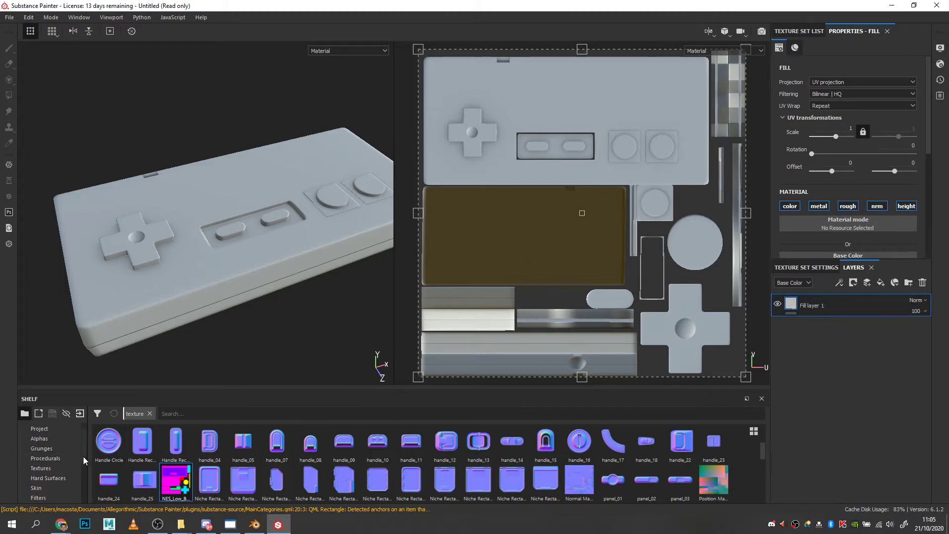
{"action": "scroll", "coordinate": [83, 463], "scroll_direction": "down", "scroll_amount": 4}
{"action": "left_click", "coordinate": [55, 487]}
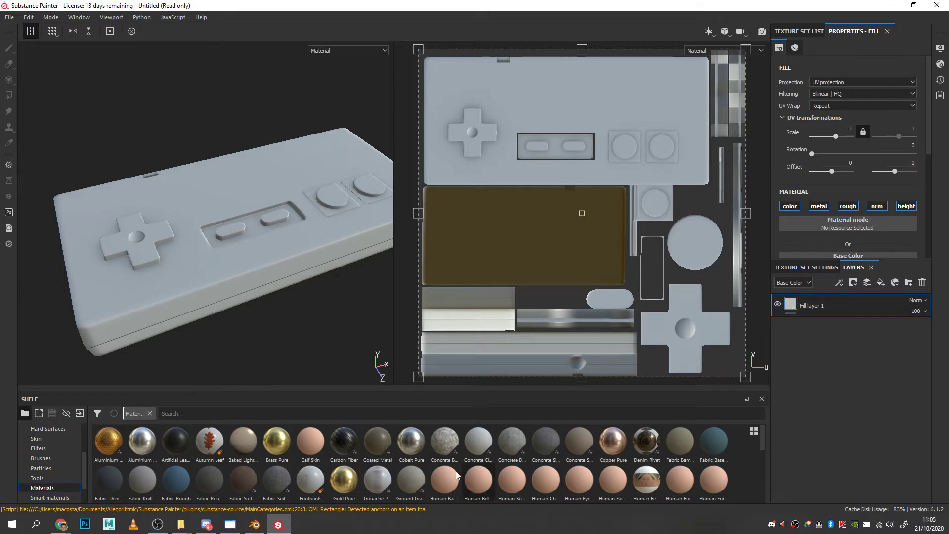
{"action": "left_click_drag", "start_coordinate": [763, 443], "coordinate": [763, 495]}
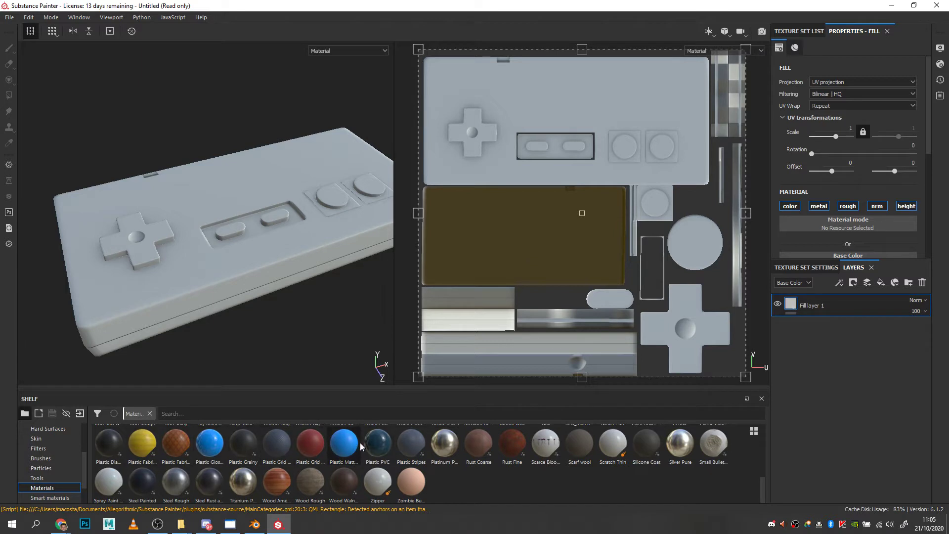
{"action": "left_click", "coordinate": [340, 447]}
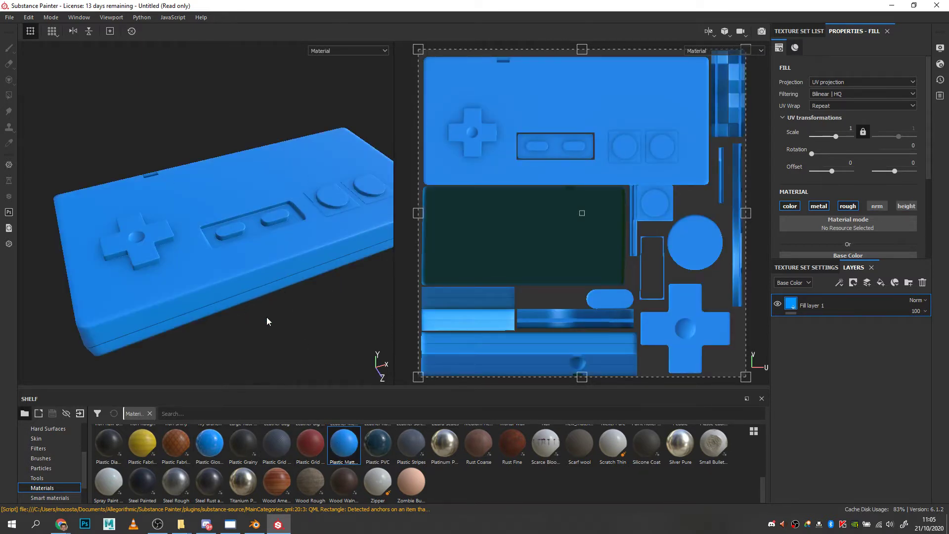
{"action": "left_click_drag", "start_coordinate": [267, 321], "coordinate": [226, 274], "text": "alt"}
{"action": "mouse_move", "coordinate": [280, 279]}
{"action": "right_mouse_down", "text": "shift"}
{"action": "mouse_move", "coordinate": [254, 275]}
{"action": "mouse_move", "coordinate": [287, 285]}
{"action": "mouse_move", "coordinate": [265, 286]}
{"action": "mouse_move", "coordinate": [301, 285]}
{"action": "mouse_move", "coordinate": [289, 288]}
{"action": "right_mouse_up", "text": "shift"}
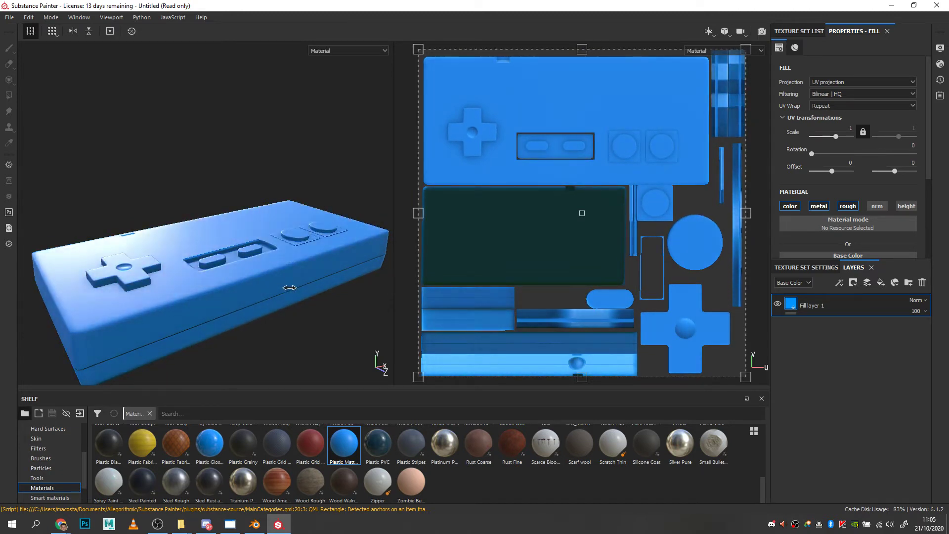
{"action": "left_click_drag", "start_coordinate": [301, 311], "coordinate": [303, 284], "text": "alt"}
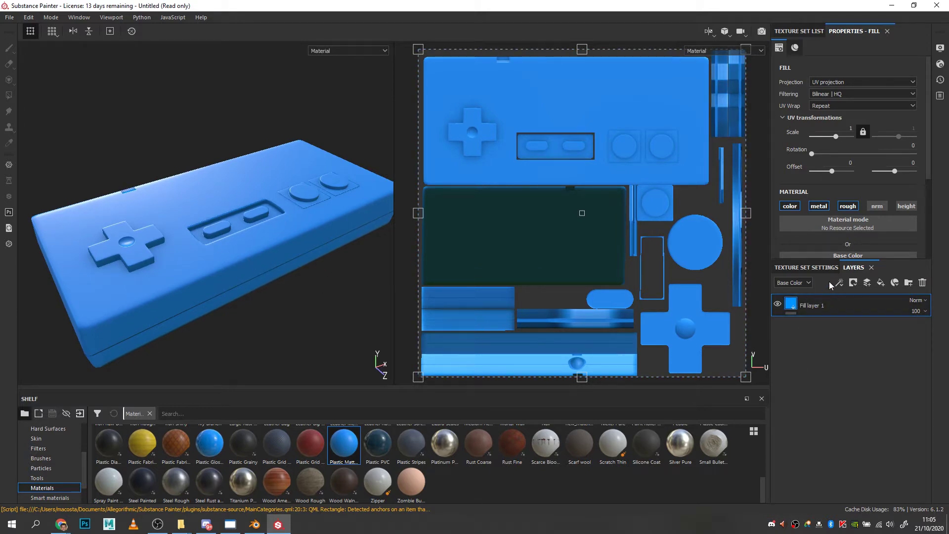
Step: Change the fill layer's base color to a very light grey
{"action": "left_click_drag", "start_coordinate": [836, 262], "coordinate": [840, 361]}
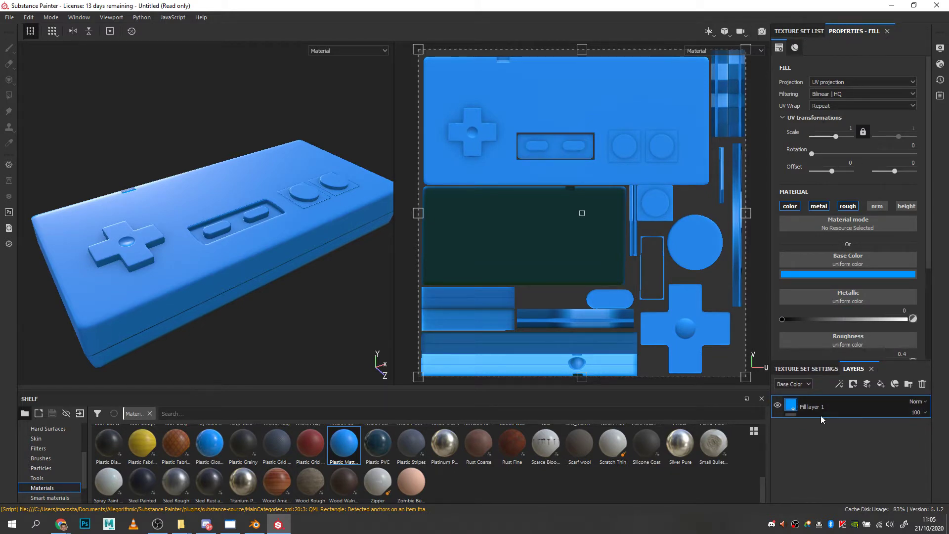
{"action": "left_click", "coordinate": [848, 273]}
{"action": "left_click", "coordinate": [858, 283]}
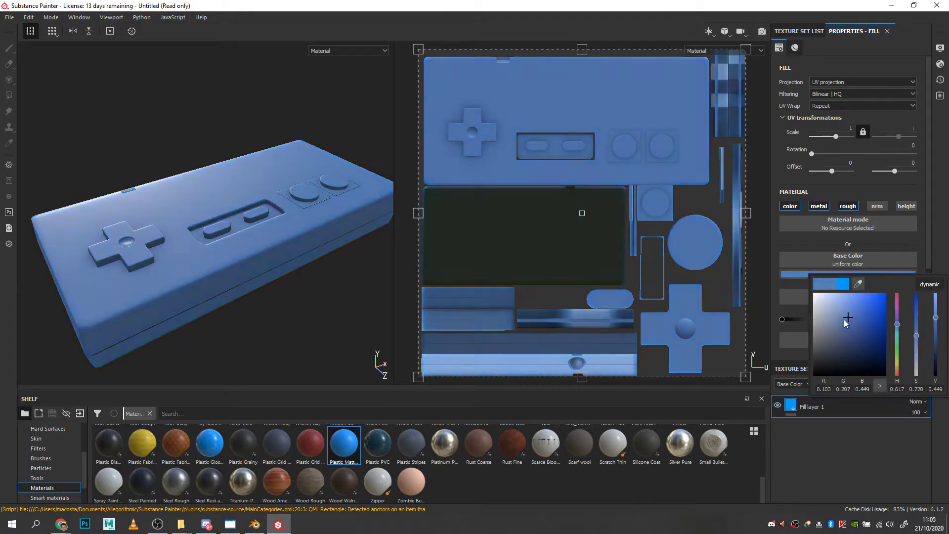
{"action": "mouse_move", "coordinate": [802, 324]}
{"action": "left_mouse_down"}
{"action": "mouse_move", "coordinate": [802, 308]}
{"action": "mouse_move", "coordinate": [805, 345]}
{"action": "mouse_move", "coordinate": [807, 308]}
{"action": "left_mouse_up"}
{"action": "left_click", "coordinate": [897, 247]}
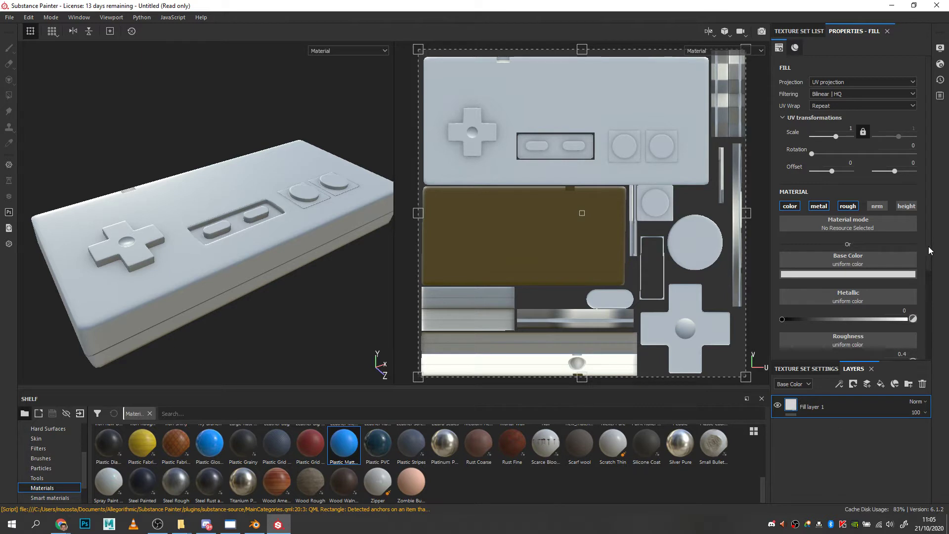
Step: Set the fill layer's Metallic to 1 and Roughness to 0
{"action": "scroll", "coordinate": [928, 246], "scroll_direction": "down", "scroll_amount": 2}
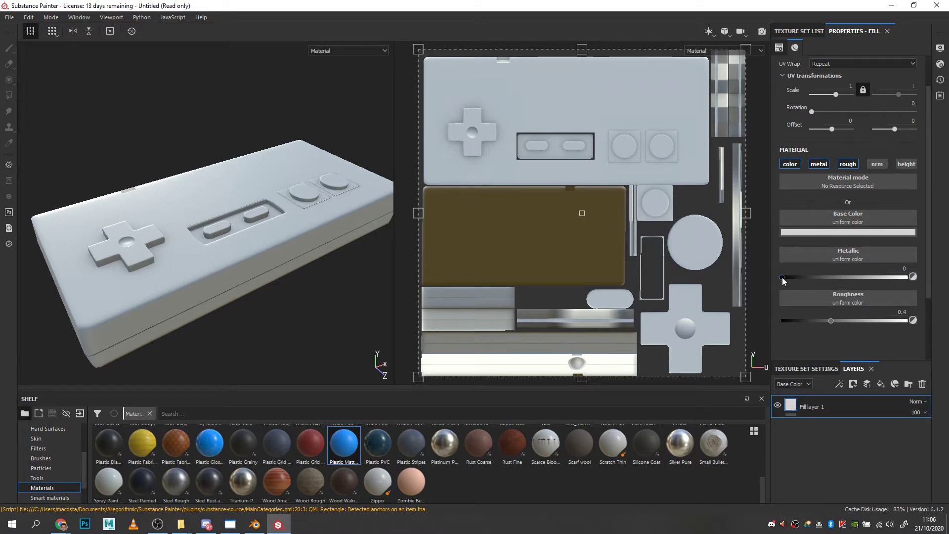
{"action": "left_click_drag", "start_coordinate": [782, 281], "coordinate": [909, 280]}
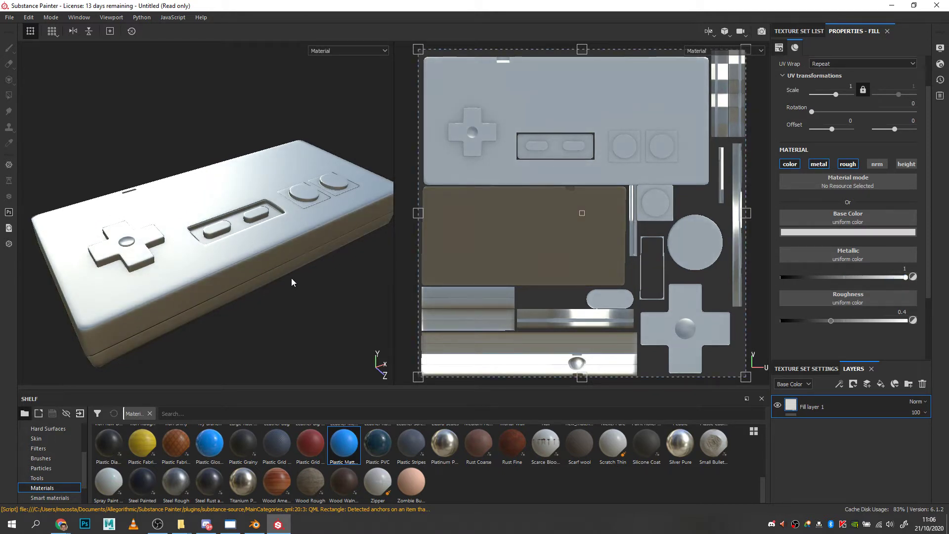
{"action": "mouse_move", "coordinate": [291, 282]}
{"action": "left_mouse_down", "text": "alt"}
{"action": "mouse_move", "coordinate": [334, 290]}
{"action": "mouse_move", "coordinate": [343, 250]}
{"action": "mouse_move", "coordinate": [281, 239]}
{"action": "mouse_move", "coordinate": [272, 338]}
{"action": "mouse_move", "coordinate": [286, 272]}
{"action": "mouse_move", "coordinate": [289, 292]}
{"action": "left_mouse_up", "text": "alt"}
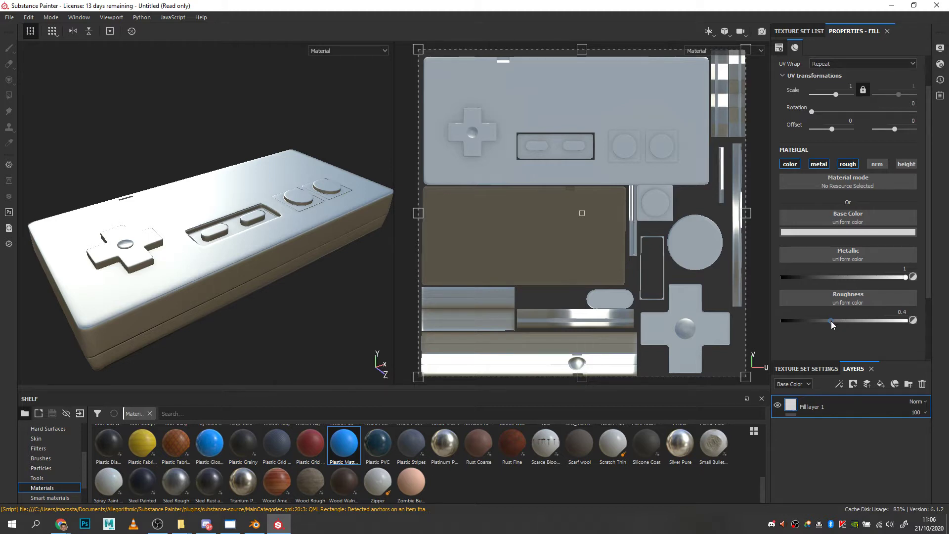
{"action": "left_click_drag", "start_coordinate": [831, 321], "coordinate": [780, 327]}
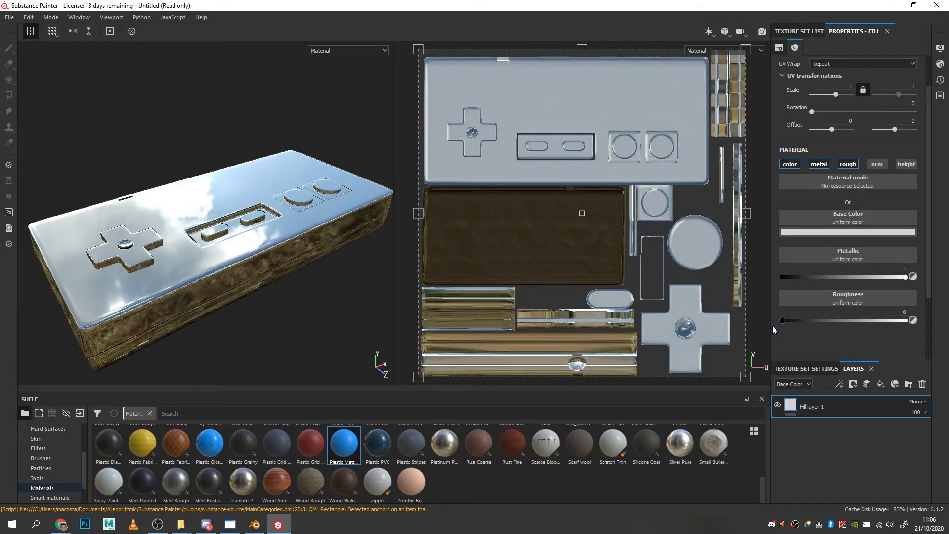
Step: Set the light grey fill layer's Metallic to 0 and Roughness to about 0.49
{"action": "mouse_move", "coordinate": [284, 274]}
{"action": "left_mouse_down", "text": "alt"}
{"action": "mouse_move", "coordinate": [269, 338]}
{"action": "mouse_move", "coordinate": [262, 306]}
{"action": "mouse_move", "coordinate": [301, 267]}
{"action": "mouse_move", "coordinate": [287, 289]}
{"action": "mouse_move", "coordinate": [281, 283]}
{"action": "left_mouse_up", "text": "alt"}
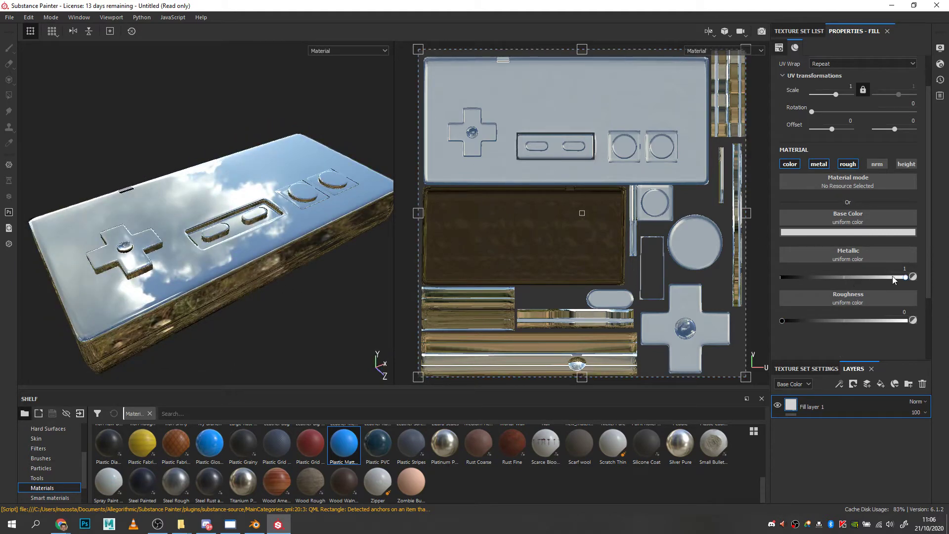
{"action": "left_click_drag", "start_coordinate": [905, 277], "coordinate": [790, 281]}
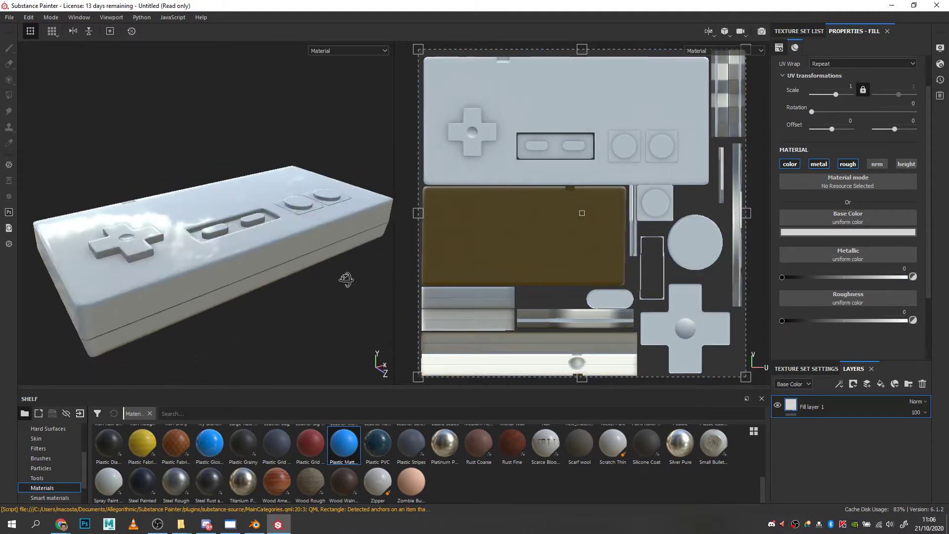
{"action": "left_click_drag", "start_coordinate": [781, 321], "coordinate": [842, 325]}
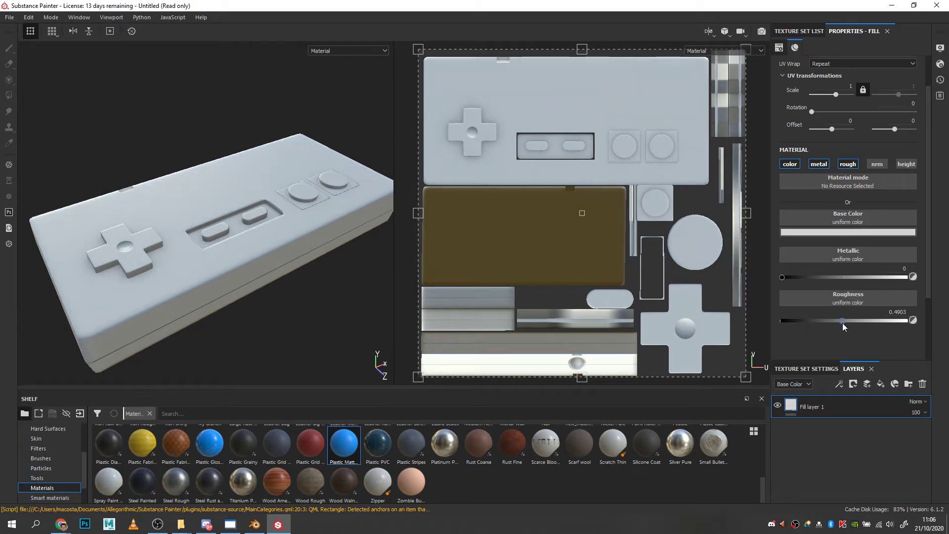
{"action": "left_click_drag", "start_coordinate": [381, 289], "coordinate": [299, 312], "text": "alt"}
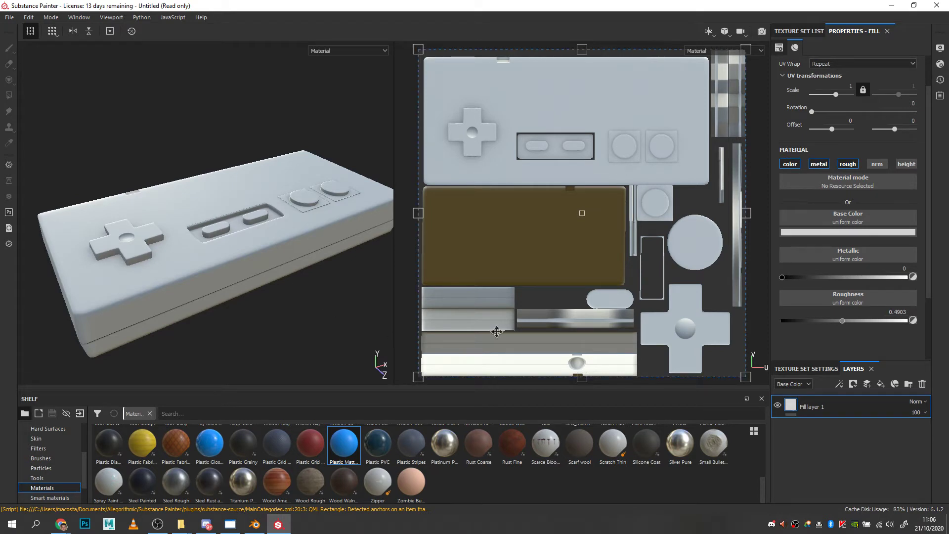
Step: Rename the light grey fill layer as NES_Grey
{"action": "double_click", "coordinate": [808, 408]}
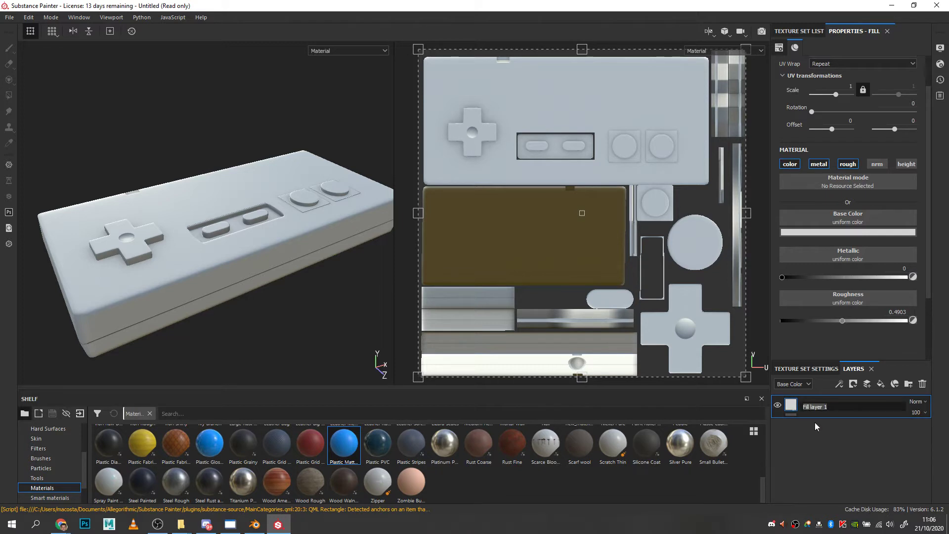
{"action": "type", "text": "NES_Grey"}
{"action": "key", "text": "Return"}
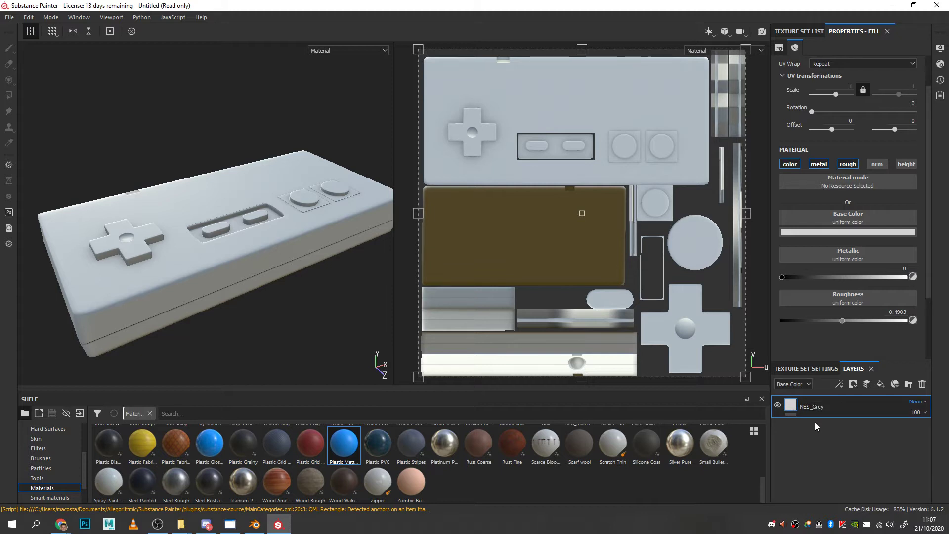
Step: Add a new fill layer above NES_Grey, apply the Plastic Grainy material and check its grain on the controller up close
{"action": "left_click", "coordinate": [880, 384]}
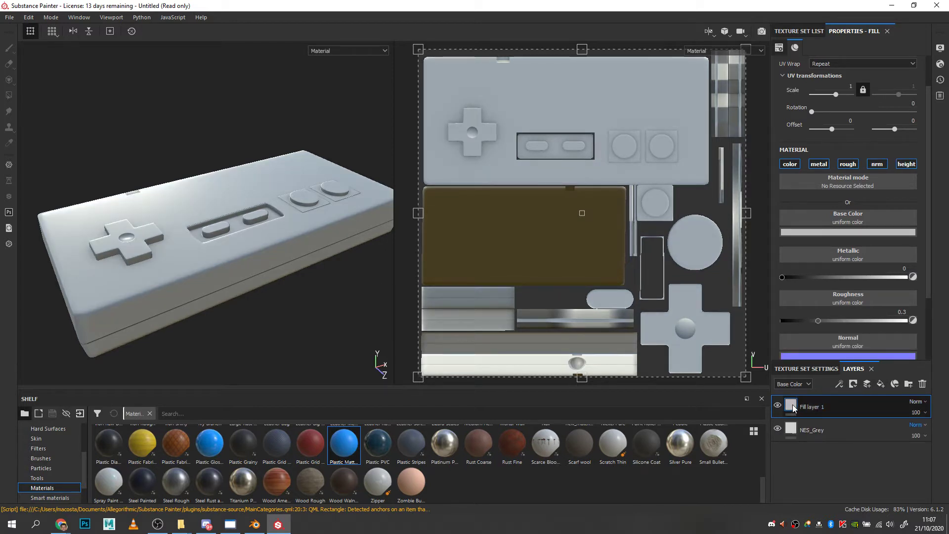
{"action": "mouse_move", "coordinate": [340, 451]}
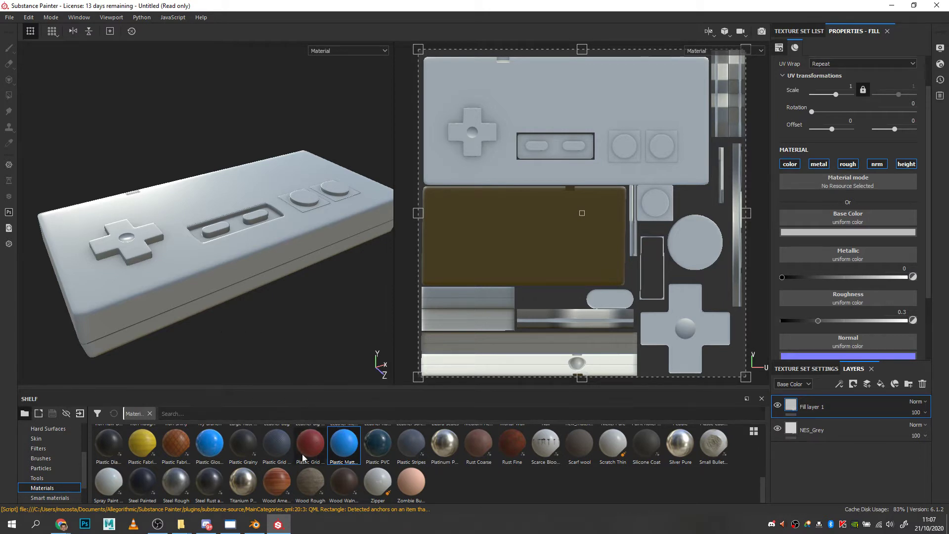
{"action": "left_click", "coordinate": [244, 444]}
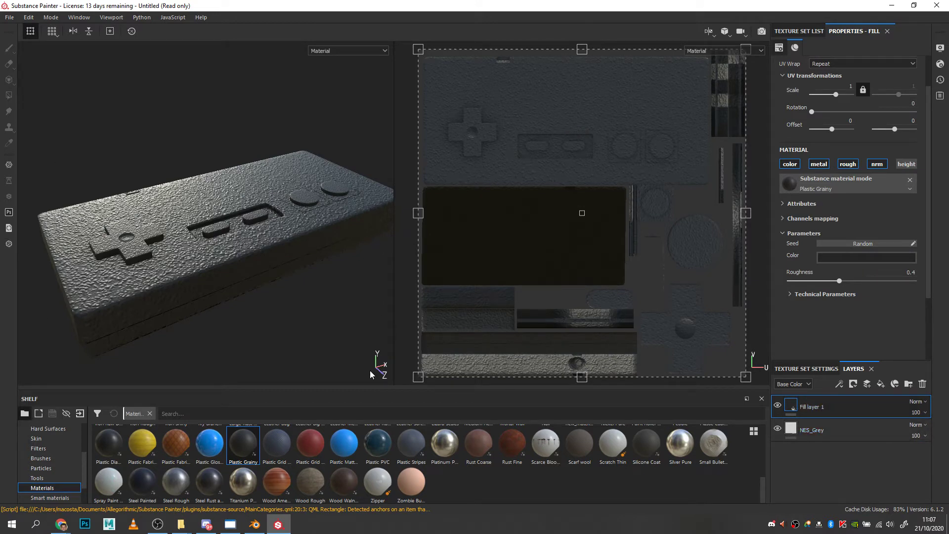
{"action": "left_click", "coordinate": [309, 331]}
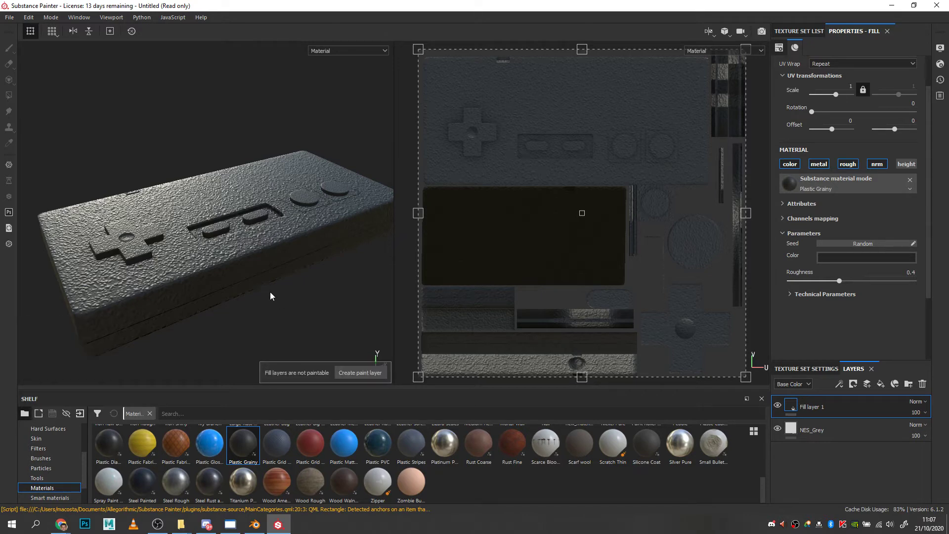
{"action": "left_click_drag", "start_coordinate": [290, 307], "coordinate": [271, 330], "text": "alt"}
{"action": "middle_click_drag", "start_coordinate": [245, 276], "coordinate": [305, 291], "text": "alt"}
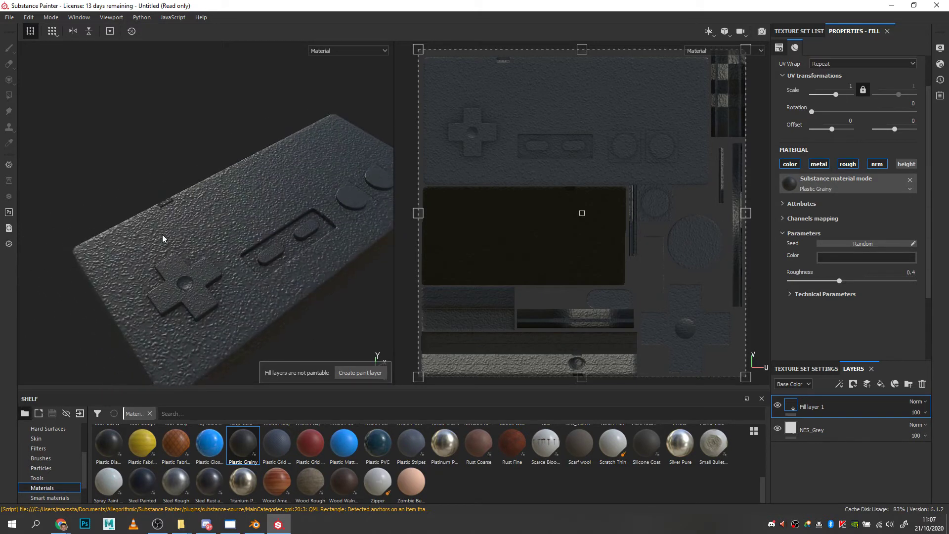
{"action": "scroll", "coordinate": [198, 232], "scroll_direction": "up", "scroll_amount": 8}
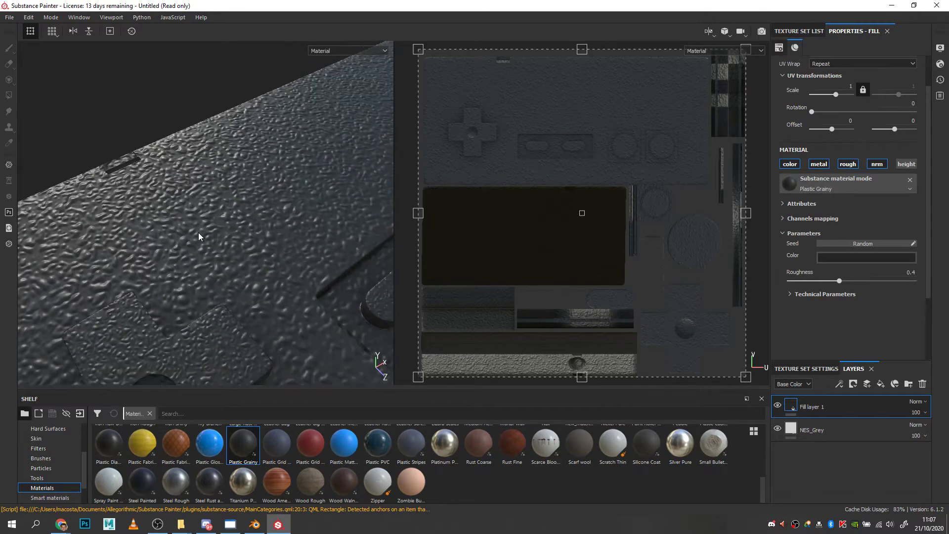
Step: Rename the Plastic Grainy fill layer as NES_Black
{"action": "double_click", "coordinate": [810, 407]}
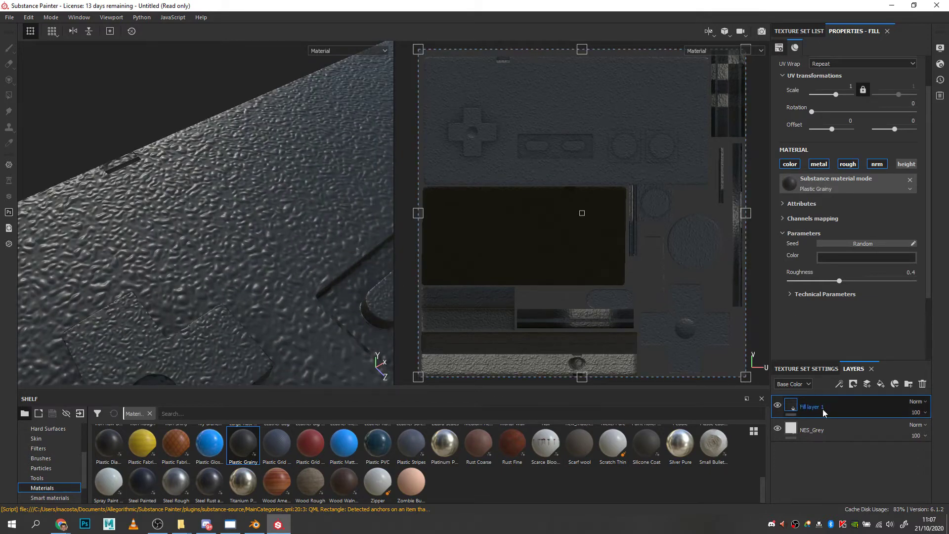
{"action": "double_click", "coordinate": [810, 407]}
{"action": "type", "text": "NES_Black"}
{"action": "key", "text": "Return"}
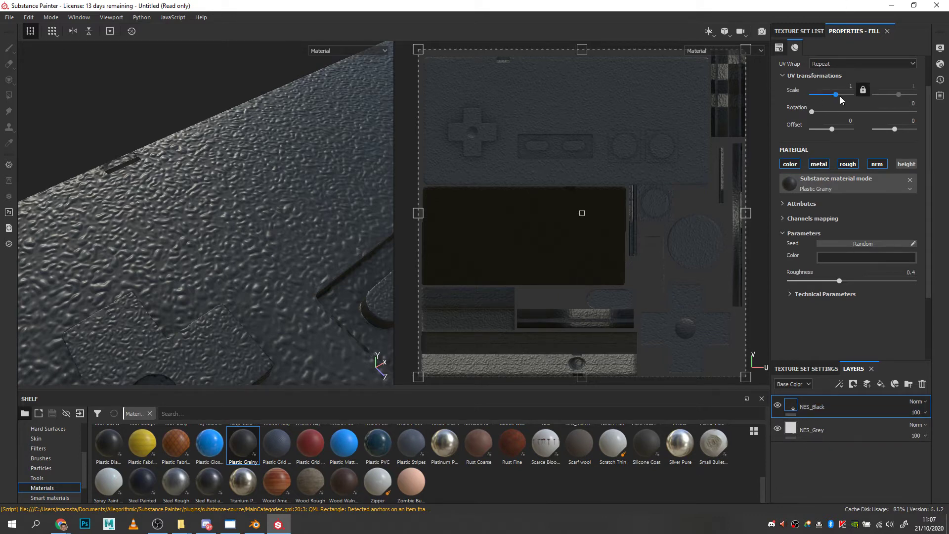
Step: Set the NES_Black layer's UV scale to about 13.15 and check the finer grain on the controller
{"action": "left_click_drag", "start_coordinate": [836, 94], "coordinate": [840, 94]}
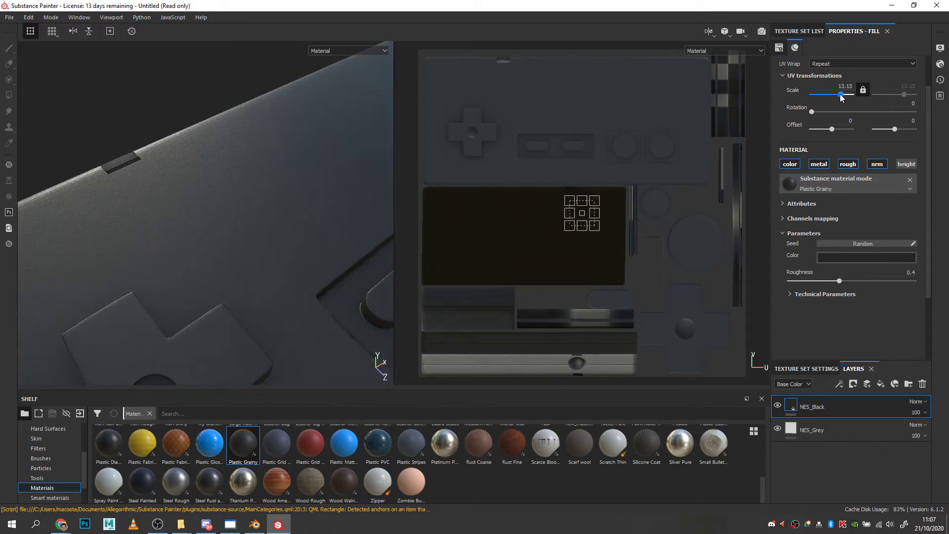
{"action": "scroll", "coordinate": [280, 299], "scroll_direction": "up", "scroll_amount": 6}
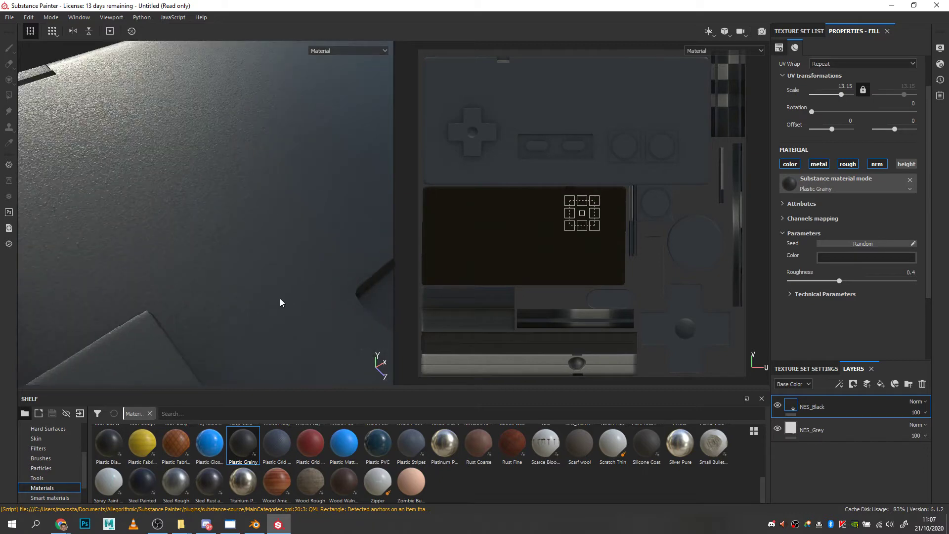
{"action": "scroll", "coordinate": [280, 299], "scroll_direction": "down", "scroll_amount": 5}
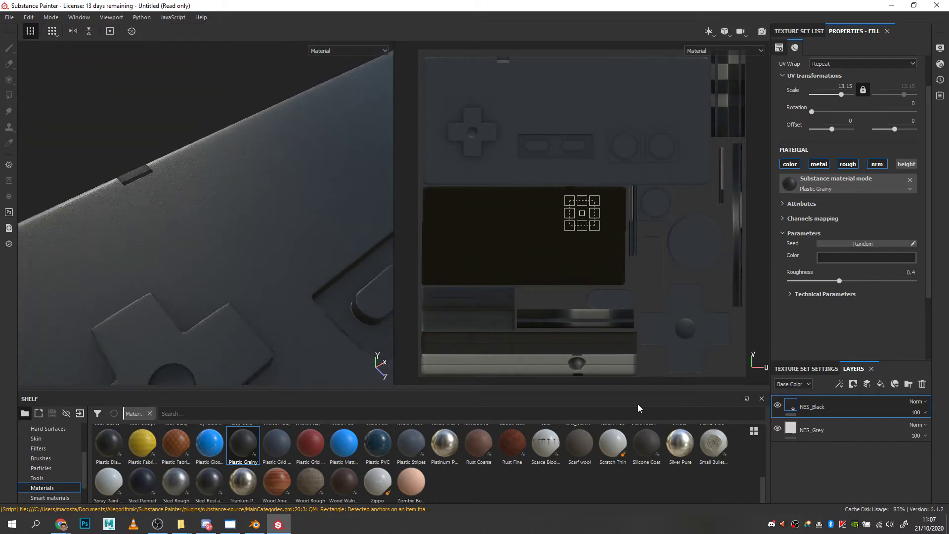
{"action": "scroll", "coordinate": [194, 248], "scroll_direction": "down", "scroll_amount": 2}
{"action": "scroll", "coordinate": [214, 279], "scroll_direction": "down", "scroll_amount": 2}
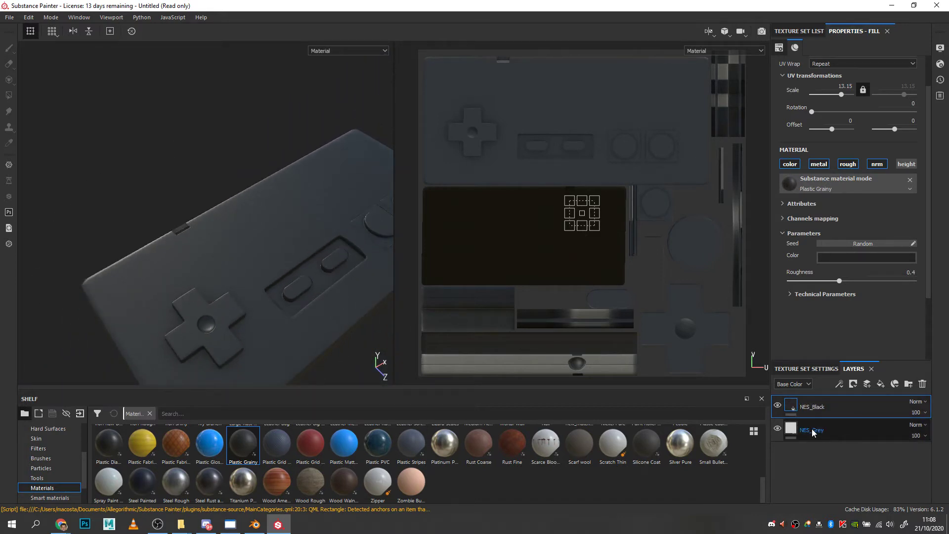
Step: Add a color selection mask to NES_Black, picking the purple faceplate color from the ID map, and check the masked area
{"action": "right_click", "coordinate": [793, 404]}
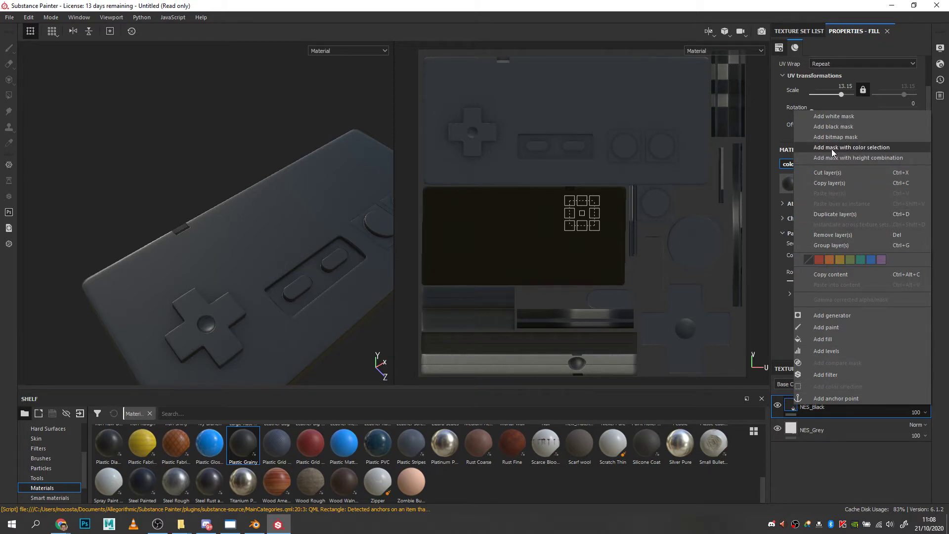
{"action": "left_click", "coordinate": [855, 149]}
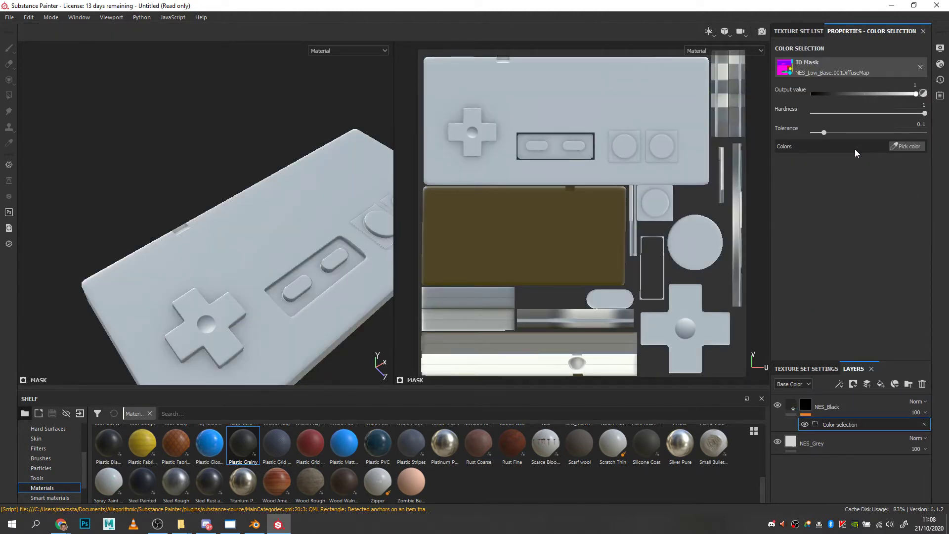
{"action": "left_click", "coordinate": [907, 147]}
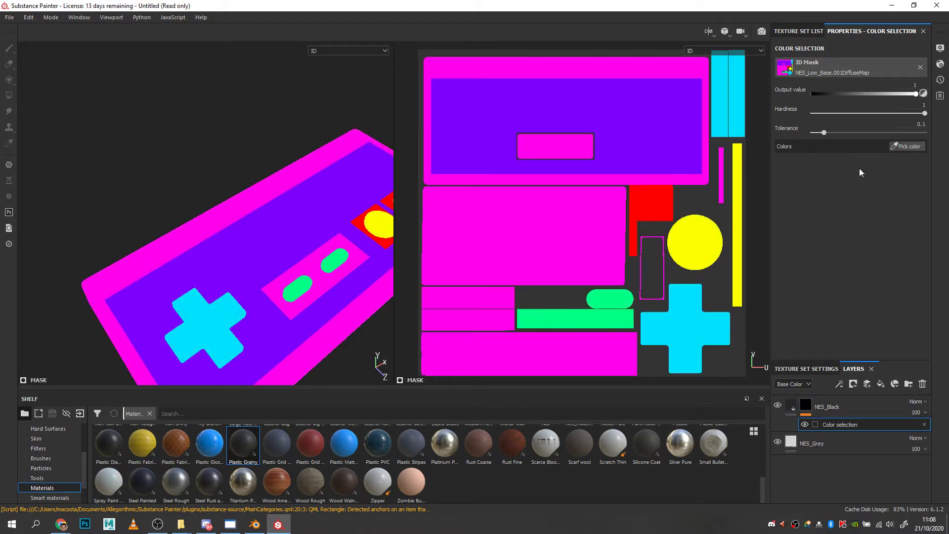
{"action": "left_click", "coordinate": [655, 114]}
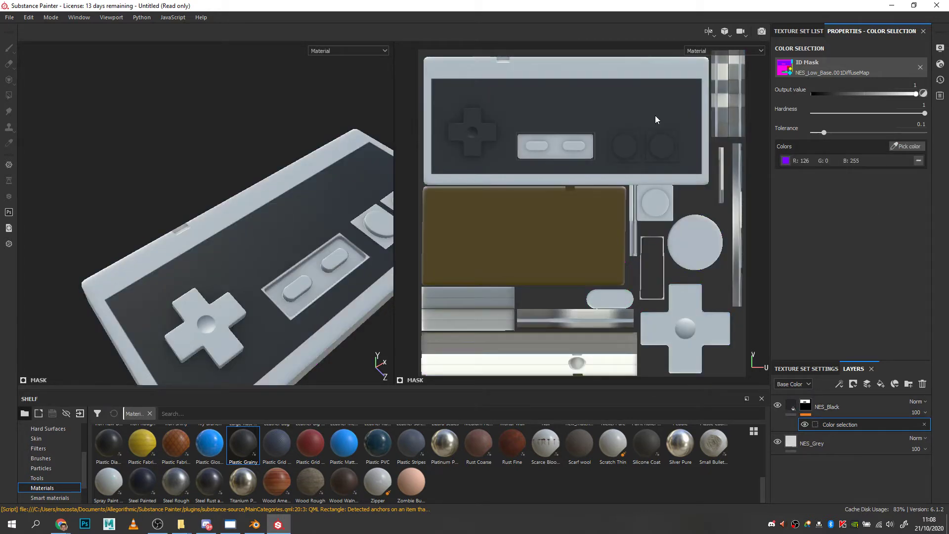
{"action": "scroll", "coordinate": [241, 278], "scroll_direction": "up", "scroll_amount": 10}
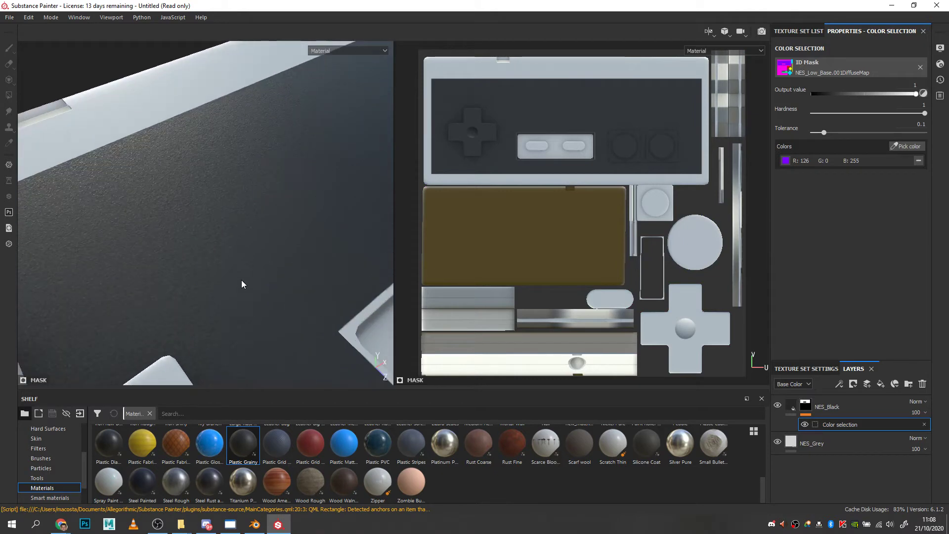
{"action": "scroll", "coordinate": [242, 281], "scroll_direction": "down", "scroll_amount": 10}
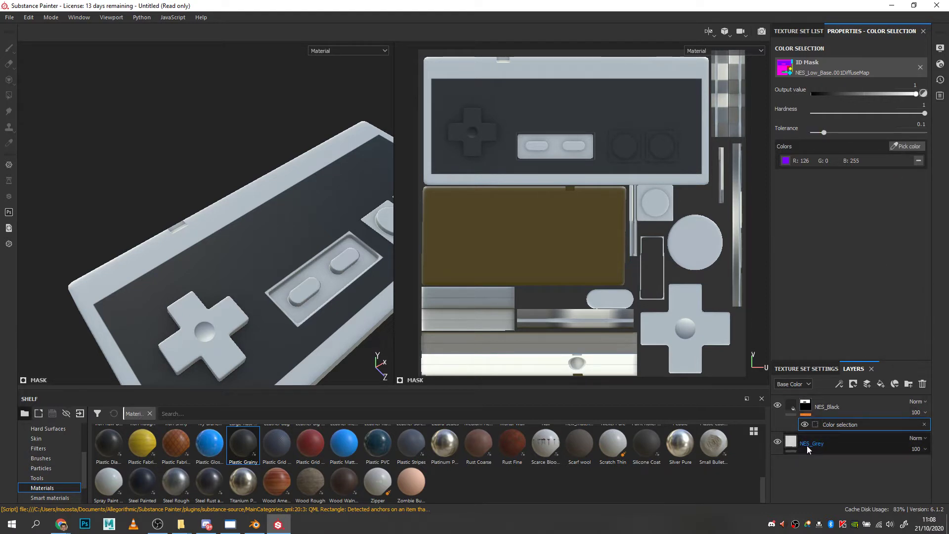
Step: Add a new fill layer above NES_Black and apply the blue Plastic Glossy material to it
{"action": "left_click", "coordinate": [880, 384]}
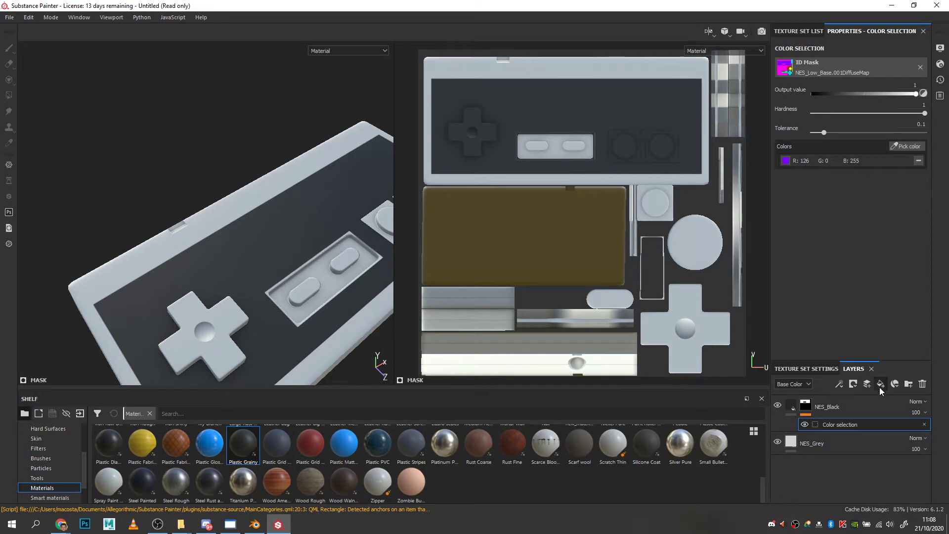
{"action": "scroll", "coordinate": [341, 452], "scroll_direction": "up", "scroll_amount": 4}
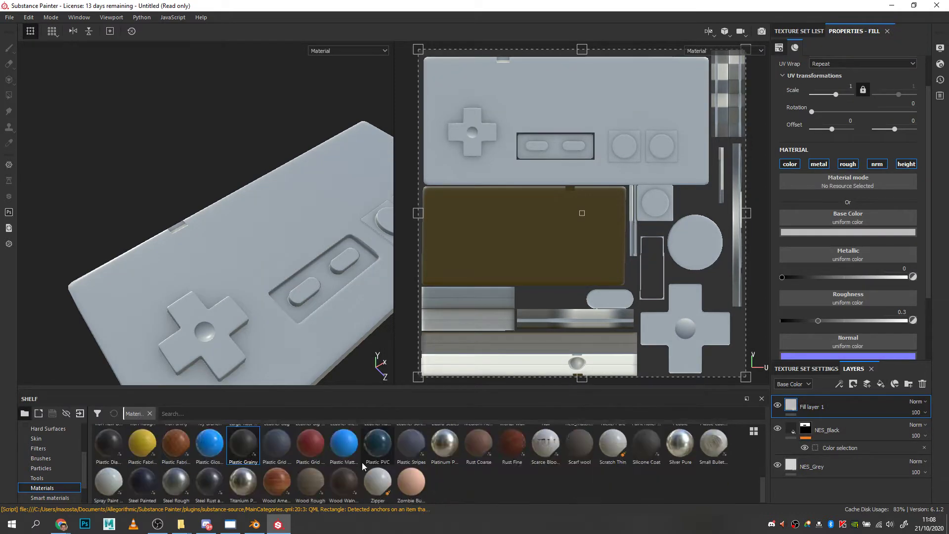
{"action": "scroll", "coordinate": [358, 461], "scroll_direction": "down", "scroll_amount": 4}
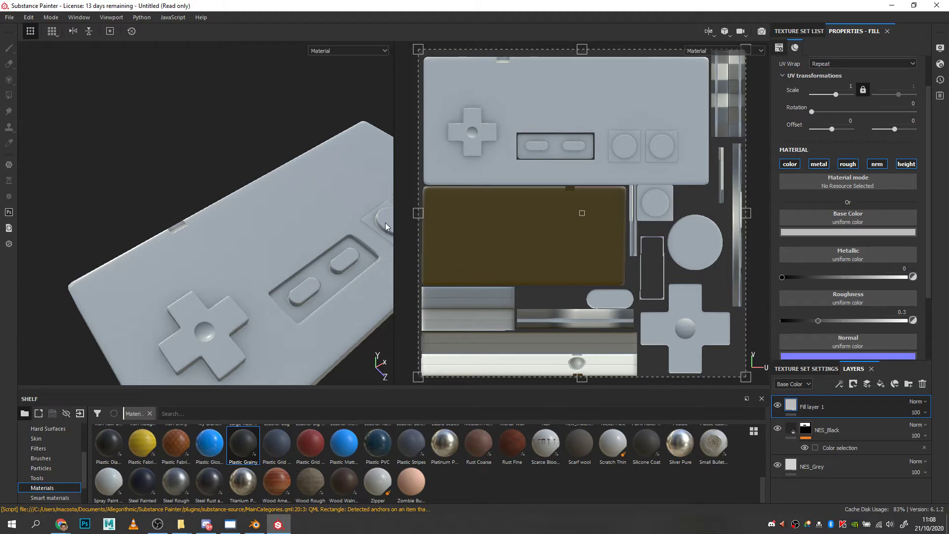
{"action": "left_click", "coordinate": [209, 442]}
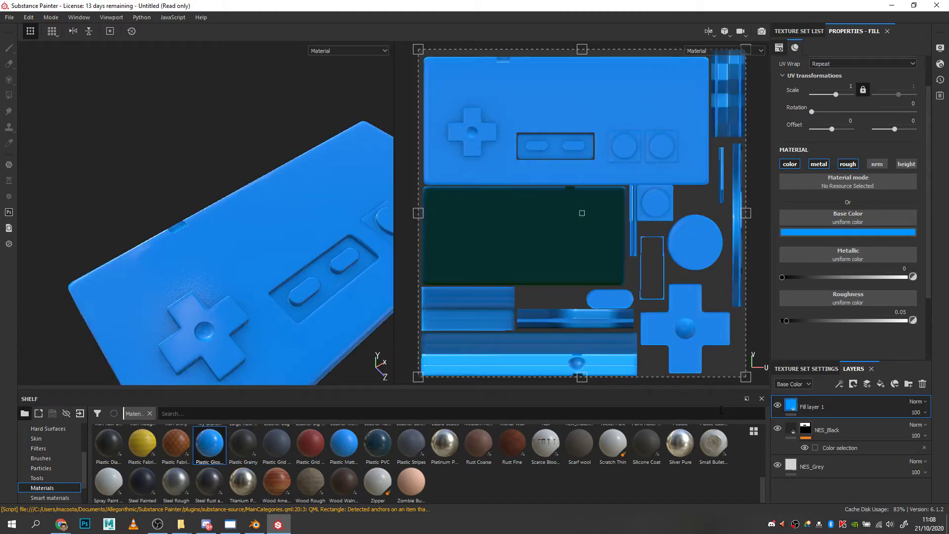
Step: Add a color selection mask to the blue fill layer, picking the yellow ID color of the round buttons, and inspect the buttons
{"action": "right_click", "coordinate": [793, 409]}
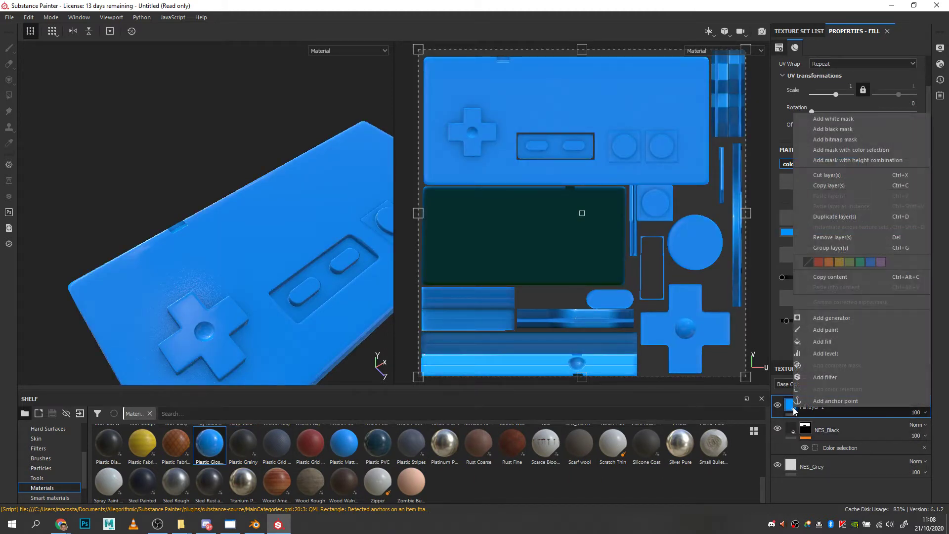
{"action": "left_click", "coordinate": [852, 155]}
{"action": "left_click", "coordinate": [904, 147]}
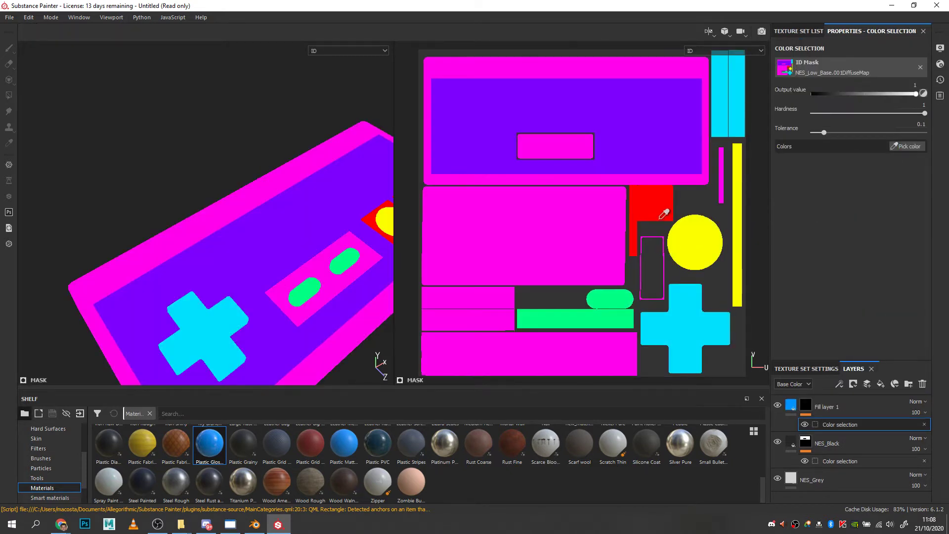
{"action": "left_click", "coordinate": [700, 245]}
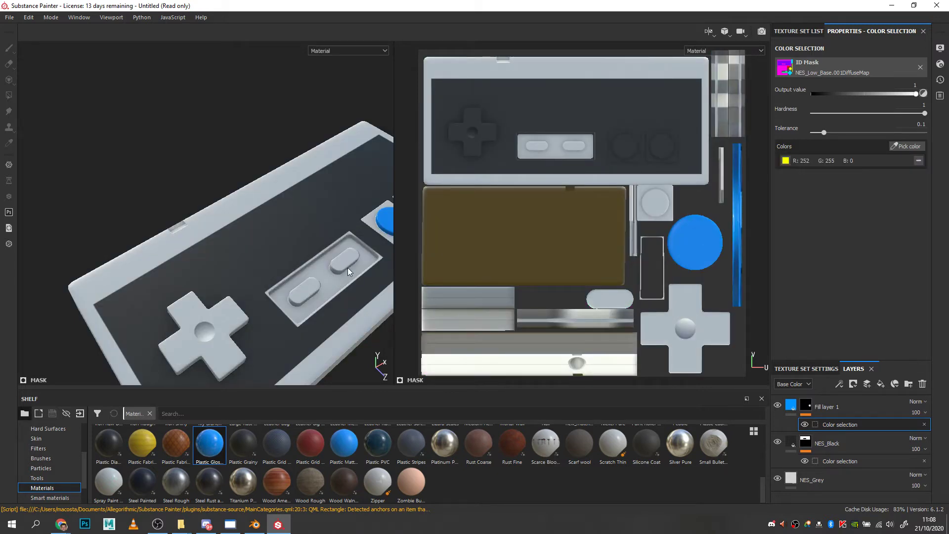
{"action": "left_click_drag", "start_coordinate": [348, 268], "coordinate": [276, 236], "text": "alt"}
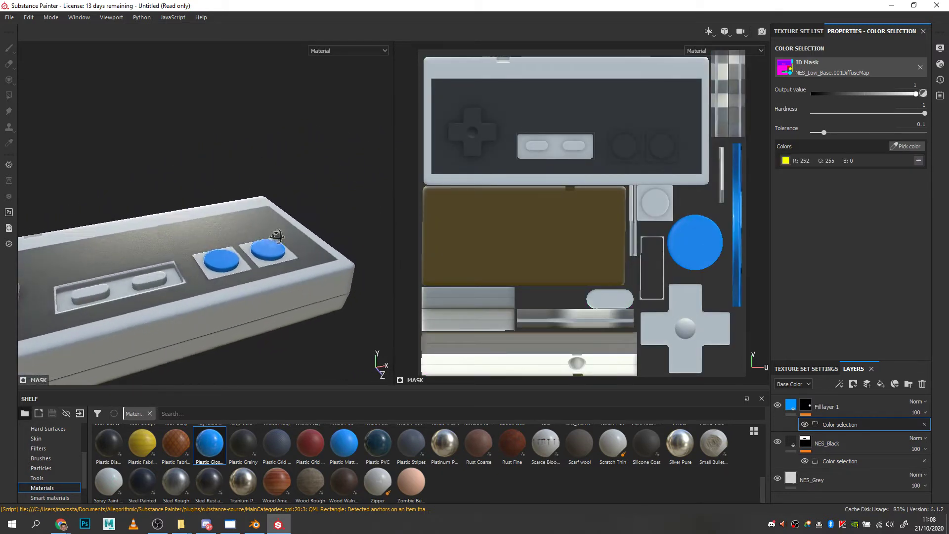
{"action": "right_click_drag", "start_coordinate": [277, 236], "coordinate": [269, 324], "text": "alt"}
{"action": "left_click_drag", "start_coordinate": [269, 324], "coordinate": [174, 294], "text": "alt"}
{"action": "right_click_drag", "start_coordinate": [212, 302], "coordinate": [248, 298], "text": "shift"}
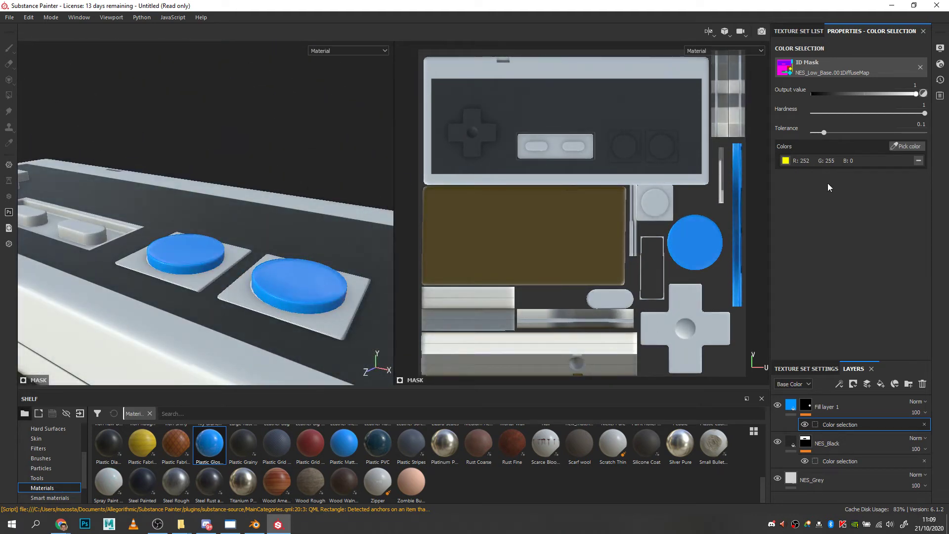
Step: Rename the blue fill layer as NES_Buttons and show its fill material properties
{"action": "double_click", "coordinate": [825, 406]}
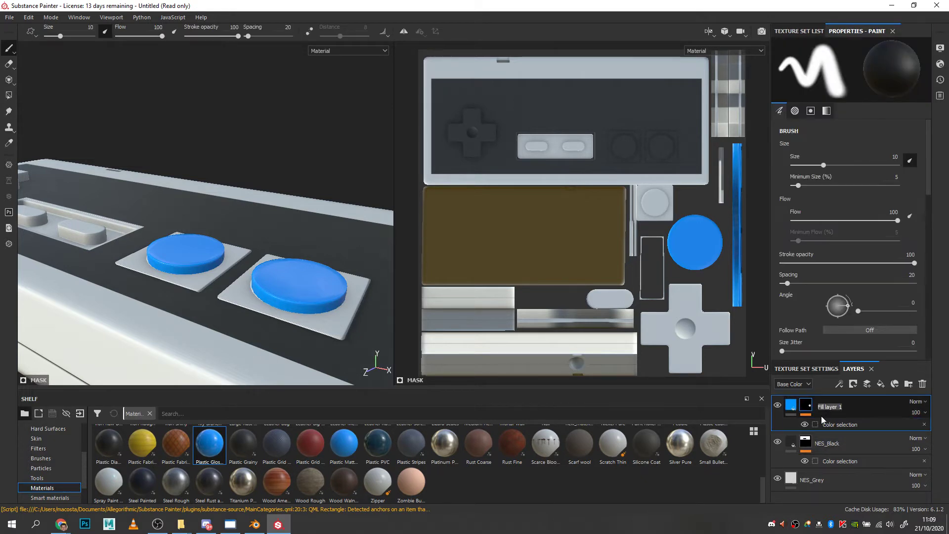
{"action": "type", "text": "NES_Buttons"}
{"action": "left_click", "coordinate": [790, 405]}
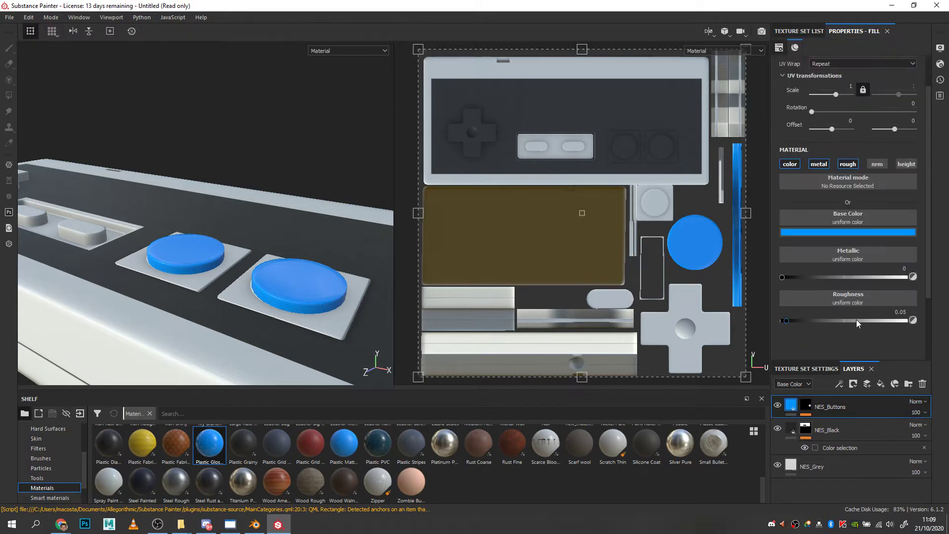
Step: Change the base color of the NES_Buttons fill layer to pure red (R 1.000, G 0.000, B 0.000)
{"action": "left_click", "coordinate": [849, 231]}
{"action": "left_click_drag", "start_coordinate": [898, 278], "coordinate": [902, 245]}
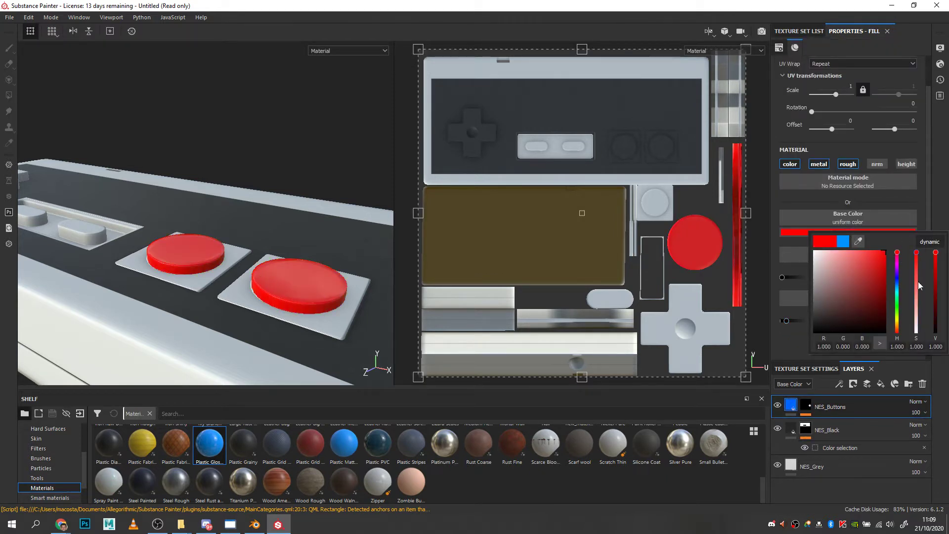
{"action": "left_click", "coordinate": [360, 352]}
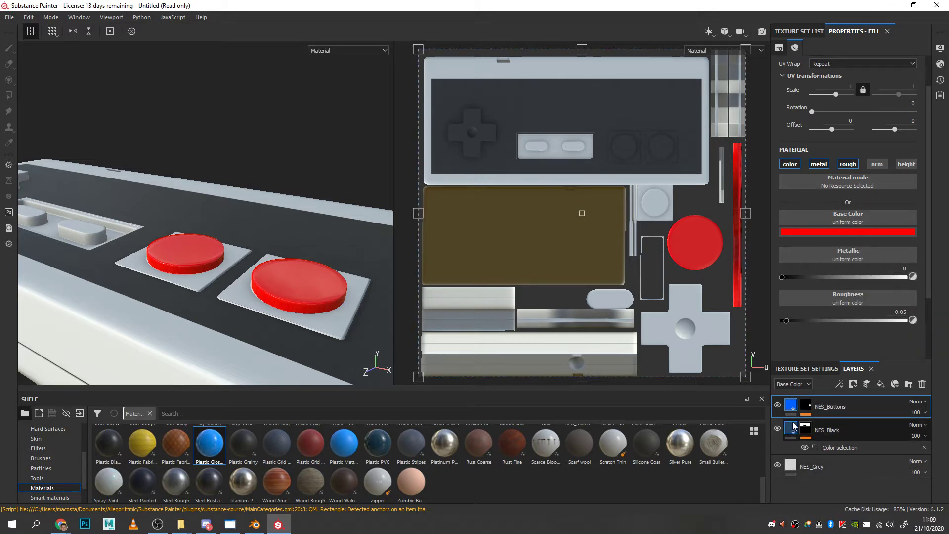
Step: Add a new fill layer above NES_Buttons and search the shelf materials for "rubber", clearing the search again
{"action": "left_click", "coordinate": [880, 384]}
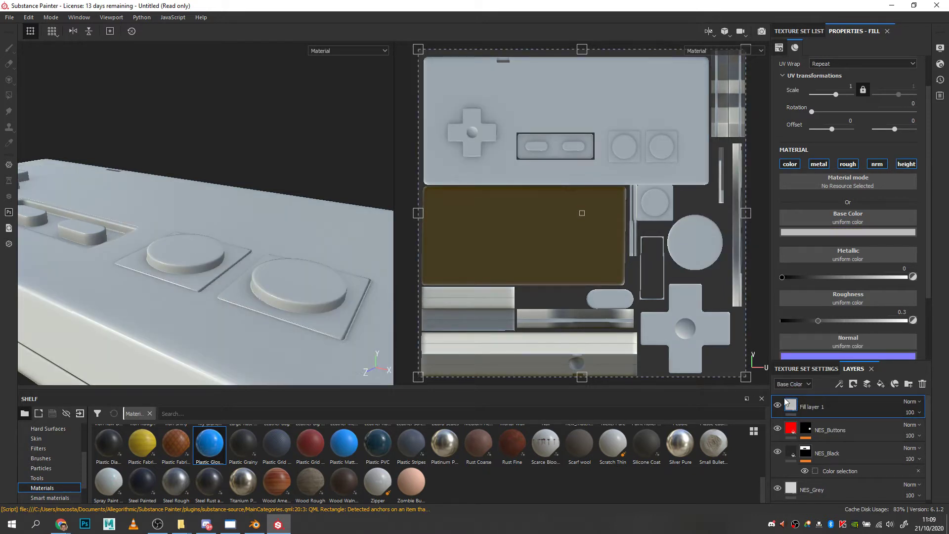
{"action": "mouse_move", "coordinate": [791, 404]}
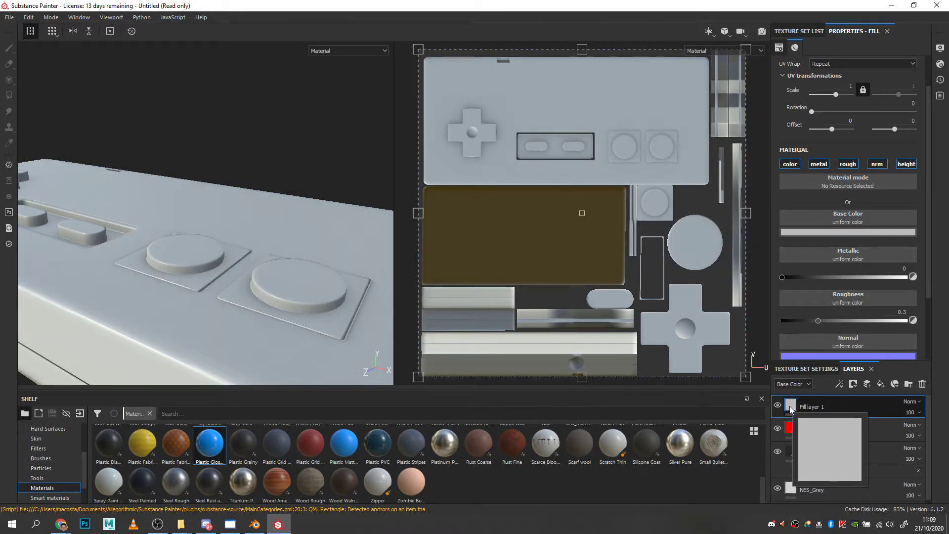
{"action": "mouse_move", "coordinate": [646, 458]}
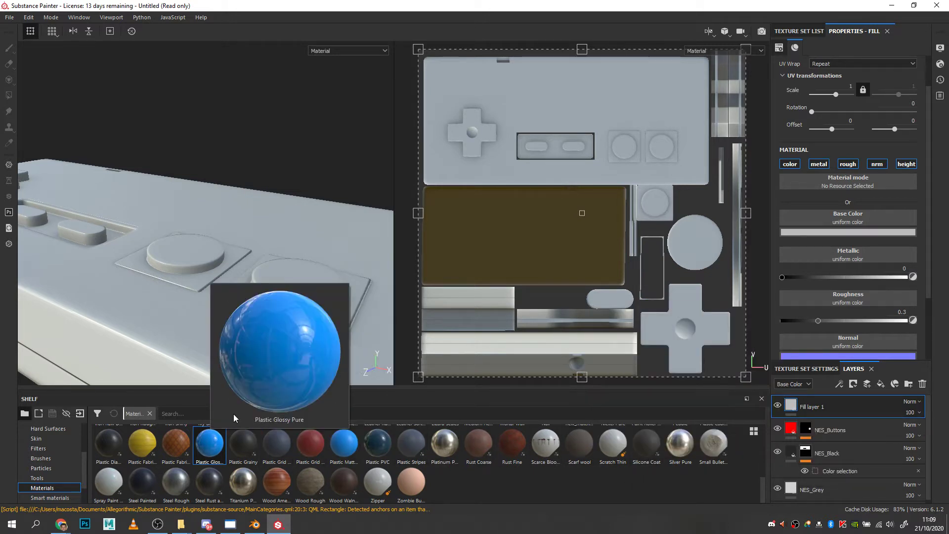
{"action": "type", "text": "rubber"}
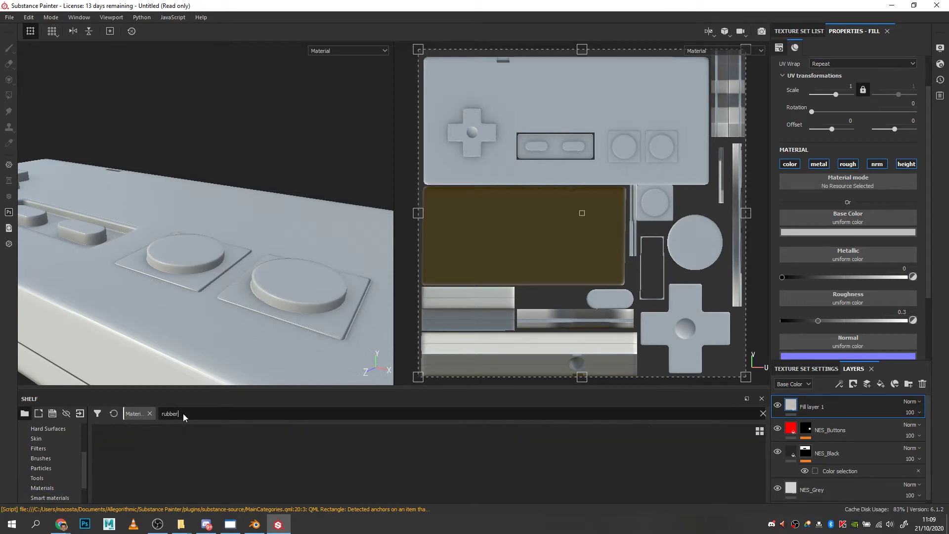
{"action": "key", "text": "BackSpace"}
{"action": "key", "text": "BackSpace"}
{"action": "key", "text": "BackSpace"}
{"action": "key", "text": "BackSpace"}
{"action": "key", "text": "BackSpace"}
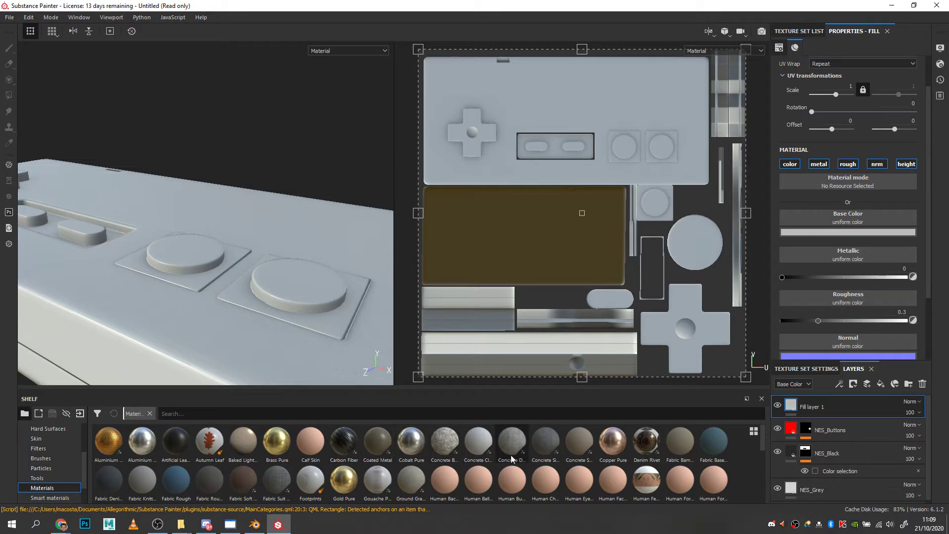
Step: Apply the Silicone Coat material to the new fill layer and darken its main color to near-black (0.060, 0.057, 0.056)
{"action": "scroll", "coordinate": [523, 455], "scroll_direction": "down", "scroll_amount": 5}
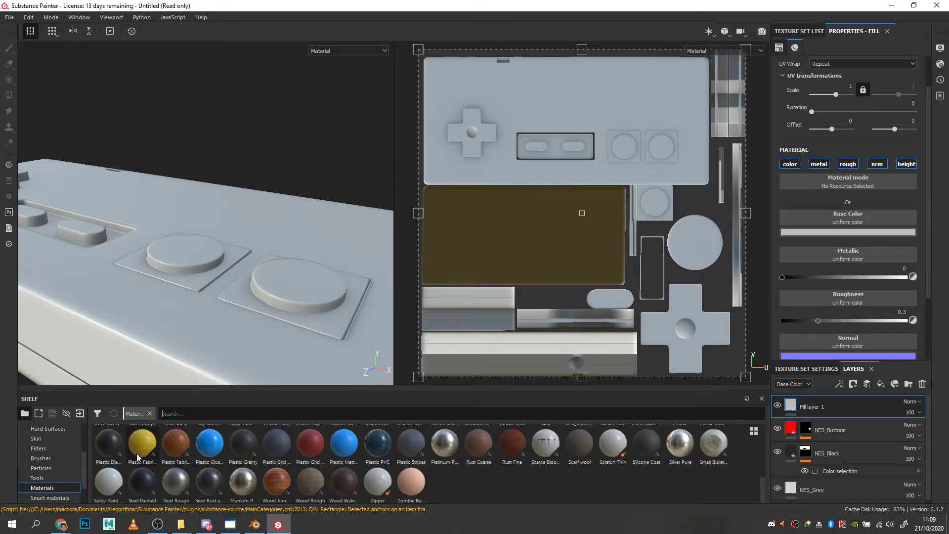
{"action": "left_click", "coordinate": [639, 443]}
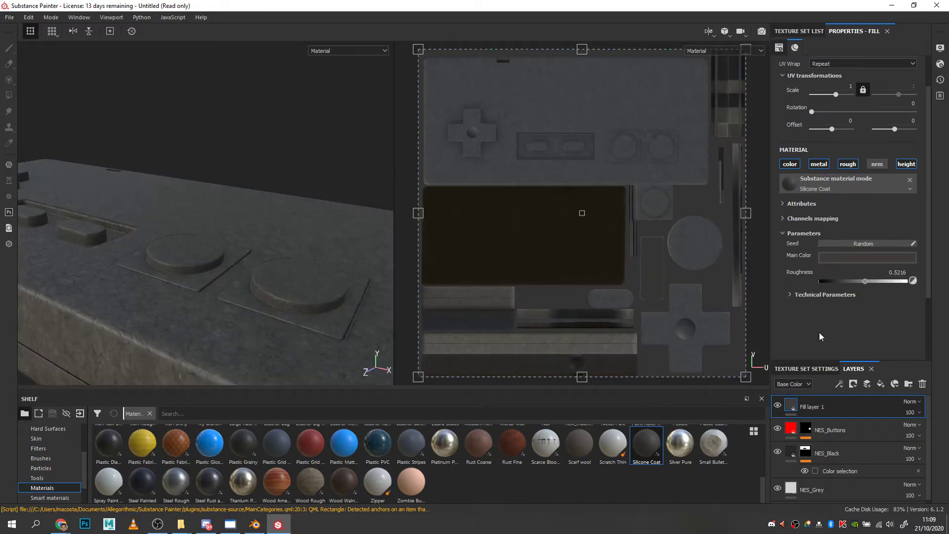
{"action": "left_click", "coordinate": [868, 257]}
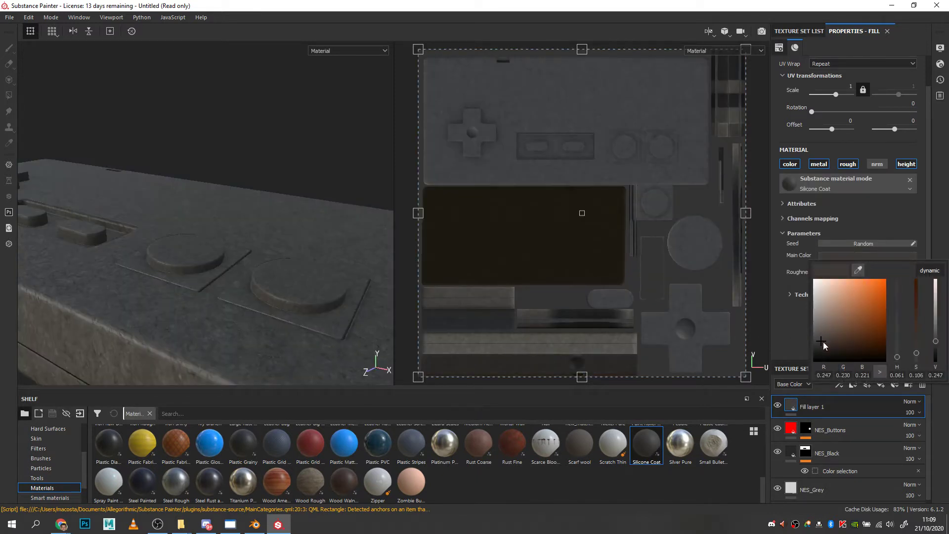
{"action": "left_click_drag", "start_coordinate": [823, 342], "coordinate": [818, 358]}
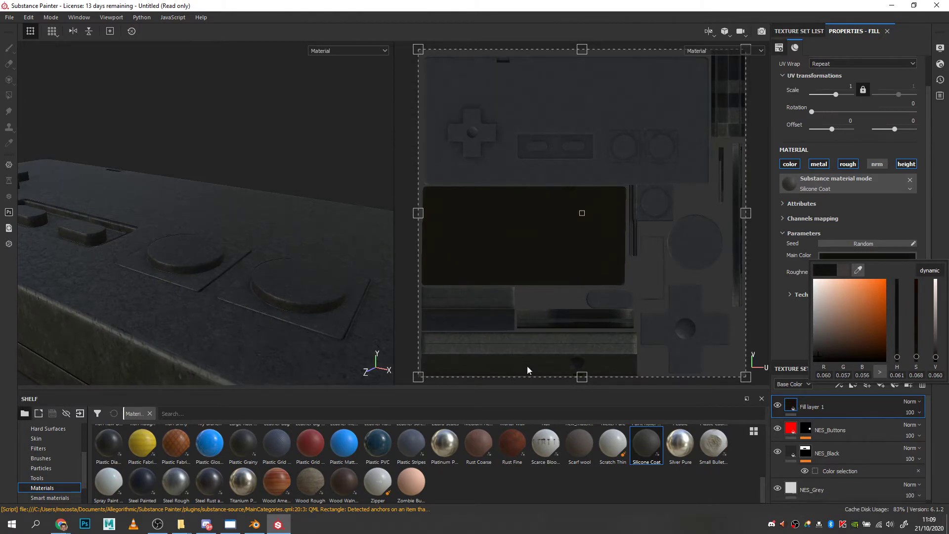
{"action": "left_click", "coordinate": [173, 303]}
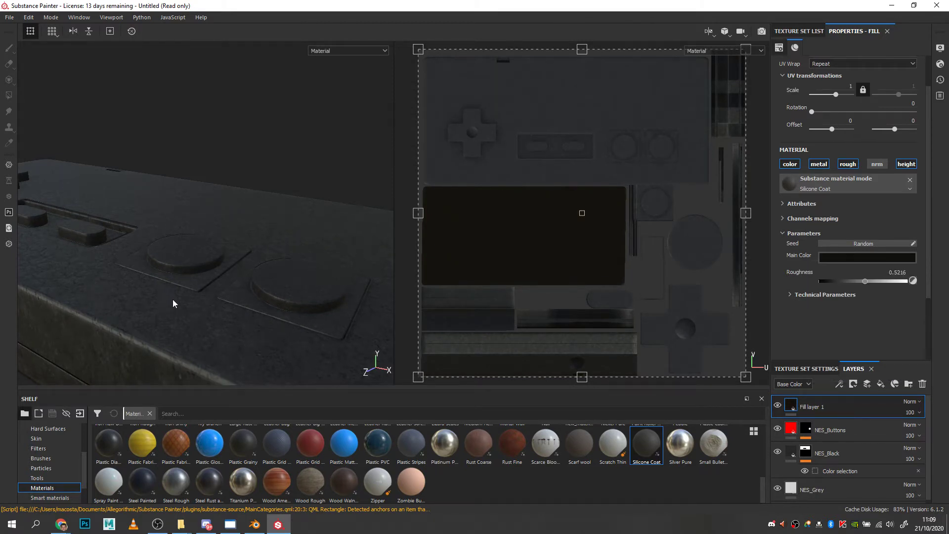
Step: Set the Silicone Coat layer's UV scale to about 78.08 and its roughness to about 0.6983
{"action": "scroll", "coordinate": [175, 326], "scroll_direction": "up", "scroll_amount": 5}
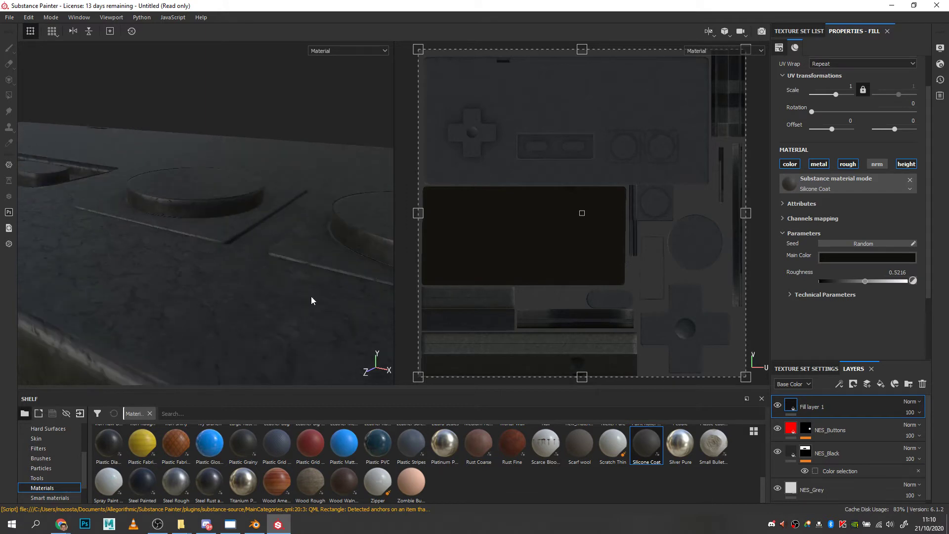
{"action": "left_click_drag", "start_coordinate": [835, 94], "coordinate": [847, 97]}
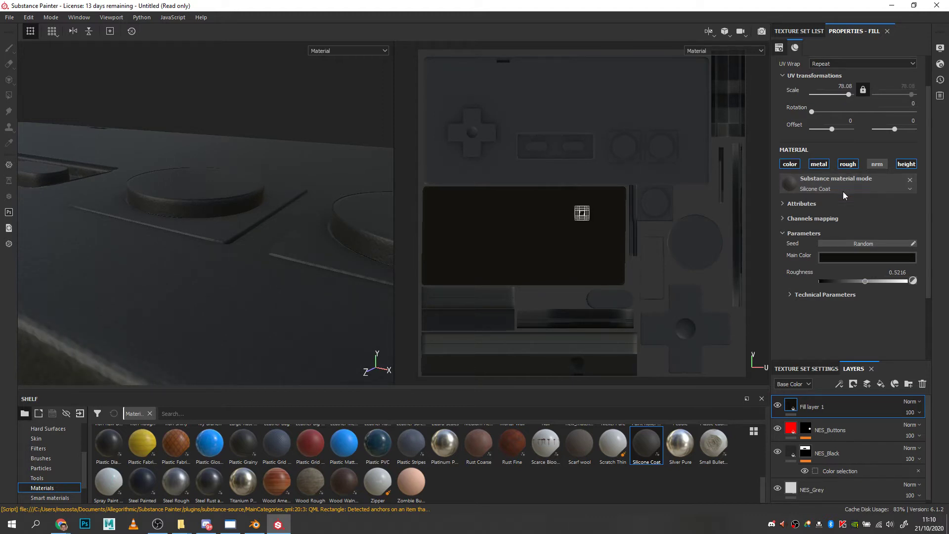
{"action": "scroll", "coordinate": [837, 292], "scroll_direction": "down", "scroll_amount": 1}
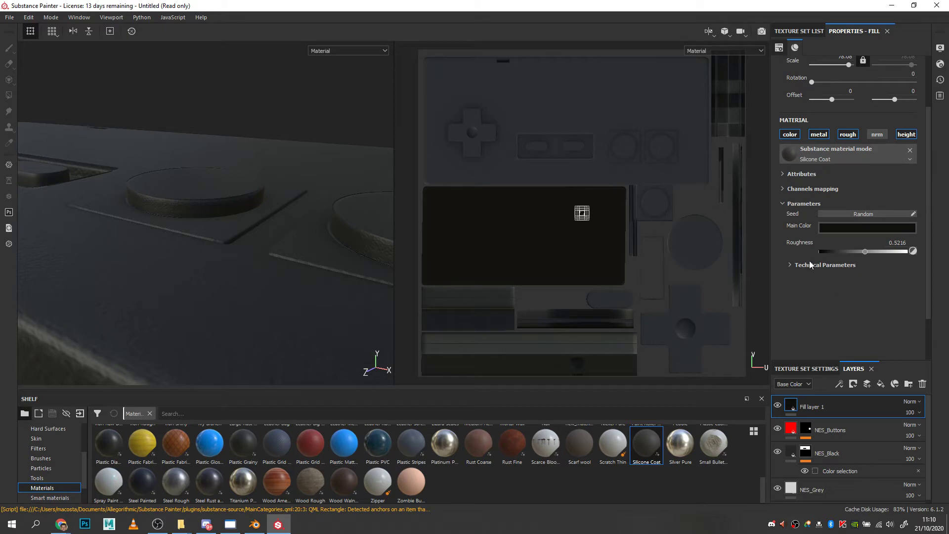
{"action": "mouse_move", "coordinate": [864, 251]}
{"action": "left_mouse_down"}
{"action": "mouse_move", "coordinate": [828, 251]}
{"action": "mouse_move", "coordinate": [867, 250]}
{"action": "left_mouse_up"}
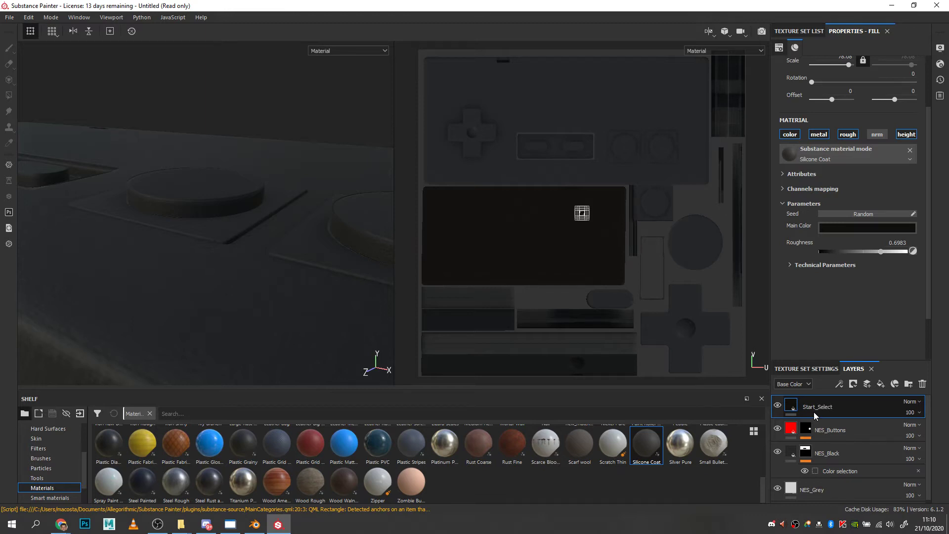
Step: Name the silicone layer Start_Select, mask it by color selection with the green ID color, and inspect the start and select buttons
{"action": "key", "text": "Return"}
{"action": "right_click", "coordinate": [797, 406]}
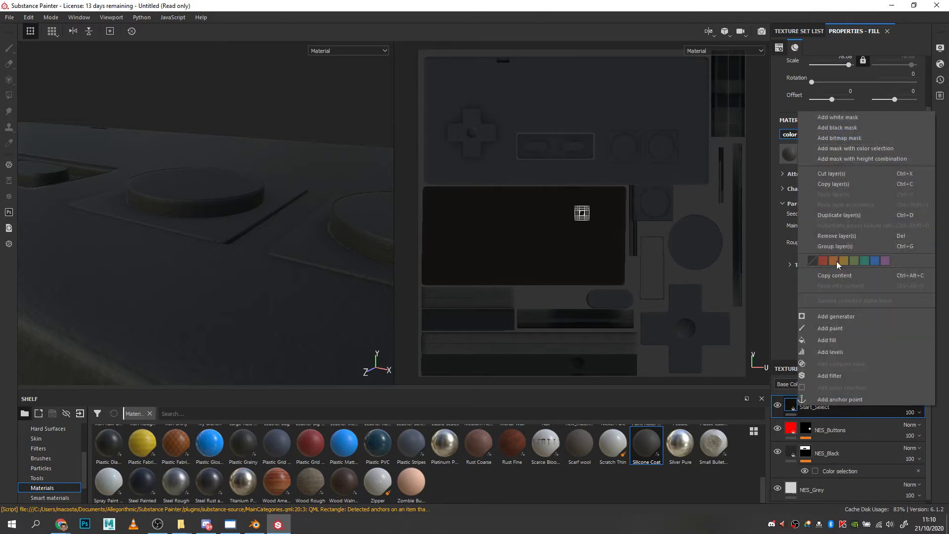
{"action": "left_click", "coordinate": [852, 150]}
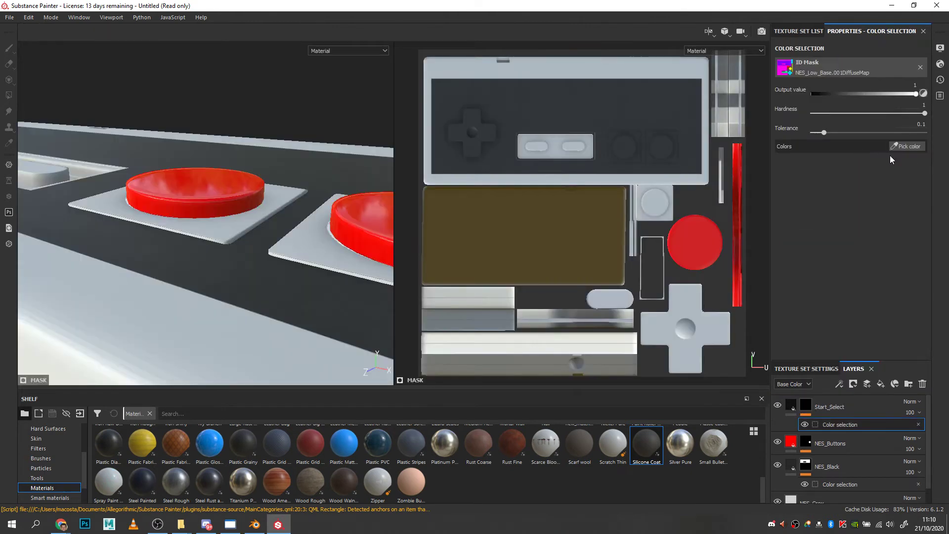
{"action": "left_click", "coordinate": [908, 147]}
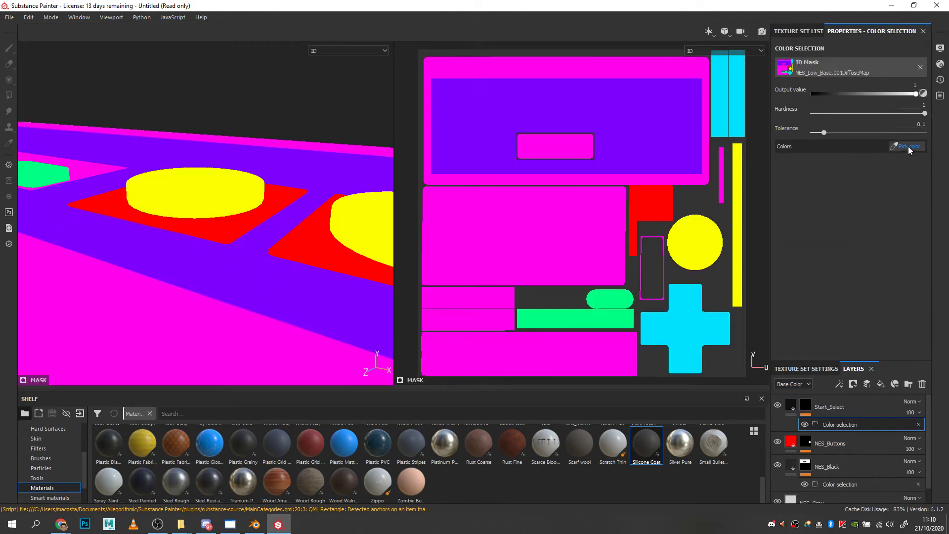
{"action": "left_click", "coordinate": [612, 299]}
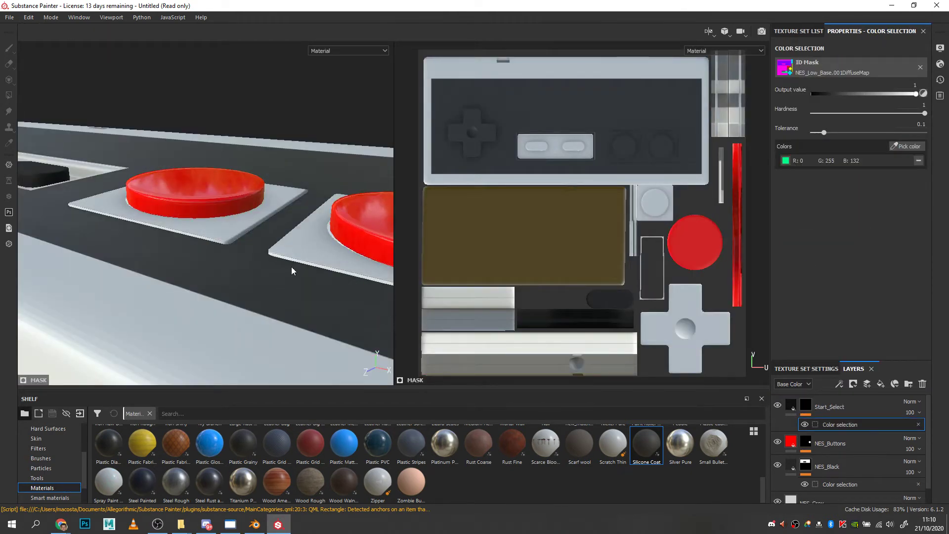
{"action": "middle_click_drag", "start_coordinate": [272, 272], "coordinate": [457, 376], "text": "alt"}
{"action": "left_click_drag", "start_coordinate": [117, 266], "coordinate": [191, 347], "text": "alt"}
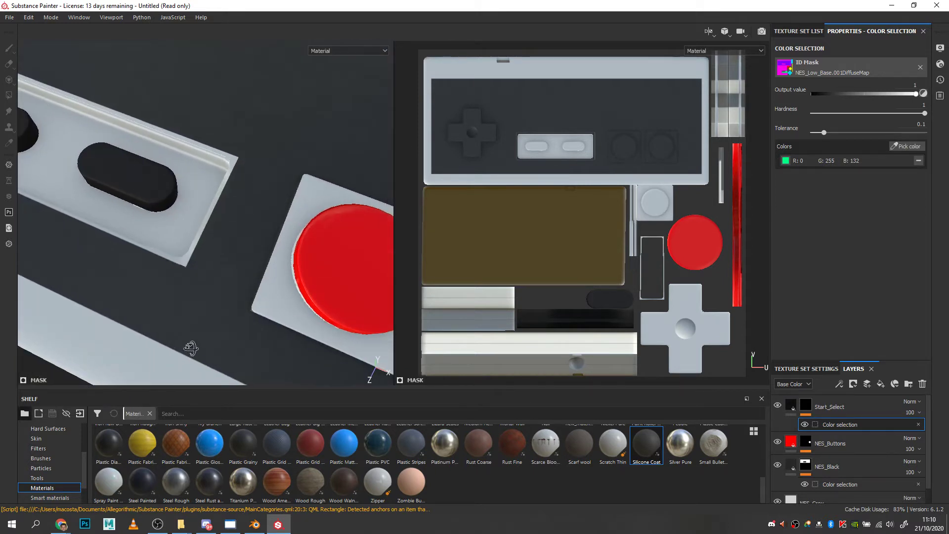
{"action": "scroll", "coordinate": [232, 261], "scroll_direction": "up", "scroll_amount": 5}
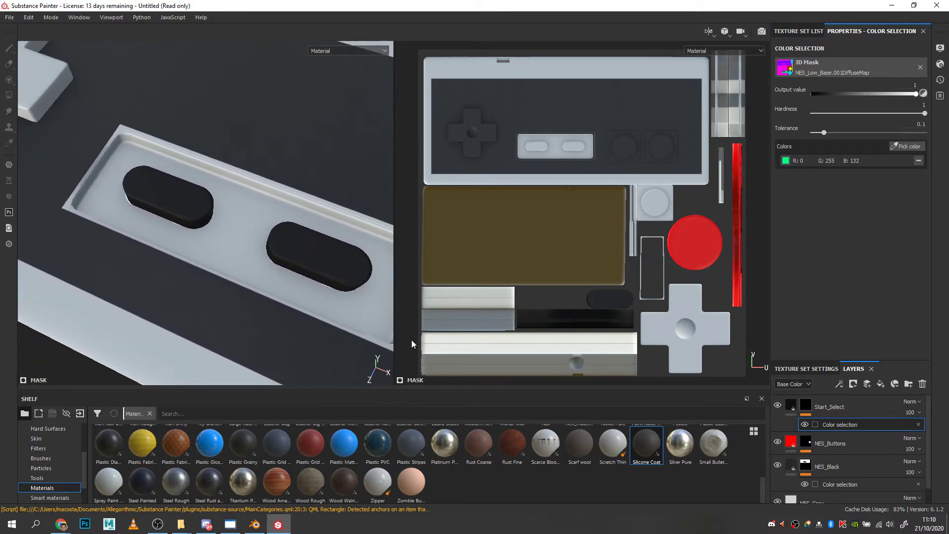
{"action": "scroll", "coordinate": [232, 253], "scroll_direction": "down", "scroll_amount": 5}
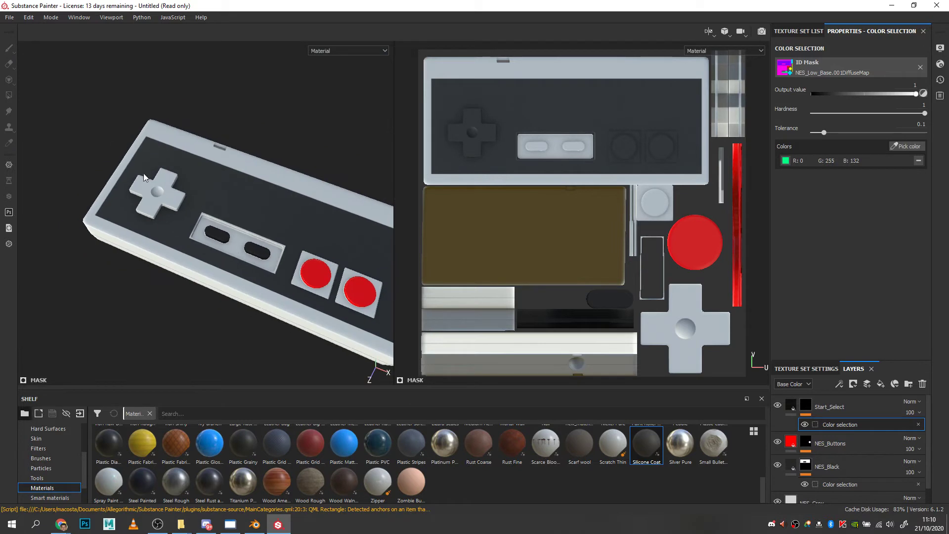
Step: Add a new fill layer above Start_Select for the directional pad and name it D_Pad
{"action": "left_click_drag", "start_coordinate": [173, 198], "coordinate": [218, 259], "text": "alt"}
{"action": "scroll", "coordinate": [218, 258], "scroll_direction": "up", "scroll_amount": 4}
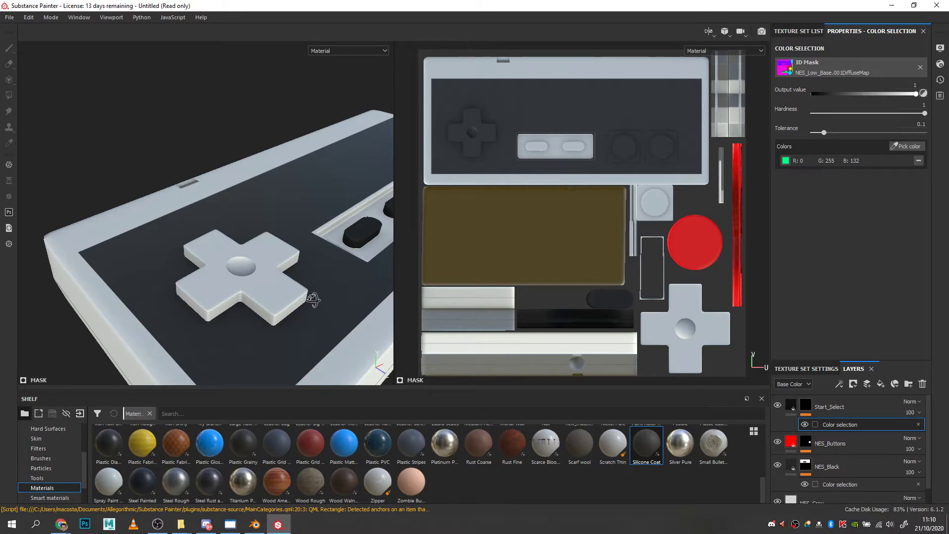
{"action": "left_click_drag", "start_coordinate": [313, 301], "coordinate": [296, 314], "text": "alt"}
{"action": "middle_click_drag", "start_coordinate": [298, 258], "coordinate": [276, 255], "text": "alt"}
{"action": "scroll", "coordinate": [276, 255], "scroll_direction": "up", "scroll_amount": 3}
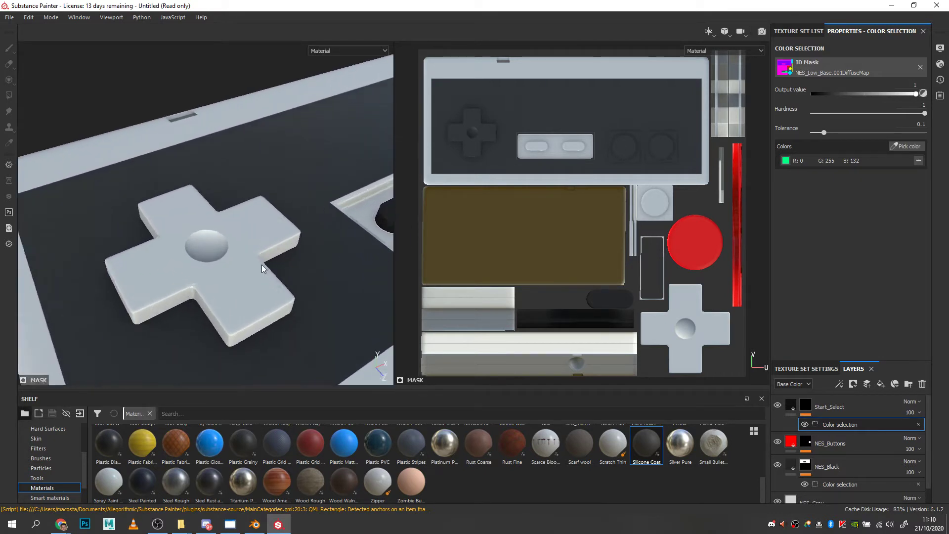
{"action": "left_click", "coordinate": [880, 384]}
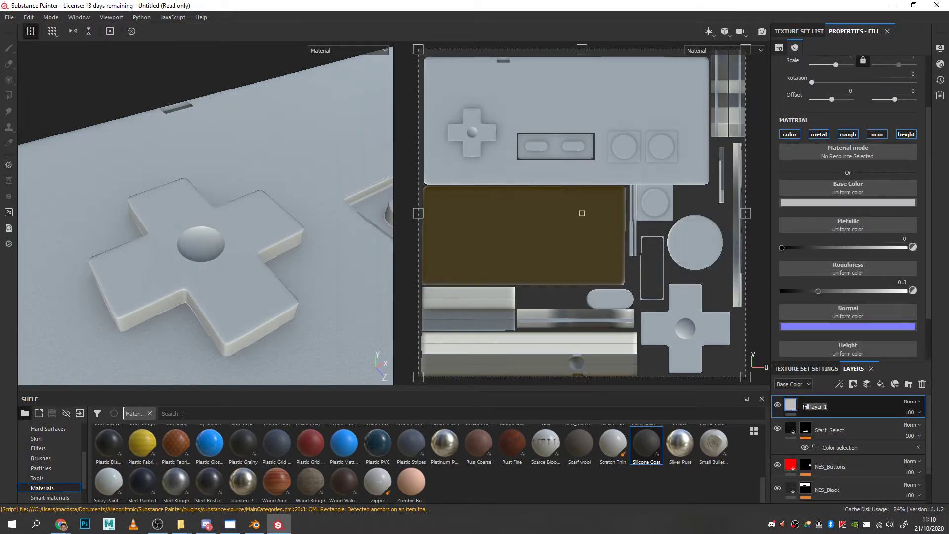
{"action": "type", "text": "D_Pad"}
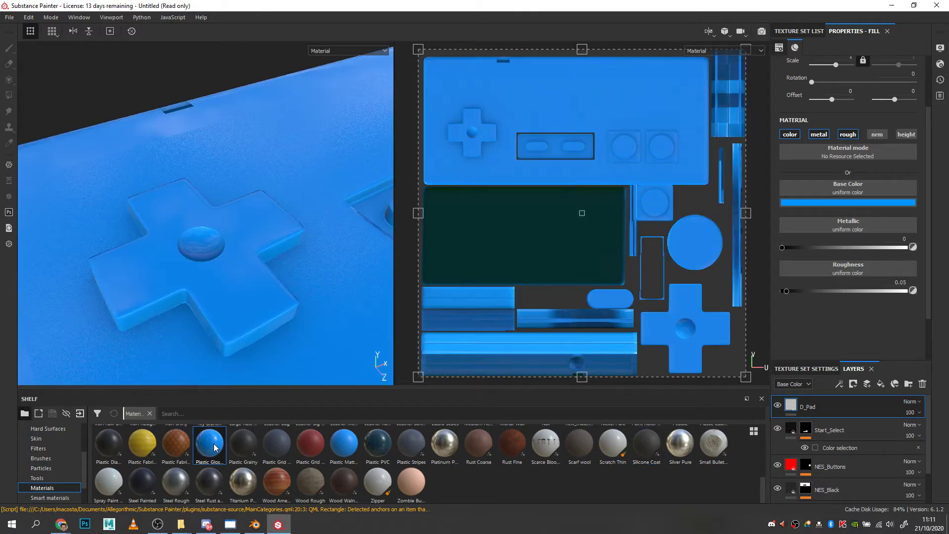
Step: Apply the Plastic Glossy Pure material to the D_Pad layer and set its base color to black
{"action": "left_click", "coordinate": [214, 447]}
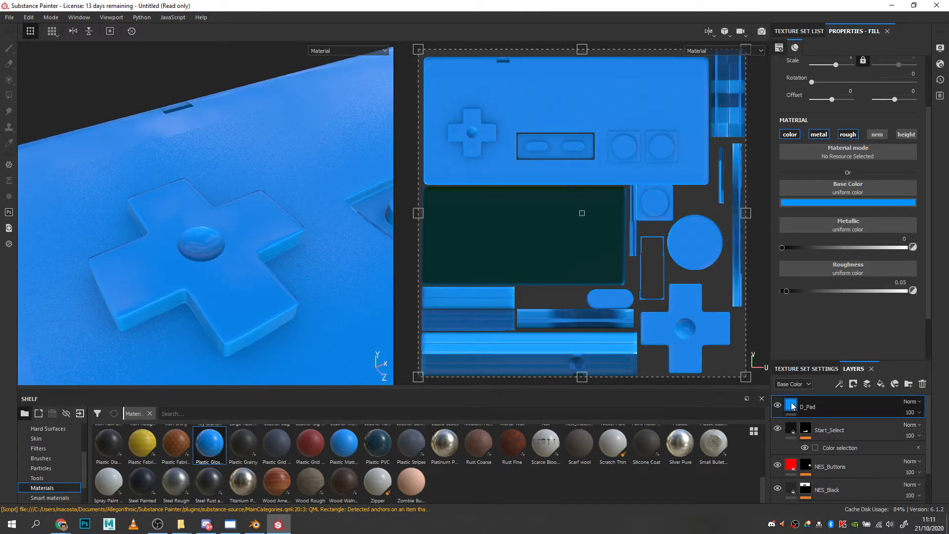
{"action": "left_click", "coordinate": [840, 203]}
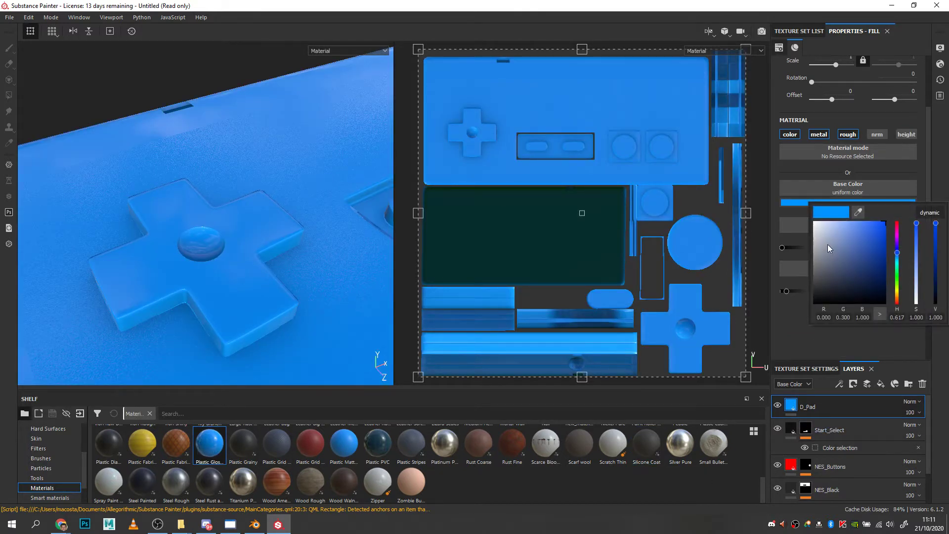
{"action": "left_click_drag", "start_coordinate": [829, 248], "coordinate": [789, 339]}
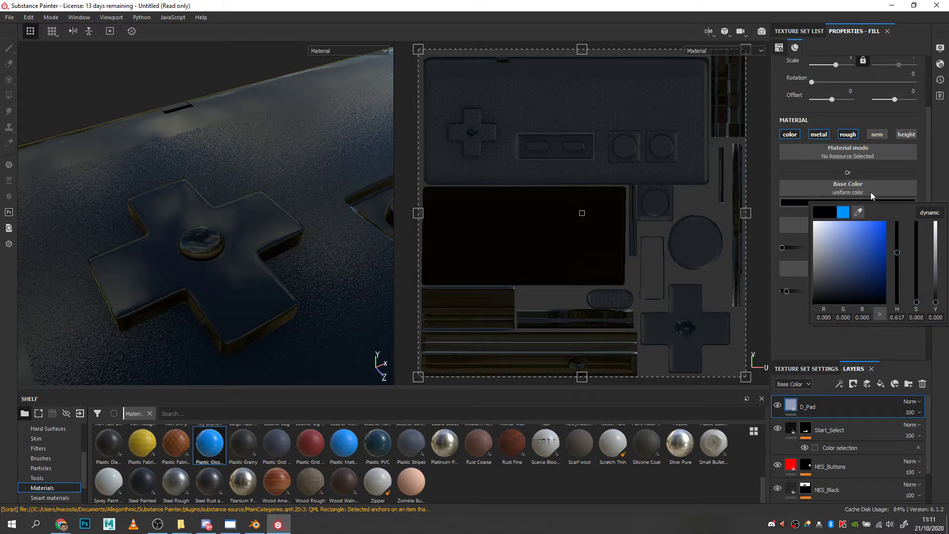
Step: Add a color selection mask to D_Pad, picking the cyan ID color of the cross, and inspect the directional pad
{"action": "right_click", "coordinate": [790, 406]}
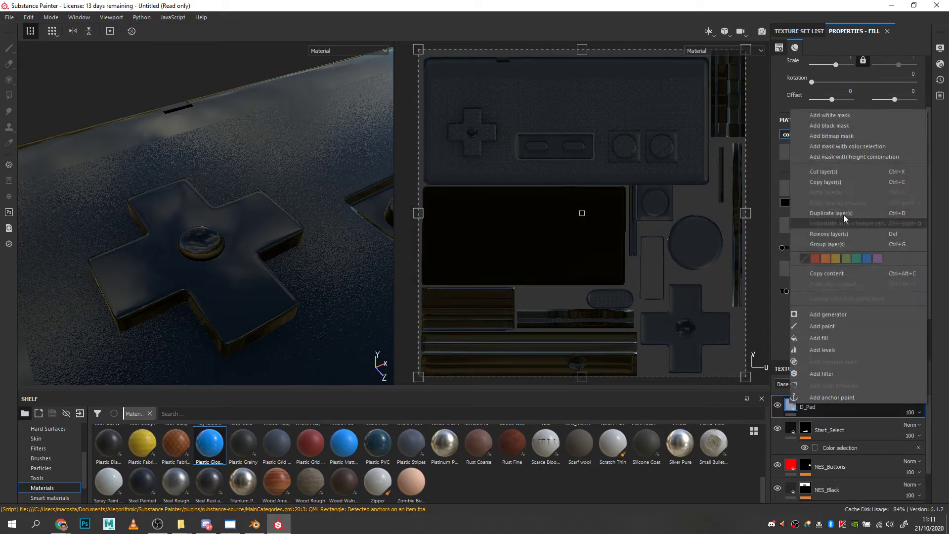
{"action": "left_click", "coordinate": [862, 147]}
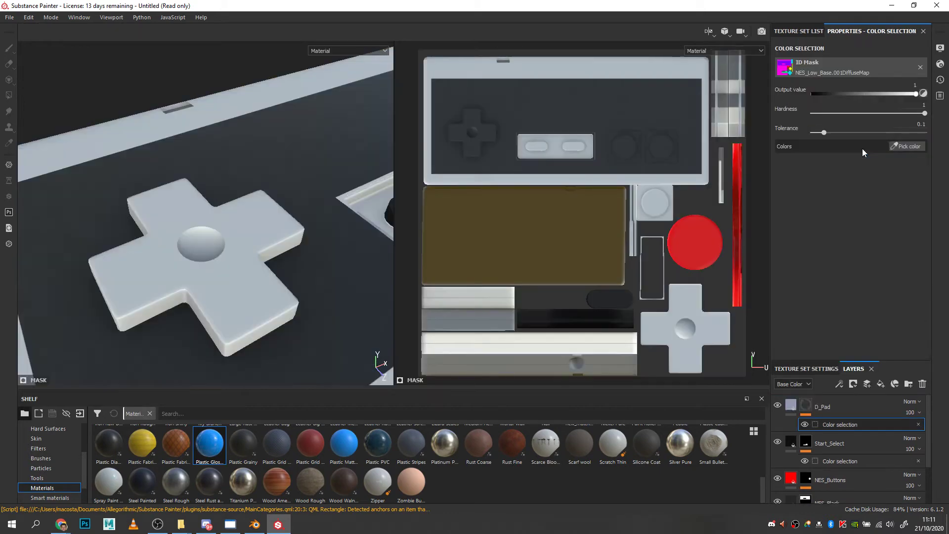
{"action": "left_click", "coordinate": [907, 146]}
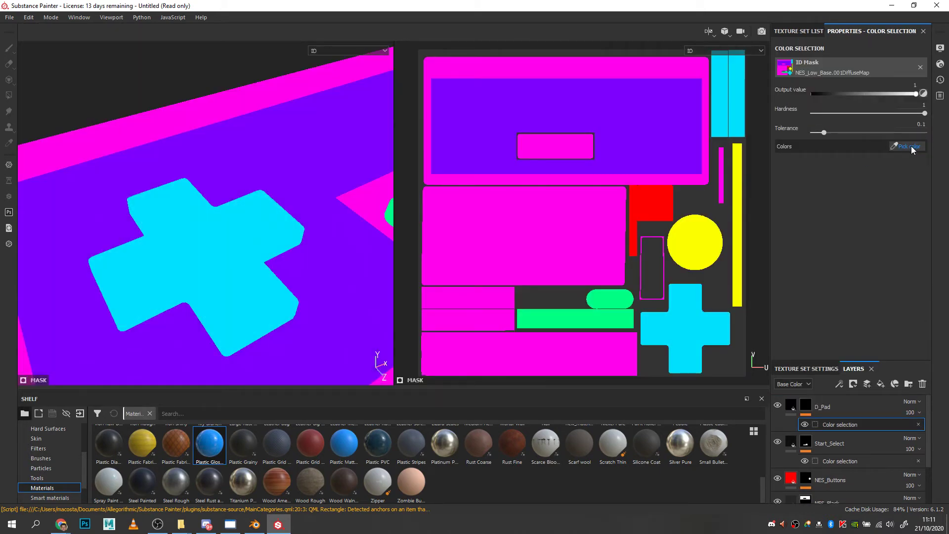
{"action": "left_click", "coordinate": [689, 321]}
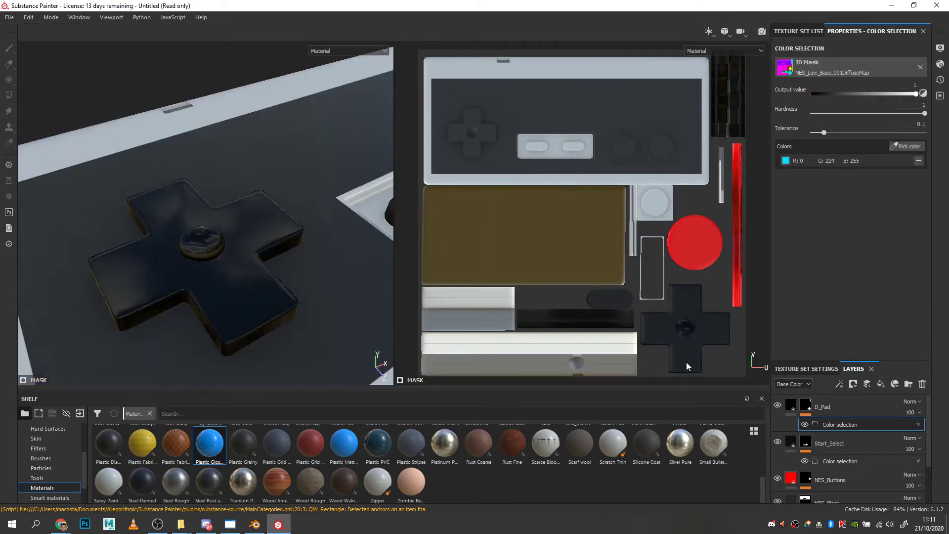
{"action": "left_click_drag", "start_coordinate": [267, 290], "coordinate": [235, 258], "text": "alt"}
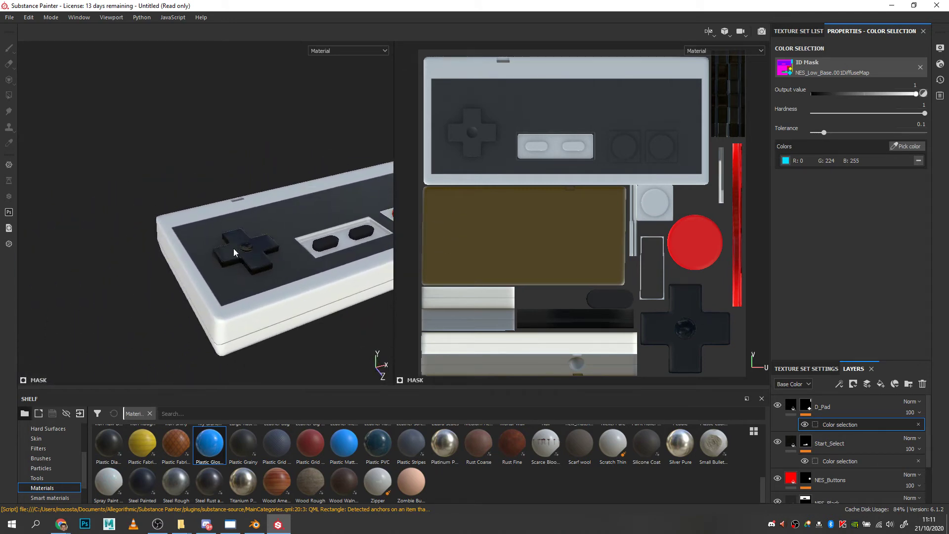
Step: Inspect the glossy directional pad up close and enlarge the layer list so that all layers fit
{"action": "scroll", "coordinate": [263, 253], "scroll_direction": "up", "scroll_amount": 5}
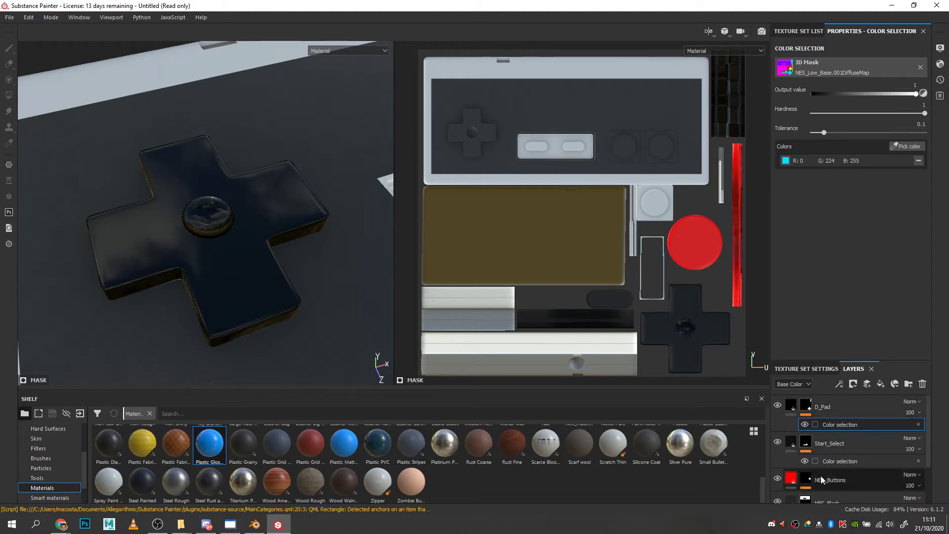
{"action": "scroll", "coordinate": [929, 445], "scroll_direction": "down", "scroll_amount": 2}
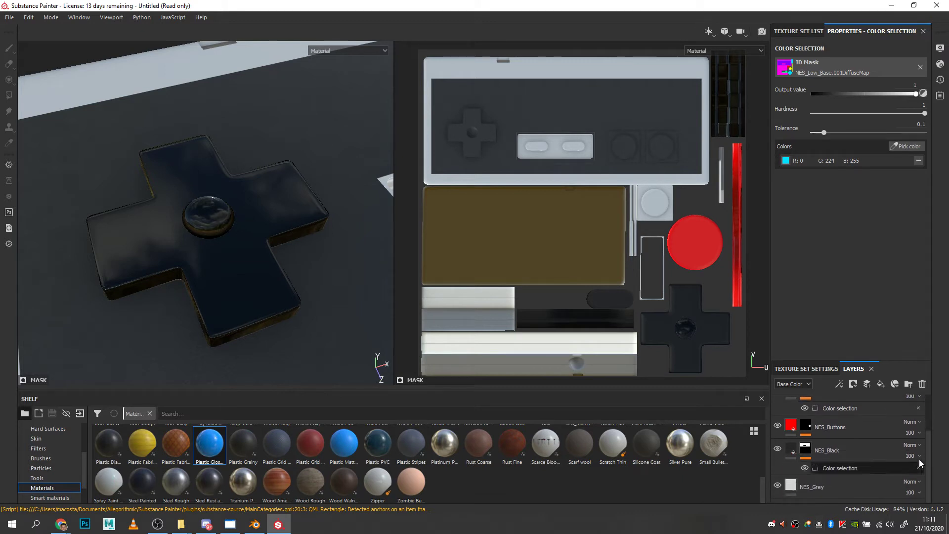
{"action": "left_click_drag", "start_coordinate": [885, 361], "coordinate": [891, 266]}
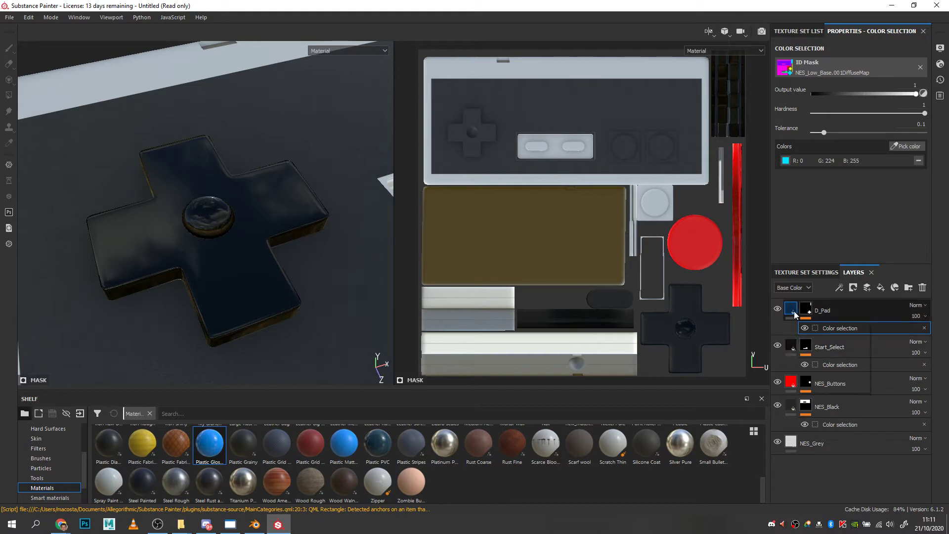
{"action": "mouse_move", "coordinate": [793, 310]}
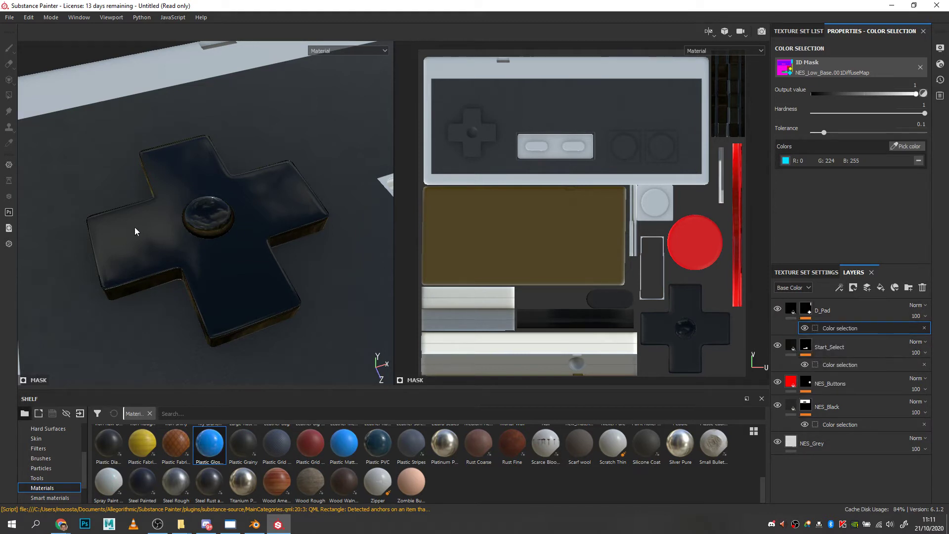
Step: Add a new paint layer above D_Pad and name it Normal_Details
{"action": "left_click", "coordinate": [867, 289]}
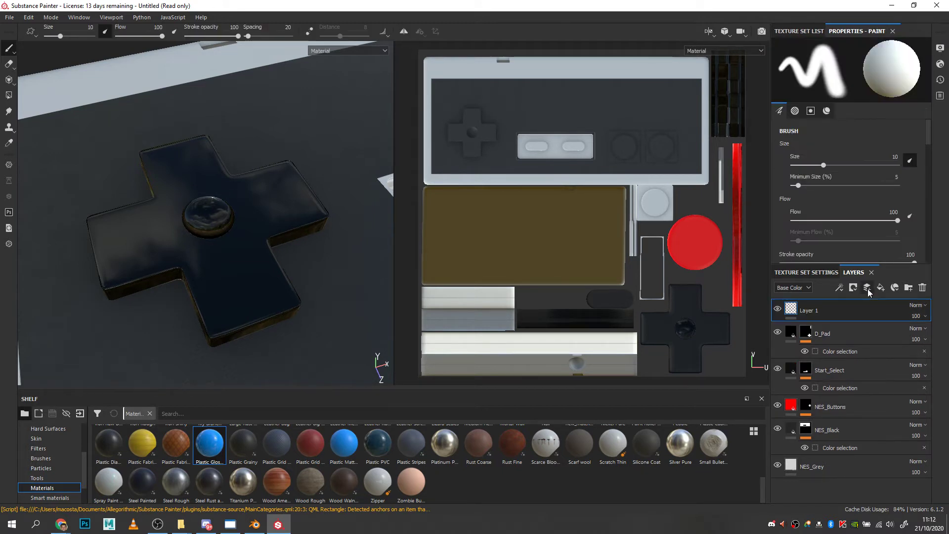
{"action": "double_click", "coordinate": [811, 311]}
{"action": "type", "text": "N"}
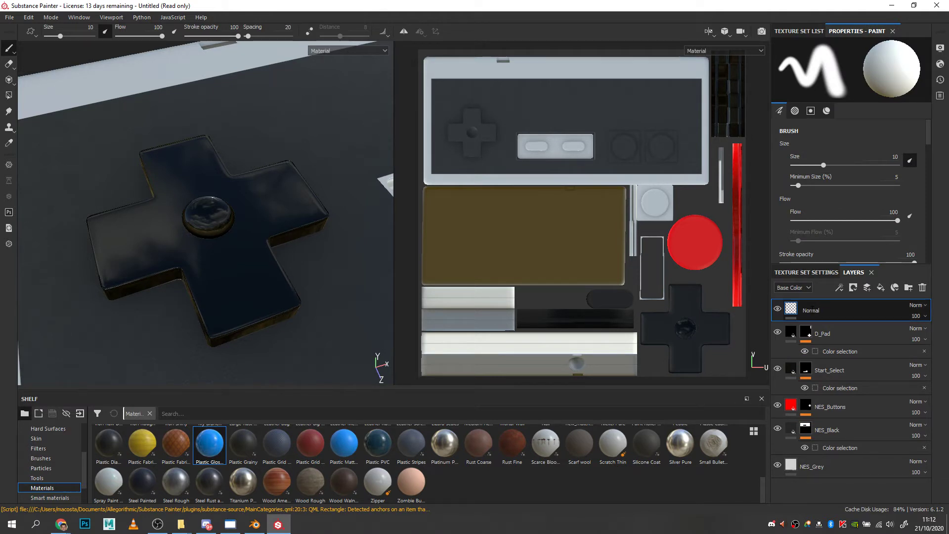
{"action": "type", "text": "ormal_Details"}
{"action": "key", "text": "Return"}
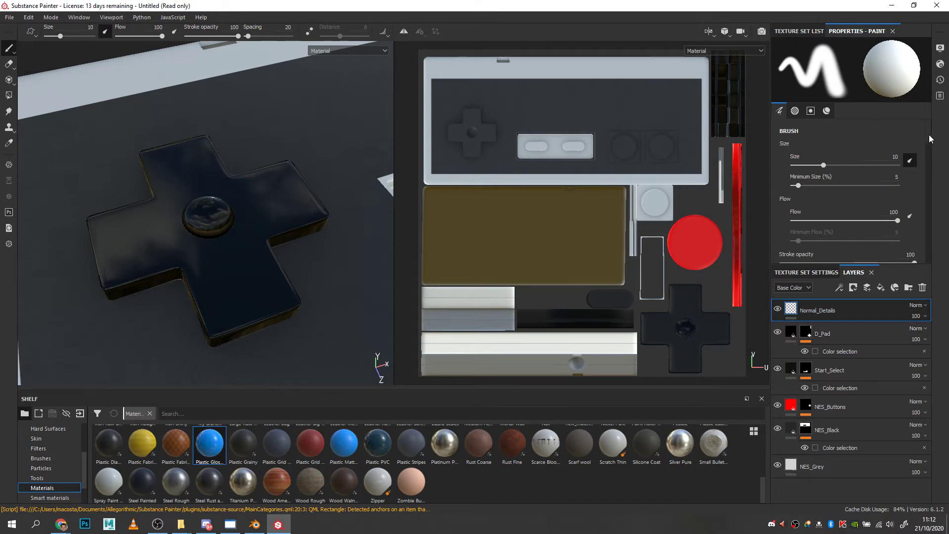
Step: Restrict the paint brush's material to the color channel, turning off metal, rough, nrm and height
{"action": "scroll", "coordinate": [929, 141], "scroll_direction": "down", "scroll_amount": 2}
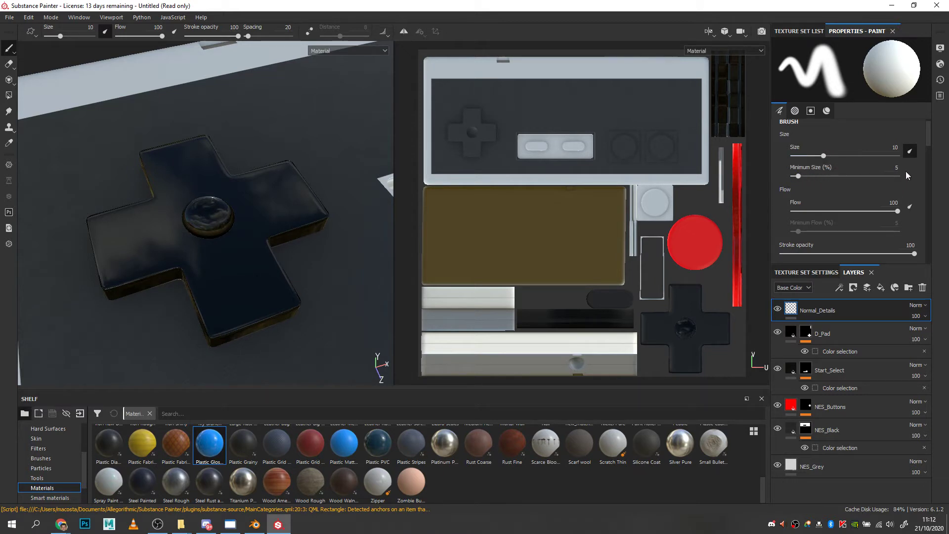
{"action": "scroll", "coordinate": [847, 161], "scroll_direction": "down", "scroll_amount": 5}
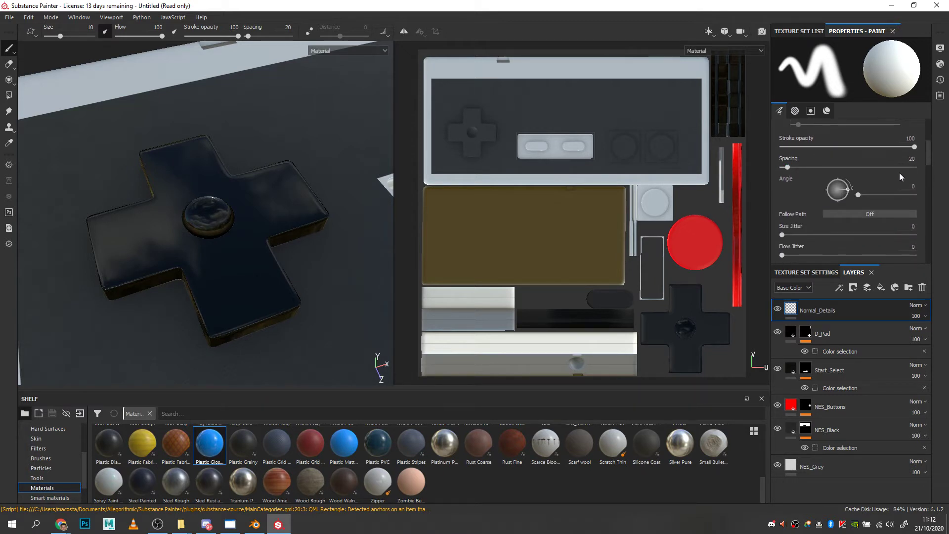
{"action": "scroll", "coordinate": [858, 177], "scroll_direction": "up", "scroll_amount": 5}
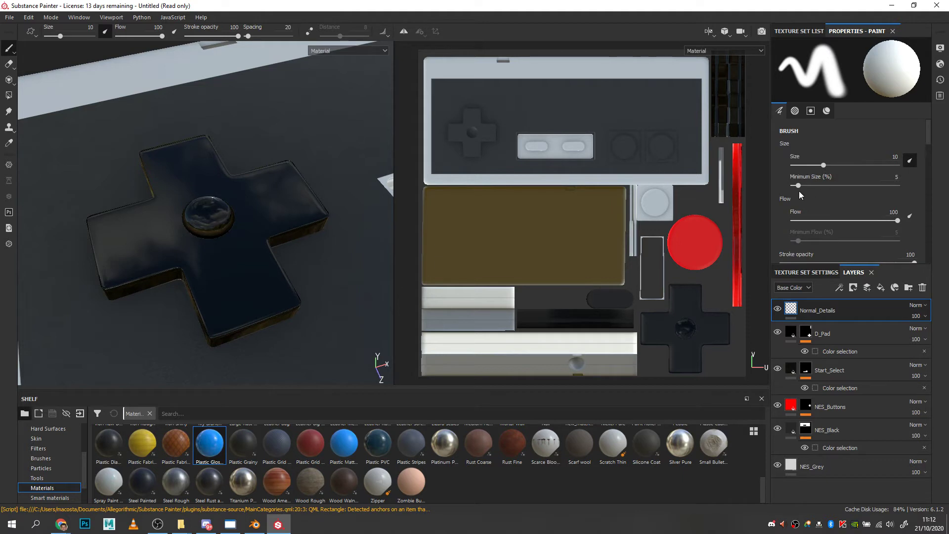
{"action": "left_click_drag", "start_coordinate": [928, 141], "coordinate": [935, 202]}
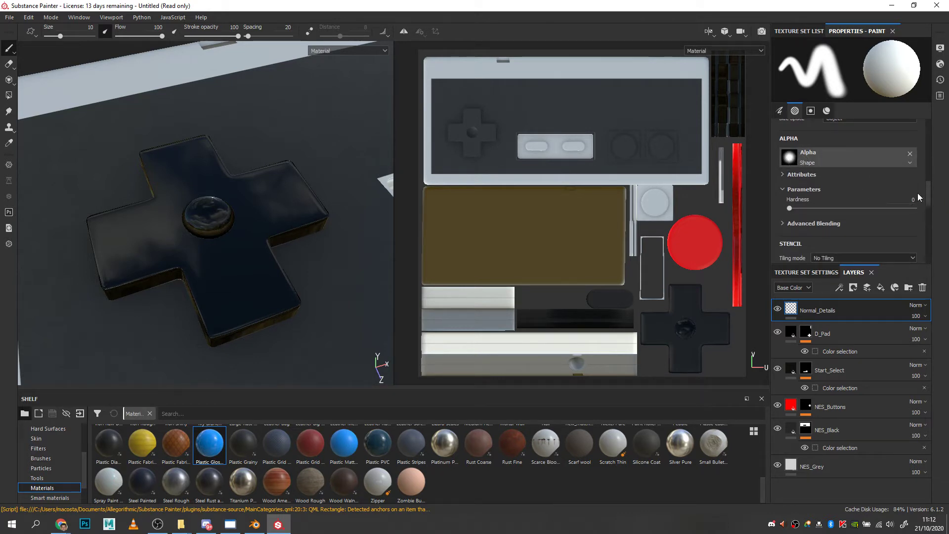
{"action": "left_click_drag", "start_coordinate": [927, 190], "coordinate": [930, 215]}
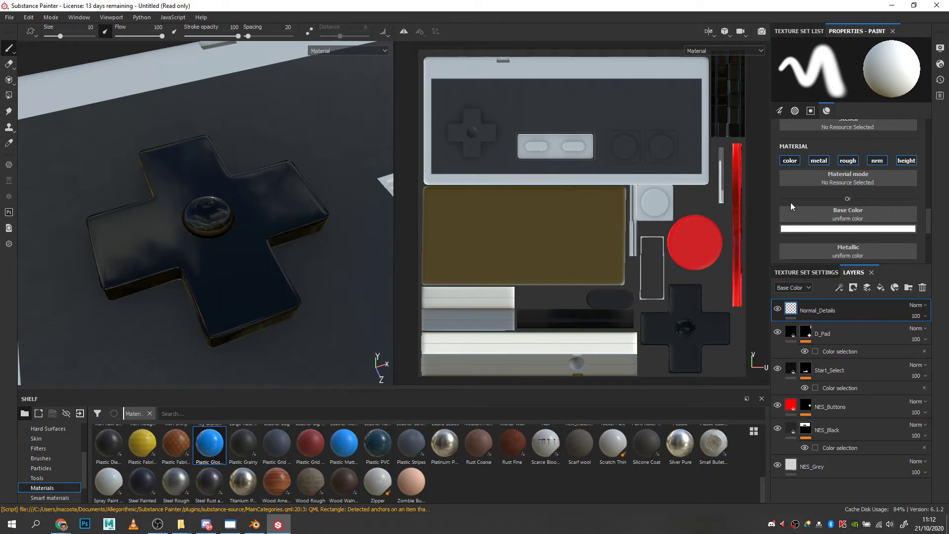
{"action": "left_click", "coordinate": [791, 164]}
{"action": "left_click", "coordinate": [824, 161]}
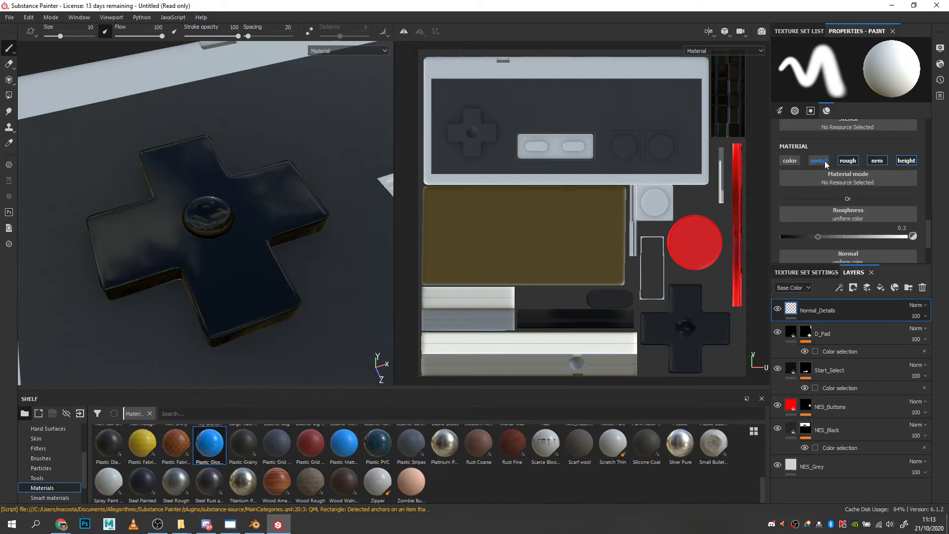
{"action": "left_click", "coordinate": [845, 160]}
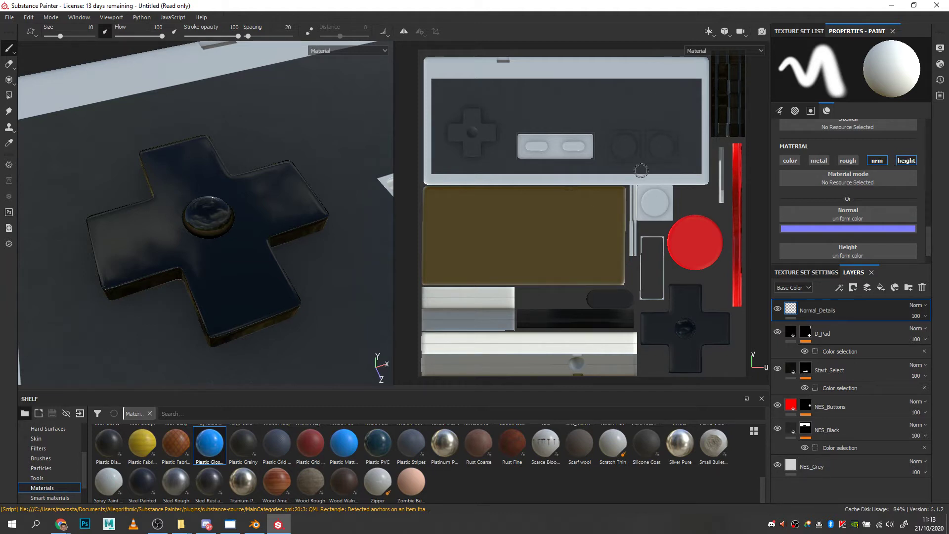
{"action": "left_click", "coordinate": [790, 161]}
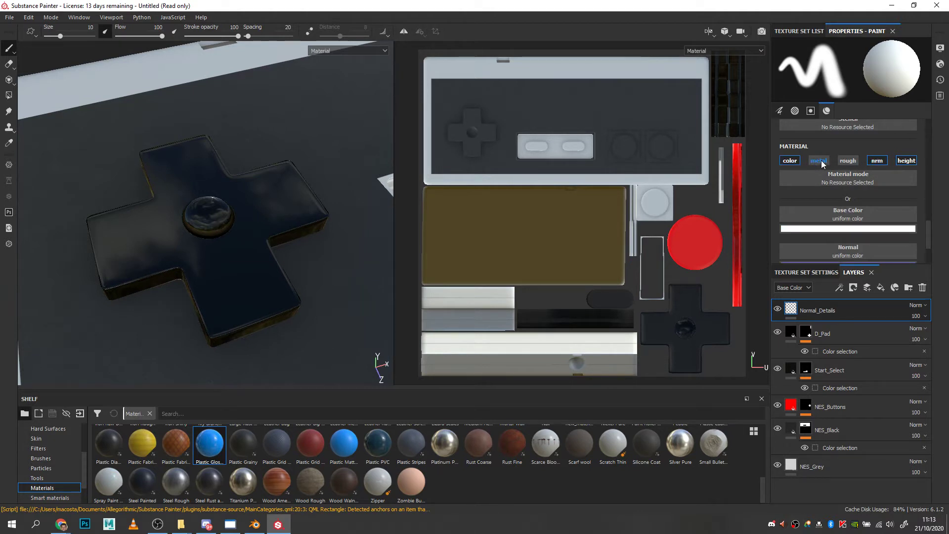
{"action": "left_click", "coordinate": [876, 160]}
{"action": "left_click", "coordinate": [906, 160]}
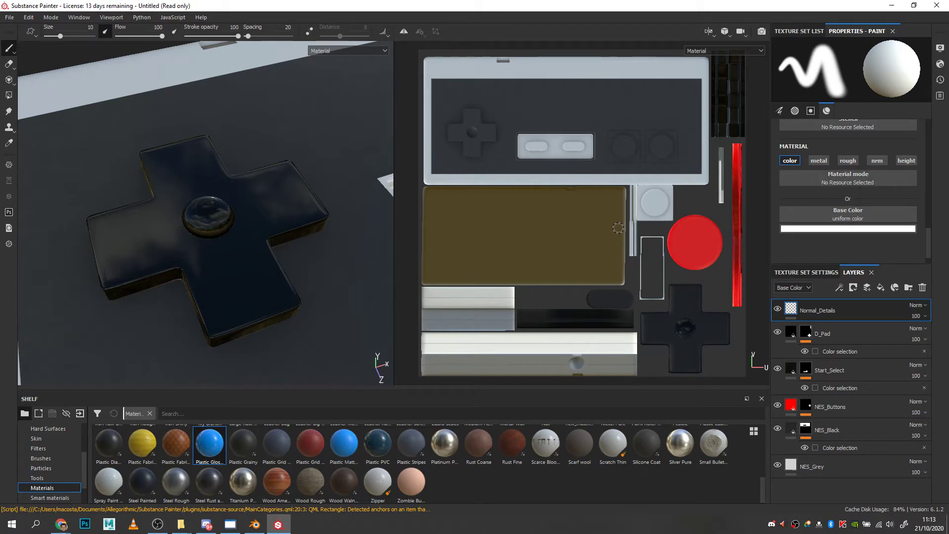
Step: Test white color-only strokes on the dark faceplate beside the directional pad and above the start and select buttons, undoing each one
{"action": "mouse_move", "coordinate": [314, 131]}
{"action": "left_mouse_down"}
{"action": "mouse_move", "coordinate": [355, 277]}
{"action": "mouse_move", "coordinate": [318, 330]}
{"action": "left_mouse_up"}
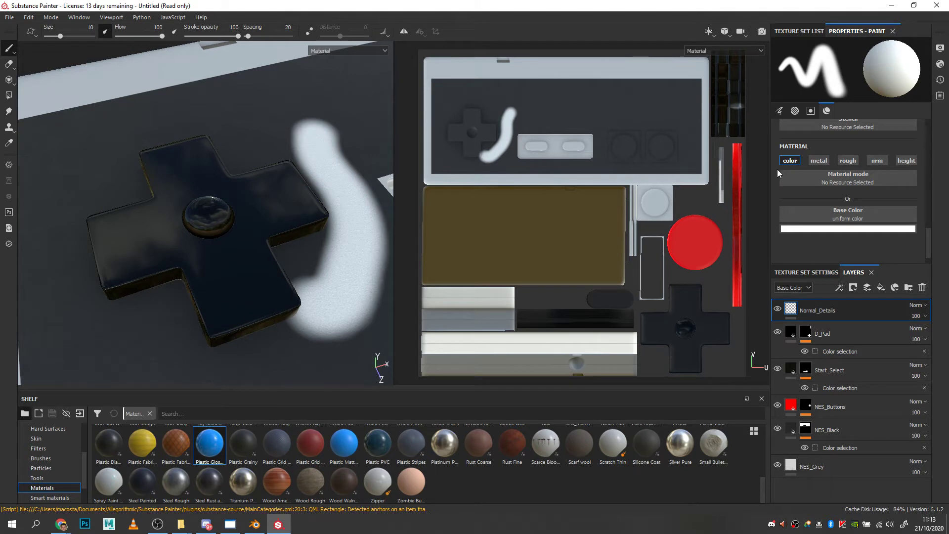
{"action": "key", "text": "ctrl+z"}
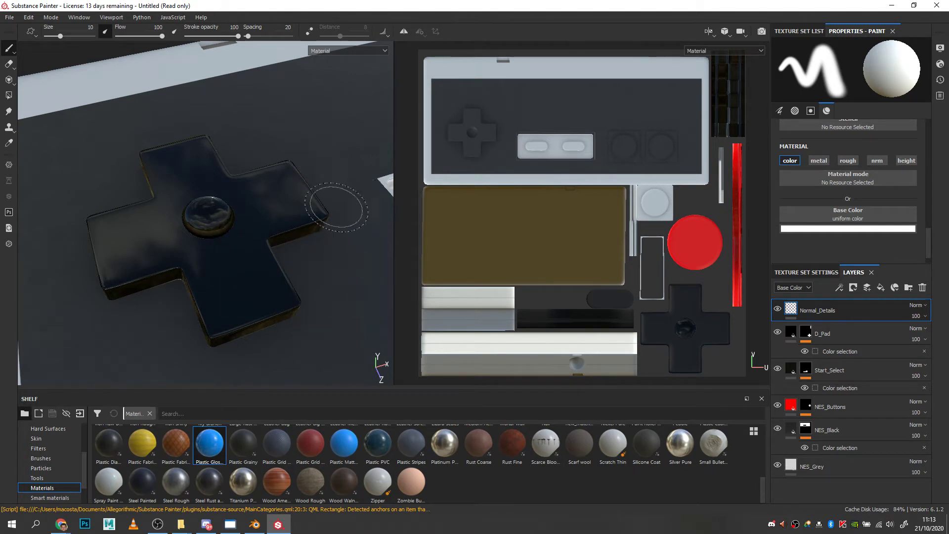
{"action": "middle_click_drag", "start_coordinate": [329, 206], "coordinate": [208, 348]}
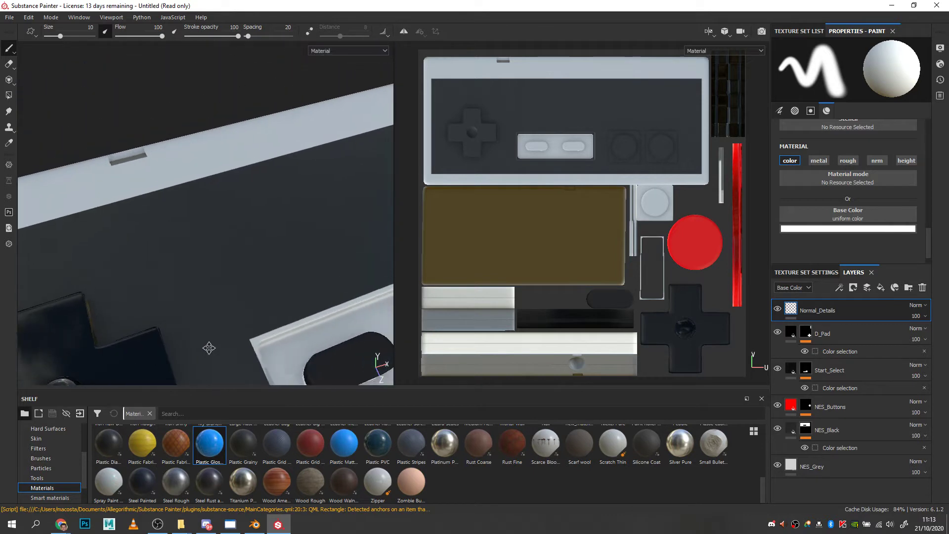
{"action": "mouse_move", "coordinate": [209, 348]}
{"action": "left_mouse_down", "text": "alt"}
{"action": "mouse_move", "coordinate": [127, 349]}
{"action": "mouse_move", "coordinate": [303, 202]}
{"action": "mouse_move", "coordinate": [288, 304]}
{"action": "mouse_move", "coordinate": [278, 313]}
{"action": "mouse_move", "coordinate": [283, 307]}
{"action": "left_mouse_up", "text": "alt"}
{"action": "left_click_drag", "start_coordinate": [224, 237], "coordinate": [251, 236], "text": "alt"}
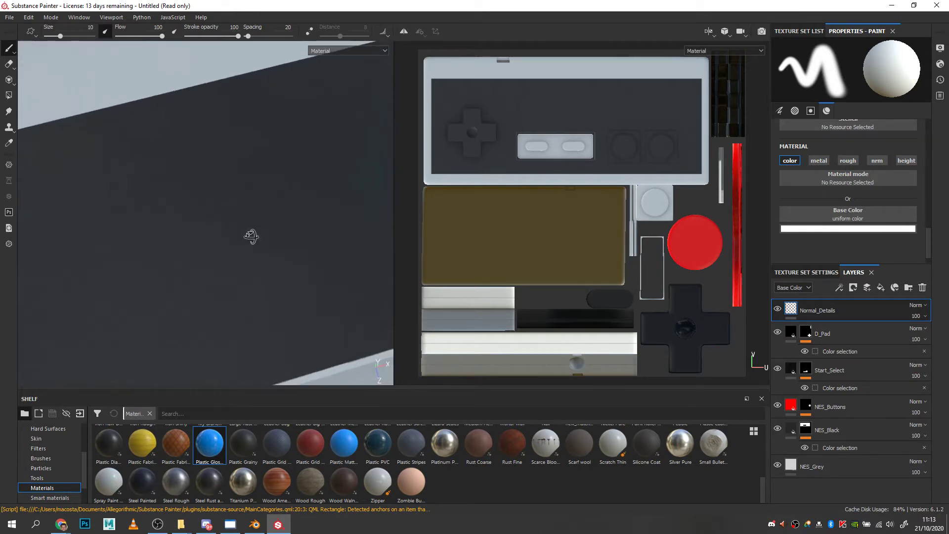
{"action": "mouse_move", "coordinate": [96, 213]}
{"action": "left_mouse_down"}
{"action": "mouse_move", "coordinate": [142, 271]}
{"action": "mouse_move", "coordinate": [265, 169]}
{"action": "mouse_move", "coordinate": [346, 190]}
{"action": "left_mouse_up"}
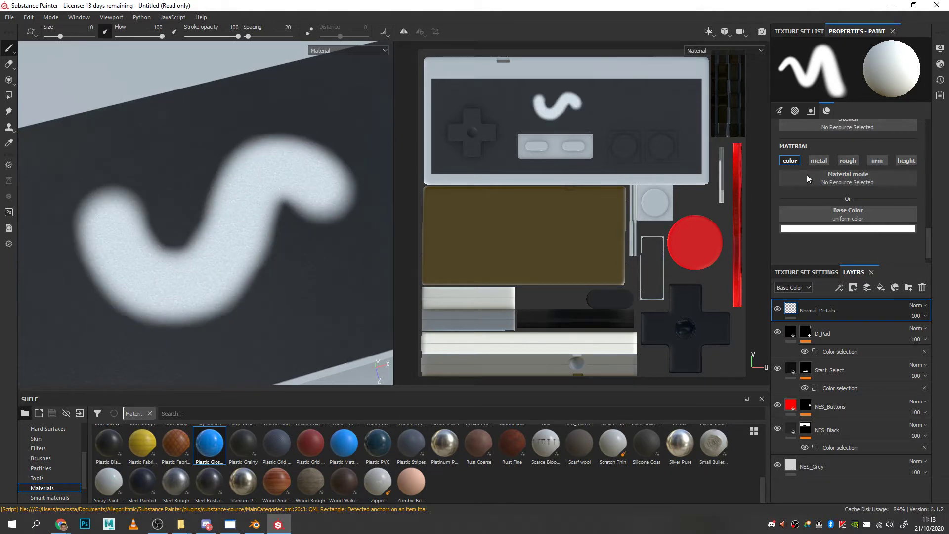
{"action": "key", "text": "ctrl+z"}
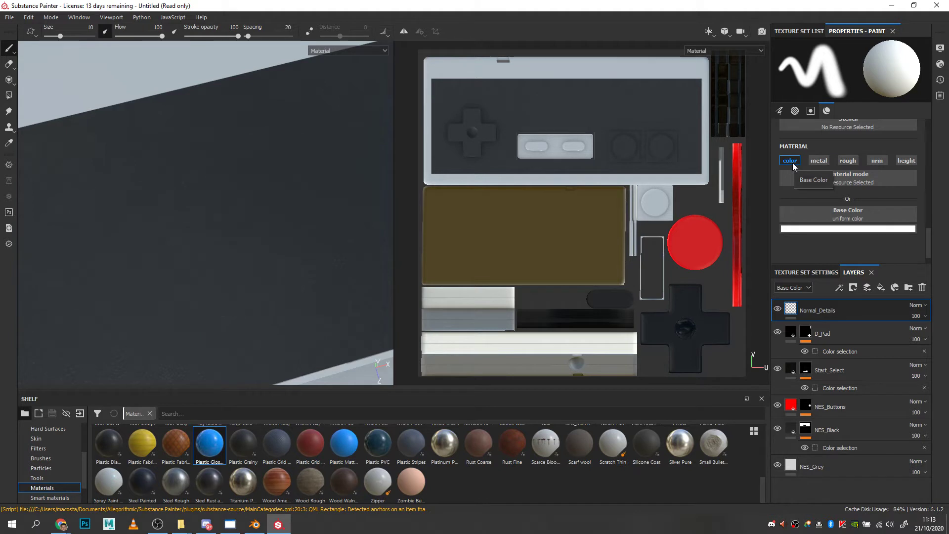
Step: Enable the brush's metal channel with Metallic at 1, test a curved stroke on the faceplate and undo it
{"action": "left_click", "coordinate": [819, 161]}
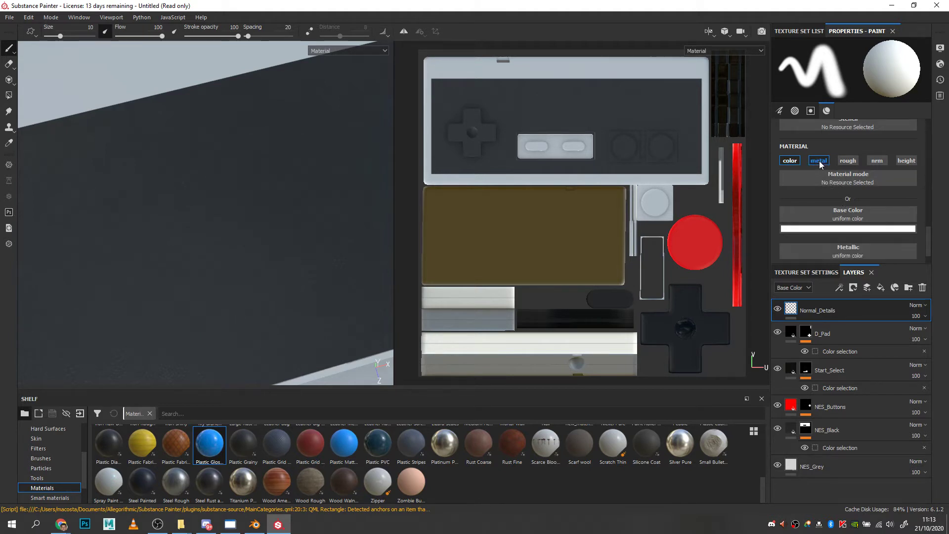
{"action": "scroll", "coordinate": [877, 233], "scroll_direction": "down", "scroll_amount": 1}
{"action": "left_click_drag", "start_coordinate": [783, 249], "coordinate": [942, 250]}
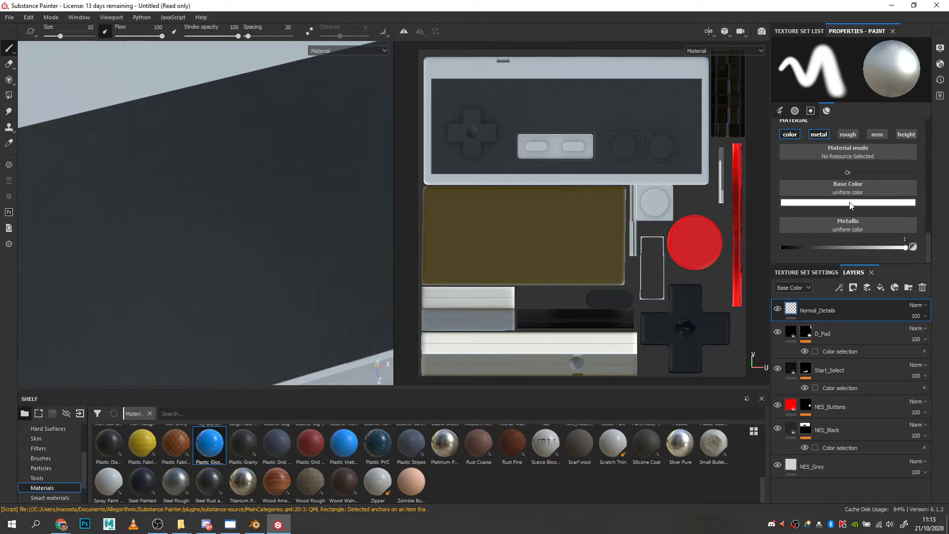
{"action": "mouse_move", "coordinate": [89, 218]}
{"action": "left_mouse_down"}
{"action": "mouse_move", "coordinate": [296, 198]}
{"action": "mouse_move", "coordinate": [348, 175]}
{"action": "left_mouse_up"}
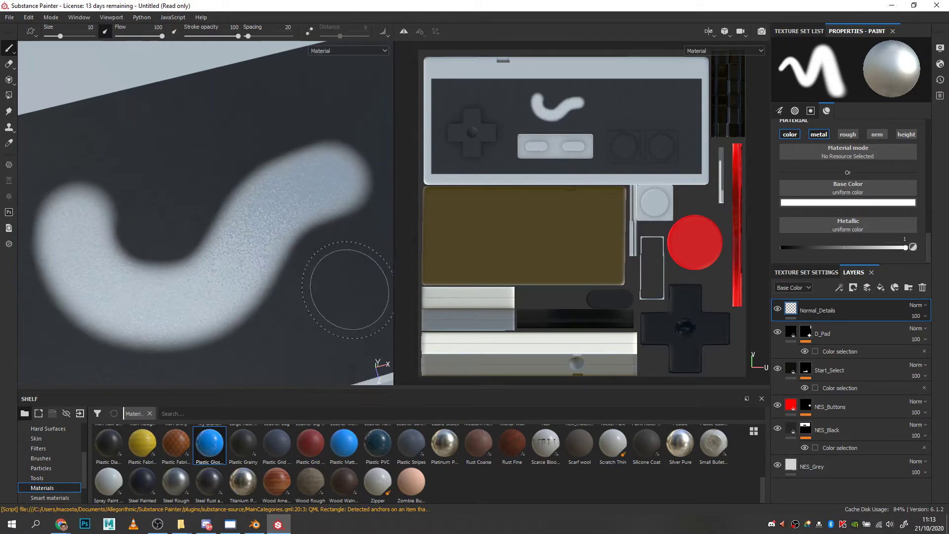
{"action": "mouse_move", "coordinate": [318, 306]}
{"action": "left_mouse_down", "text": "alt"}
{"action": "mouse_move", "coordinate": [338, 247]}
{"action": "mouse_move", "coordinate": [301, 283]}
{"action": "mouse_move", "coordinate": [313, 273]}
{"action": "mouse_move", "coordinate": [315, 309]}
{"action": "mouse_move", "coordinate": [313, 275]}
{"action": "left_mouse_up", "text": "alt"}
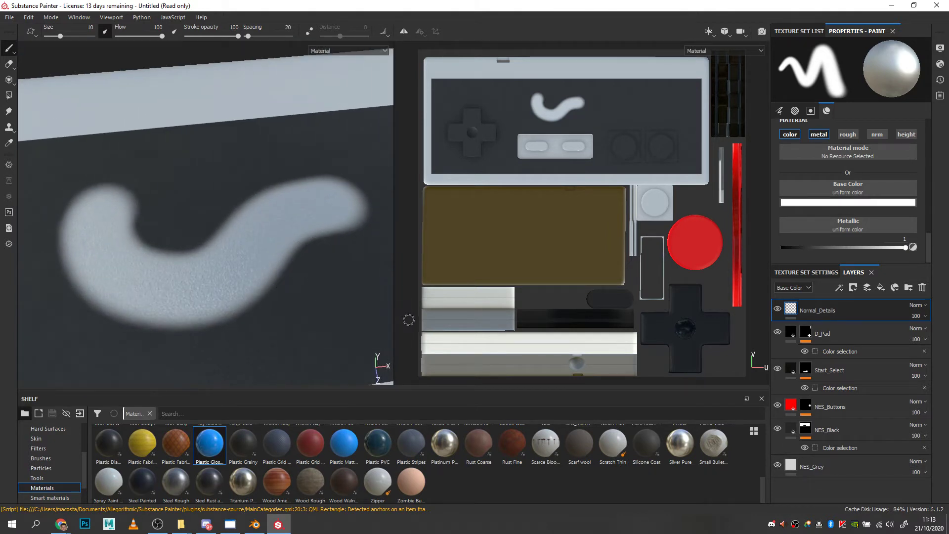
{"action": "key", "text": "ctrl+z"}
Step: Enable the brush's rough channel with Roughness at 0 and paint a curved metallic stroke on the dark faceplate
{"action": "left_click", "coordinate": [847, 134]}
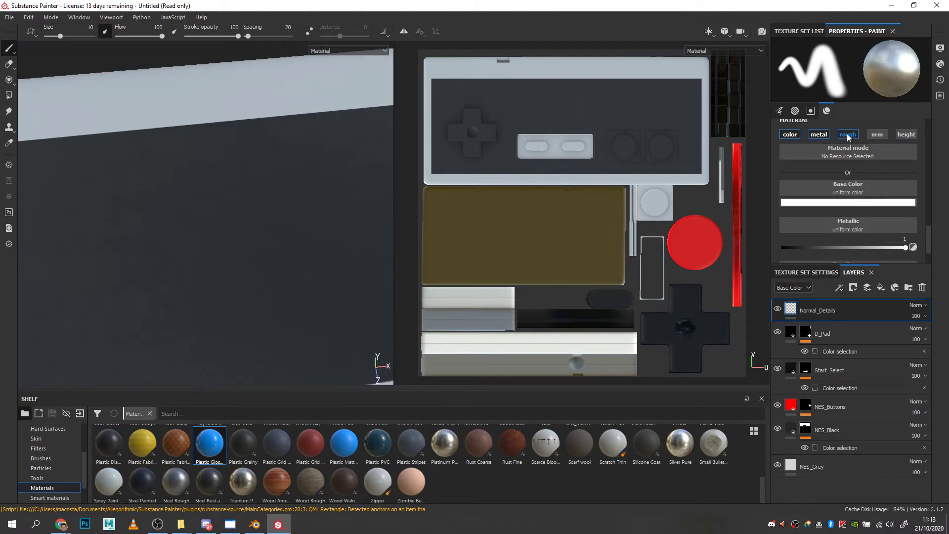
{"action": "scroll", "coordinate": [928, 243], "scroll_direction": "down", "scroll_amount": 1}
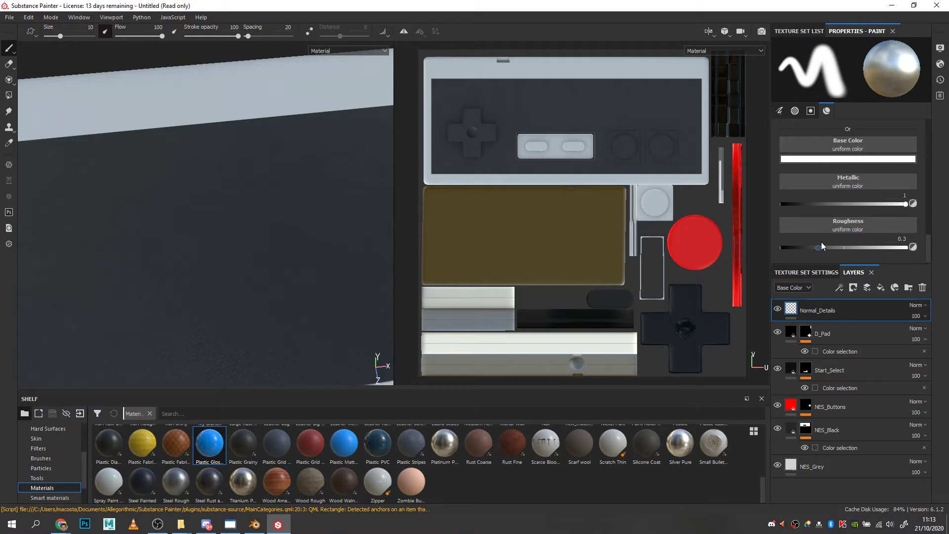
{"action": "left_click_drag", "start_coordinate": [812, 249], "coordinate": [782, 257]}
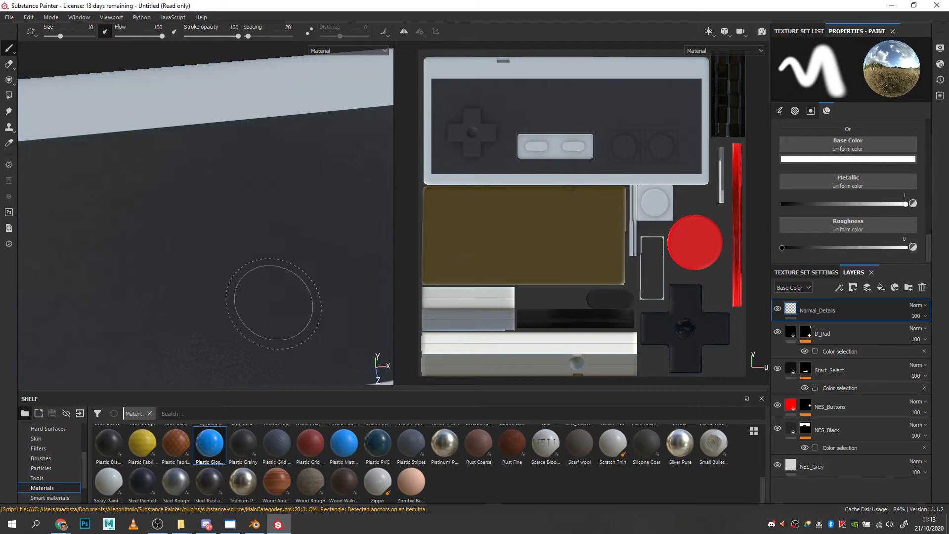
{"action": "mouse_move", "coordinate": [135, 214]}
{"action": "left_mouse_down"}
{"action": "mouse_move", "coordinate": [277, 217]}
{"action": "mouse_move", "coordinate": [349, 203]}
{"action": "left_mouse_up"}
{"action": "mouse_move", "coordinate": [260, 344]}
{"action": "left_mouse_down", "text": "alt"}
{"action": "mouse_move", "coordinate": [313, 287]}
{"action": "mouse_move", "coordinate": [267, 312]}
{"action": "mouse_move", "coordinate": [261, 320]}
{"action": "mouse_move", "coordinate": [270, 324]}
{"action": "left_mouse_up", "text": "alt"}
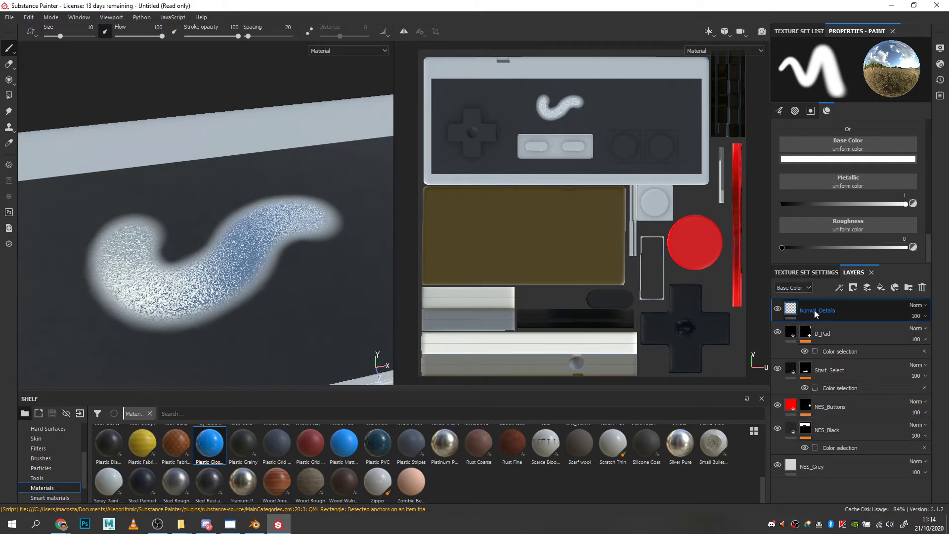
Step: Set the Normal_Details layer's Normal channel blending mode to Replace, and switch the layer list back to Base Color
{"action": "left_click", "coordinate": [806, 292]}
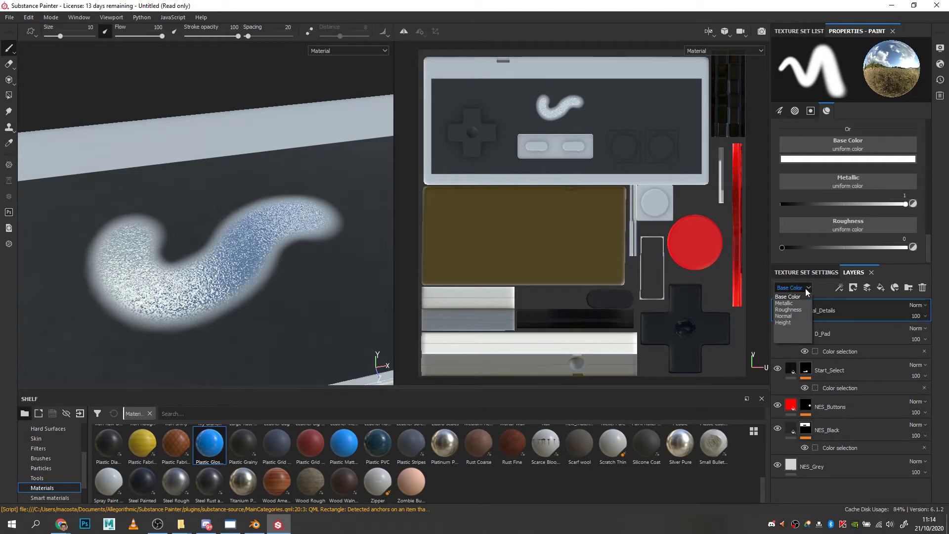
{"action": "left_click", "coordinate": [797, 317]}
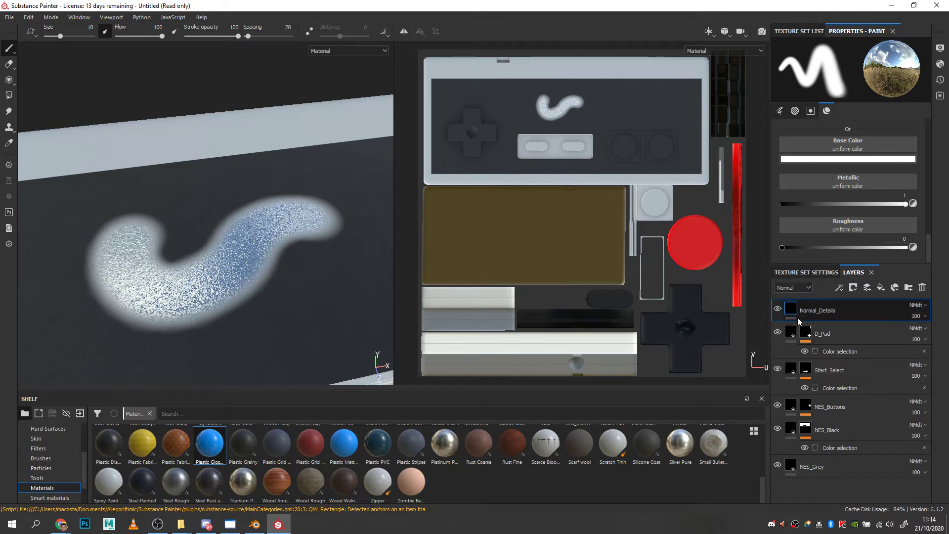
{"action": "left_click", "coordinate": [921, 305]}
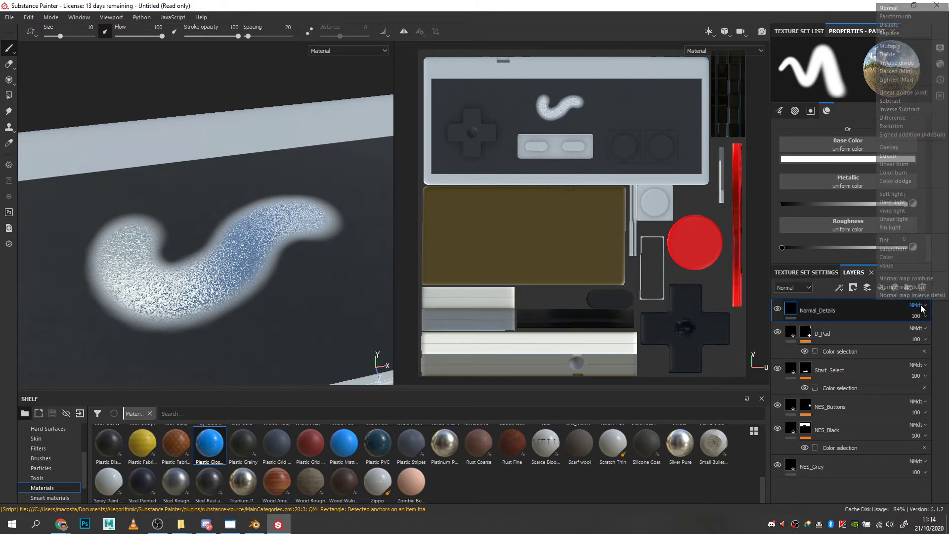
{"action": "left_click", "coordinate": [903, 33]}
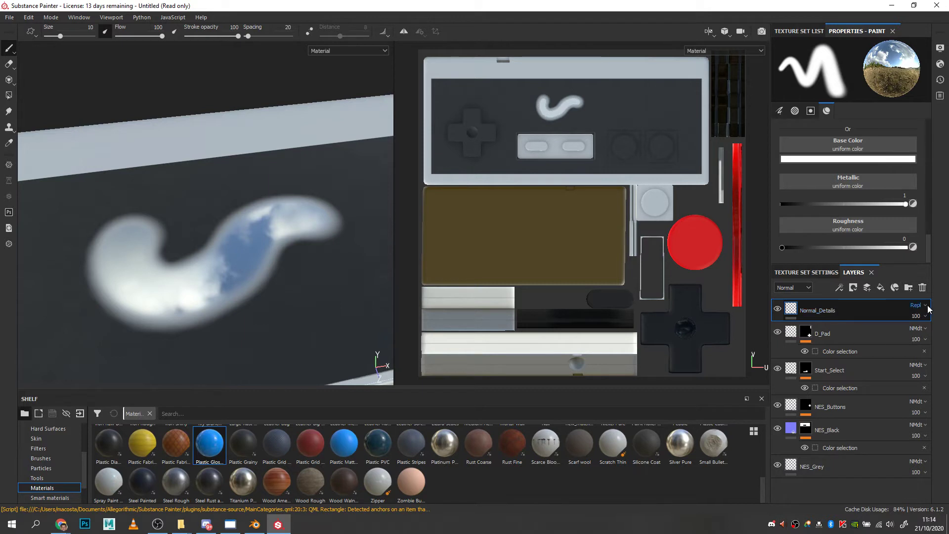
{"action": "left_click", "coordinate": [792, 288]}
{"action": "left_click", "coordinate": [800, 296]}
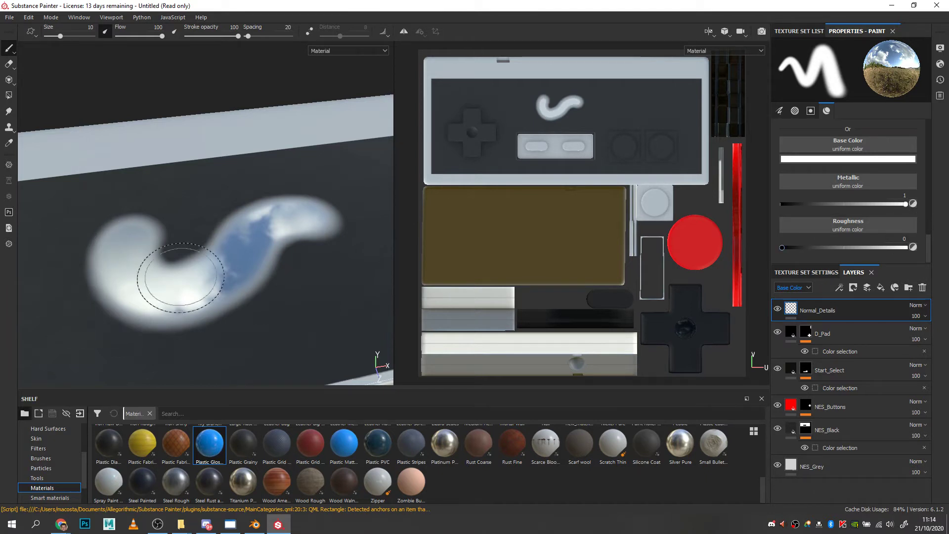
Step: Undo the metallic stroke on the faceplate and enable the brush's normal and height channels
{"action": "key", "text": "ctrl+z"}
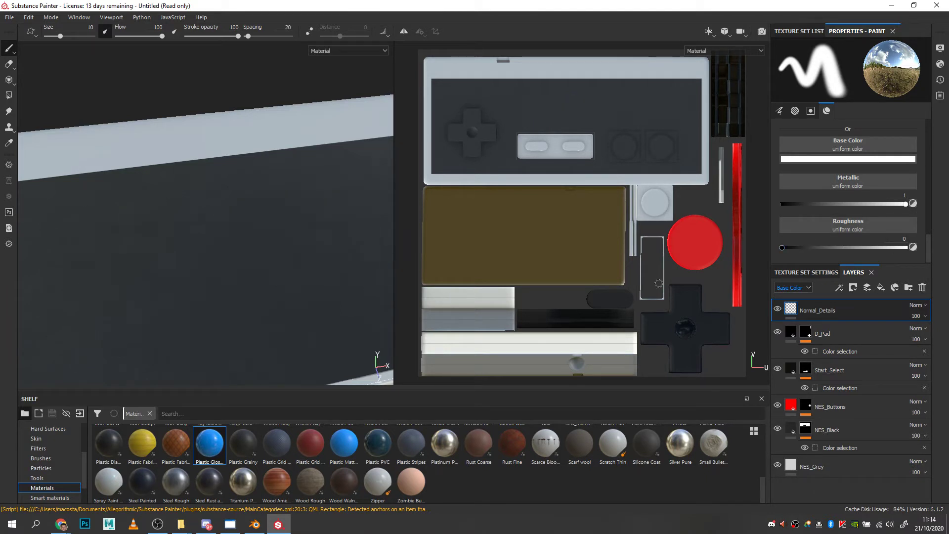
{"action": "scroll", "coordinate": [906, 221], "scroll_direction": "up", "scroll_amount": 3}
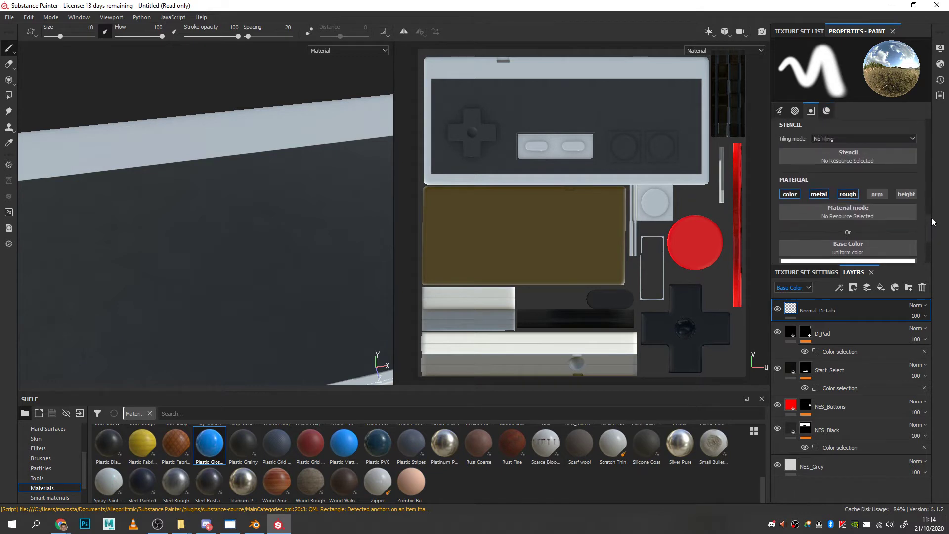
{"action": "left_click", "coordinate": [877, 197]}
{"action": "left_click", "coordinate": [905, 197]}
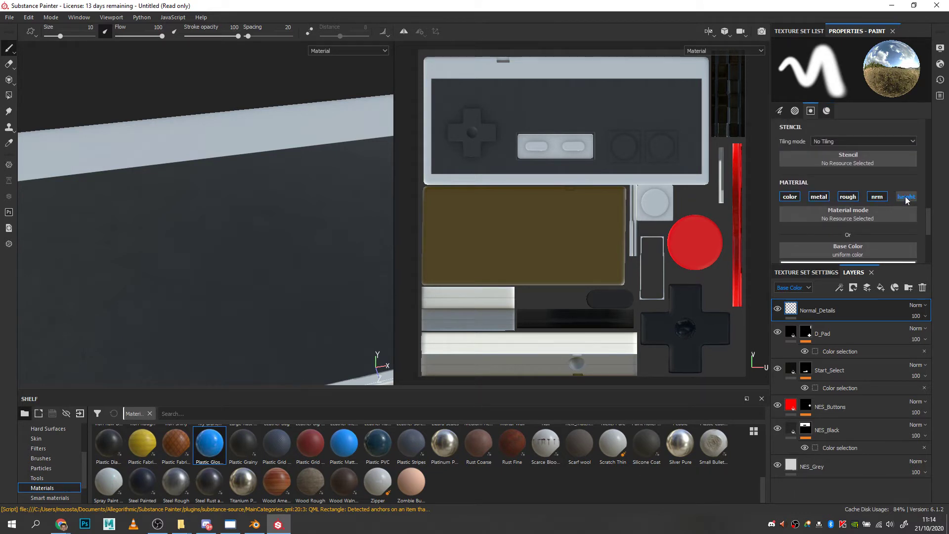
{"action": "scroll", "coordinate": [927, 209], "scroll_direction": "down", "scroll_amount": 3}
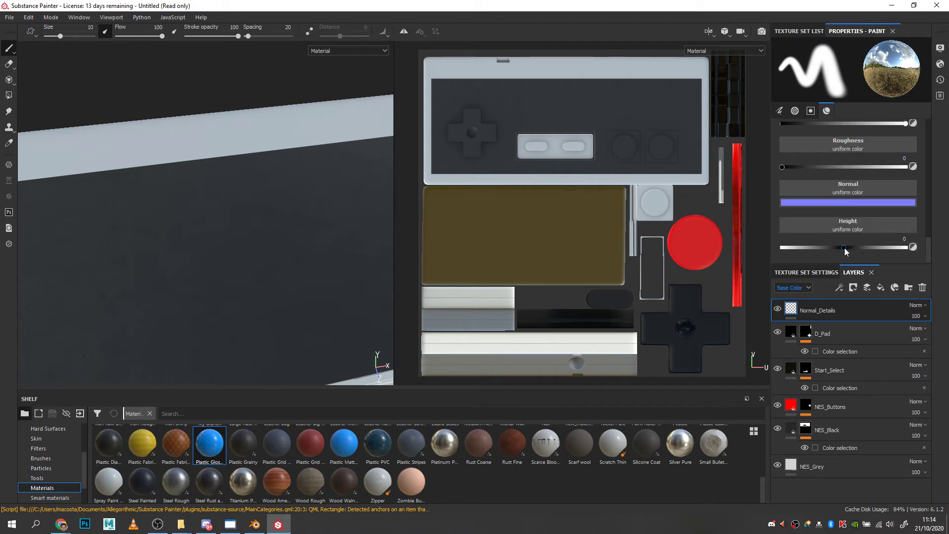
Step: Test a curved stroke on the dark faceplate with the brush's Height at -0.3385, and undo it
{"action": "left_click_drag", "start_coordinate": [828, 248], "coordinate": [821, 248]}
{"action": "mouse_move", "coordinate": [131, 254]}
{"action": "left_mouse_down"}
{"action": "mouse_move", "coordinate": [138, 281]}
{"action": "mouse_move", "coordinate": [275, 212]}
{"action": "mouse_move", "coordinate": [341, 236]}
{"action": "left_mouse_up"}
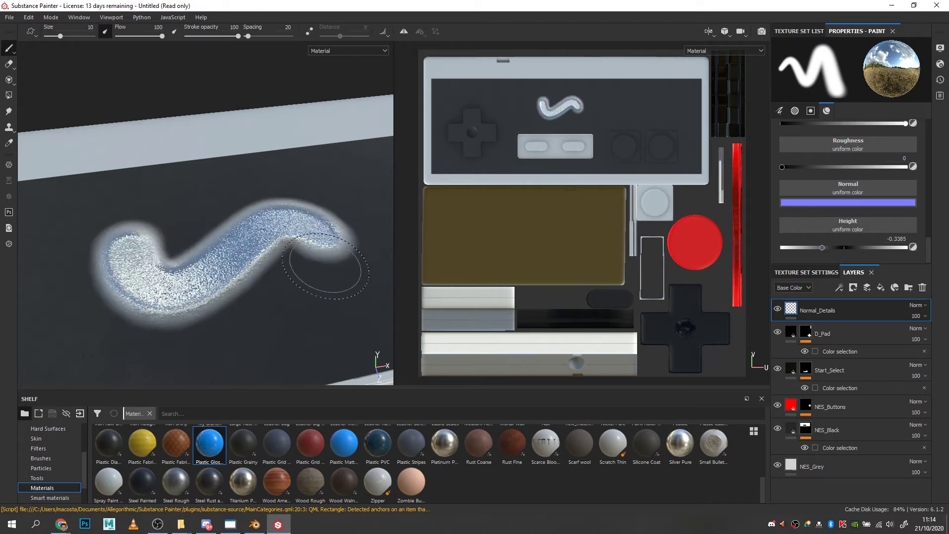
{"action": "mouse_move", "coordinate": [296, 306]}
{"action": "left_mouse_down", "text": "alt"}
{"action": "mouse_move", "coordinate": [322, 283]}
{"action": "mouse_move", "coordinate": [282, 273]}
{"action": "mouse_move", "coordinate": [232, 279]}
{"action": "left_mouse_up", "text": "alt"}
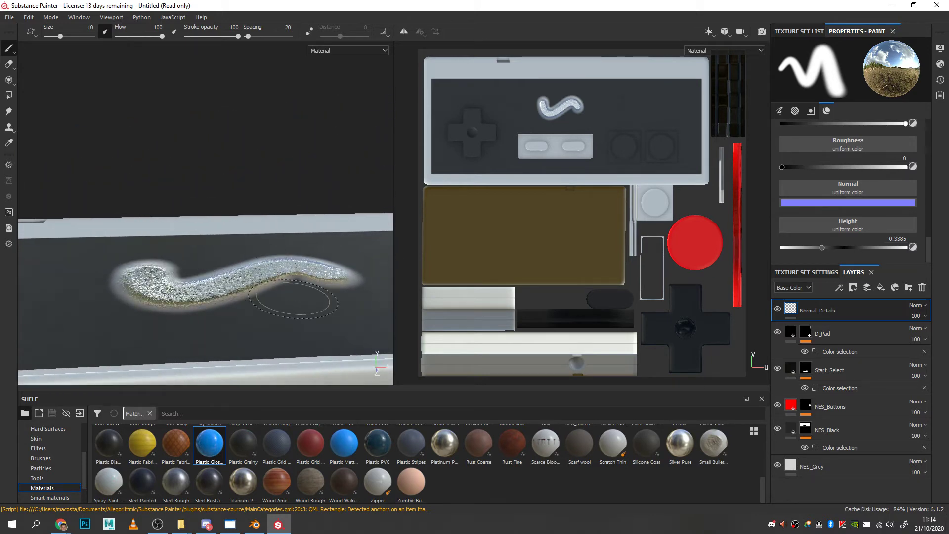
{"action": "key", "text": "ctrl+z"}
Step: Set the brush's Height to -0.7665, test two strokes on the controller's faceplate and undo both
{"action": "left_click_drag", "start_coordinate": [801, 249], "coordinate": [794, 247]}
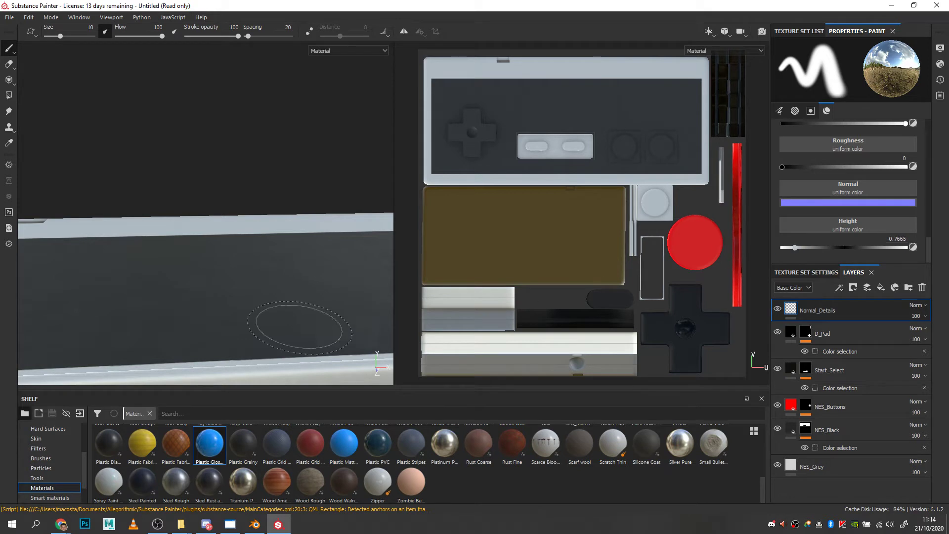
{"action": "mouse_move", "coordinate": [201, 275]}
{"action": "left_mouse_down"}
{"action": "mouse_move", "coordinate": [264, 289]}
{"action": "mouse_move", "coordinate": [385, 269]}
{"action": "left_mouse_up"}
{"action": "left_click_drag", "start_coordinate": [332, 345], "coordinate": [385, 346]}
{"action": "key", "text": "ctrl+z"}
{"action": "key", "text": "ctrl+z"}
Step: Set the brush's Height to 0.7588, test a raised wavy stroke on the faceplate and undo it
{"action": "left_click_drag", "start_coordinate": [868, 247], "coordinate": [887, 247]}
{"action": "mouse_move", "coordinate": [89, 262]}
{"action": "left_mouse_down"}
{"action": "mouse_move", "coordinate": [198, 289]}
{"action": "mouse_move", "coordinate": [302, 267]}
{"action": "mouse_move", "coordinate": [317, 274]}
{"action": "left_mouse_up"}
{"action": "mouse_move", "coordinate": [285, 313]}
{"action": "left_mouse_down", "text": "alt"}
{"action": "mouse_move", "coordinate": [208, 301]}
{"action": "mouse_move", "coordinate": [224, 357]}
{"action": "mouse_move", "coordinate": [211, 275]}
{"action": "left_mouse_up", "text": "alt"}
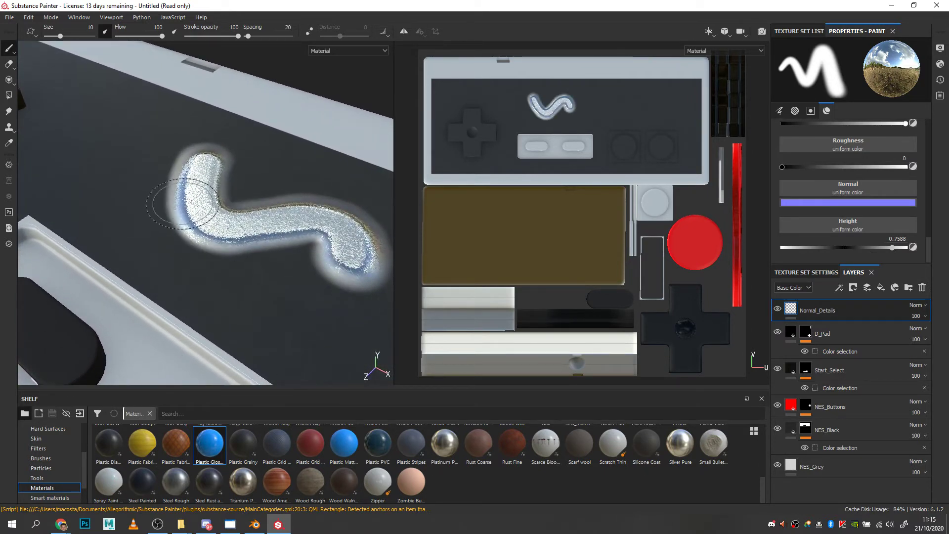
{"action": "key", "text": "ctrl+z"}
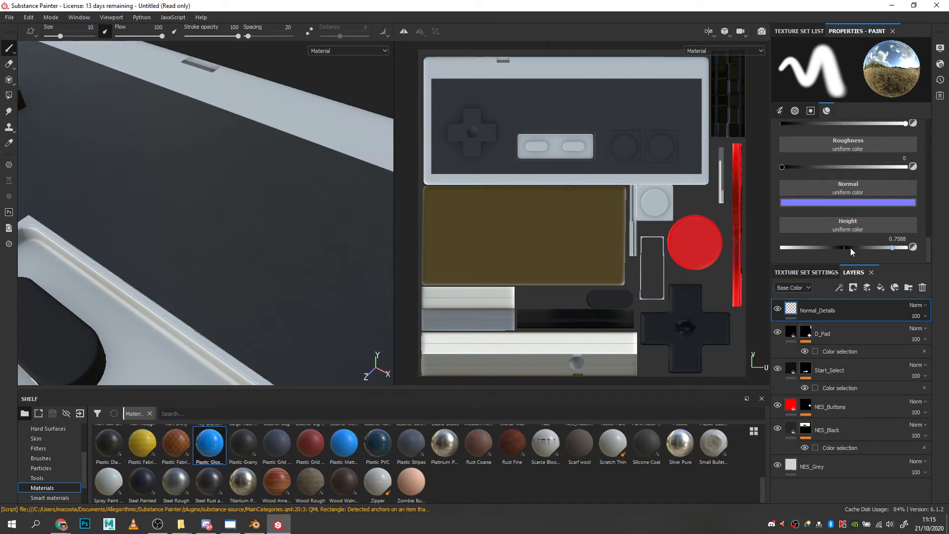
Step: Turn off the brush's color, metal and rough channels, keeping normal and height, and lower Height below zero for indenting the directional pad
{"action": "mouse_move", "coordinate": [292, 303]}
{"action": "left_mouse_down", "text": "alt"}
{"action": "mouse_move", "coordinate": [392, 302]}
{"action": "mouse_move", "coordinate": [257, 247]}
{"action": "left_mouse_up", "text": "alt"}
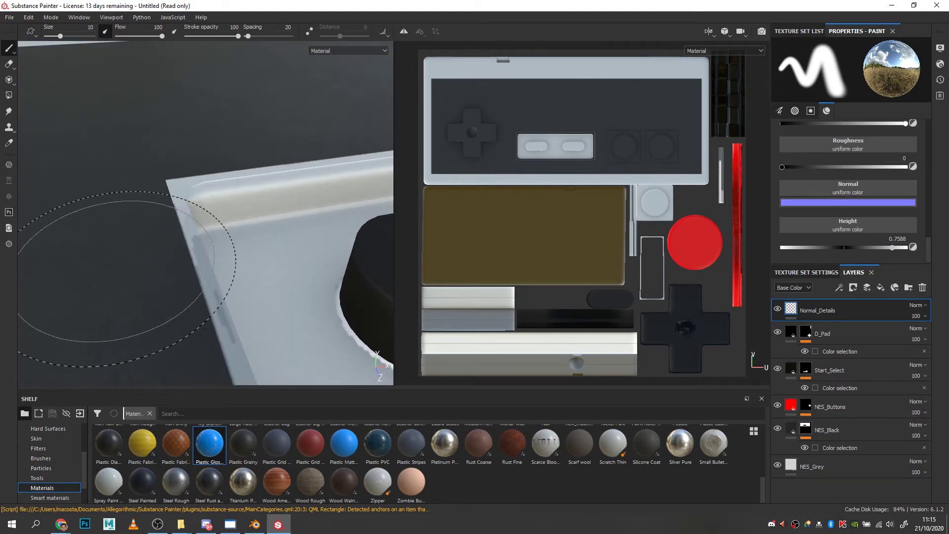
{"action": "left_click_drag", "start_coordinate": [127, 280], "coordinate": [305, 239], "text": "alt"}
{"action": "scroll", "coordinate": [217, 212], "scroll_direction": "up", "scroll_amount": 5}
{"action": "scroll", "coordinate": [220, 217], "scroll_direction": "down", "scroll_amount": 1}
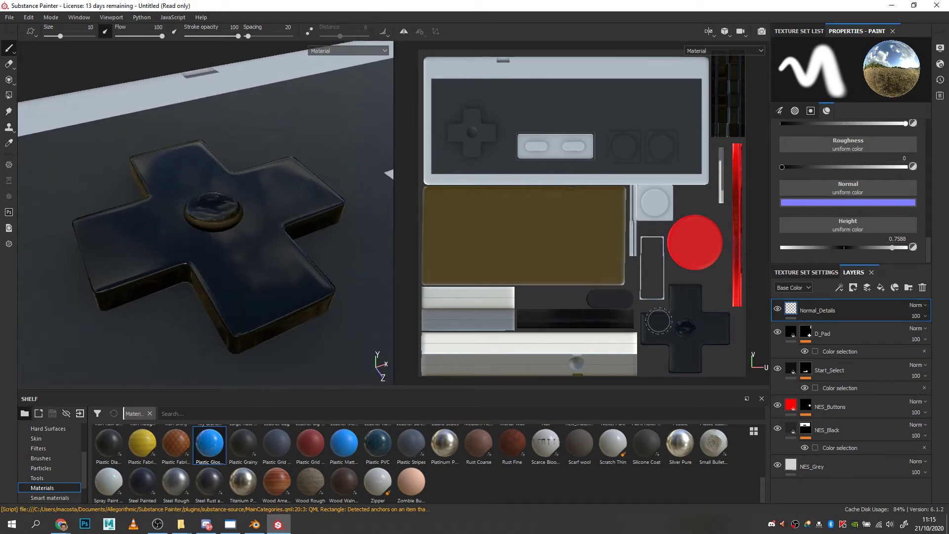
{"action": "scroll", "coordinate": [686, 340], "scroll_direction": "up", "scroll_amount": 4}
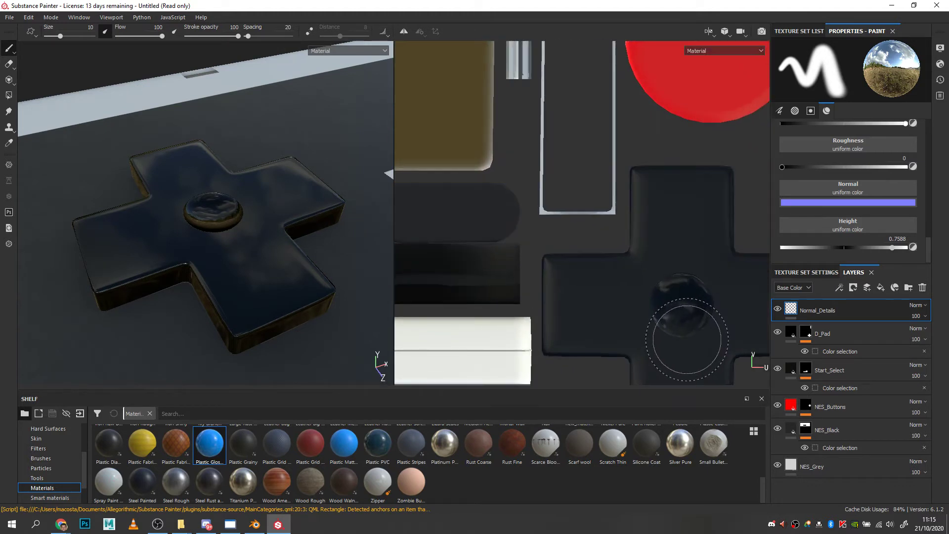
{"action": "mouse_move", "coordinate": [699, 339]}
{"action": "middle_mouse_down"}
{"action": "mouse_move", "coordinate": [611, 222]}
{"action": "mouse_move", "coordinate": [612, 241]}
{"action": "middle_mouse_up"}
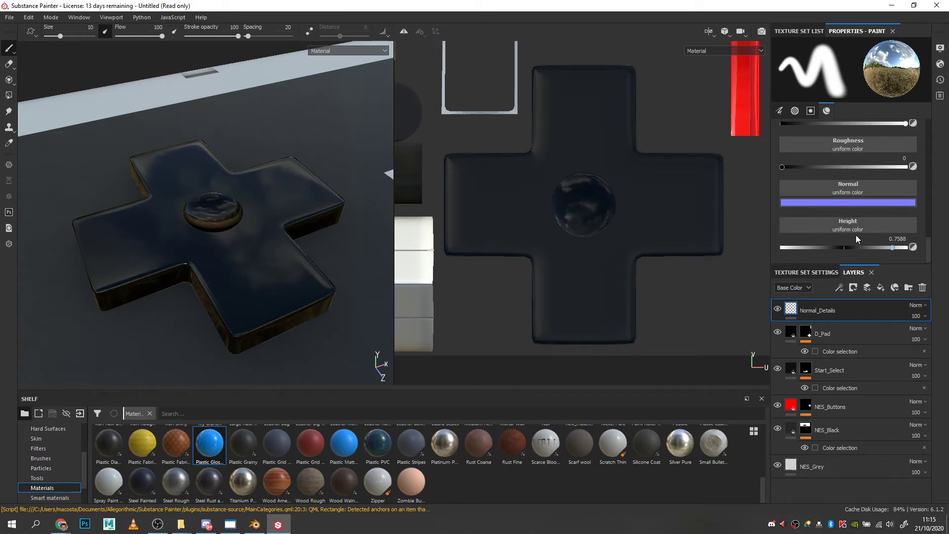
{"action": "scroll", "coordinate": [873, 202], "scroll_direction": "up", "scroll_amount": 5}
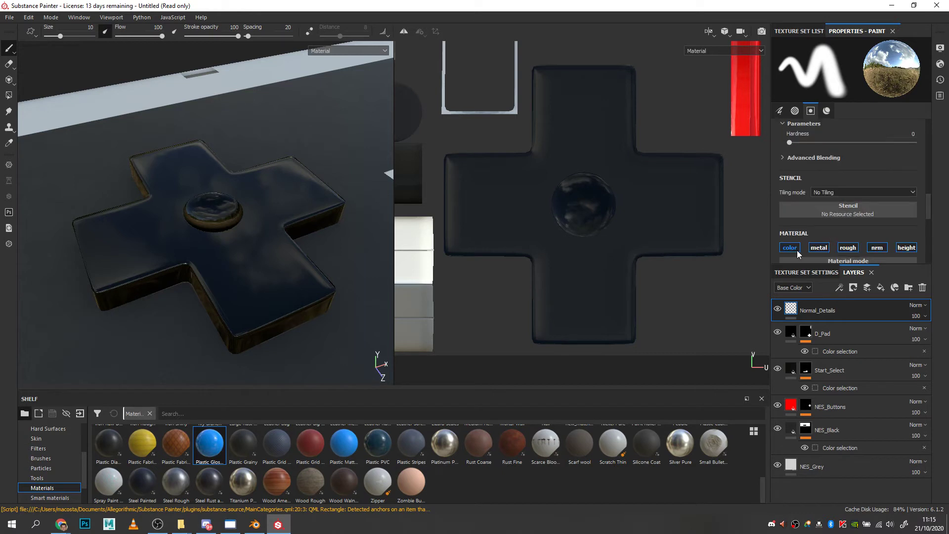
{"action": "left_click", "coordinate": [797, 250]}
{"action": "left_click", "coordinate": [819, 249]}
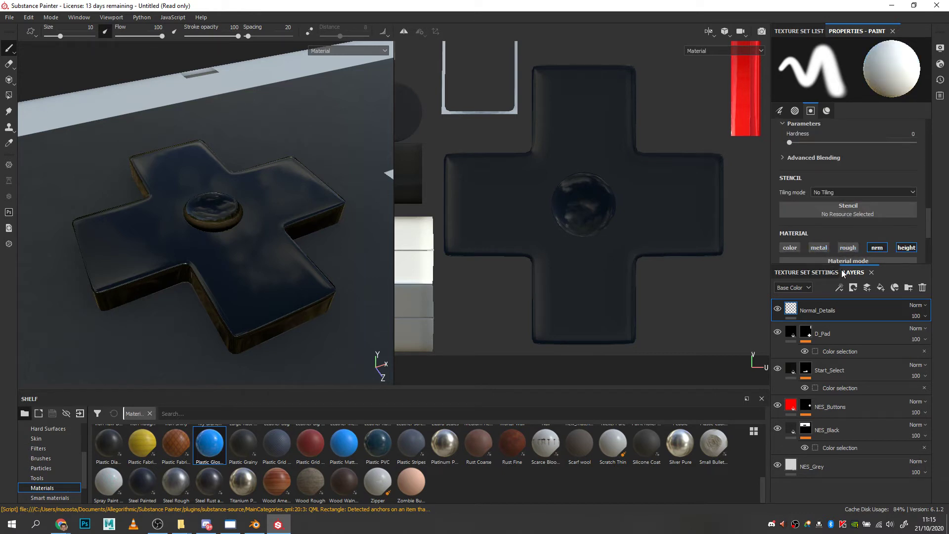
{"action": "scroll", "coordinate": [928, 230], "scroll_direction": "down", "scroll_amount": 4}
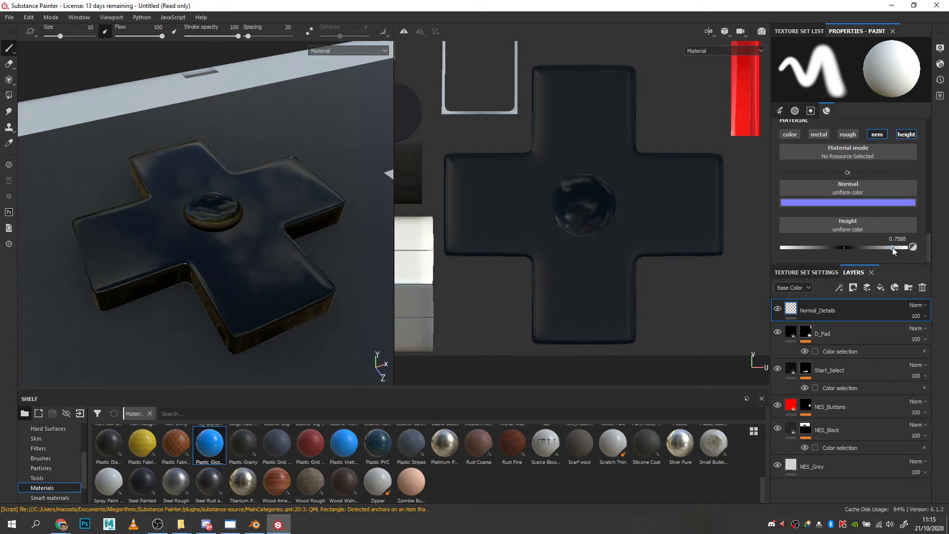
{"action": "left_click_drag", "start_coordinate": [892, 247], "coordinate": [826, 251]}
Step: Test a soft round dent on the lower arm of the directional pad's UV island, and undo it
{"action": "left_click_drag", "start_coordinate": [928, 245], "coordinate": [926, 197]}
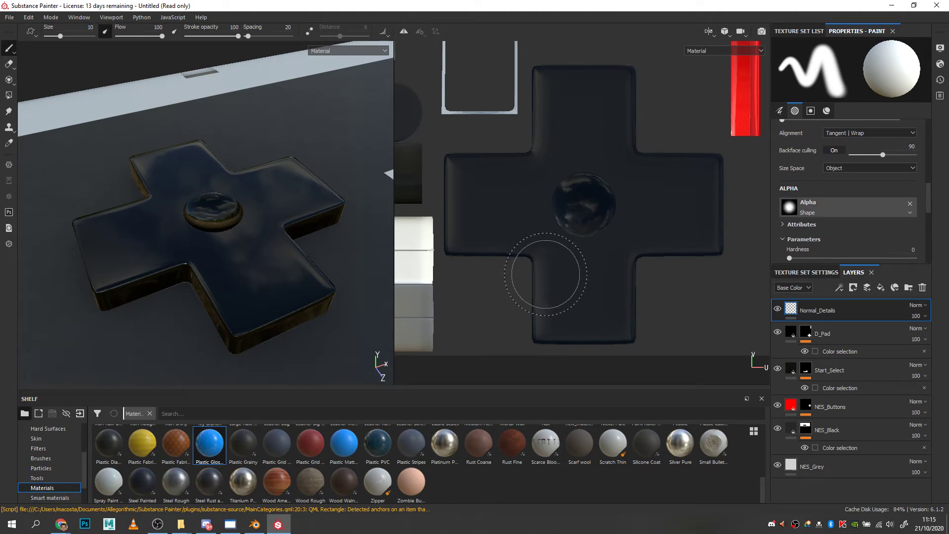
{"action": "left_click", "coordinate": [582, 300]}
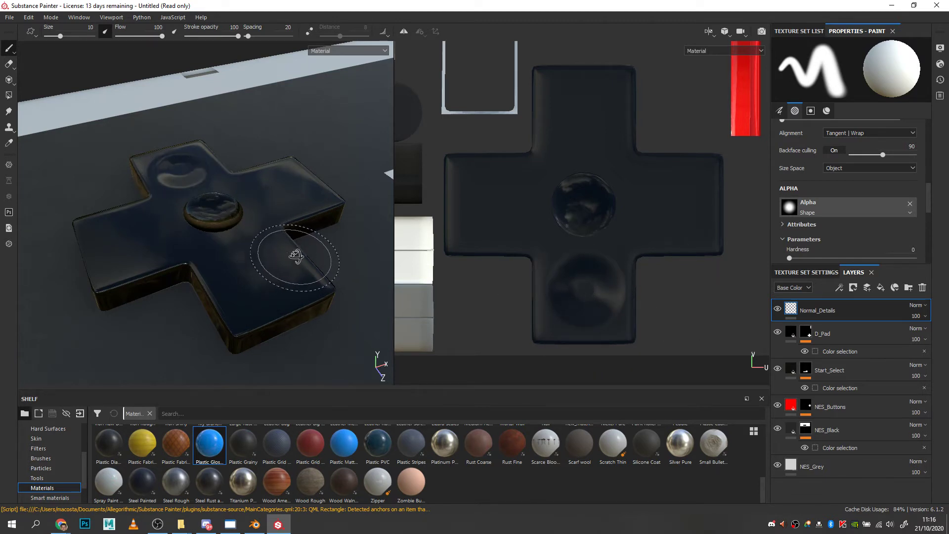
{"action": "mouse_move", "coordinate": [292, 254]}
{"action": "left_mouse_down", "text": "alt"}
{"action": "mouse_move", "coordinate": [307, 233]}
{"action": "mouse_move", "coordinate": [298, 251]}
{"action": "left_mouse_up", "text": "alt"}
{"action": "key", "text": "ctrl+z"}
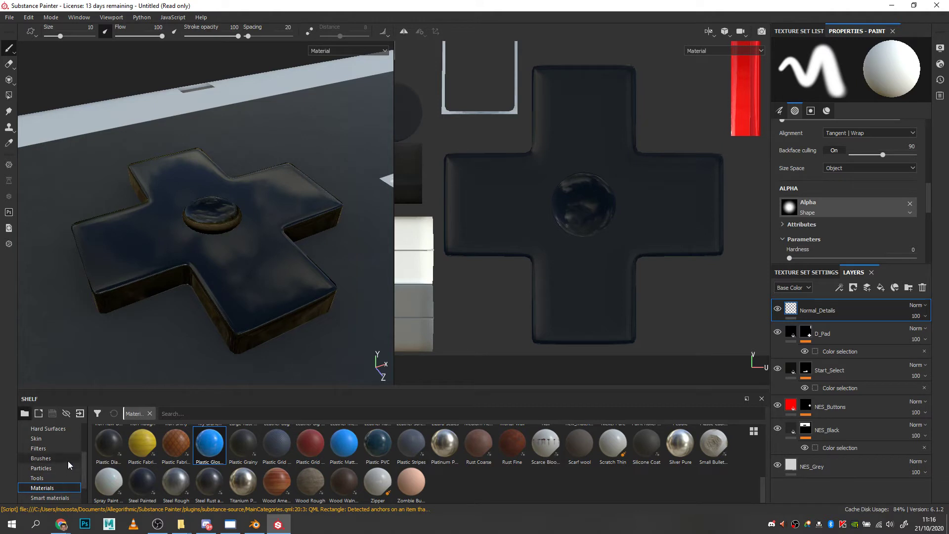
Step: Load the Arrow Head Smooth alpha into the brush and stamp it on the left arm of the directional pad's UV island
{"action": "left_click_drag", "start_coordinate": [86, 478], "coordinate": [85, 458]}
{"action": "left_click", "coordinate": [48, 439]}
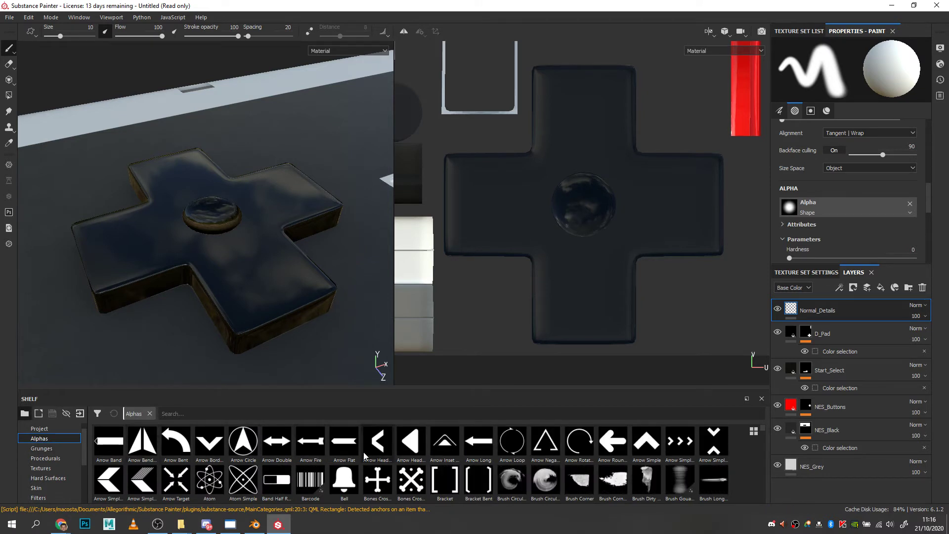
{"action": "left_click", "coordinate": [412, 440]}
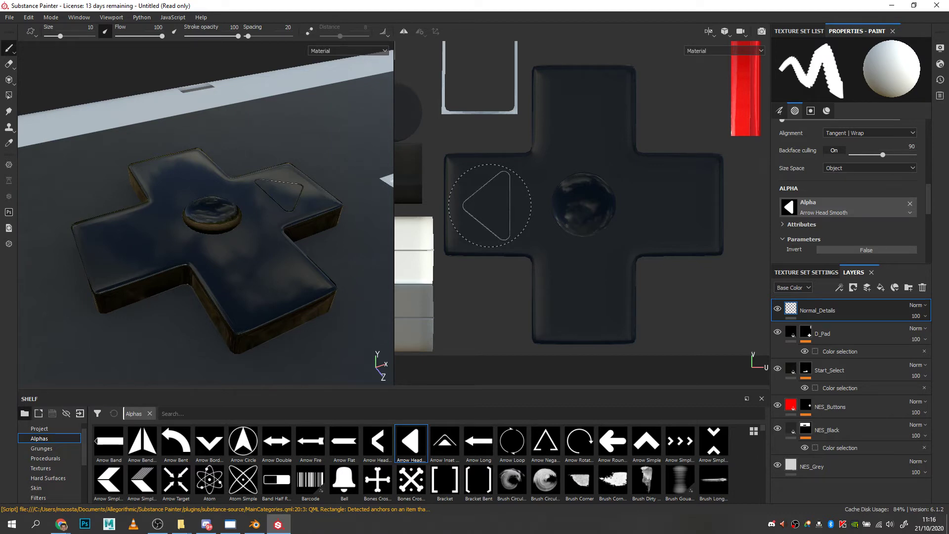
{"action": "left_click", "coordinate": [489, 205]}
Step: Stamp the arrowhead on the right, upper and lower arms of the directional pad's UV island, rotating it to point outward each time
{"action": "key", "text": "ctrl"}
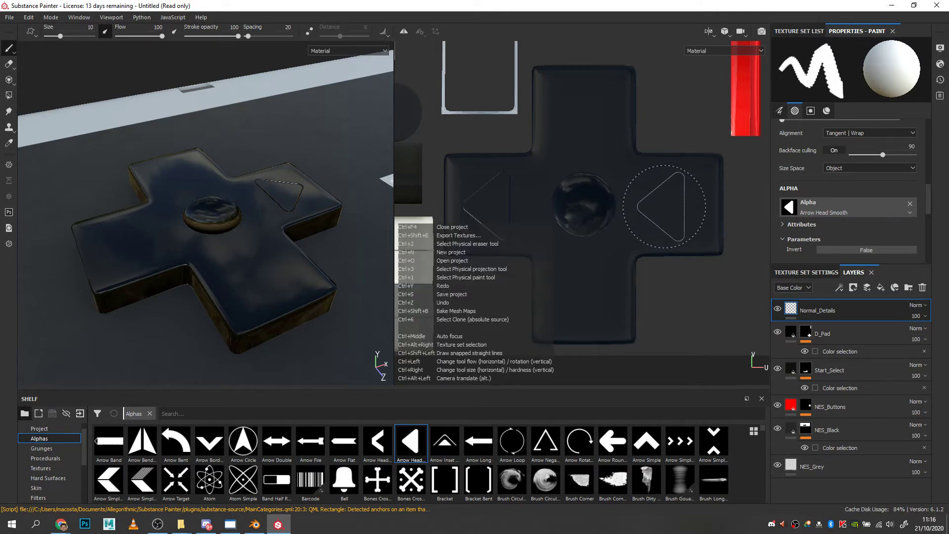
{"action": "mouse_move", "coordinate": [664, 206]}
{"action": "left_mouse_down", "text": "ctrl"}
{"action": "mouse_move", "coordinate": [723, 206]}
{"action": "mouse_move", "coordinate": [643, 206]}
{"action": "mouse_move", "coordinate": [668, 206]}
{"action": "left_mouse_up", "text": "ctrl"}
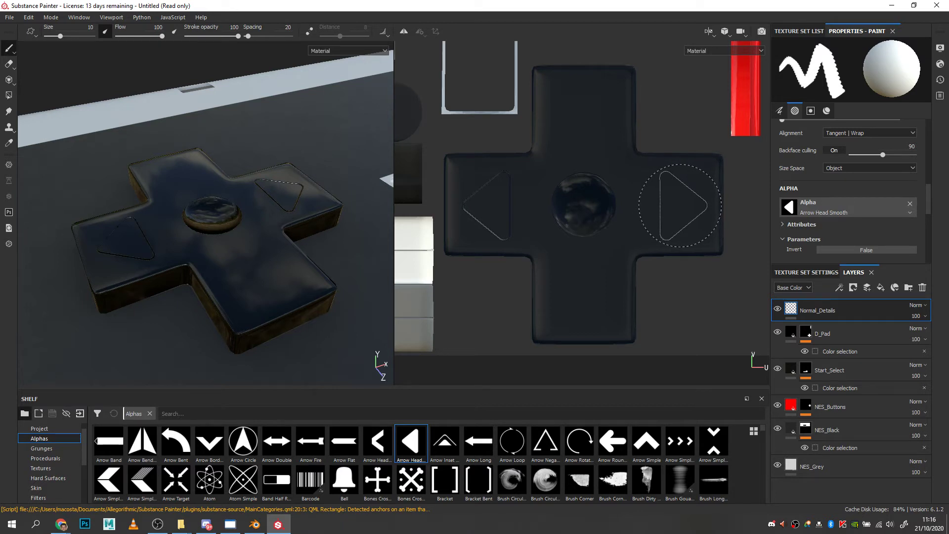
{"action": "key", "text": "ctrl"}
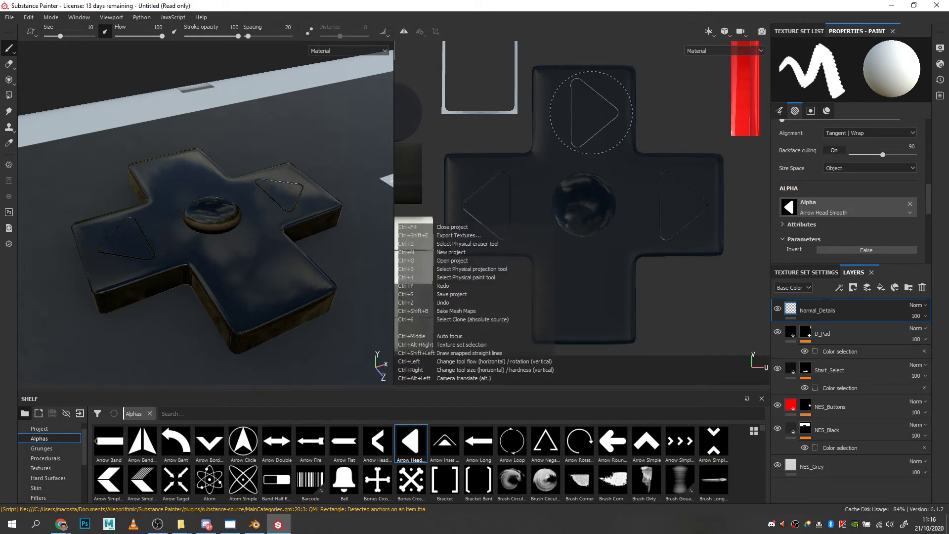
{"action": "left_click_drag", "start_coordinate": [591, 112], "coordinate": [591, 104], "text": "ctrl"}
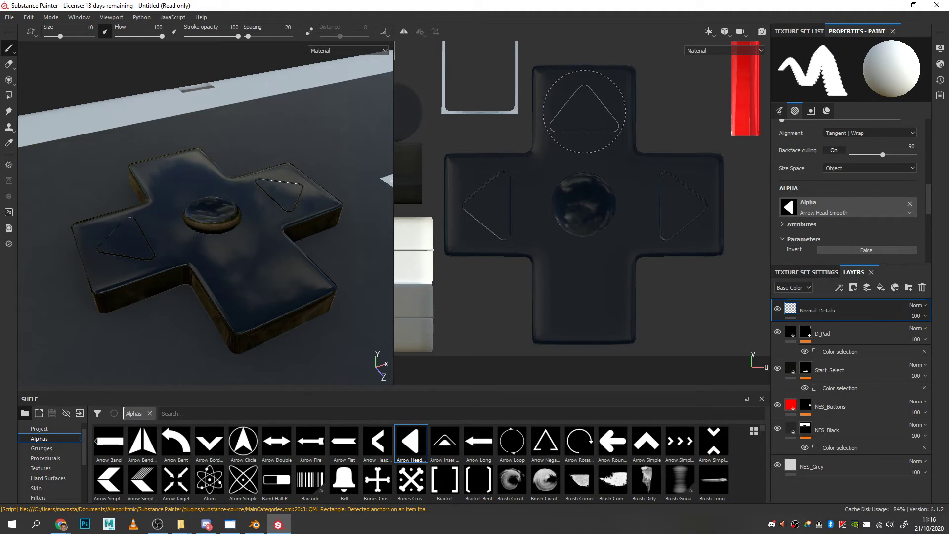
{"action": "left_click", "coordinate": [584, 112]}
{"action": "left_click_drag", "start_coordinate": [582, 196], "coordinate": [584, 216], "text": "ctrl"}
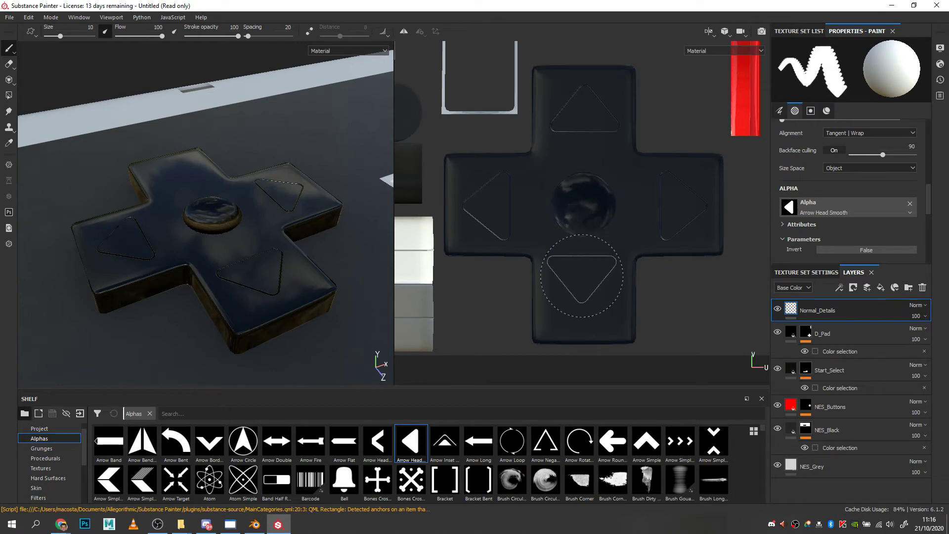
{"action": "left_click", "coordinate": [582, 297]}
Step: Examine the stamped arrows on the directional pad and the rest of the controller from several angles
{"action": "mouse_move", "coordinate": [302, 253]}
{"action": "left_mouse_down", "text": "alt"}
{"action": "mouse_move", "coordinate": [341, 258]}
{"action": "mouse_move", "coordinate": [273, 250]}
{"action": "mouse_move", "coordinate": [283, 264]}
{"action": "left_mouse_up", "text": "alt"}
{"action": "scroll", "coordinate": [282, 266], "scroll_direction": "down", "scroll_amount": 8}
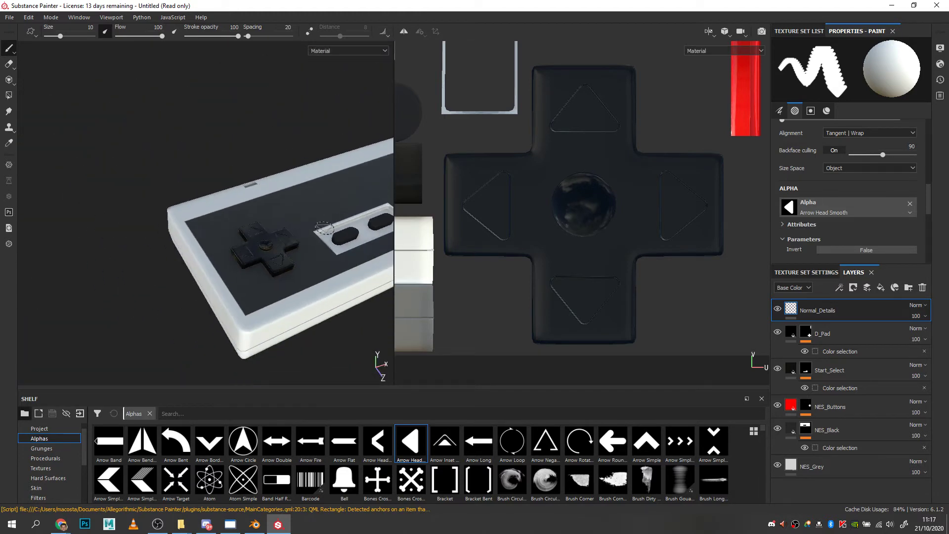
{"action": "middle_click_drag", "start_coordinate": [323, 233], "coordinate": [235, 252], "text": "alt"}
{"action": "mouse_move", "coordinate": [237, 254]}
{"action": "left_mouse_down", "text": "alt"}
{"action": "mouse_move", "coordinate": [209, 306]}
{"action": "mouse_move", "coordinate": [256, 222]}
{"action": "mouse_move", "coordinate": [263, 264]}
{"action": "left_mouse_up", "text": "alt"}
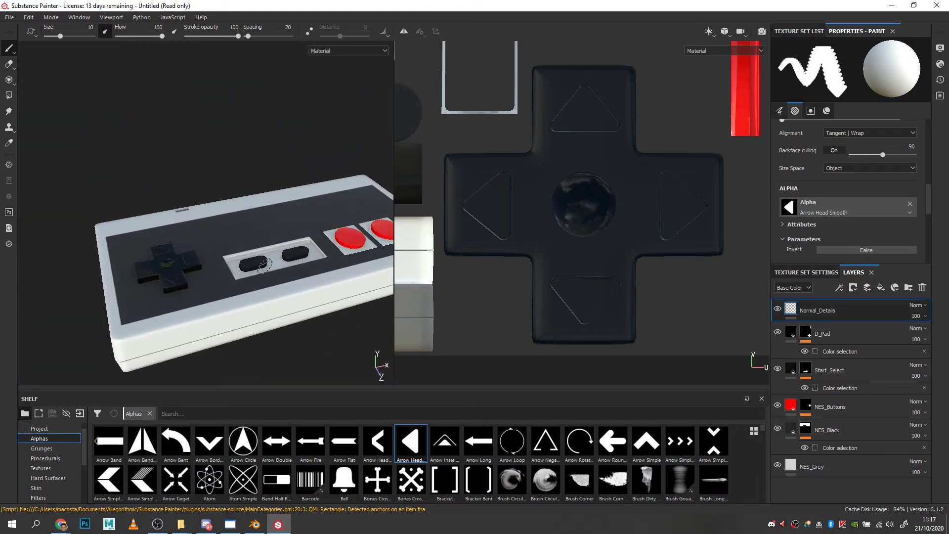
{"action": "mouse_move", "coordinate": [180, 271]}
{"action": "left_mouse_down", "text": "alt"}
{"action": "mouse_move", "coordinate": [332, 235]}
{"action": "mouse_move", "coordinate": [328, 223]}
{"action": "mouse_move", "coordinate": [230, 261]}
{"action": "left_mouse_up", "text": "alt"}
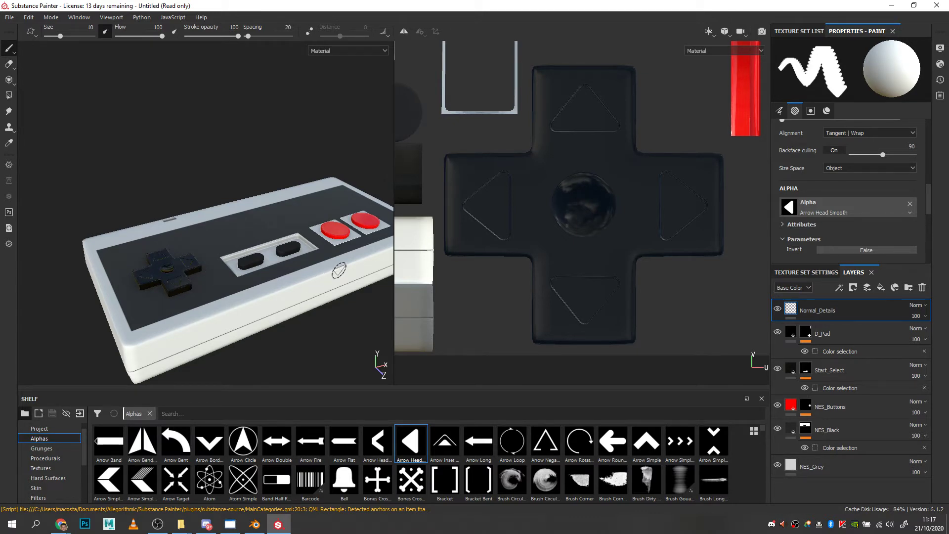
{"action": "mouse_move", "coordinate": [261, 258]}
{"action": "left_mouse_down", "text": "alt"}
{"action": "mouse_move", "coordinate": [227, 290]}
{"action": "mouse_move", "coordinate": [171, 285]}
{"action": "left_mouse_up", "text": "alt"}
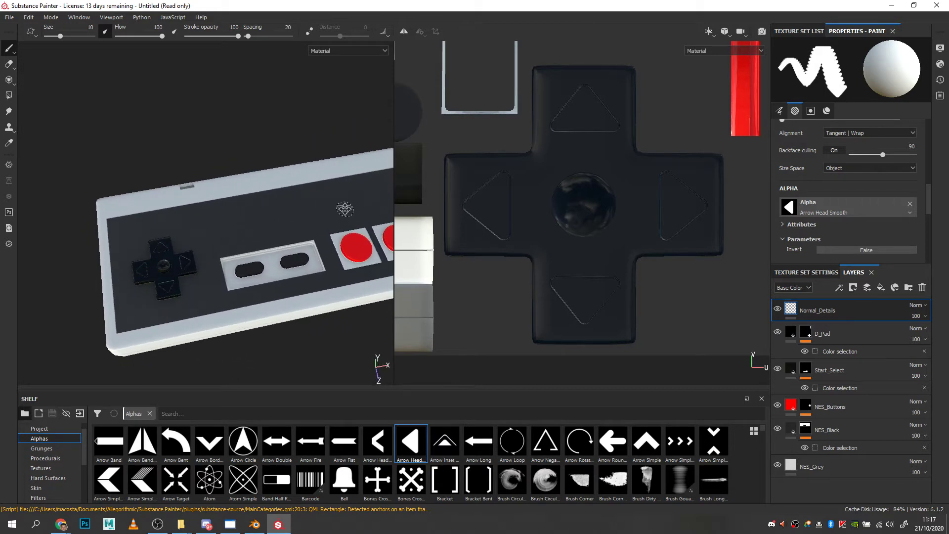
{"action": "middle_click_drag", "start_coordinate": [345, 209], "coordinate": [212, 248], "text": "alt"}
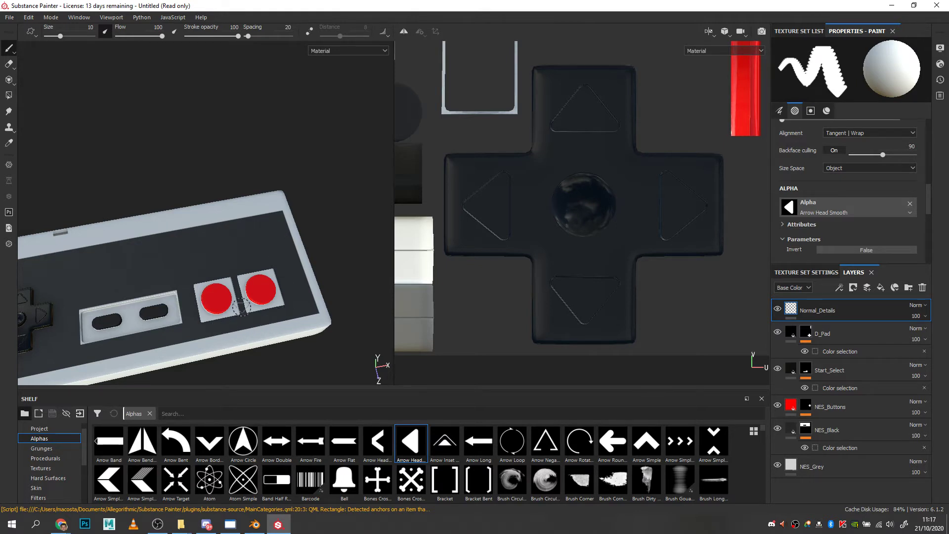
{"action": "left_click_drag", "start_coordinate": [236, 241], "coordinate": [240, 264], "text": "alt"}
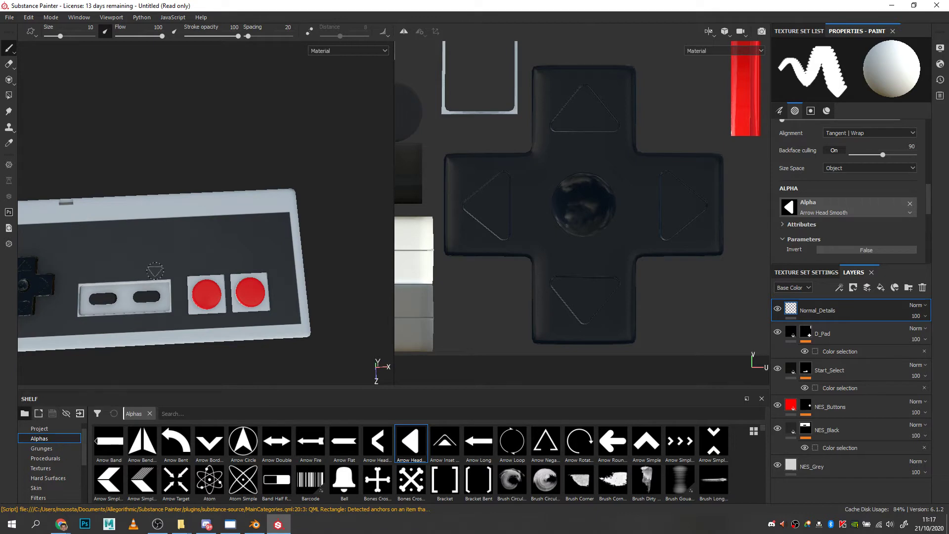
{"action": "left_click_drag", "start_coordinate": [257, 255], "coordinate": [269, 262], "text": "alt"}
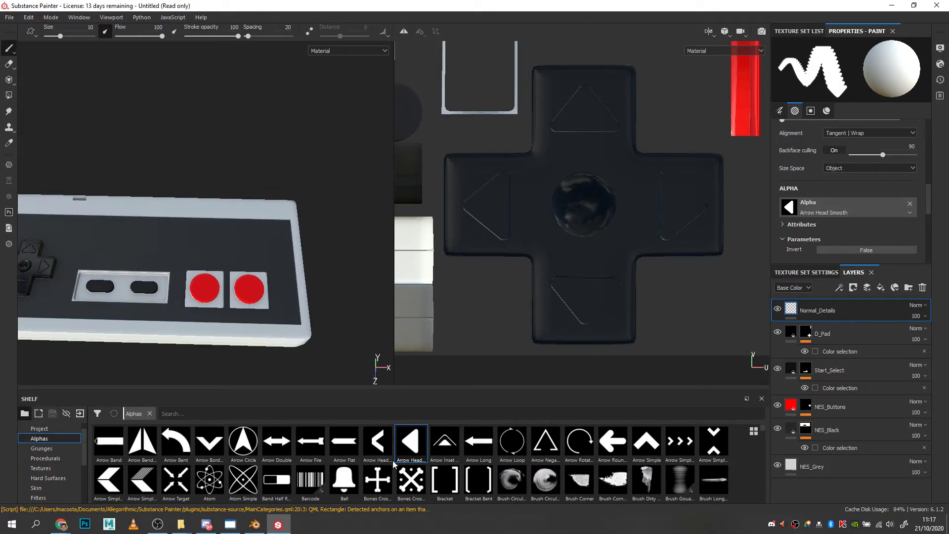
Step: Search the alphas for "font", preview the font alphas and load Font Orbitron into the brush
{"action": "scroll", "coordinate": [309, 461], "scroll_direction": "down", "scroll_amount": 10}
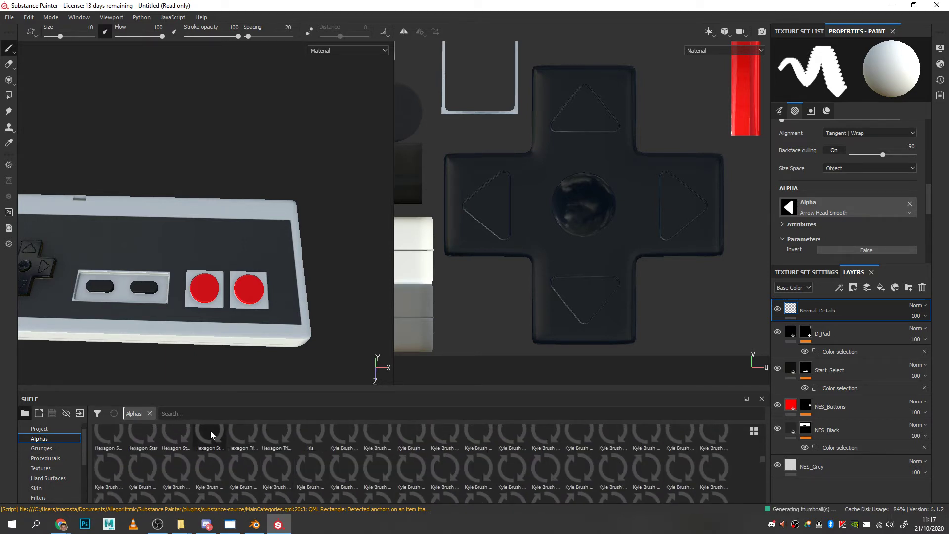
{"action": "left_click", "coordinate": [189, 415]}
{"action": "type", "text": "fo"}
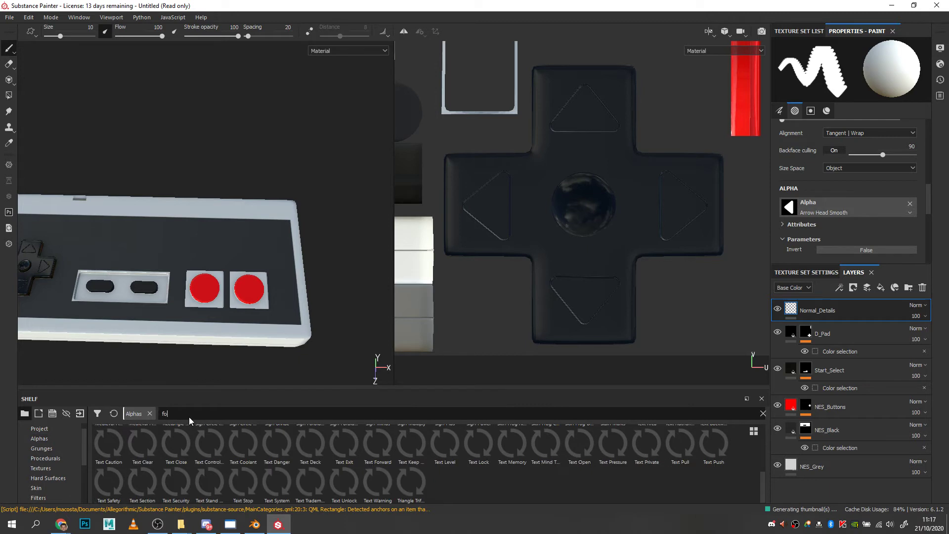
{"action": "type", "text": "nt"}
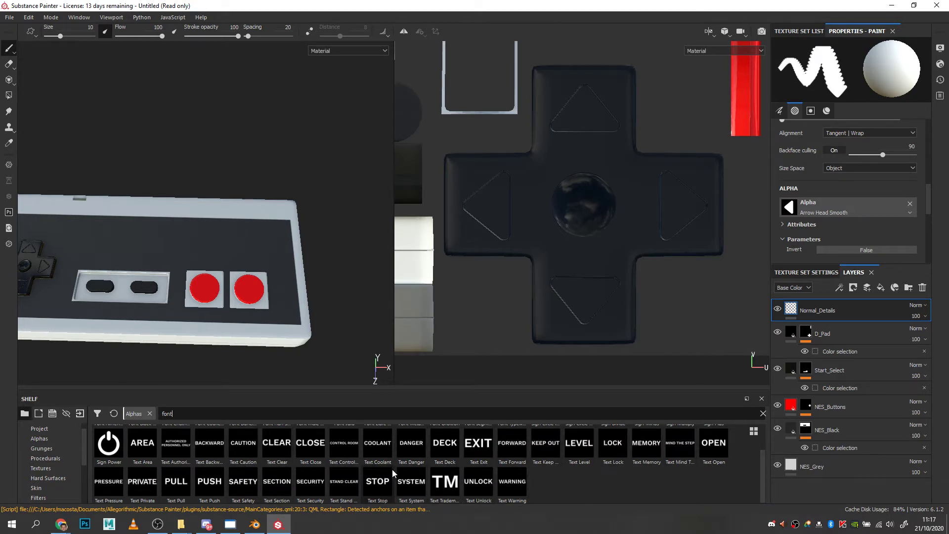
{"action": "scroll", "coordinate": [374, 468], "scroll_direction": "up", "scroll_amount": 1}
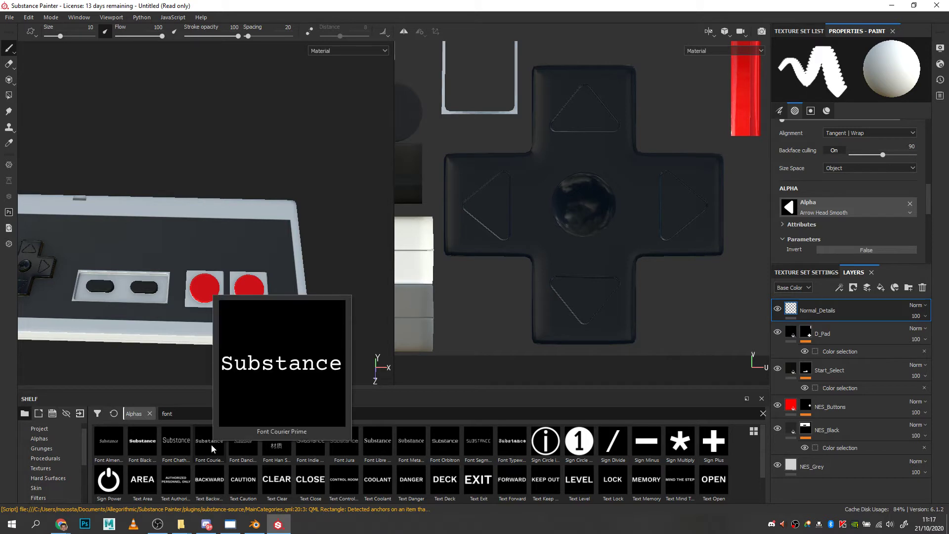
{"action": "mouse_move", "coordinate": [150, 443]}
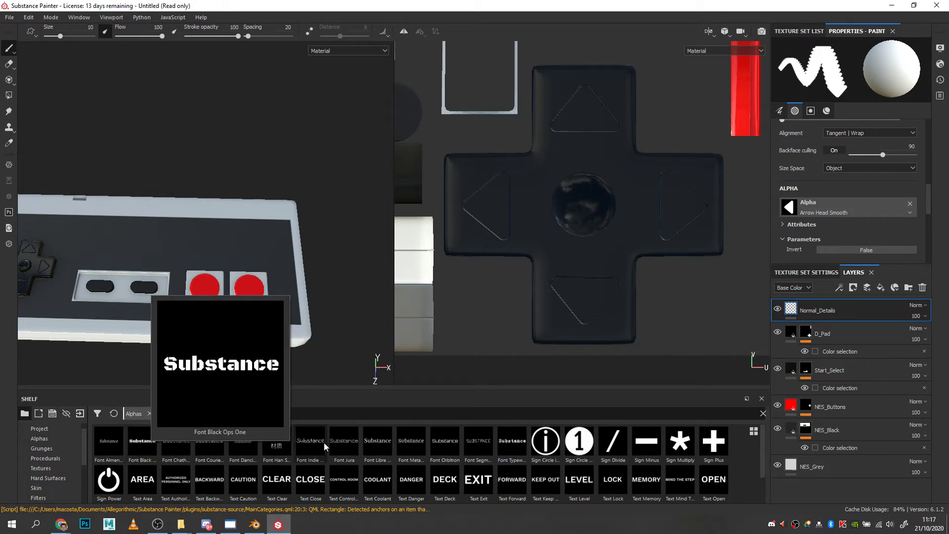
{"action": "mouse_move", "coordinate": [333, 442]}
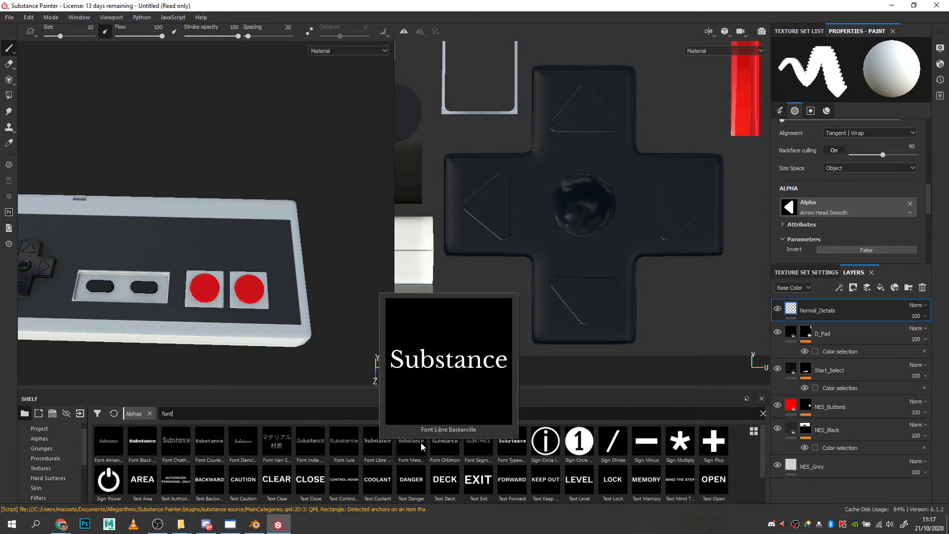
{"action": "left_click", "coordinate": [455, 444]}
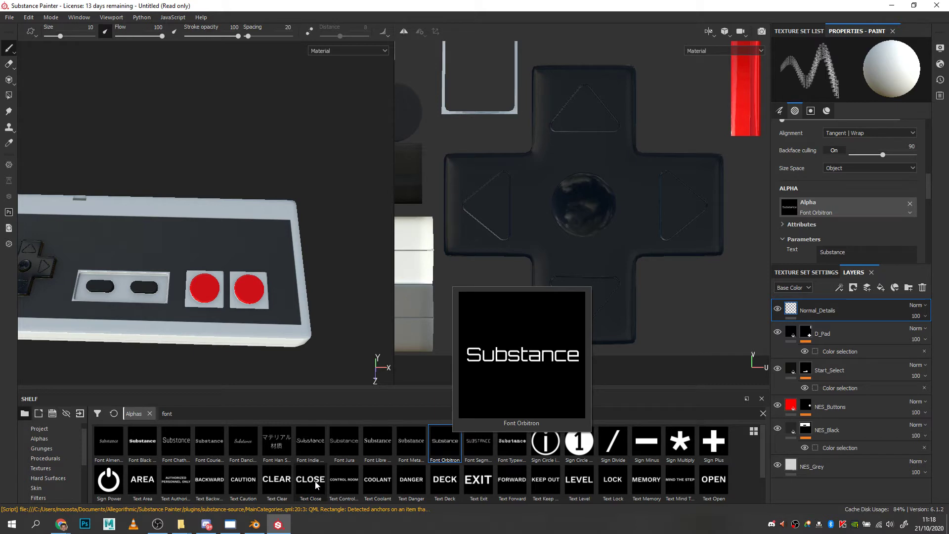
{"action": "mouse_move", "coordinate": [316, 485]}
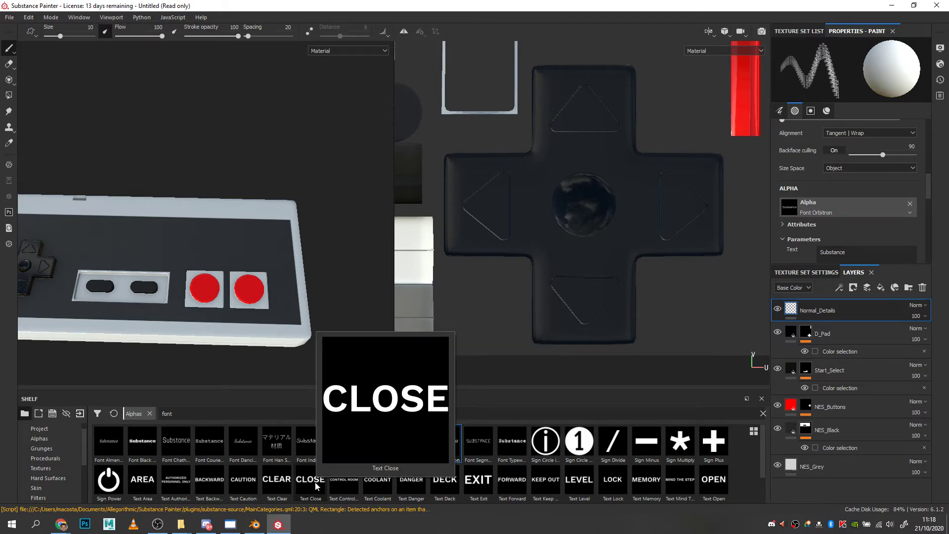
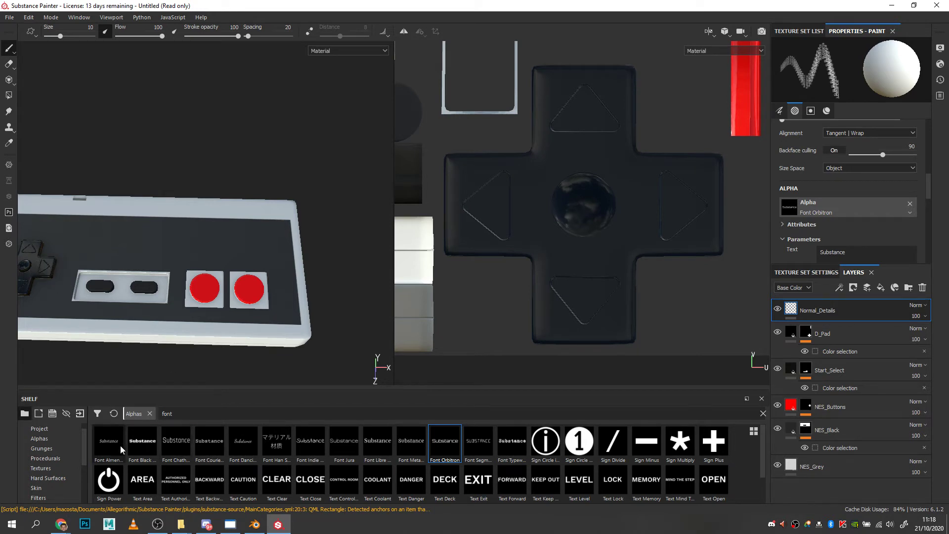
Step: Reload the Arrow Head Smooth alpha, restrict the brush to the color channel instead of normal, and set its base color to red
{"action": "scroll", "coordinate": [84, 444], "scroll_direction": "up", "scroll_amount": 1}
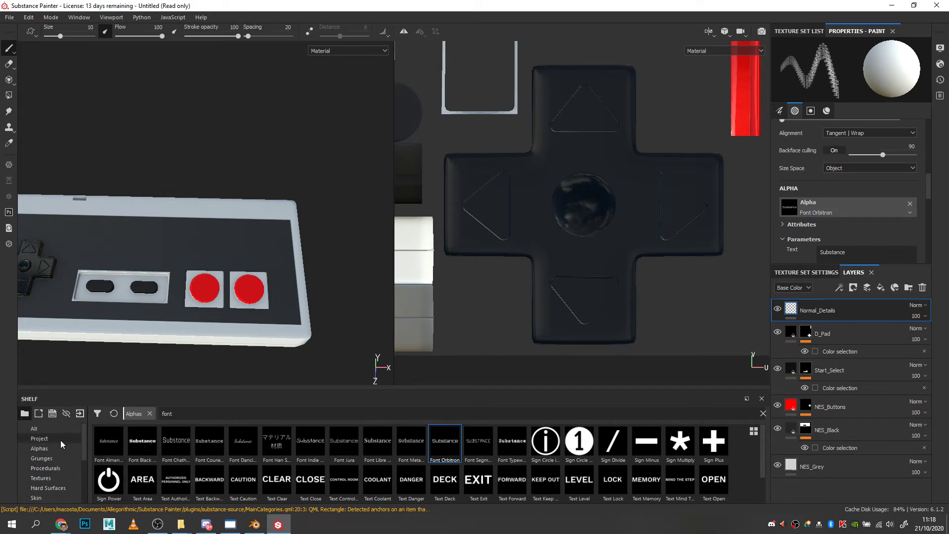
{"action": "left_click", "coordinate": [57, 448]}
{"action": "left_click", "coordinate": [411, 441]}
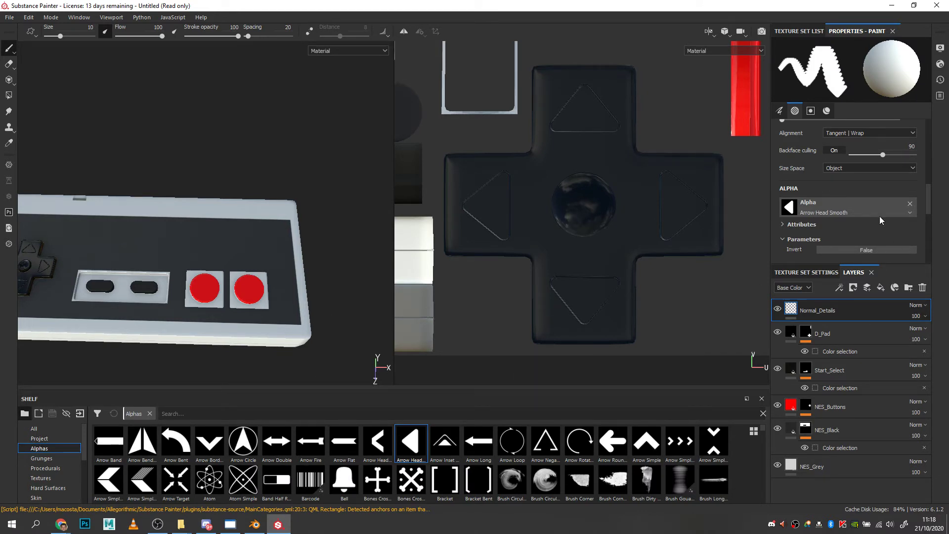
{"action": "scroll", "coordinate": [882, 212], "scroll_direction": "down", "scroll_amount": 2}
{"action": "scroll", "coordinate": [882, 209], "scroll_direction": "down", "scroll_amount": 3}
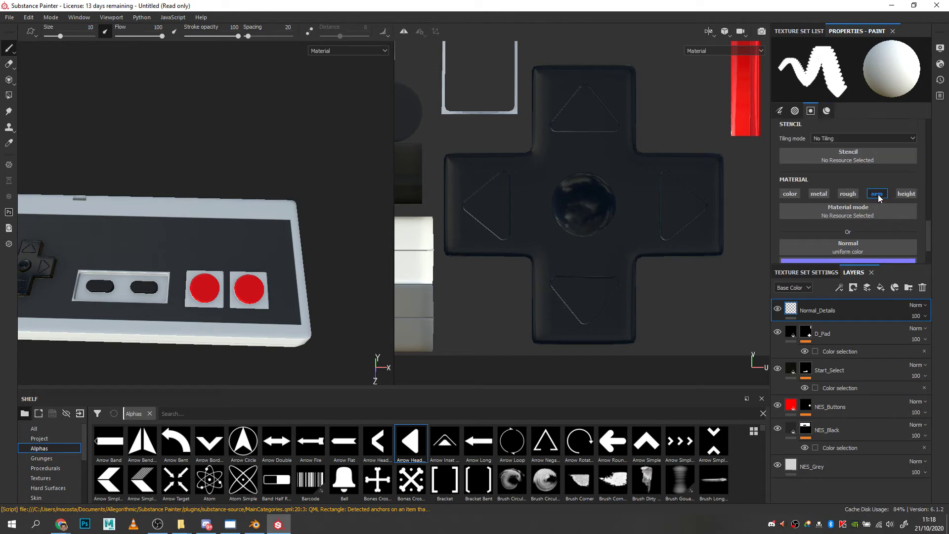
{"action": "left_click", "coordinate": [878, 194]}
{"action": "left_click", "coordinate": [791, 194]}
{"action": "scroll", "coordinate": [794, 197], "scroll_direction": "down", "scroll_amount": 1}
{"action": "left_click", "coordinate": [862, 232]}
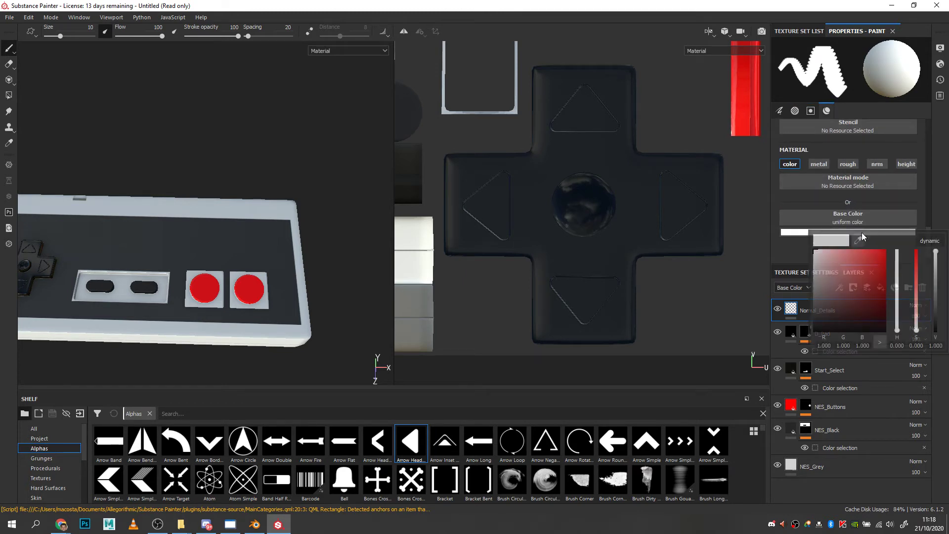
Step: Stamp several red test arrowheads on the controller's black faceplate near the round buttons, and undo them all
{"action": "left_click", "coordinate": [214, 246]}
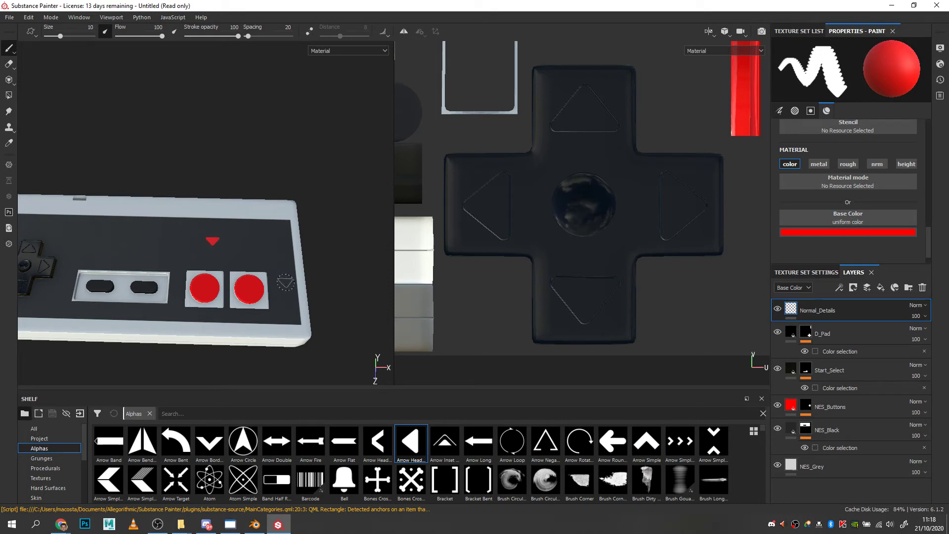
{"action": "left_click_drag", "start_coordinate": [285, 281], "coordinate": [218, 261], "text": "alt"}
{"action": "left_click", "coordinate": [215, 262]}
{"action": "left_click", "coordinate": [149, 283]}
{"action": "left_click", "coordinate": [198, 256]}
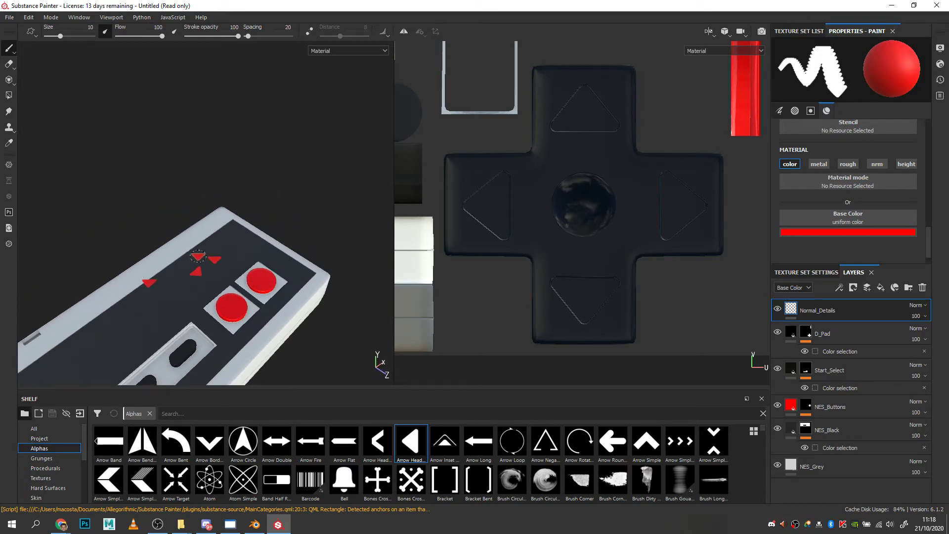
{"action": "left_click", "coordinate": [226, 228]}
{"action": "key", "text": "ctrl+z"}
{"action": "key", "text": "ctrl+z"}
{"action": "key", "text": "ctrl+z"}
{"action": "key", "text": "ctrl+z"}
{"action": "key", "text": "ctrl+z"}
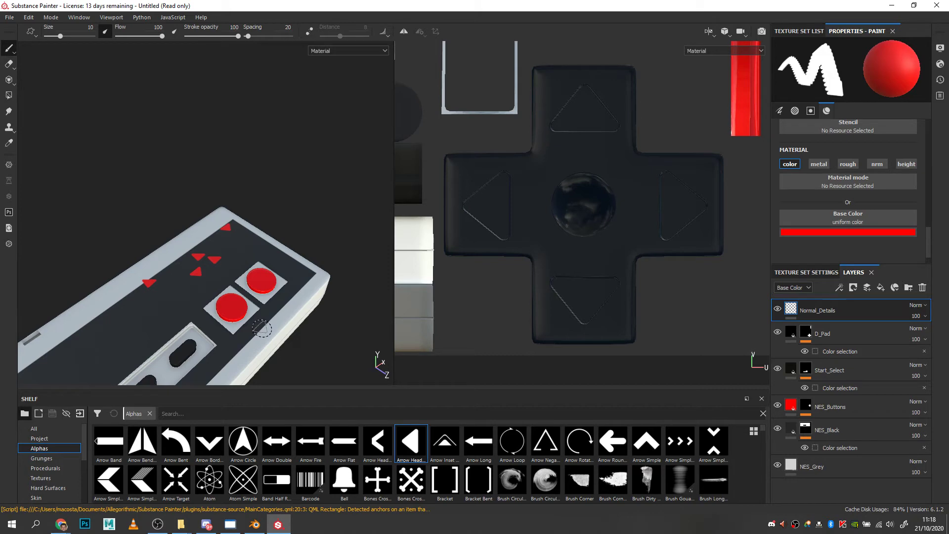
{"action": "left_click_drag", "start_coordinate": [315, 330], "coordinate": [281, 343], "text": "alt"}
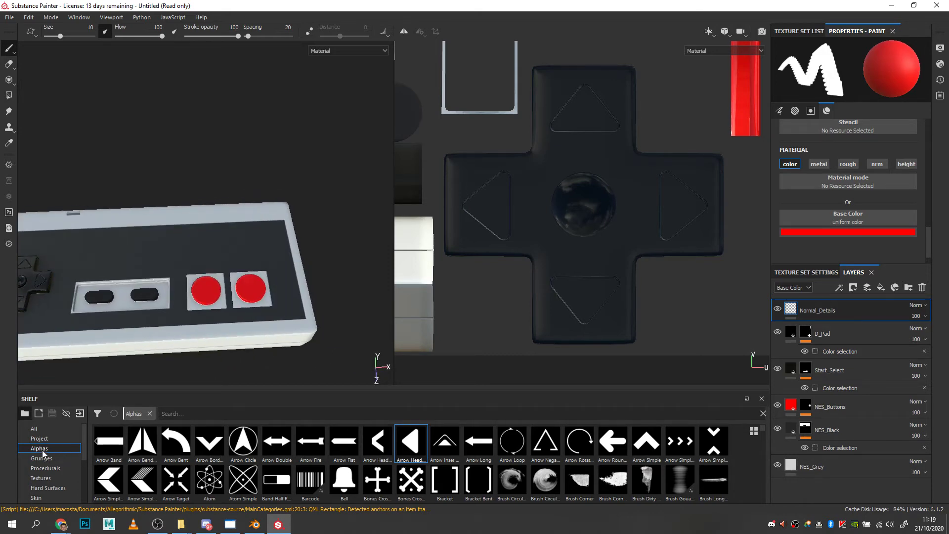
Step: Find the Font Orbitron alpha by searching "font", load it into the brush, level its text horizontally and enlarge the brush to about 33.64
{"action": "scroll", "coordinate": [323, 459], "scroll_direction": "down", "scroll_amount": 10}
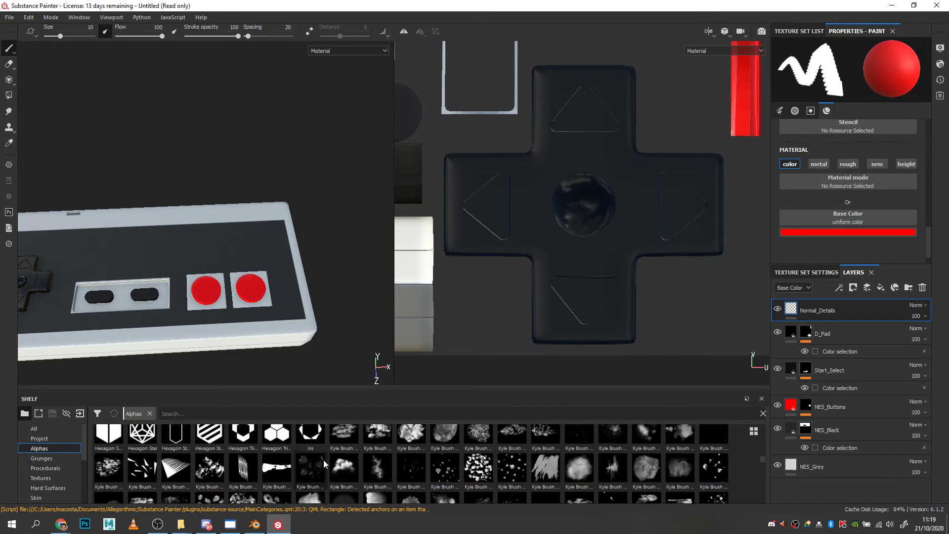
{"action": "left_click", "coordinate": [208, 413]}
{"action": "type", "text": "font"}
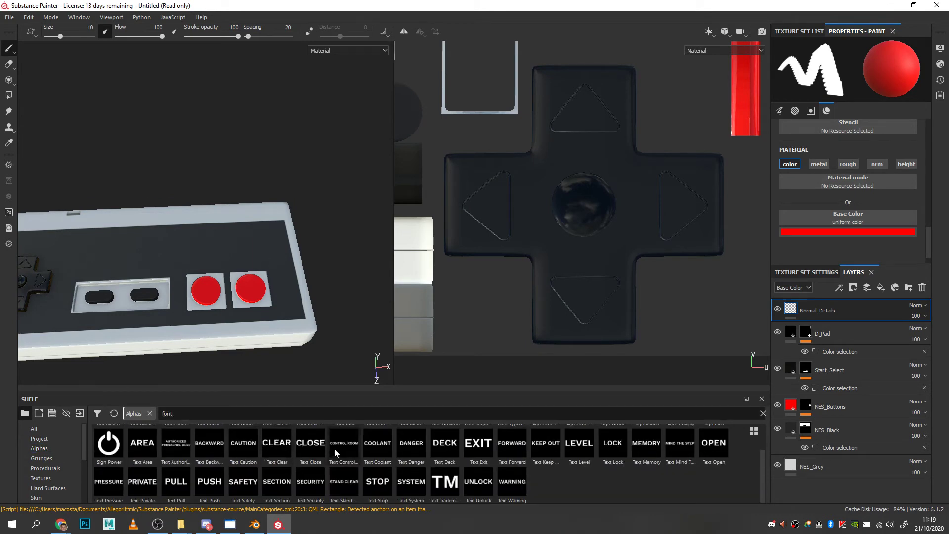
{"action": "scroll", "coordinate": [335, 455], "scroll_direction": "up", "scroll_amount": 1}
{"action": "left_click", "coordinate": [450, 439]}
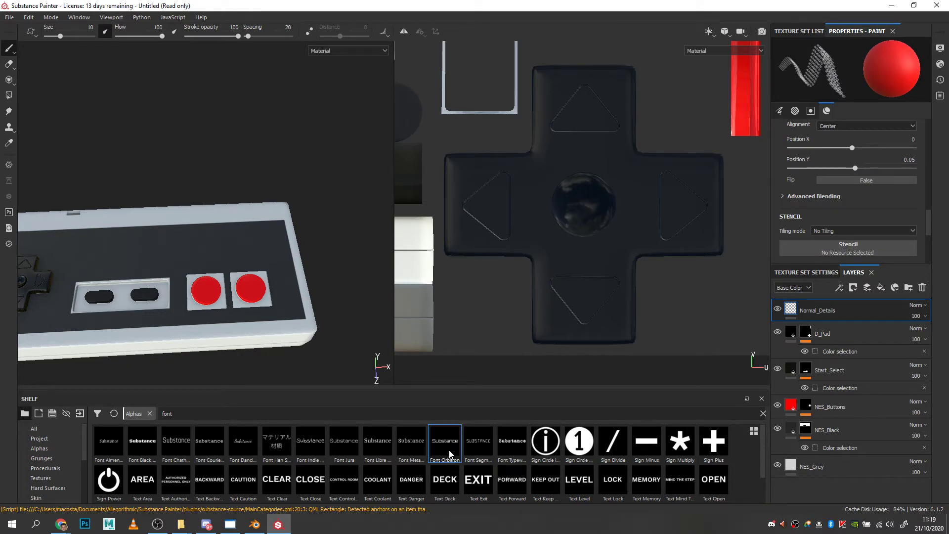
{"action": "mouse_move", "coordinate": [450, 454]}
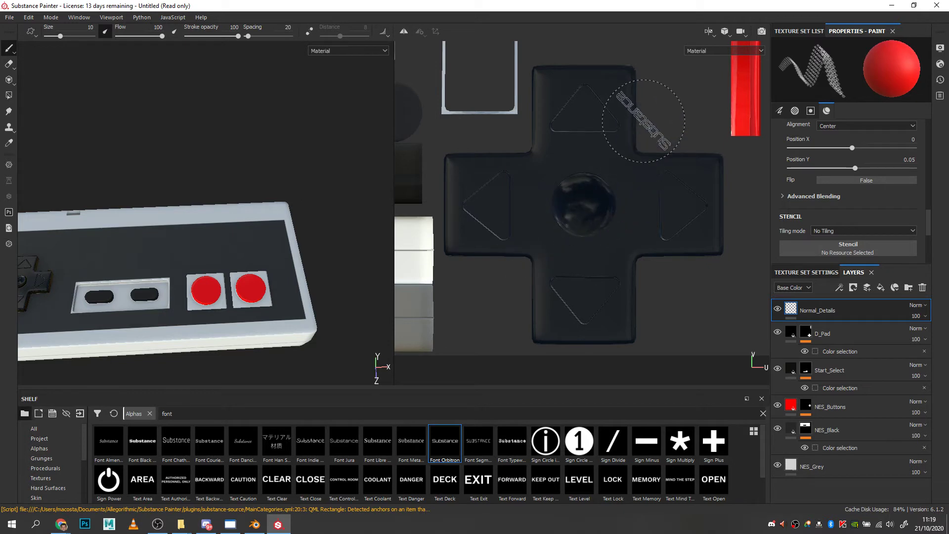
{"action": "left_click_drag", "start_coordinate": [614, 237], "coordinate": [620, 253], "text": "ctrl"}
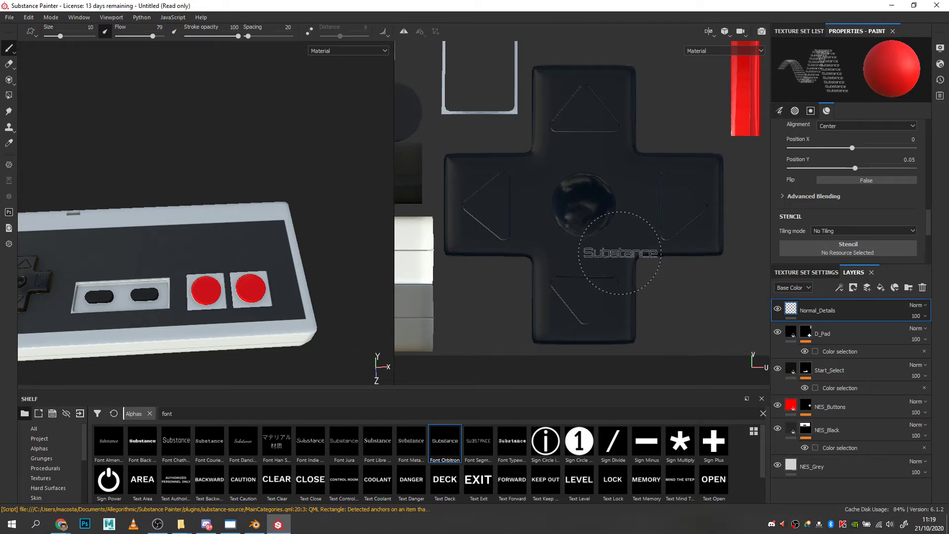
{"action": "right_click_drag", "start_coordinate": [620, 253], "coordinate": [618, 250], "text": "ctrl"}
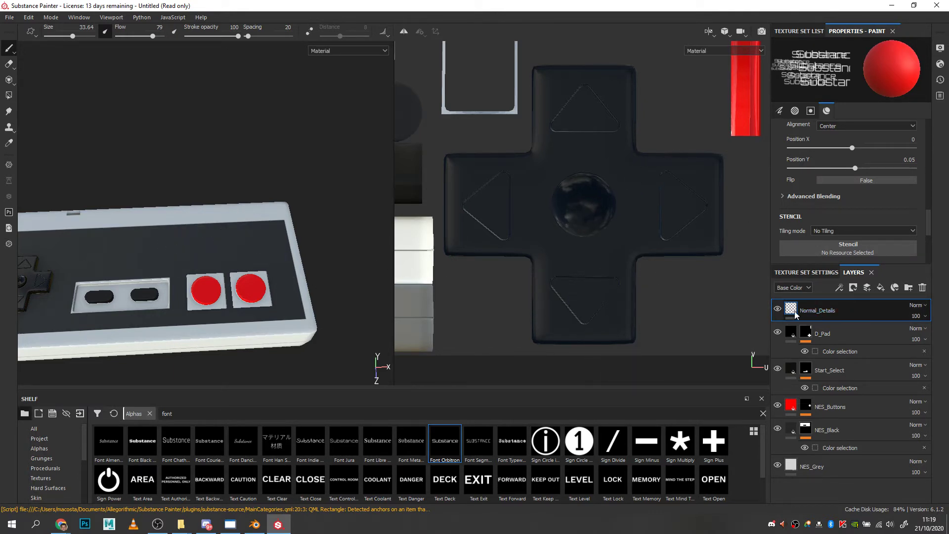
Step: Add a paint layer above Normal_Details and name it Painting_Text
{"action": "left_click", "coordinate": [869, 288]}
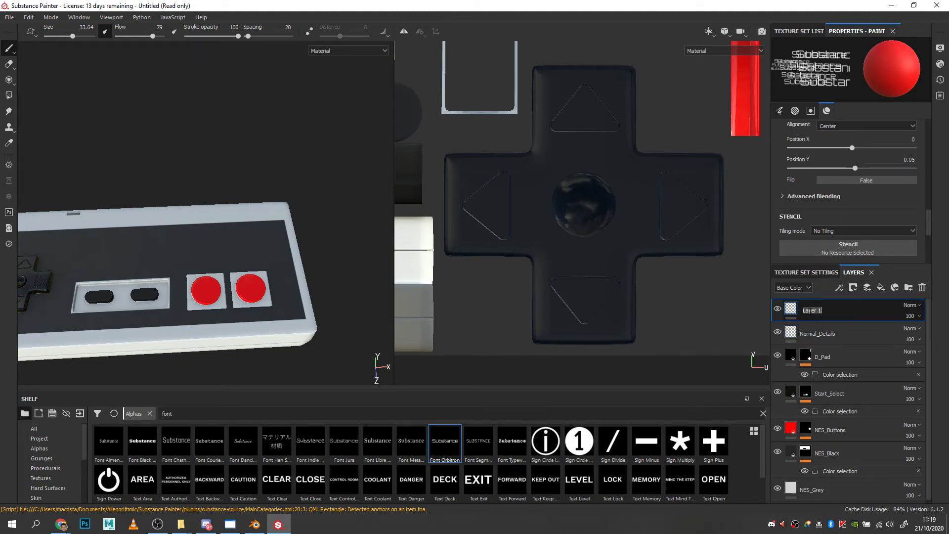
{"action": "type", "text": "Painting_Text"}
{"action": "key", "text": "Return"}
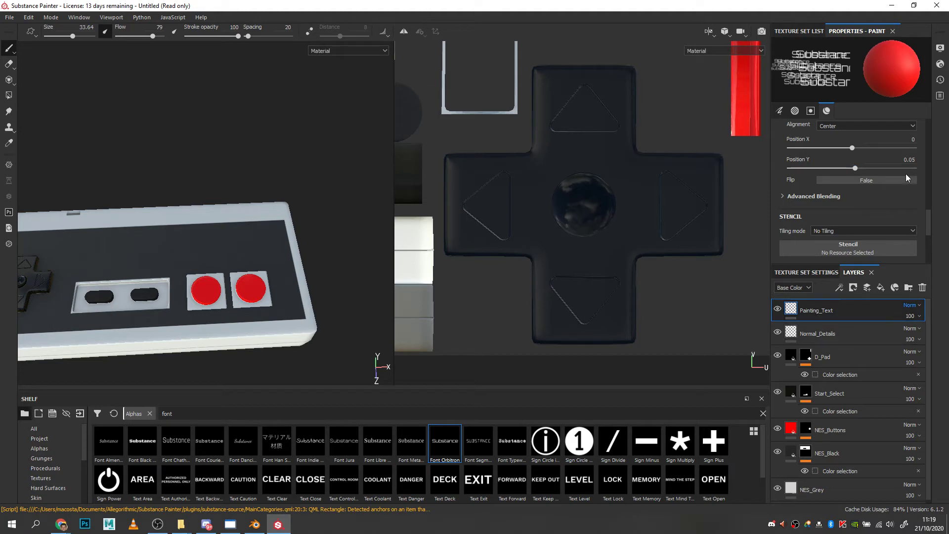
Step: Bring up the text parameters of the brush's Font Orbitron alpha
{"action": "left_click_drag", "start_coordinate": [929, 222], "coordinate": [928, 197]}
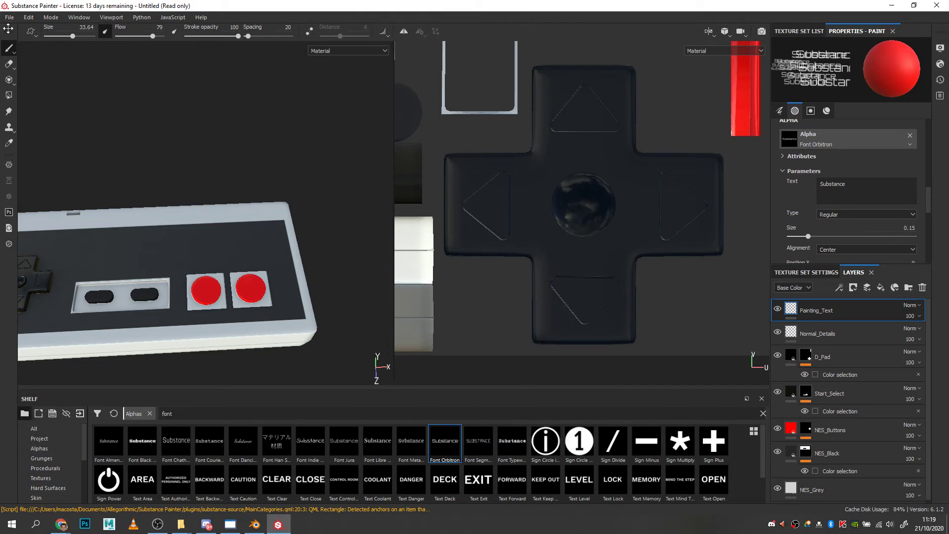
Step: Replace the Font Orbitron alpha's text with "Nintendo"
{"action": "left_click", "coordinate": [855, 188]}
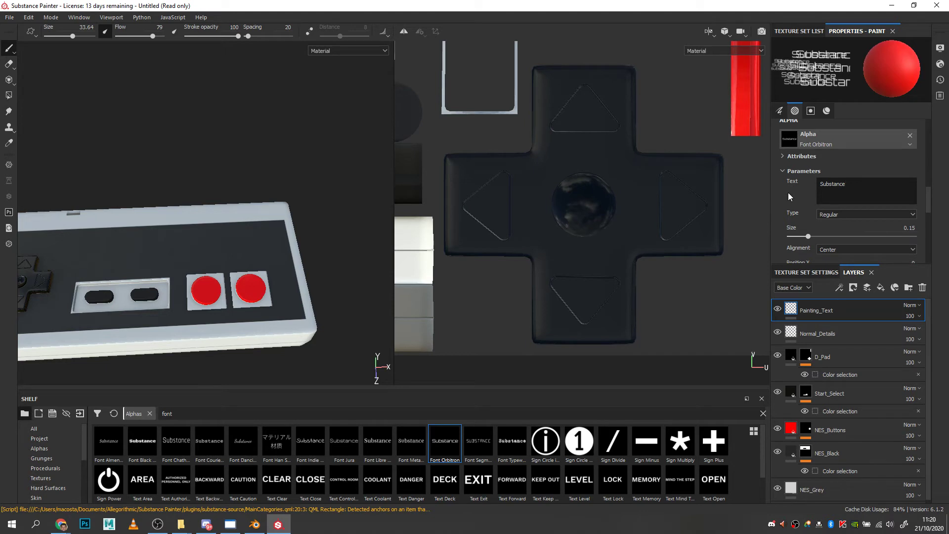
{"action": "key", "text": "BackSpace"}
{"action": "key", "text": "BackSpace"}
{"action": "key", "text": "BackSpace"}
{"action": "key", "text": "BackSpace"}
{"action": "key", "text": "BackSpace"}
{"action": "key", "text": "BackSpace"}
{"action": "key", "text": "BackSpace"}
{"action": "key", "text": "BackSpace"}
{"action": "key", "text": "BackSpace"}
{"action": "type", "text": "N"}
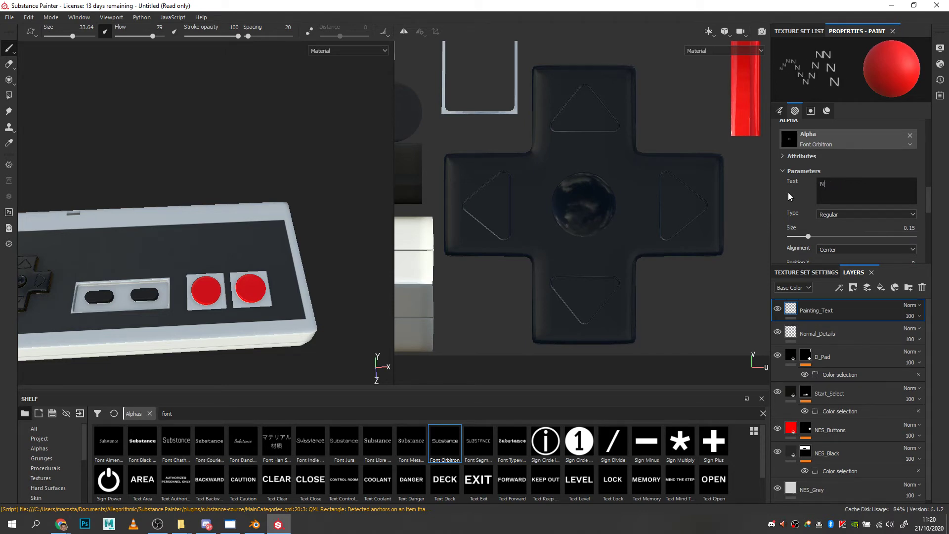
{"action": "type", "text": "in"}
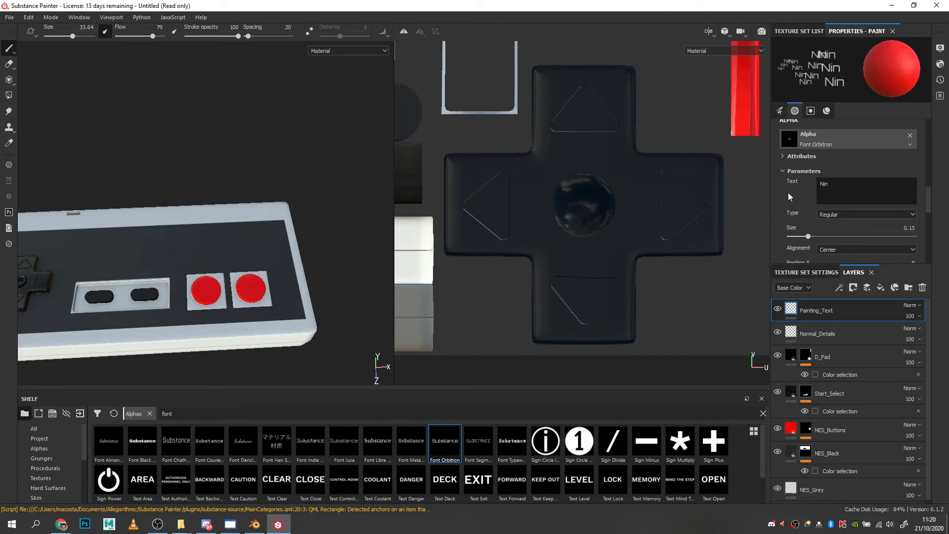
{"action": "type", "text": "tendo"}
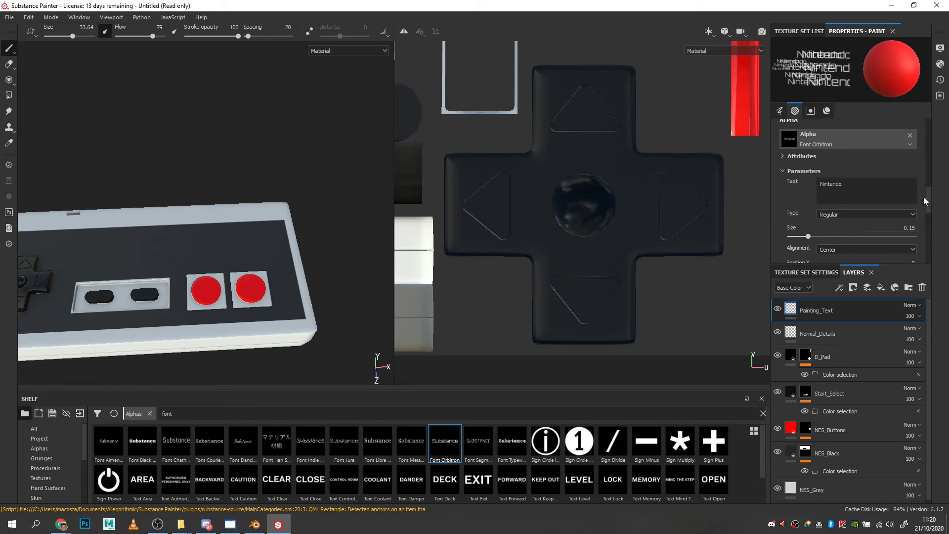
Step: Stamp the red Nintendo lettering on the dark faceplate above the two round buttons in the UV view, with a brush size of about 88
{"action": "left_click_drag", "start_coordinate": [924, 197], "coordinate": [924, 239]}
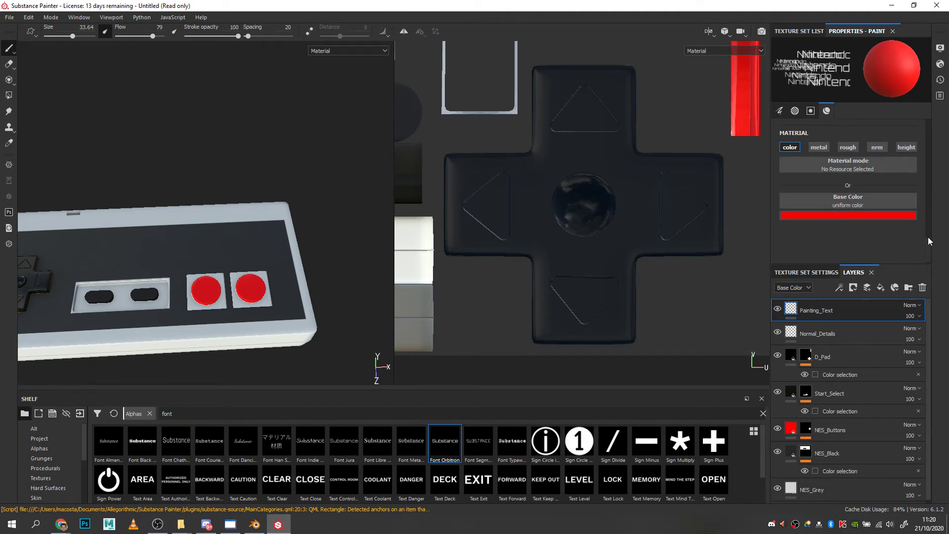
{"action": "left_click_drag", "start_coordinate": [929, 248], "coordinate": [928, 202]}
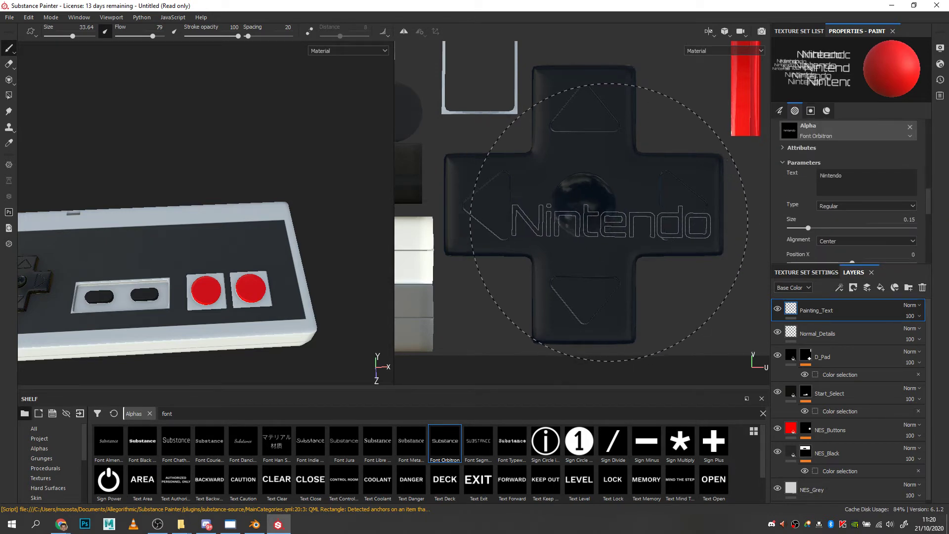
{"action": "middle_click_drag", "start_coordinate": [554, 185], "coordinate": [725, 420], "text": "alt"}
{"action": "middle_click_drag", "start_coordinate": [585, 222], "coordinate": [654, 342], "text": "alt"}
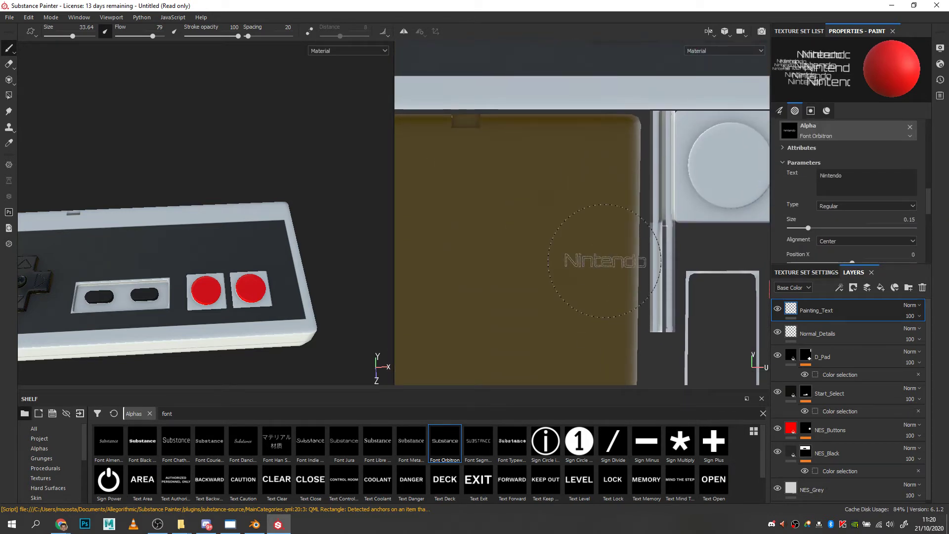
{"action": "middle_click_drag", "start_coordinate": [610, 293], "coordinate": [726, 531], "text": "alt"}
{"action": "mouse_move", "coordinate": [697, 157]}
{"action": "middle_mouse_down", "text": "alt"}
{"action": "mouse_move", "coordinate": [675, 184]}
{"action": "mouse_move", "coordinate": [491, 252]}
{"action": "mouse_move", "coordinate": [440, 247]}
{"action": "mouse_move", "coordinate": [467, 247]}
{"action": "middle_mouse_up", "text": "alt"}
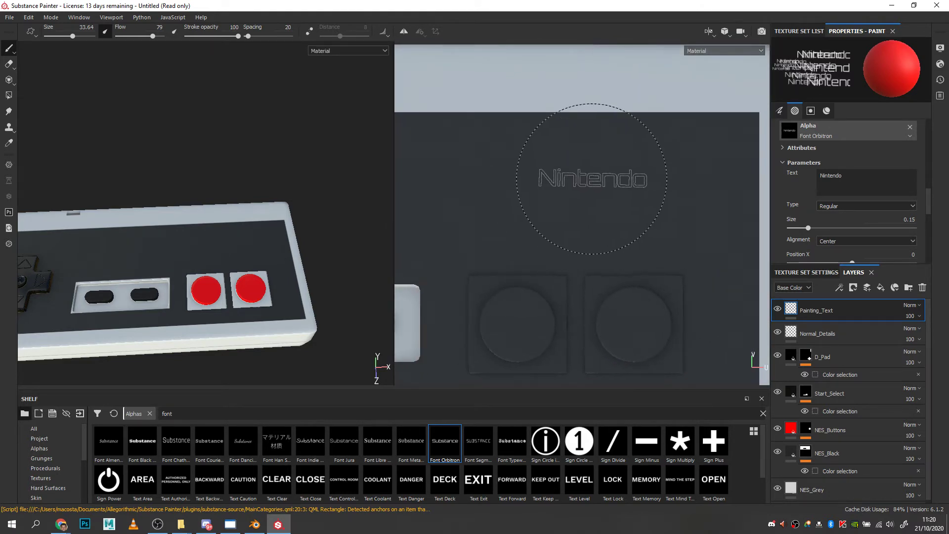
{"action": "right_click_drag", "start_coordinate": [588, 173], "coordinate": [642, 173], "text": "ctrl"}
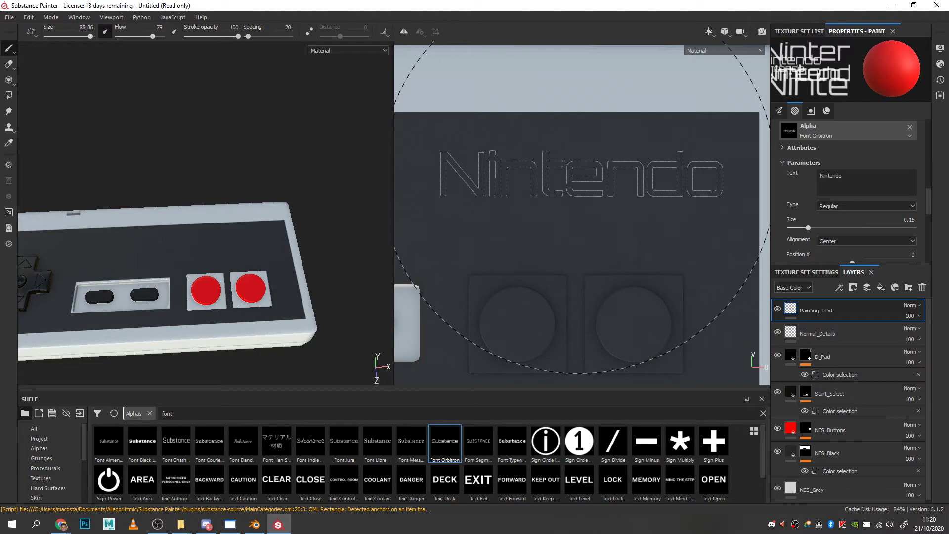
{"action": "left_click", "coordinate": [581, 177]}
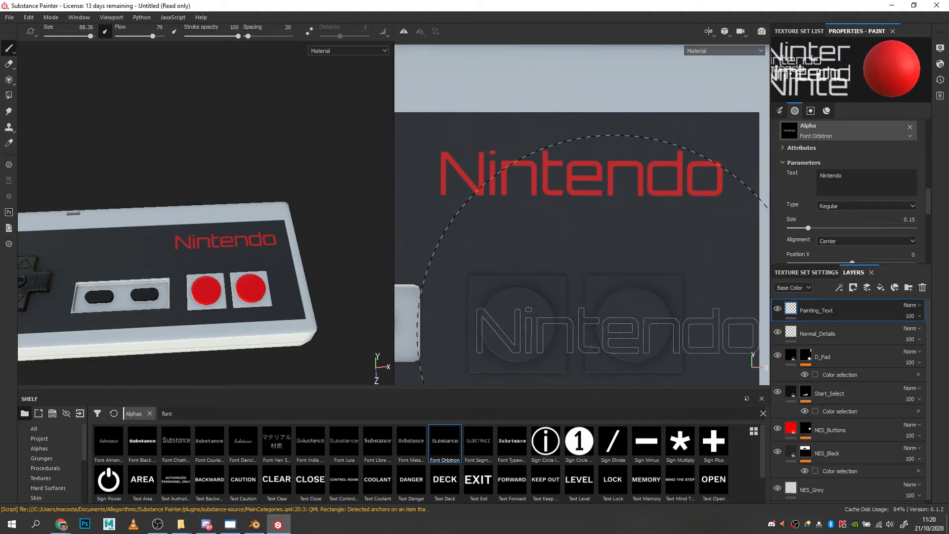
Step: Change the alpha text to "A" and stamp it below the right round button with a brush size of about 41
{"action": "left_click", "coordinate": [835, 177]}
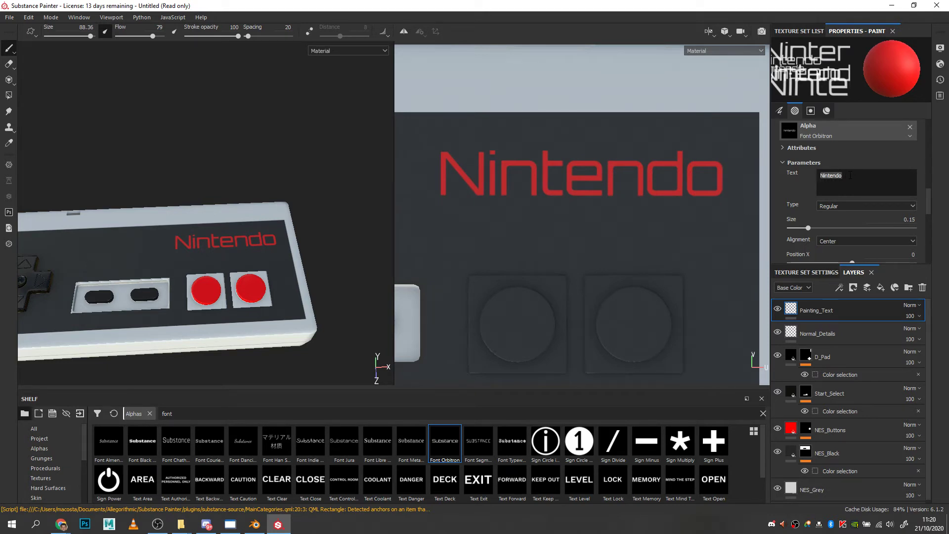
{"action": "type", "text": "A"}
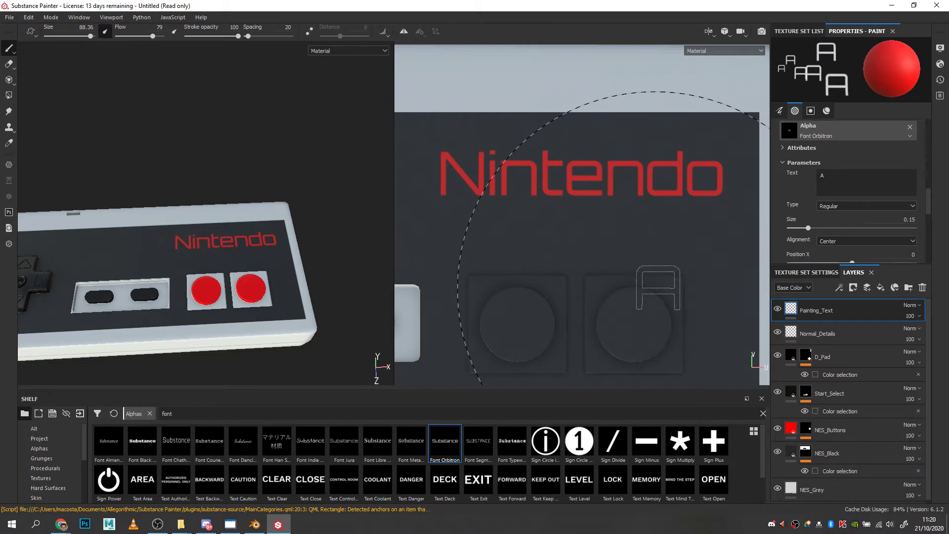
{"action": "middle_click_drag", "start_coordinate": [621, 297], "coordinate": [611, 202]}
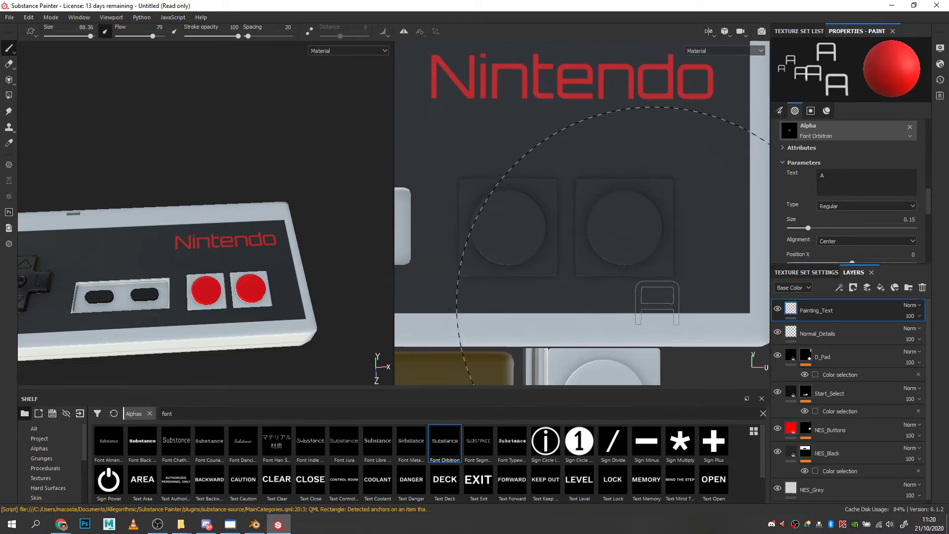
{"action": "key", "text": "ctrl"}
{"action": "right_click_drag", "start_coordinate": [658, 297], "coordinate": [632, 296], "text": "ctrl"}
{"action": "left_click", "coordinate": [661, 295]}
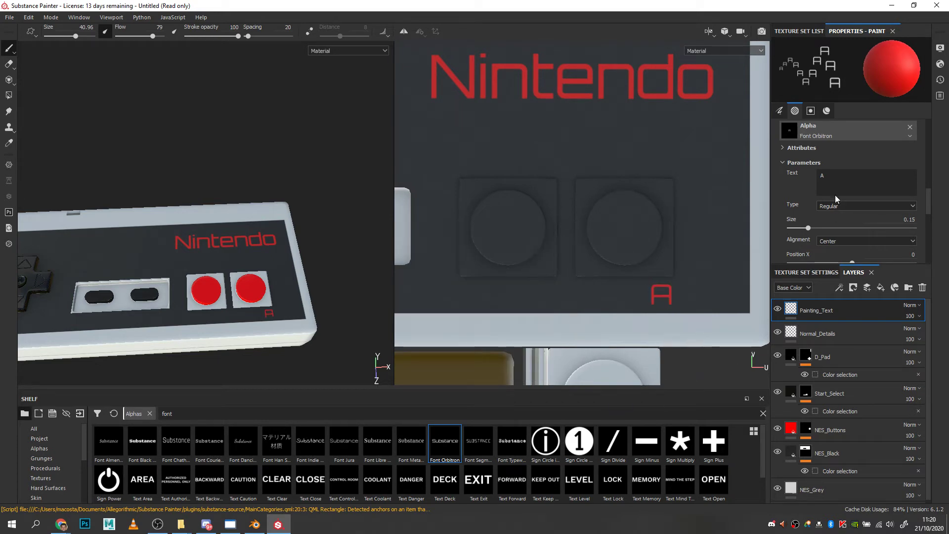
Step: Change the alpha text to "B" and stamp it below the left round button, level with the A
{"action": "type", "text": "b"}
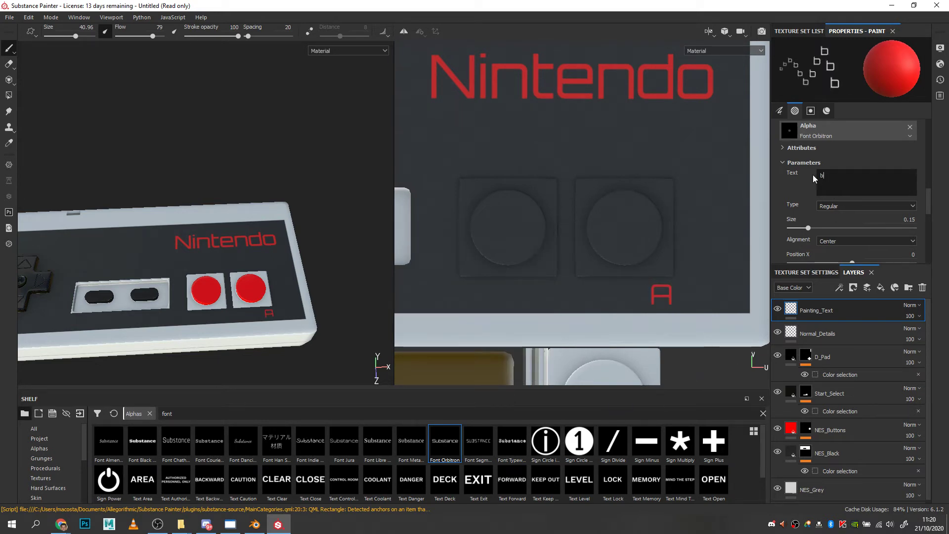
{"action": "key", "text": "BackSpace"}
{"action": "type", "text": "B"}
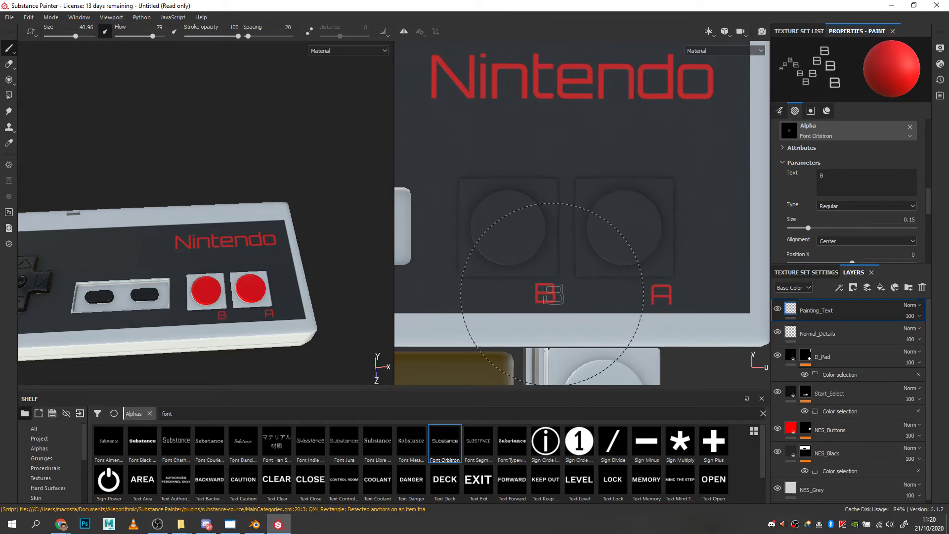
{"action": "left_click_drag", "start_coordinate": [327, 326], "coordinate": [255, 299], "text": "alt"}
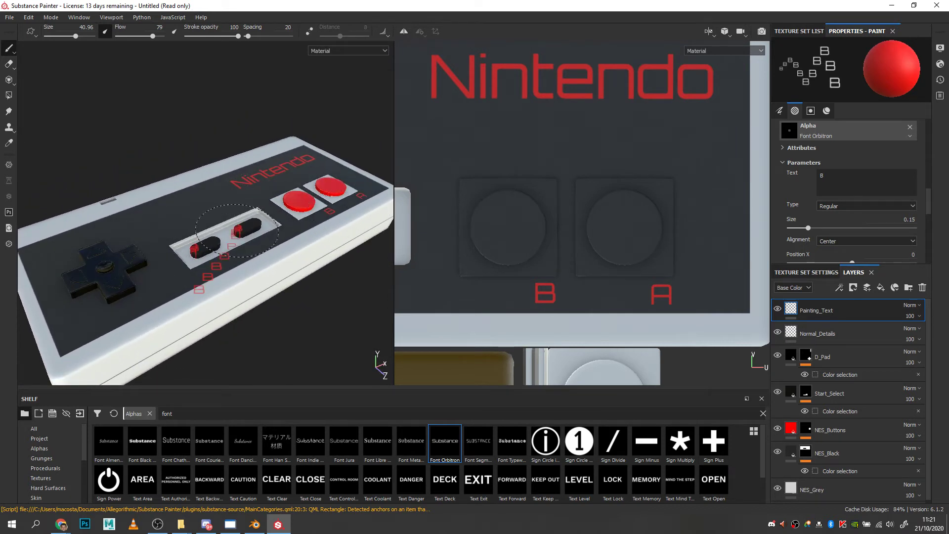
{"action": "mouse_move", "coordinate": [321, 300]}
{"action": "left_mouse_down", "text": "alt"}
{"action": "mouse_move", "coordinate": [311, 321]}
{"action": "mouse_move", "coordinate": [313, 303]}
{"action": "mouse_move", "coordinate": [291, 292]}
{"action": "left_mouse_up", "text": "alt"}
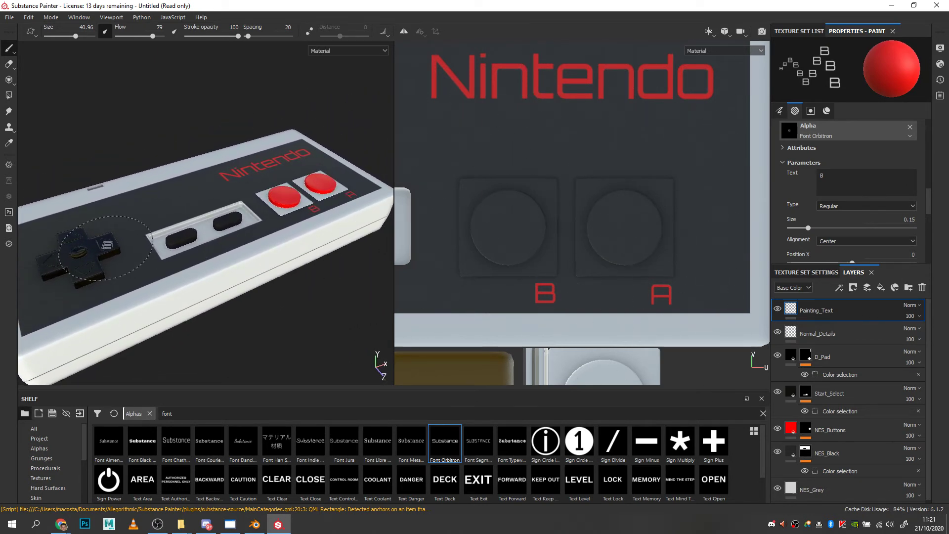
{"action": "mouse_move", "coordinate": [275, 294]}
{"action": "left_mouse_down", "text": "alt"}
{"action": "mouse_move", "coordinate": [275, 318]}
{"action": "mouse_move", "coordinate": [415, 233]}
{"action": "mouse_move", "coordinate": [388, 169]}
{"action": "mouse_move", "coordinate": [339, 169]}
{"action": "left_mouse_up", "text": "alt"}
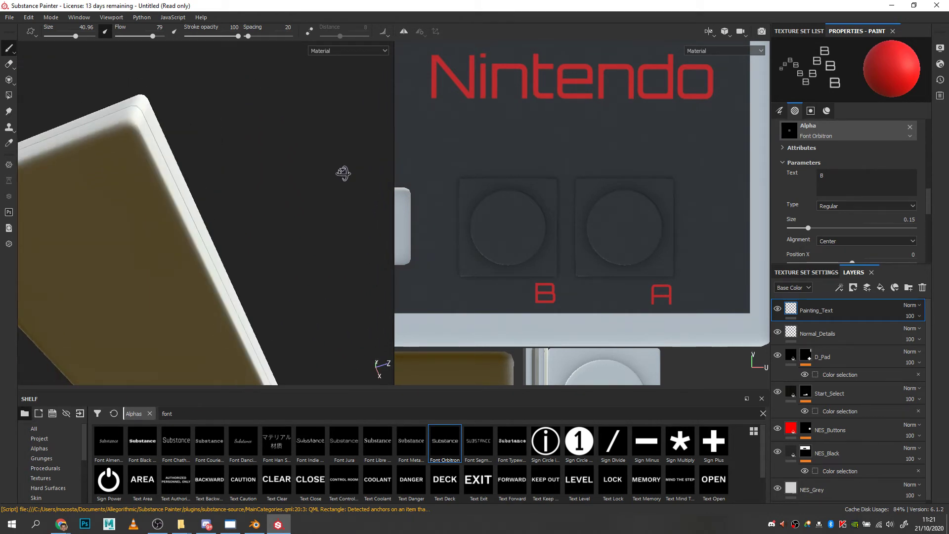
{"action": "left_click_drag", "start_coordinate": [65, 258], "coordinate": [249, 198], "text": "alt"}
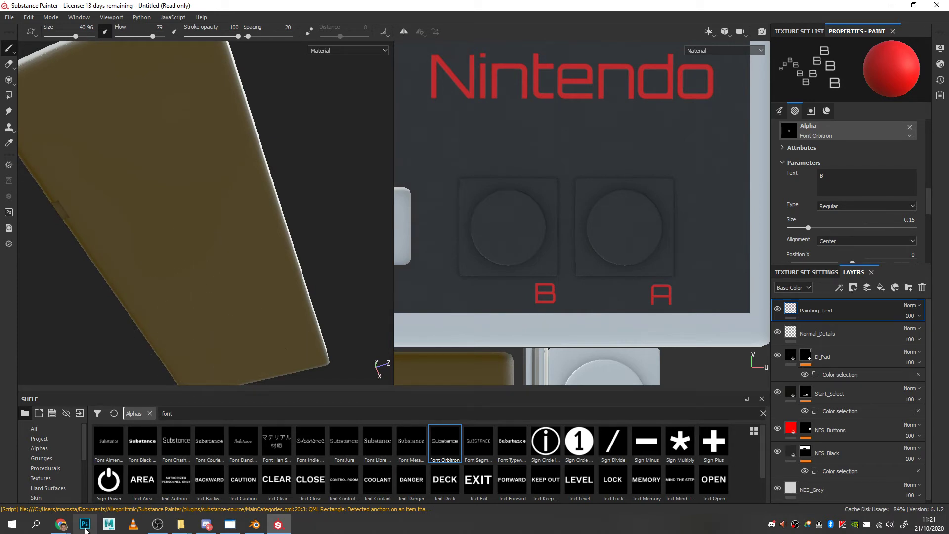
Step: Switch to Chrome and open the NintendoRearControllerNormalMap.tga attachment from the class stream's NES controller Help post
{"action": "left_click", "coordinate": [66, 529]}
{"action": "left_click", "coordinate": [70, 482]}
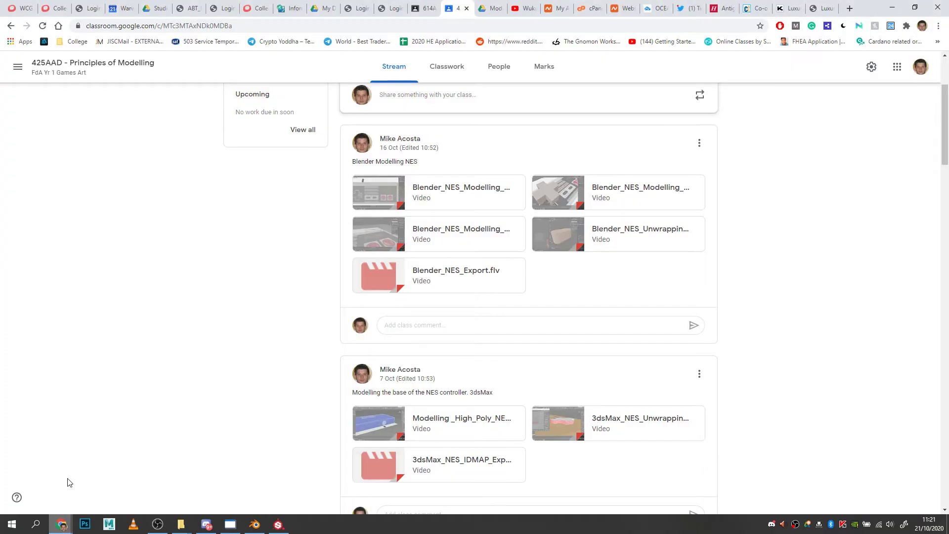
{"action": "scroll", "coordinate": [553, 312], "scroll_direction": "down", "scroll_amount": 8}
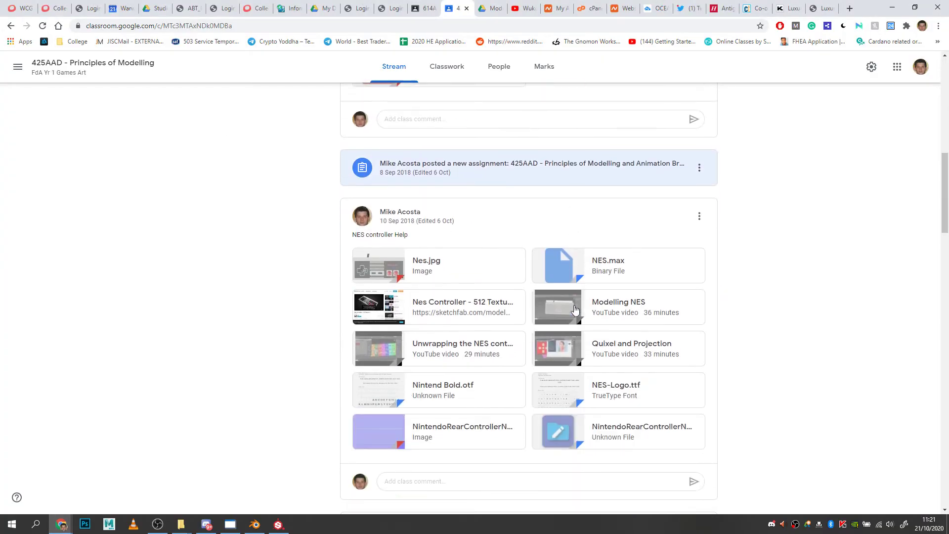
{"action": "left_click", "coordinate": [631, 431]}
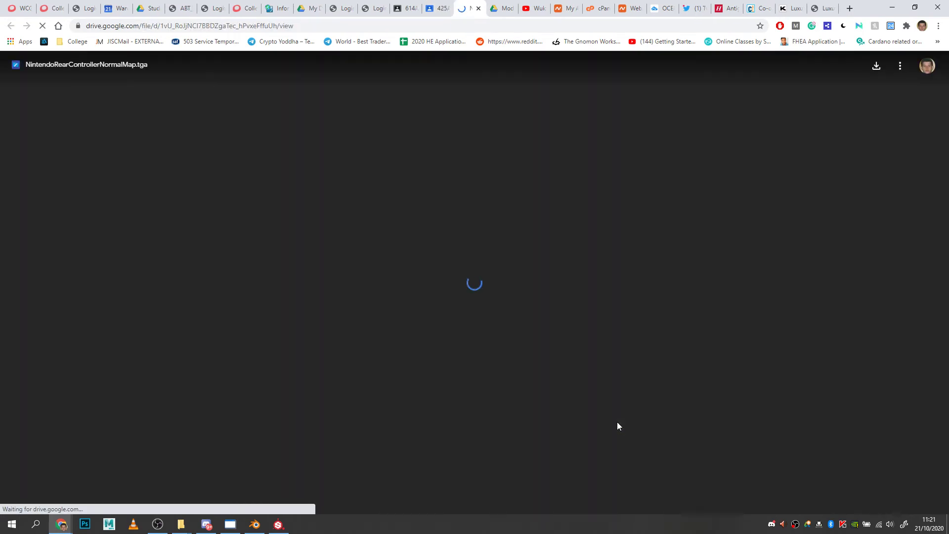
Step: Download NintendoRearControllerNormalMap as a TGA file into the Blender folder on the D: drive
{"action": "left_click", "coordinate": [876, 66]}
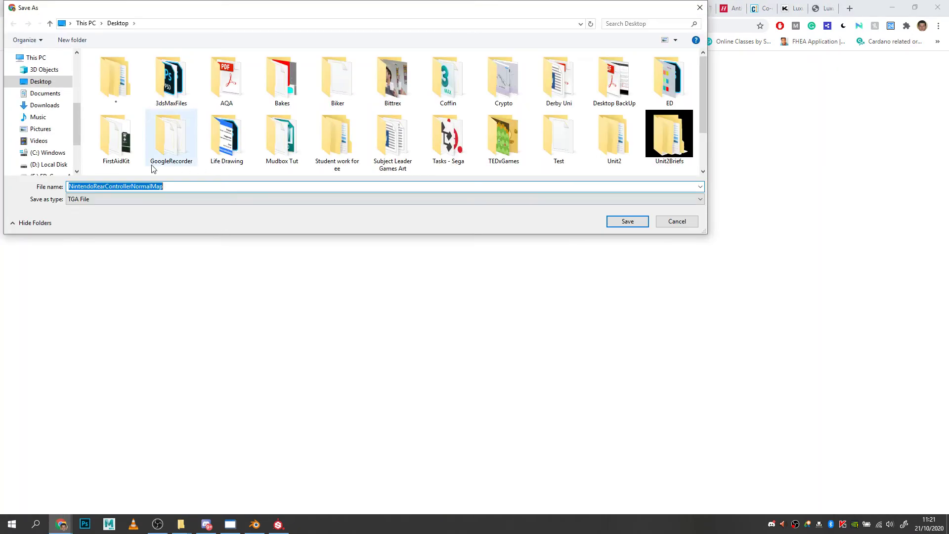
{"action": "left_click", "coordinate": [43, 167]}
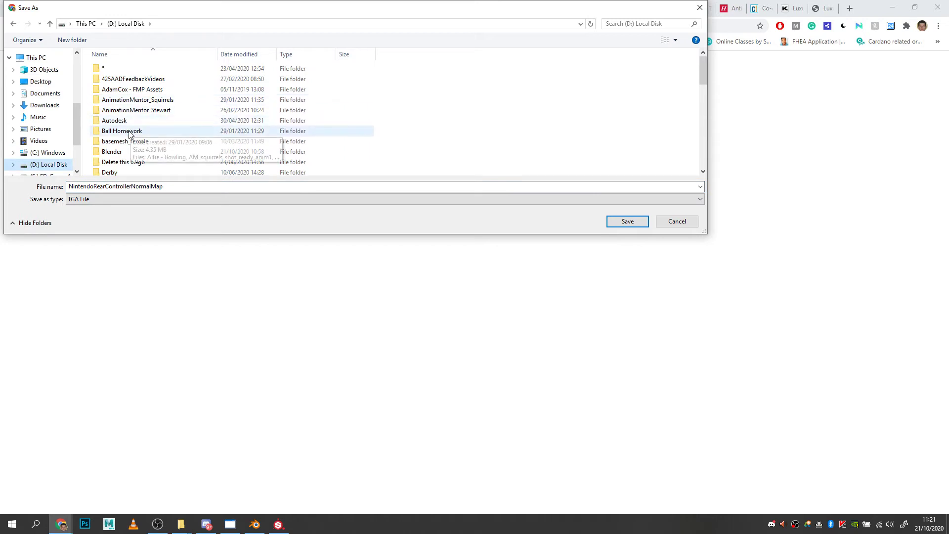
{"action": "double_click", "coordinate": [127, 155]}
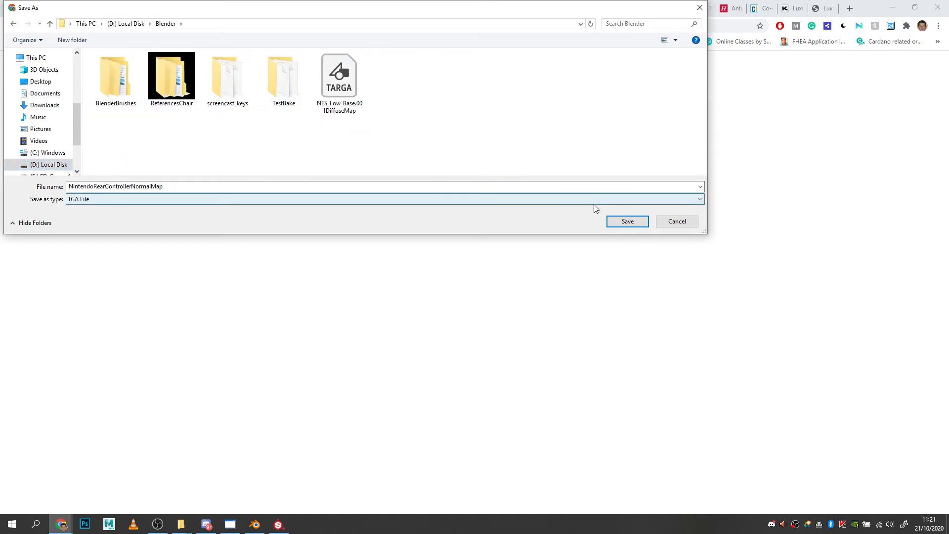
{"action": "left_click", "coordinate": [627, 221]}
Step: Return to Substance Painter and add NintendoRearControllerNormalMap.tga from the Blender folder to the resources to import
{"action": "left_click", "coordinate": [279, 529]}
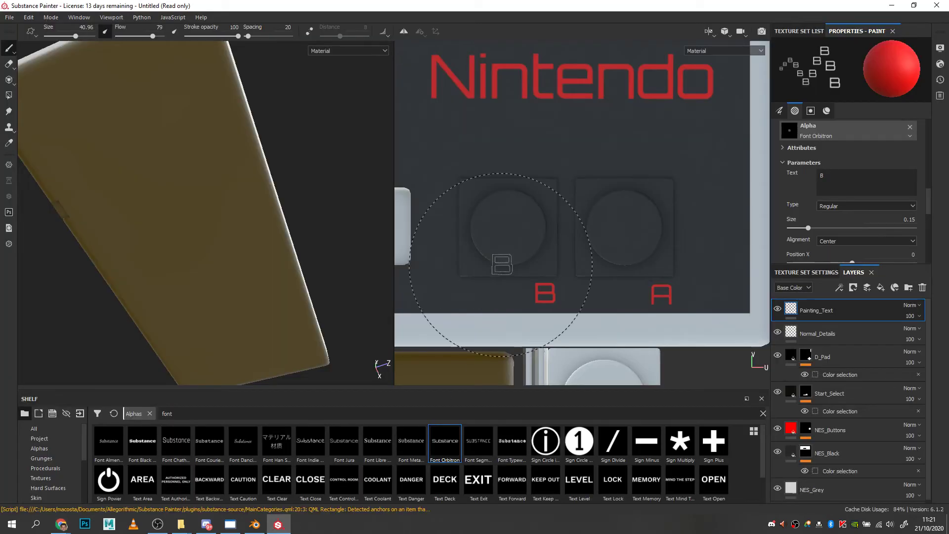
{"action": "left_click", "coordinate": [9, 17]}
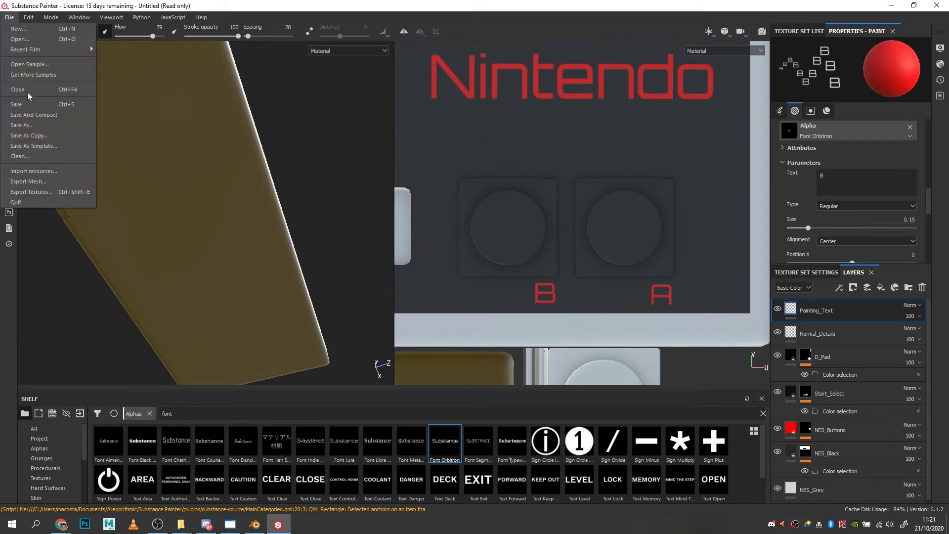
{"action": "left_click", "coordinate": [48, 171]}
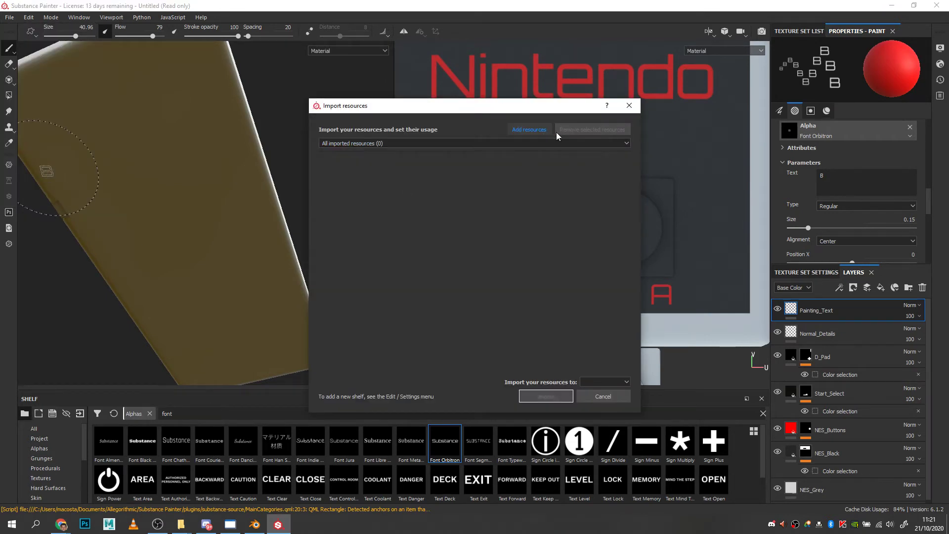
{"action": "left_click", "coordinate": [529, 130]}
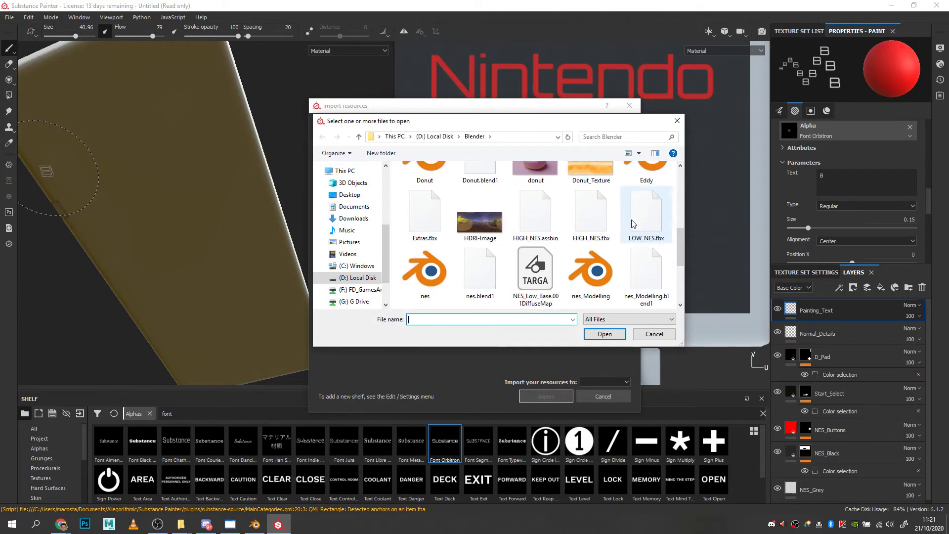
{"action": "scroll", "coordinate": [578, 283], "scroll_direction": "down", "scroll_amount": 1}
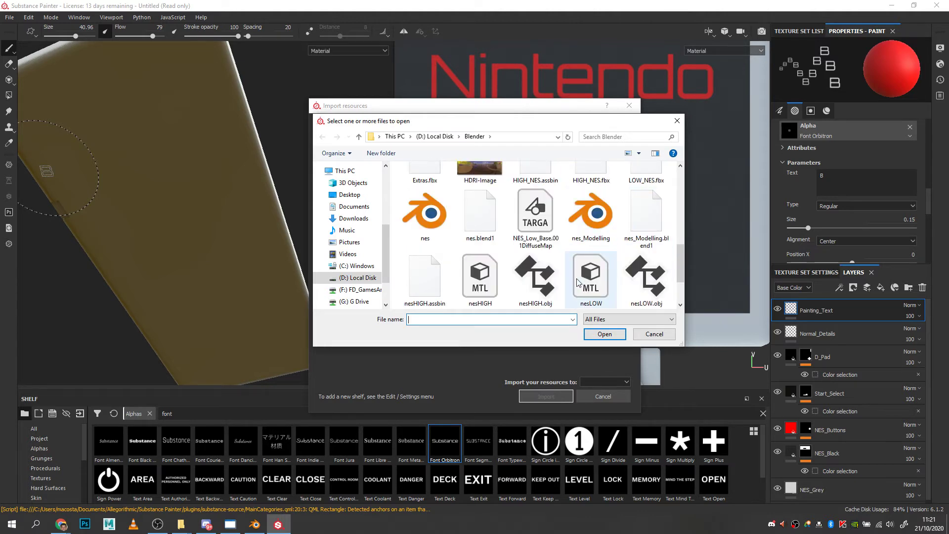
{"action": "scroll", "coordinate": [578, 283], "scroll_direction": "down", "scroll_amount": 1}
{"action": "left_click", "coordinate": [424, 270]}
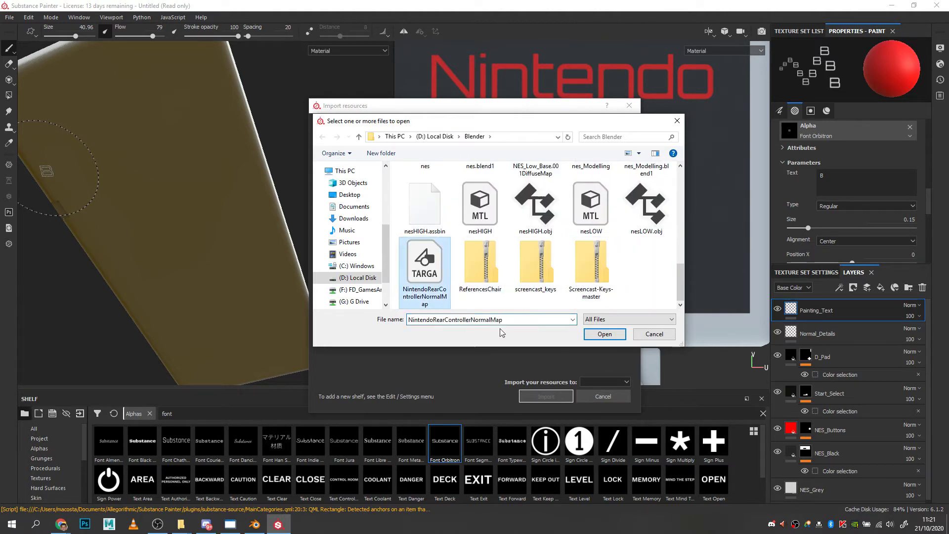
{"action": "left_click", "coordinate": [606, 334]}
Step: Set NintendoRearControllerNormalMap.tga's usage to texture and import it into the current project 'Untitled'
{"action": "left_click", "coordinate": [604, 158]}
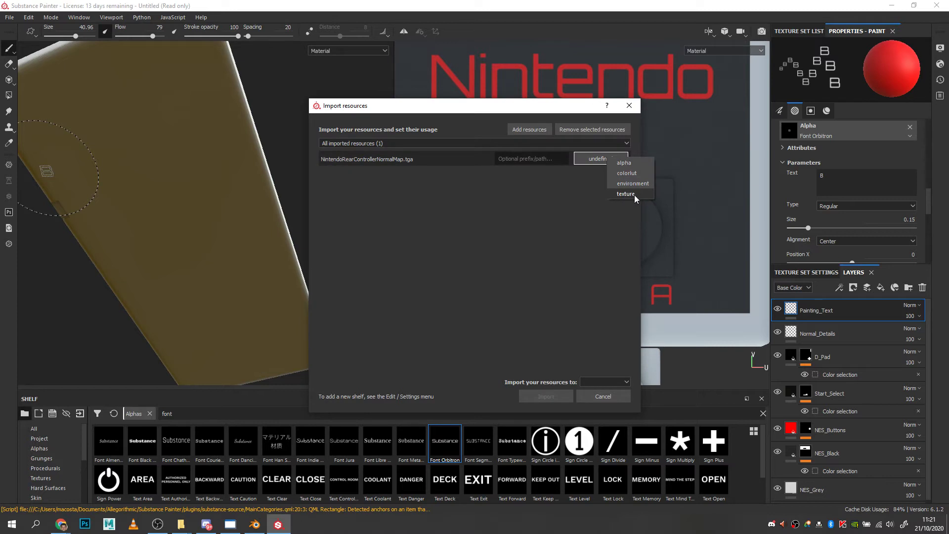
{"action": "left_click", "coordinate": [636, 196]}
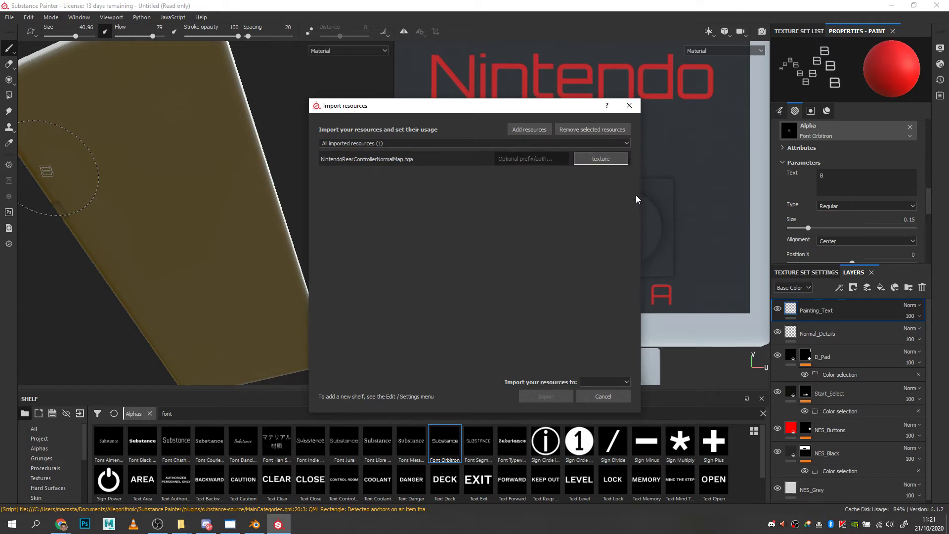
{"action": "left_click", "coordinate": [593, 383]}
{"action": "left_click", "coordinate": [604, 395]}
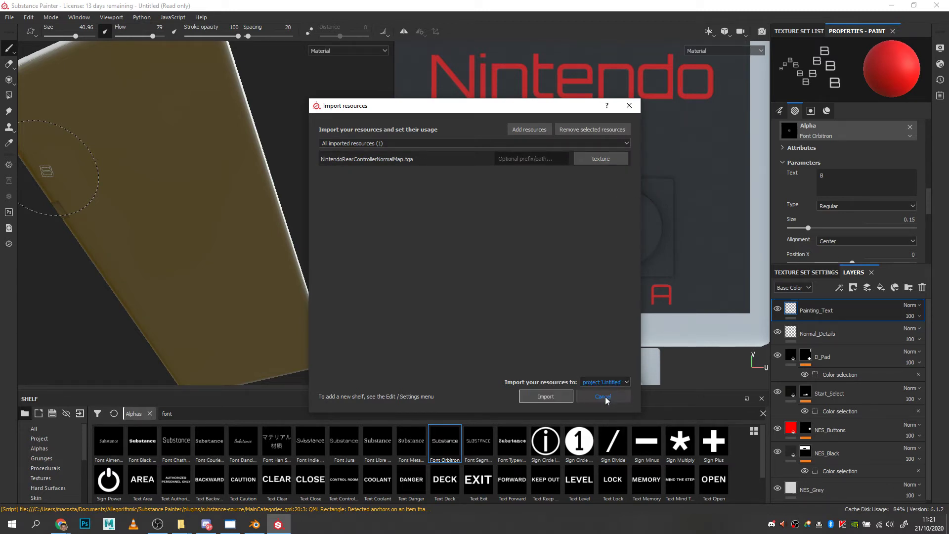
{"action": "left_click", "coordinate": [558, 397]}
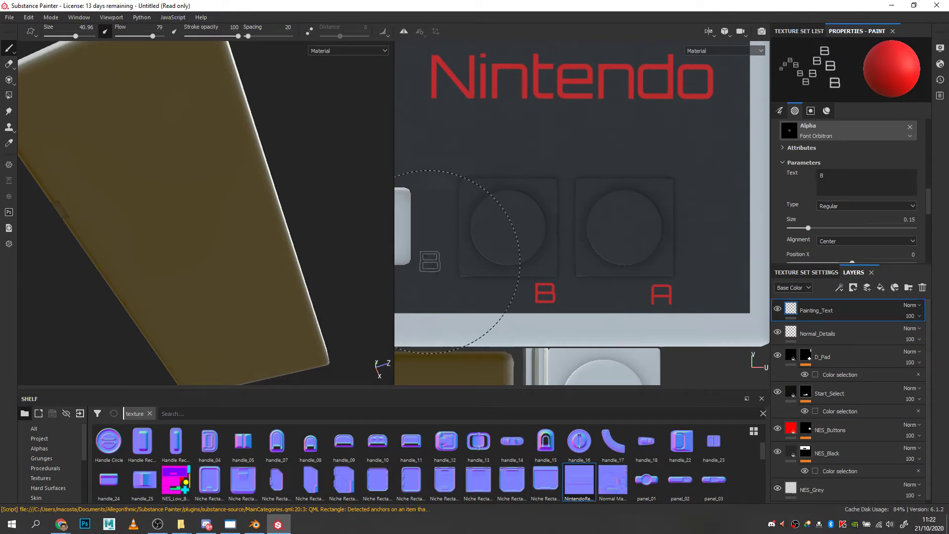
Step: Add a paint layer named Normal above Painting_Text and remove the Font Orbitron alpha from the brush
{"action": "left_click", "coordinate": [9, 47]}
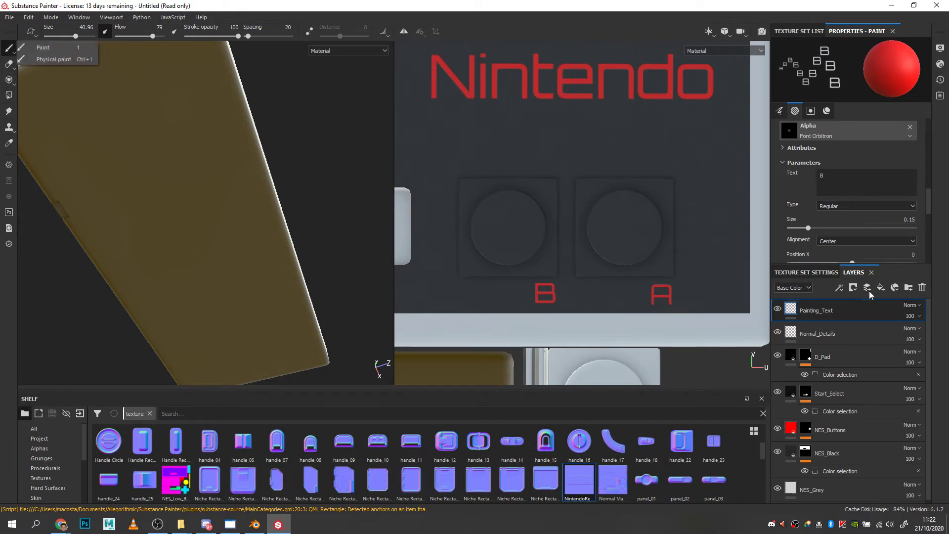
{"action": "left_click", "coordinate": [867, 288]}
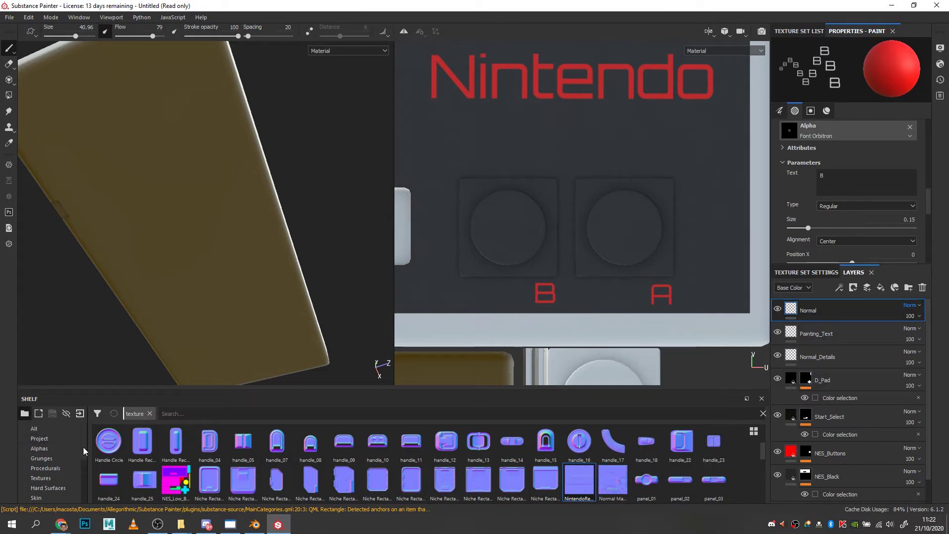
{"action": "scroll", "coordinate": [882, 194], "scroll_direction": "down", "scroll_amount": 2}
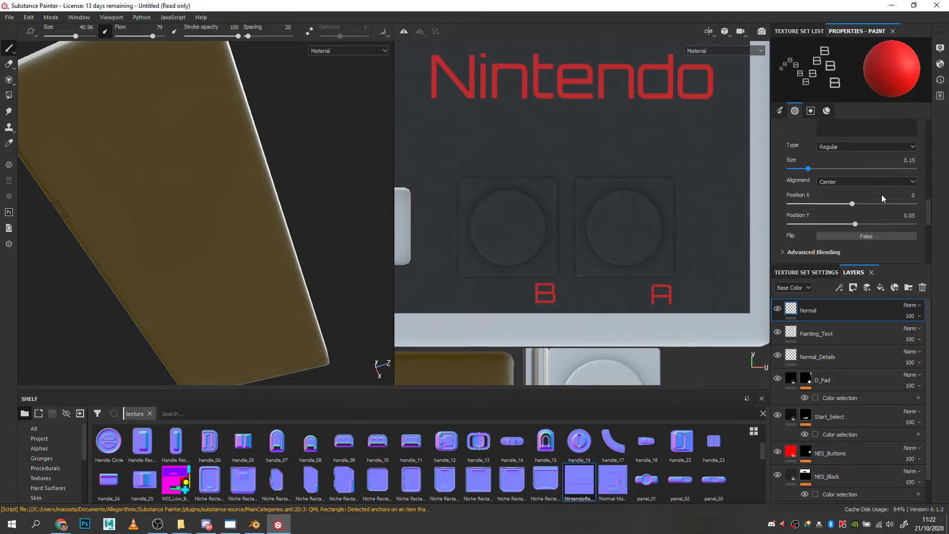
{"action": "scroll", "coordinate": [880, 195], "scroll_direction": "up", "scroll_amount": 4}
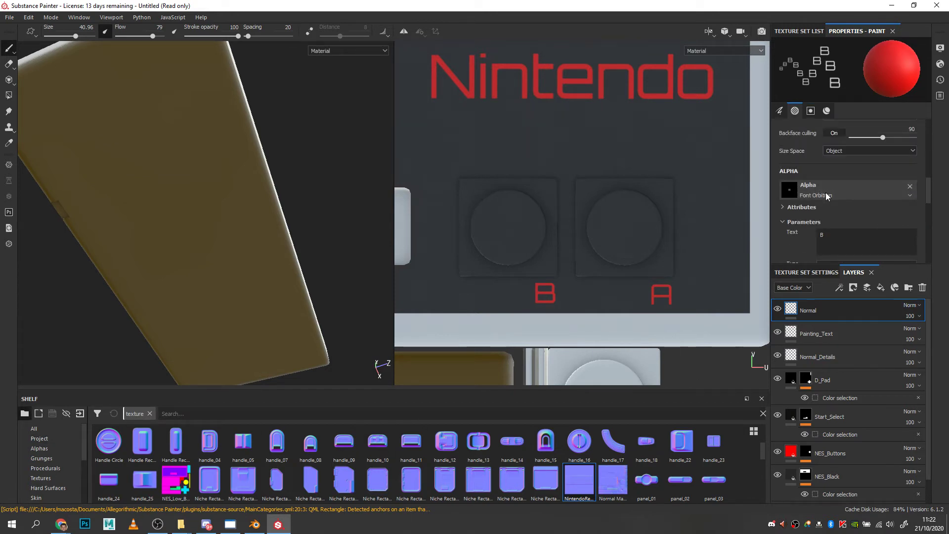
{"action": "left_click", "coordinate": [910, 188]}
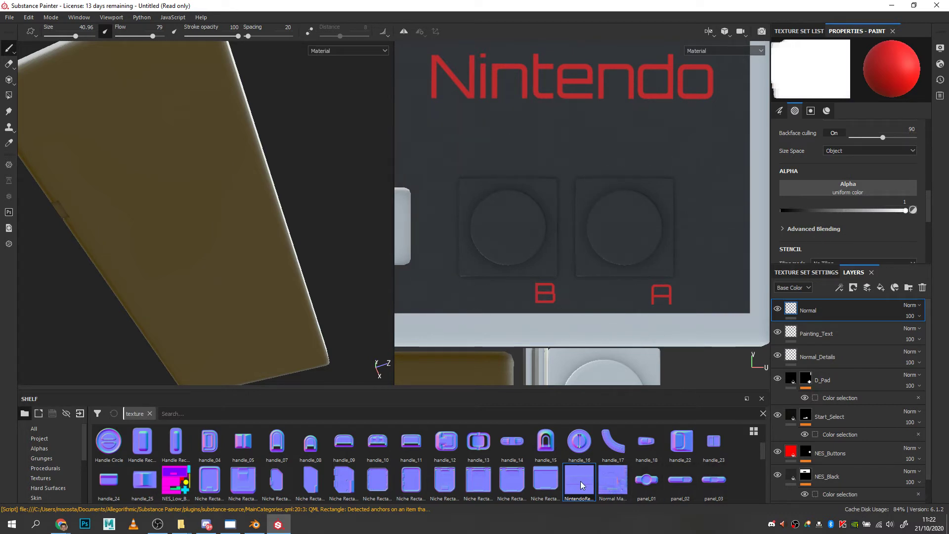
{"action": "mouse_move", "coordinate": [580, 482]}
{"action": "left_click", "coordinate": [190, 238]}
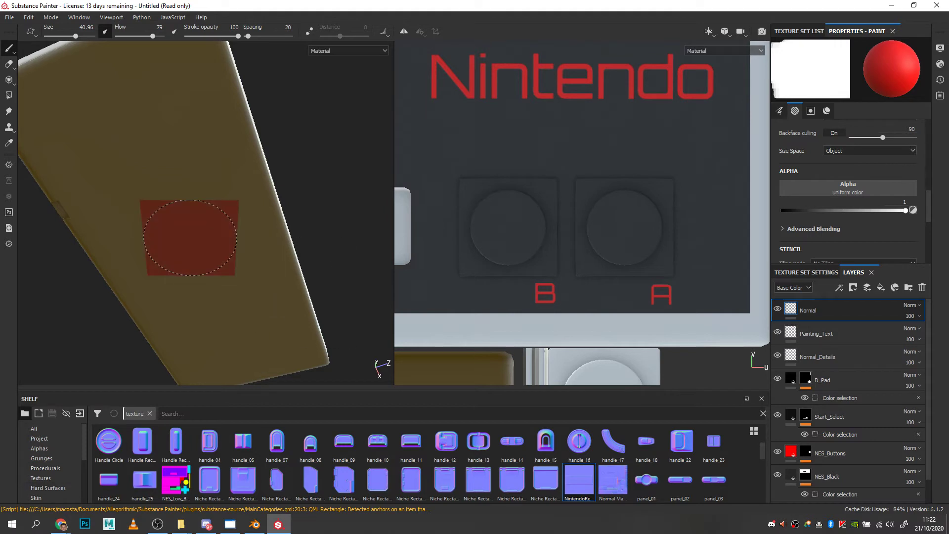
{"action": "key", "text": "ctrl+z"}
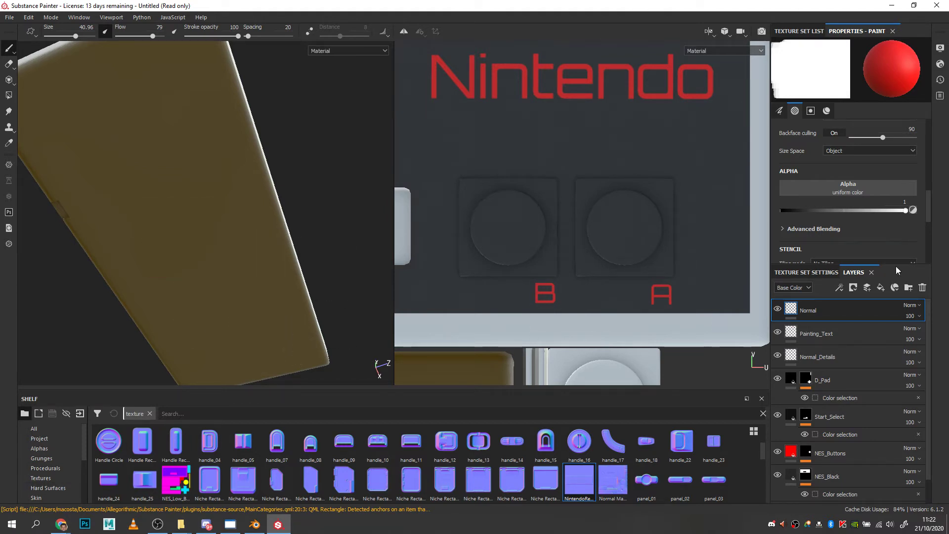
Step: Restrict the brush material to the nrm channel and assign NintendoRearControllerNormalMap as its Normal
{"action": "scroll", "coordinate": [919, 225], "scroll_direction": "down", "scroll_amount": 5}
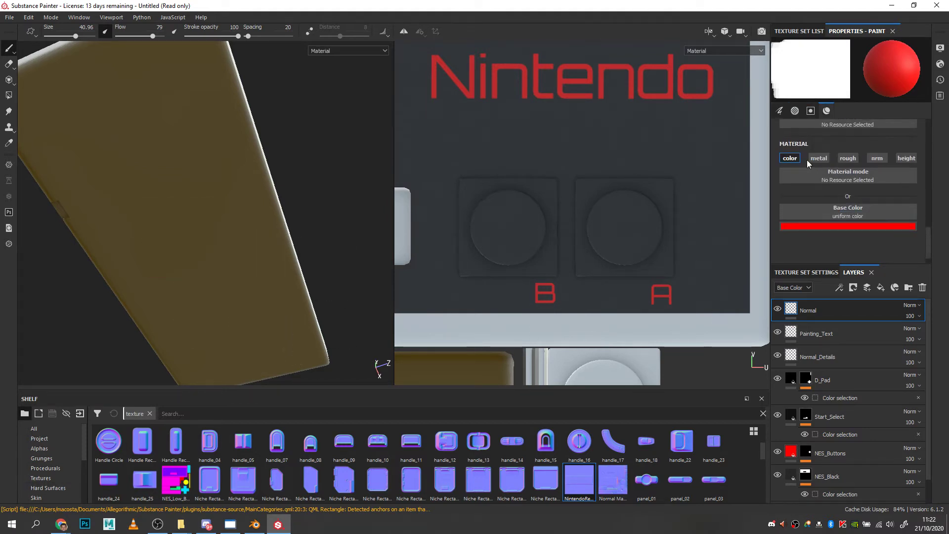
{"action": "left_click", "coordinate": [899, 159]}
{"action": "left_click", "coordinate": [880, 159]}
{"action": "left_click", "coordinate": [912, 159]}
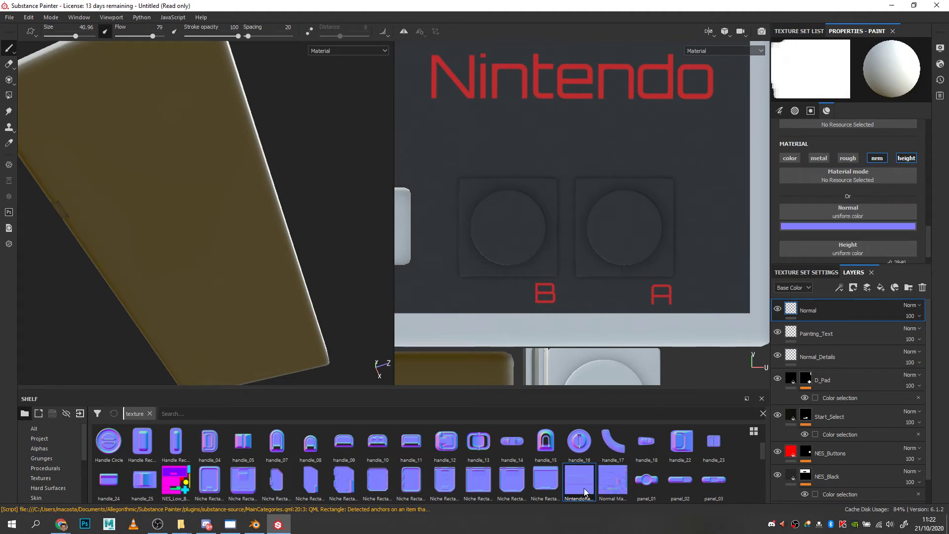
{"action": "left_click_drag", "start_coordinate": [583, 488], "coordinate": [845, 211]}
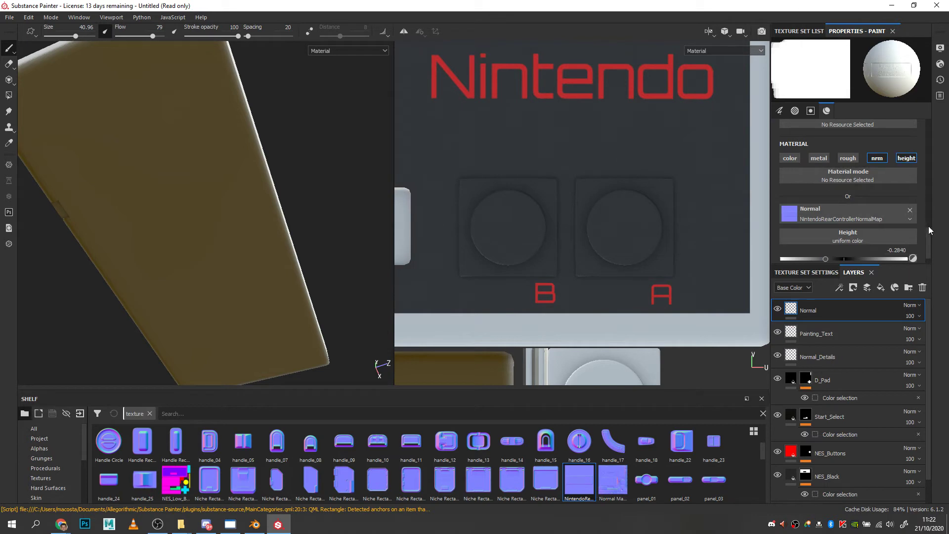
{"action": "scroll", "coordinate": [928, 229], "scroll_direction": "down", "scroll_amount": 1}
{"action": "left_click", "coordinate": [906, 142]}
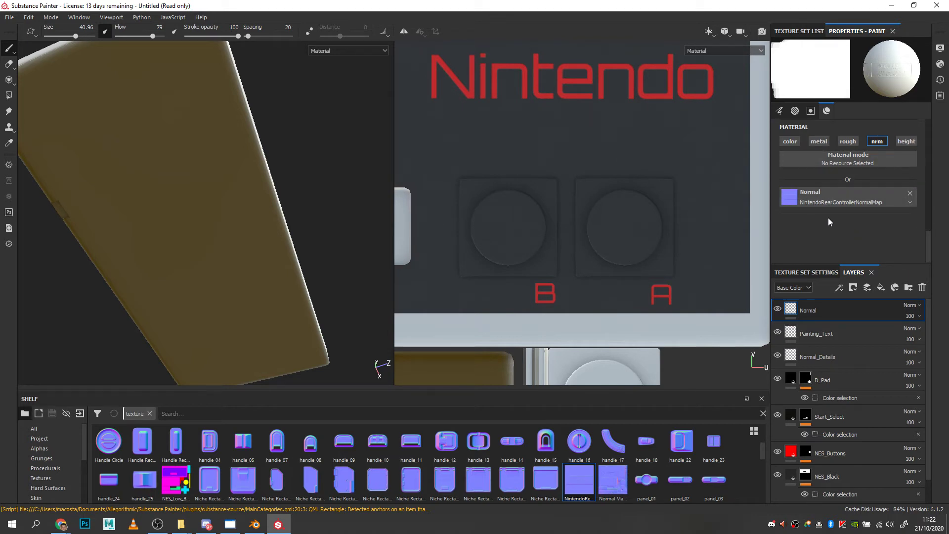
Step: Try stamping the normal map on the controller's brown rear panel, enlarging the brush to size 77.44, and undo the stamps
{"action": "left_click", "coordinate": [151, 195]}
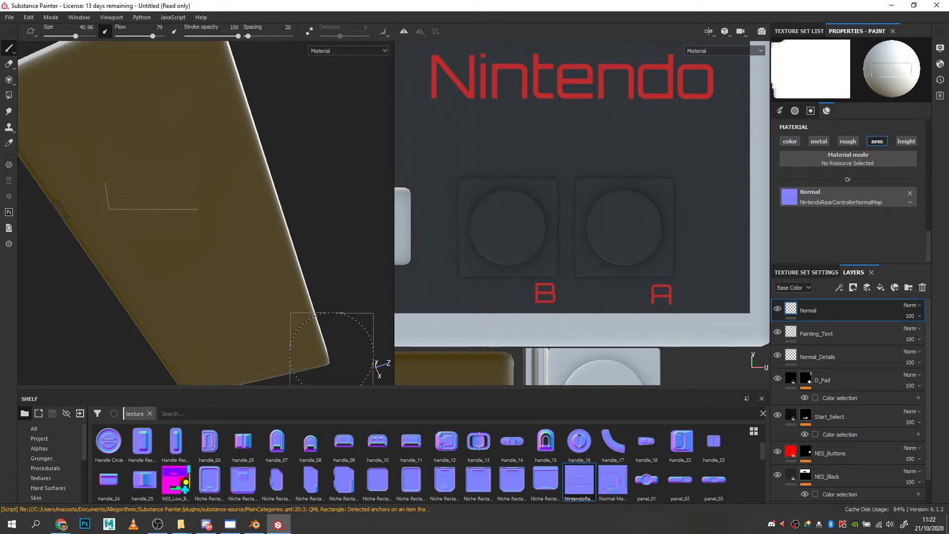
{"action": "key", "text": "ctrl+z"}
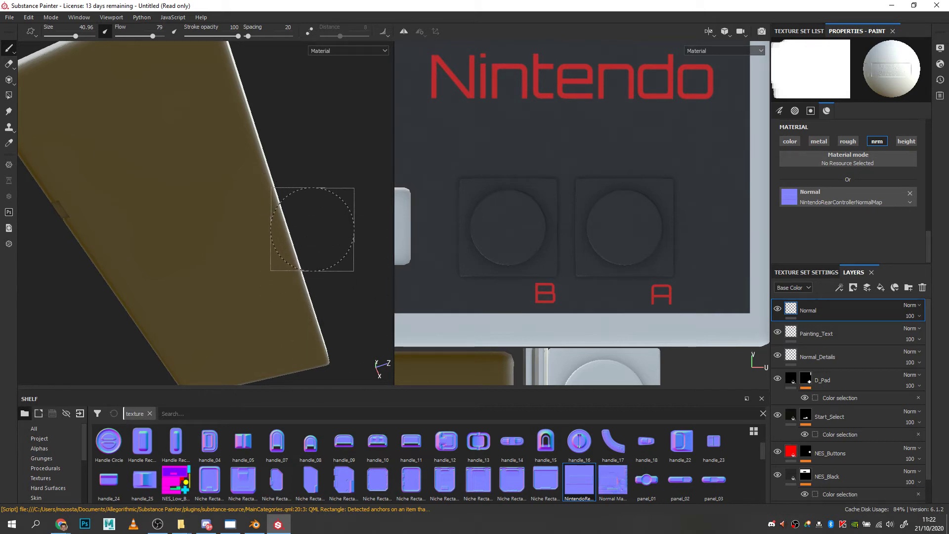
{"action": "left_click_drag", "start_coordinate": [250, 191], "coordinate": [419, 207], "text": "alt"}
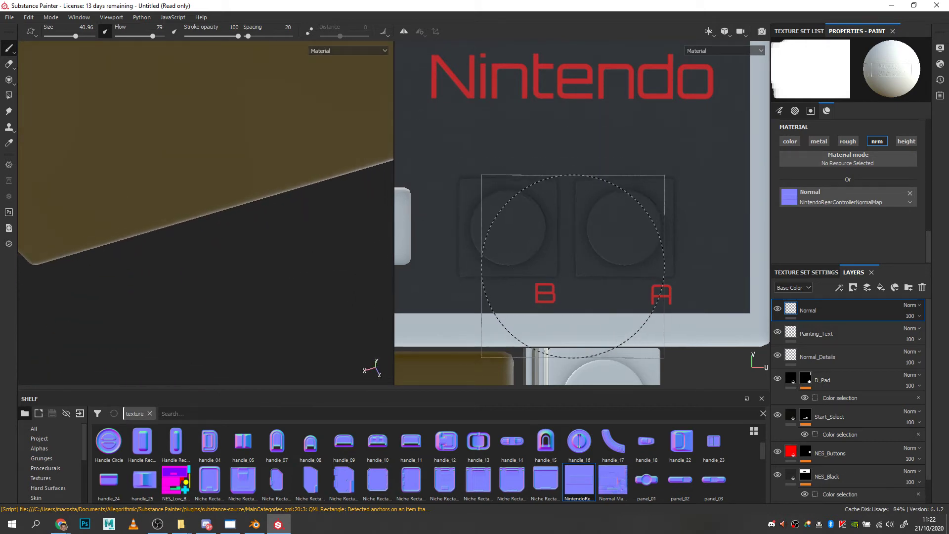
{"action": "middle_click_drag", "start_coordinate": [539, 285], "coordinate": [688, 70], "text": "alt"}
{"action": "scroll", "coordinate": [528, 253], "scroll_direction": "up", "scroll_amount": 3}
{"action": "scroll", "coordinate": [530, 261], "scroll_direction": "down", "scroll_amount": 4}
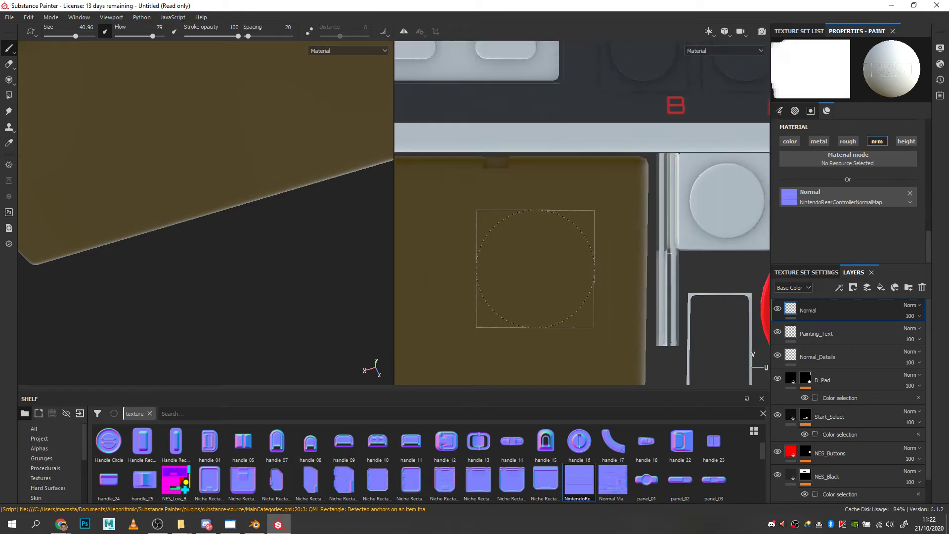
{"action": "scroll", "coordinate": [535, 268], "scroll_direction": "down", "scroll_amount": 1}
{"action": "mouse_move", "coordinate": [561, 265]}
{"action": "middle_mouse_down", "text": "alt"}
{"action": "mouse_move", "coordinate": [665, 173]}
{"action": "mouse_move", "coordinate": [666, 184]}
{"action": "middle_mouse_up", "text": "alt"}
{"action": "scroll", "coordinate": [613, 214], "scroll_direction": "down", "scroll_amount": 2}
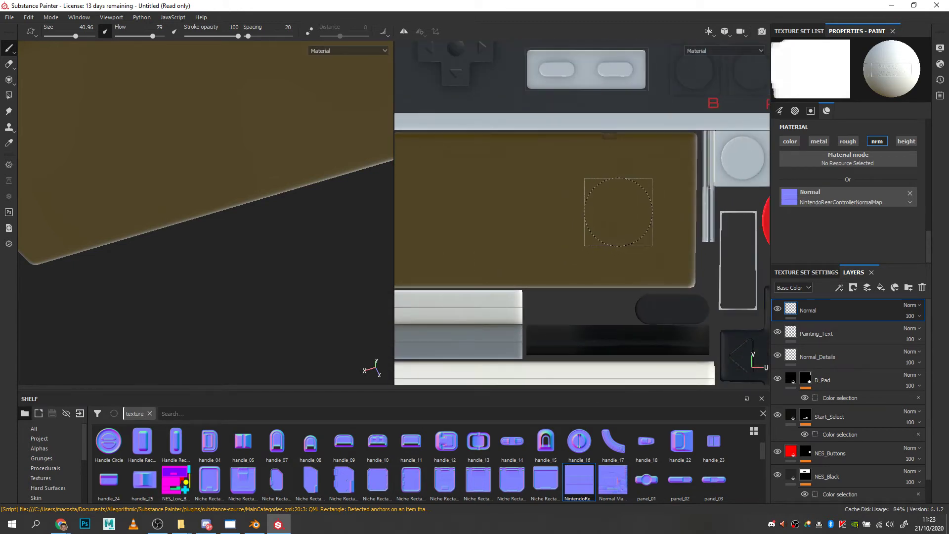
{"action": "right_click_drag", "start_coordinate": [617, 212], "coordinate": [607, 212], "text": "ctrl"}
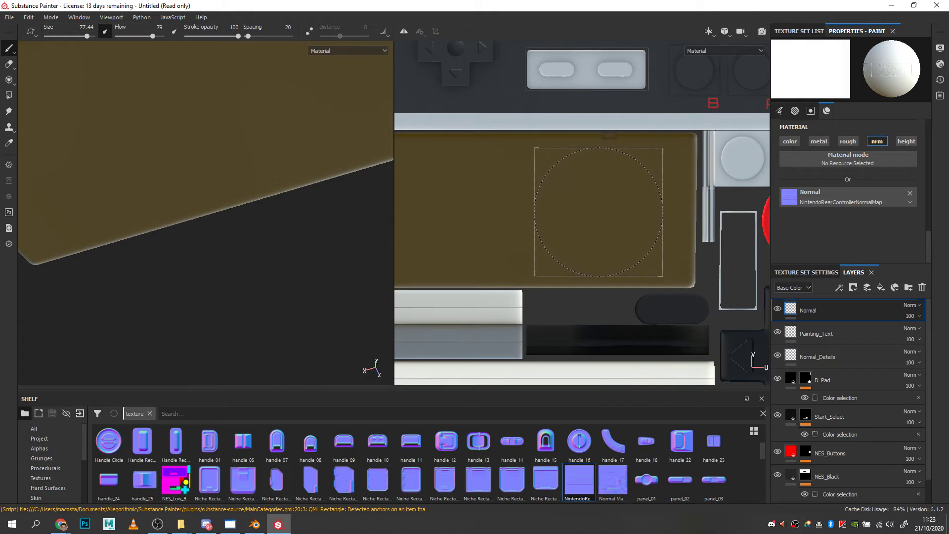
{"action": "left_click", "coordinate": [598, 212]}
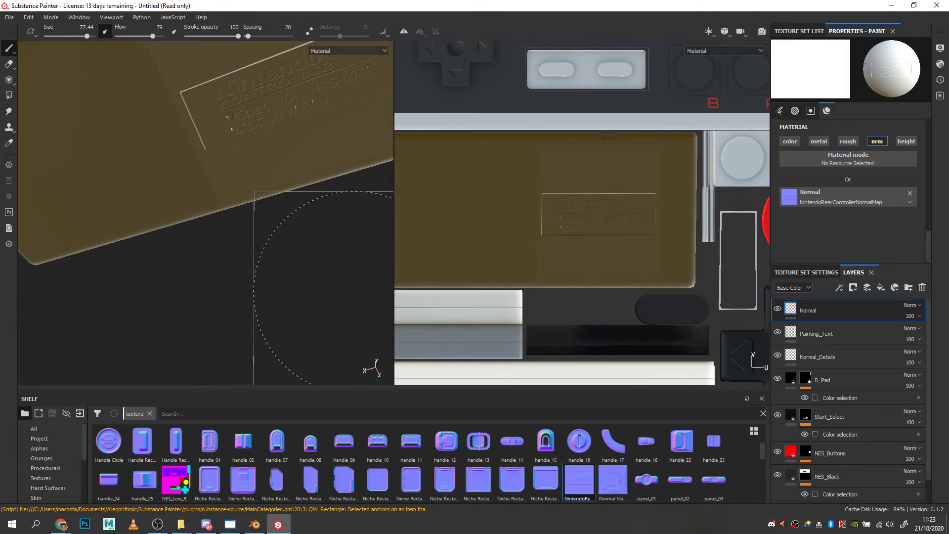
{"action": "mouse_move", "coordinate": [346, 281]}
{"action": "left_mouse_down", "text": "alt"}
{"action": "mouse_move", "coordinate": [349, 232]}
{"action": "mouse_move", "coordinate": [324, 254]}
{"action": "mouse_move", "coordinate": [336, 254]}
{"action": "left_mouse_up", "text": "alt"}
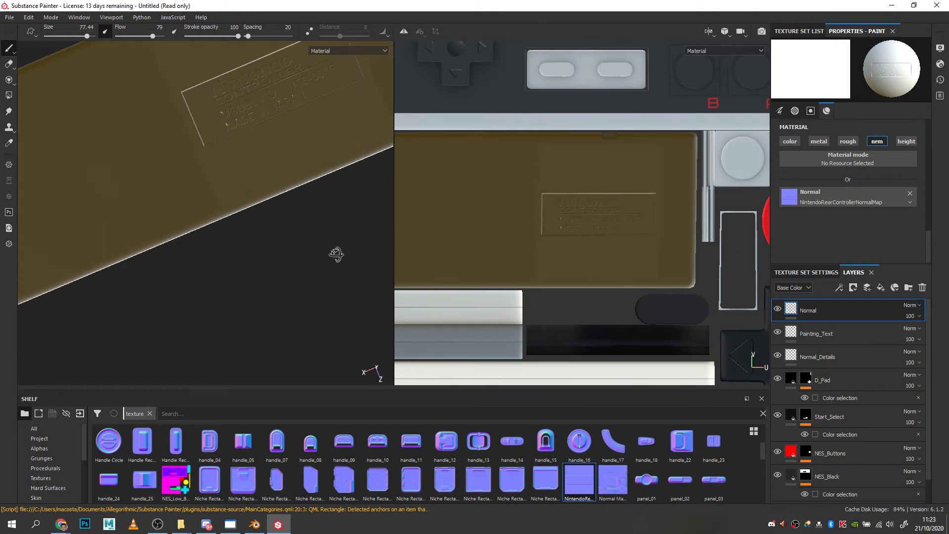
{"action": "key", "text": "ctrl+z"}
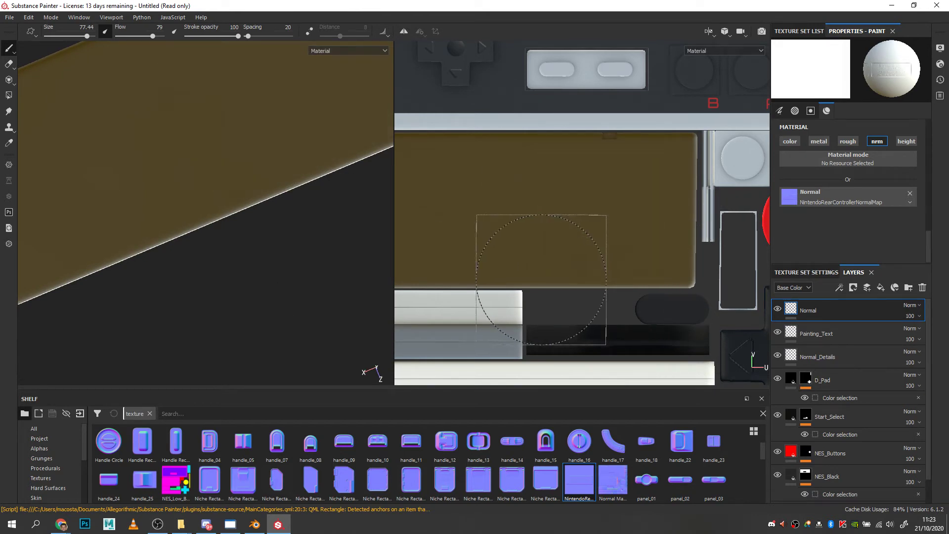
Step: Enable the height channel alongside the normal channel and set the height to 0.0350
{"action": "left_click", "coordinate": [905, 141]}
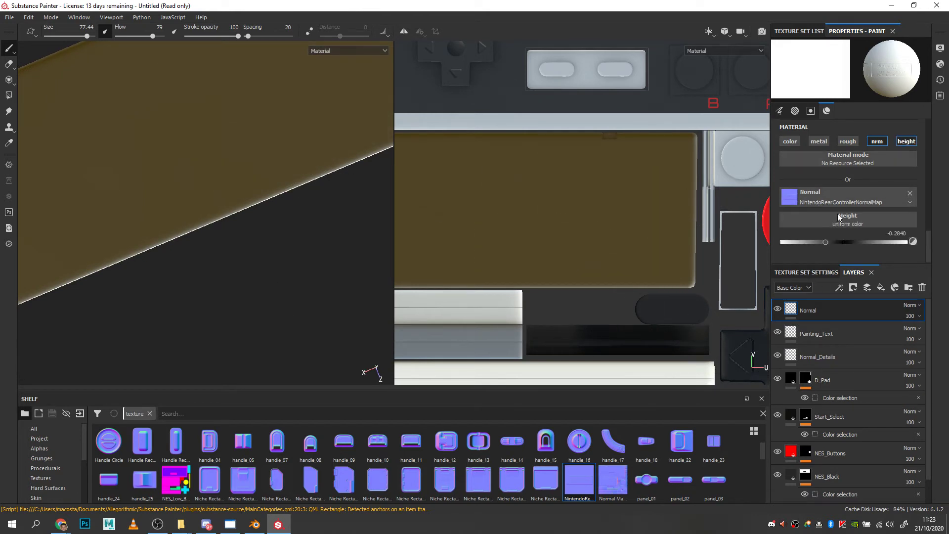
{"action": "left_click", "coordinate": [843, 241]}
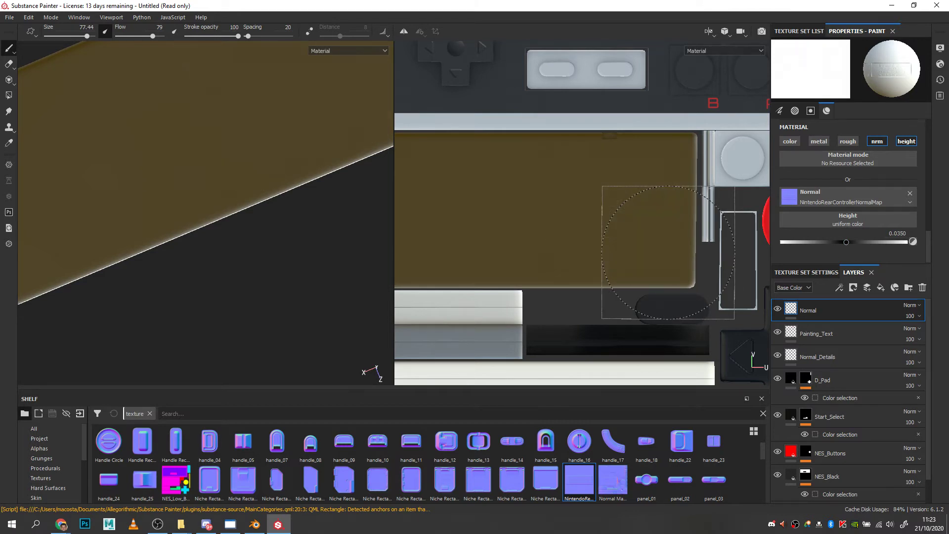
{"action": "mouse_move", "coordinate": [928, 241]}
{"action": "left_mouse_down"}
{"action": "mouse_move", "coordinate": [927, 202]}
{"action": "mouse_move", "coordinate": [927, 236]}
{"action": "left_mouse_up"}
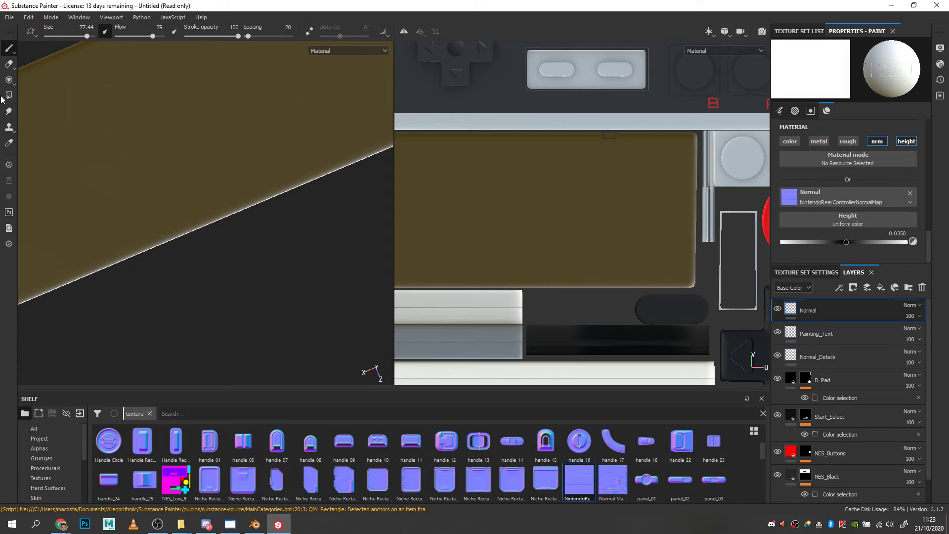
Step: Replace the brush's plain uniform alpha by choosing the Basic Soft brush preset
{"action": "left_click", "coordinate": [13, 56]}
{"action": "left_click_drag", "start_coordinate": [927, 238], "coordinate": [940, 205]}
{"action": "left_click", "coordinate": [845, 194]}
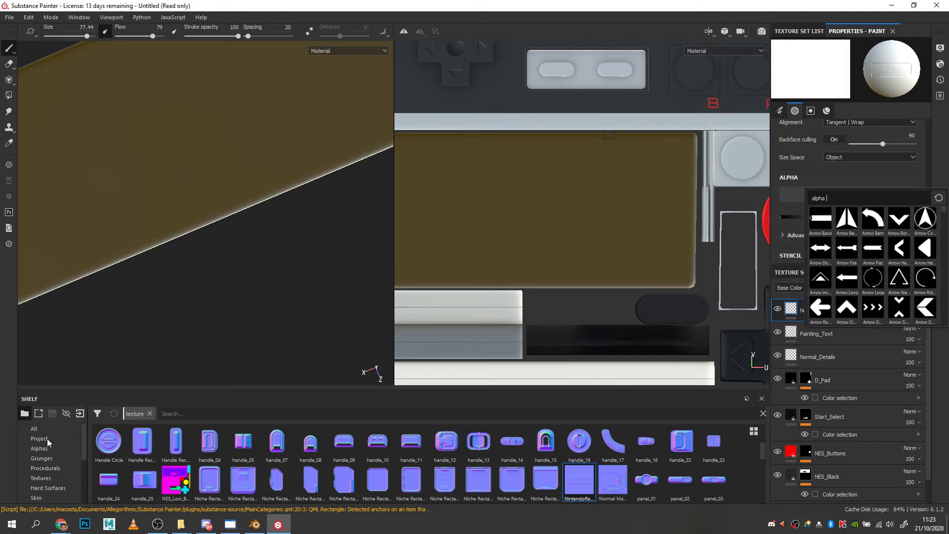
{"action": "left_click_drag", "start_coordinate": [84, 441], "coordinate": [84, 459]}
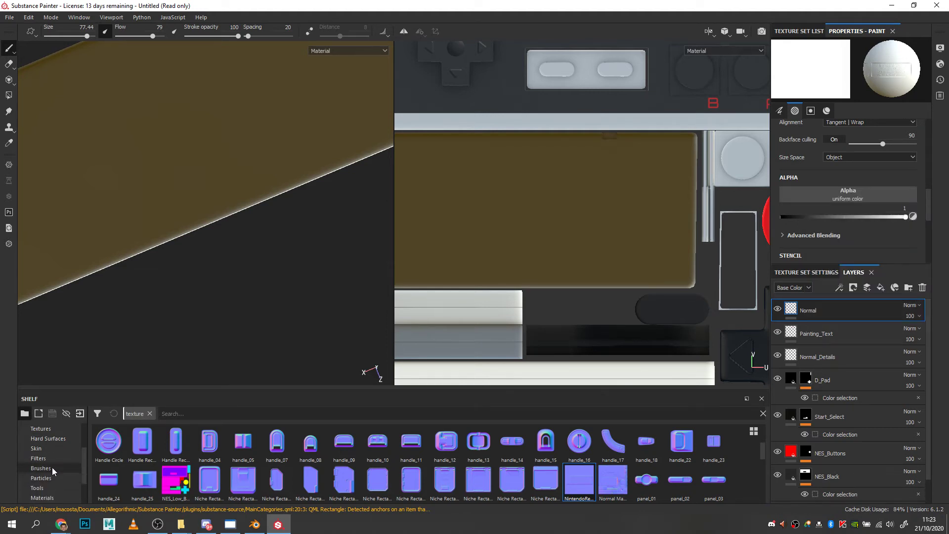
{"action": "left_click", "coordinate": [49, 468]}
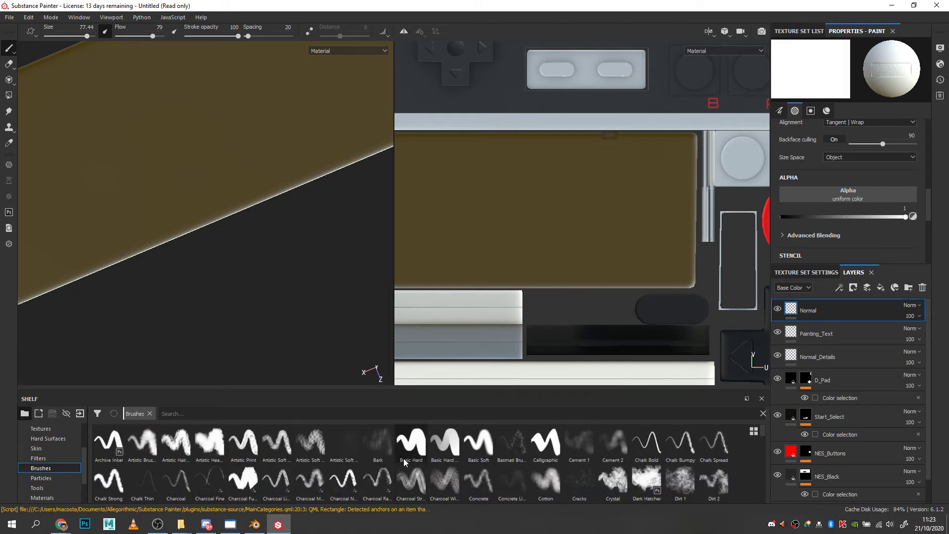
{"action": "left_click", "coordinate": [478, 441]}
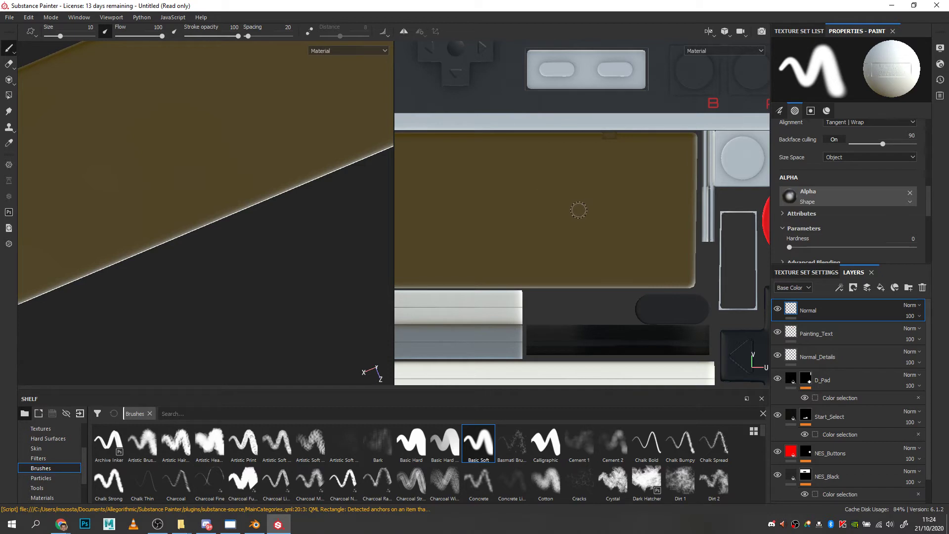
Step: Enlarge the Basic Soft brush to size 100 over the brown rear panel in the UV view
{"action": "right_click_drag", "start_coordinate": [578, 210], "coordinate": [599, 214], "text": "ctrl"}
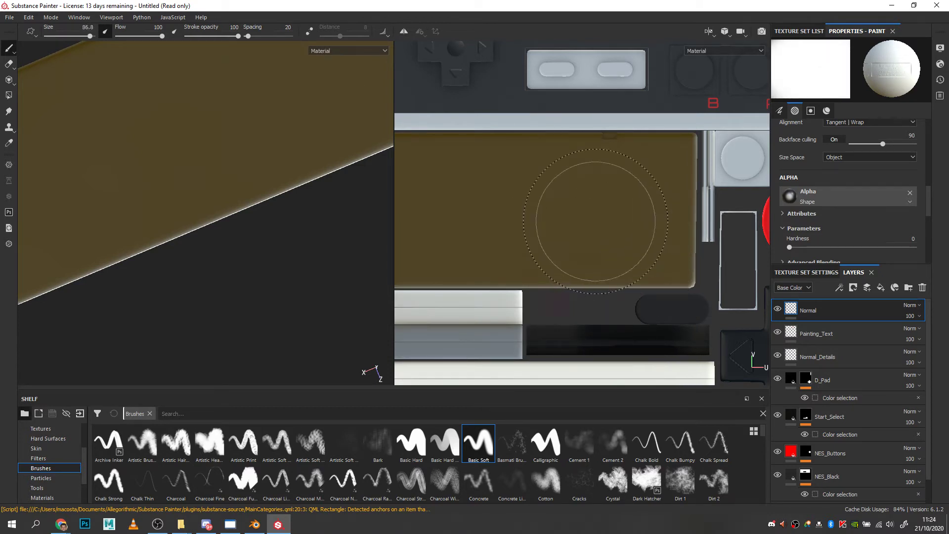
{"action": "scroll", "coordinate": [588, 212], "scroll_direction": "up", "scroll_amount": 1}
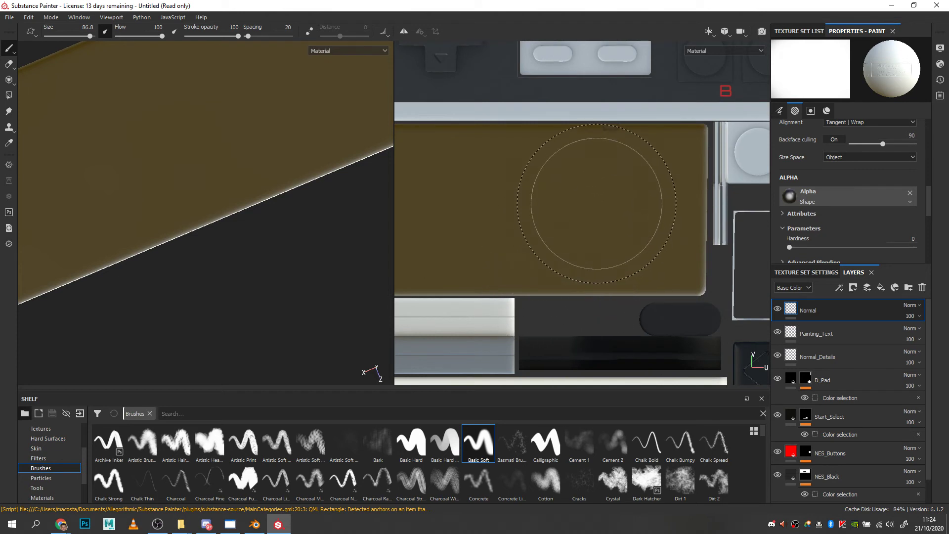
{"action": "right_click_drag", "start_coordinate": [596, 203], "coordinate": [596, 212], "text": "ctrl"}
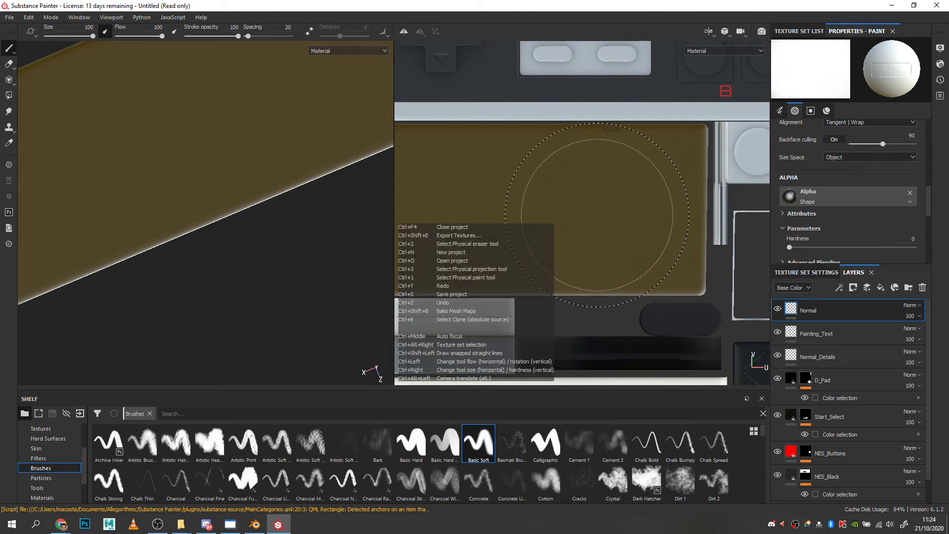
{"action": "scroll", "coordinate": [596, 213], "scroll_direction": "up", "scroll_amount": 3}
{"action": "scroll", "coordinate": [596, 213], "scroll_direction": "down", "scroll_amount": 4}
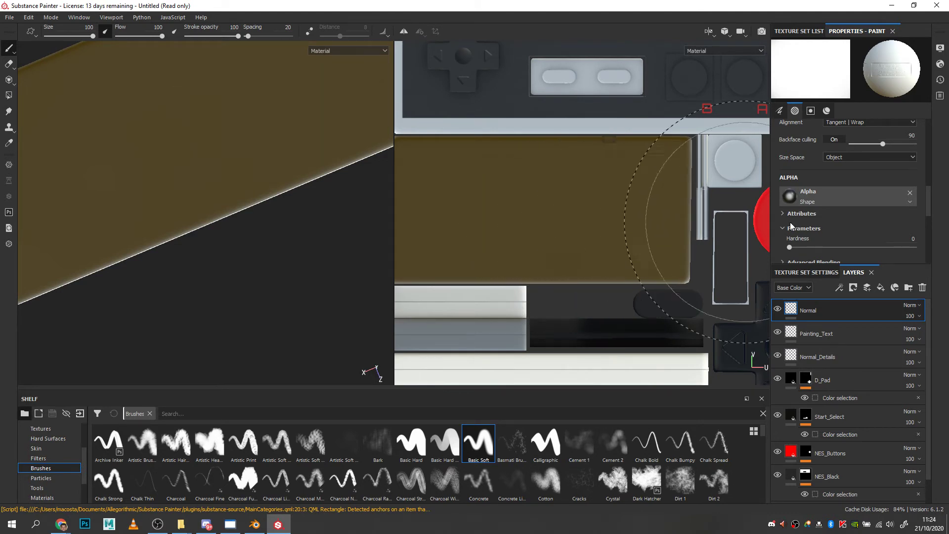
Step: Examine the brush's alpha, stencil and material settings, including the assigned normal map and height channel
{"action": "scroll", "coordinate": [932, 211], "scroll_direction": "down", "scroll_amount": 1}
{"action": "scroll", "coordinate": [931, 211], "scroll_direction": "down", "scroll_amount": 1}
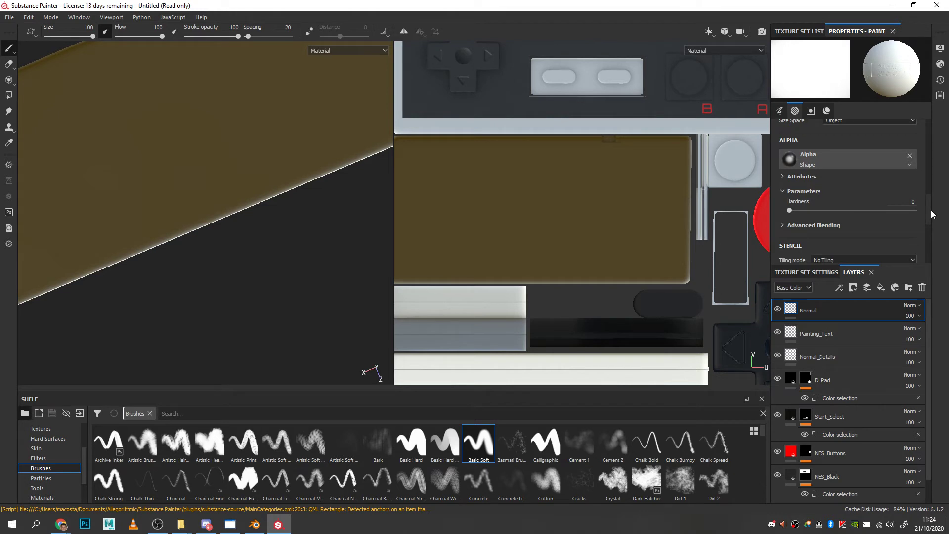
{"action": "scroll", "coordinate": [933, 217], "scroll_direction": "down", "scroll_amount": 6}
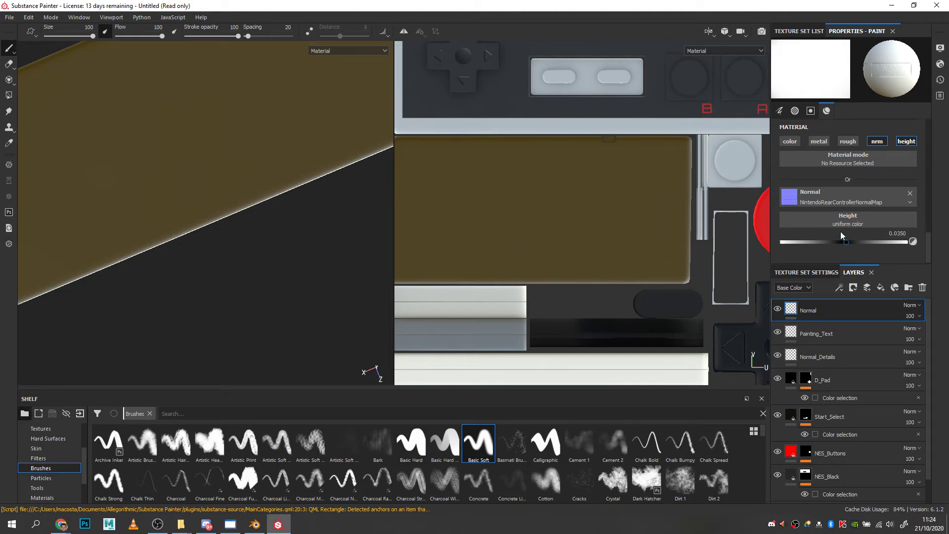
{"action": "scroll", "coordinate": [929, 234], "scroll_direction": "up", "scroll_amount": 4}
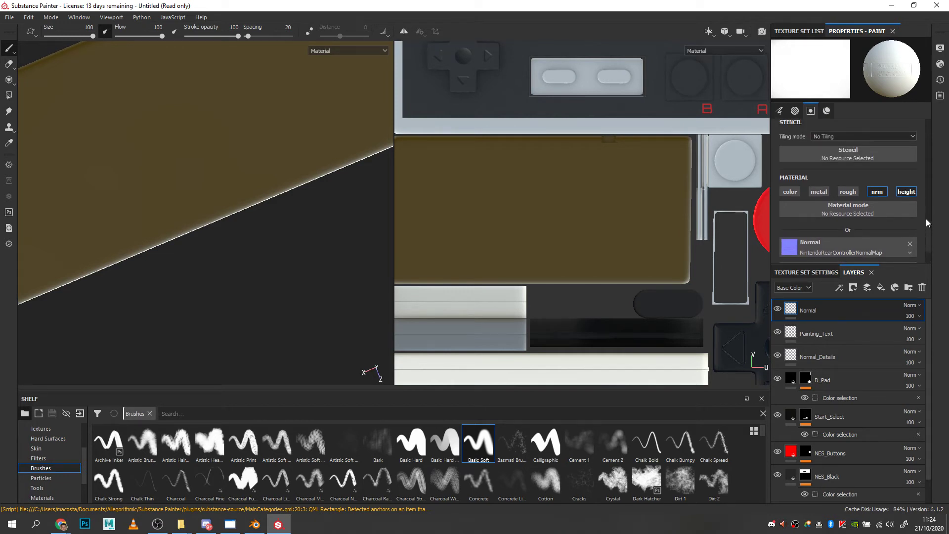
{"action": "scroll", "coordinate": [927, 220], "scroll_direction": "up", "scroll_amount": 1}
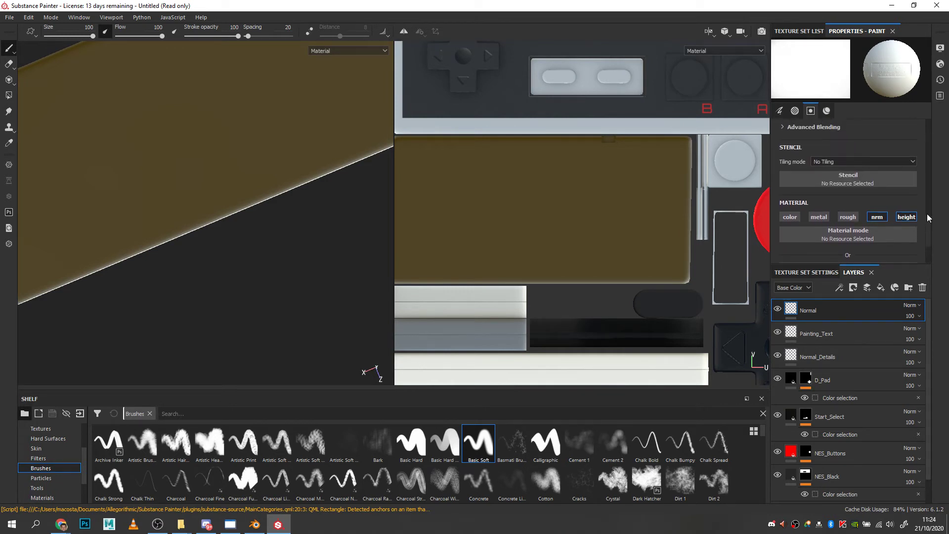
{"action": "scroll", "coordinate": [927, 217], "scroll_direction": "down", "scroll_amount": 3}
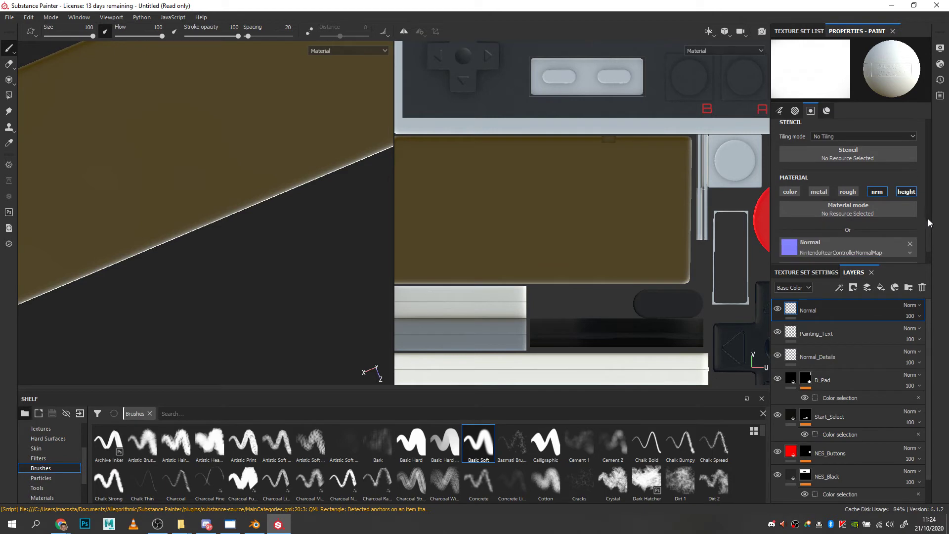
{"action": "scroll", "coordinate": [928, 212], "scroll_direction": "up", "scroll_amount": 8}
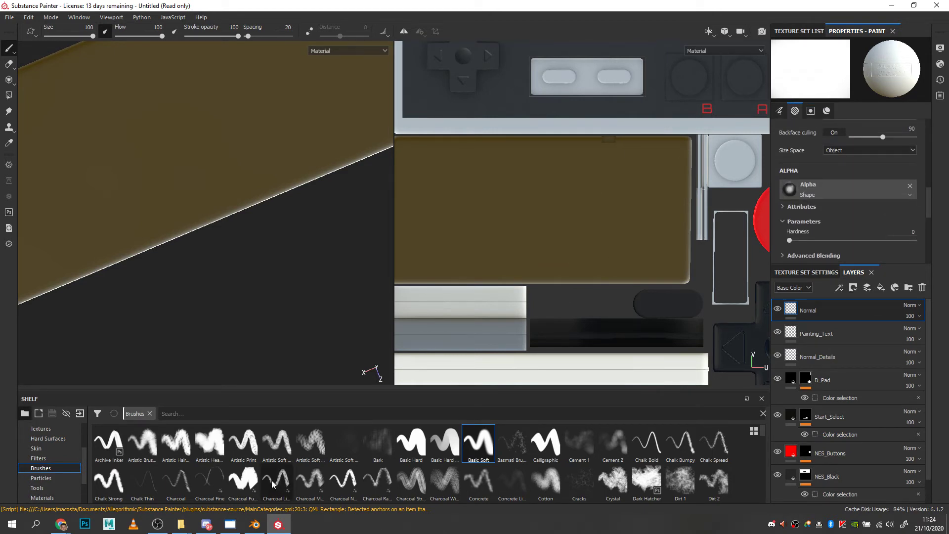
Step: Try stamping the normal map on the brown rear panel with the Basic Hard brush at size 63.34
{"action": "left_click", "coordinate": [411, 442]}
{"action": "right_click_drag", "start_coordinate": [599, 213], "coordinate": [603, 229], "text": "ctrl"}
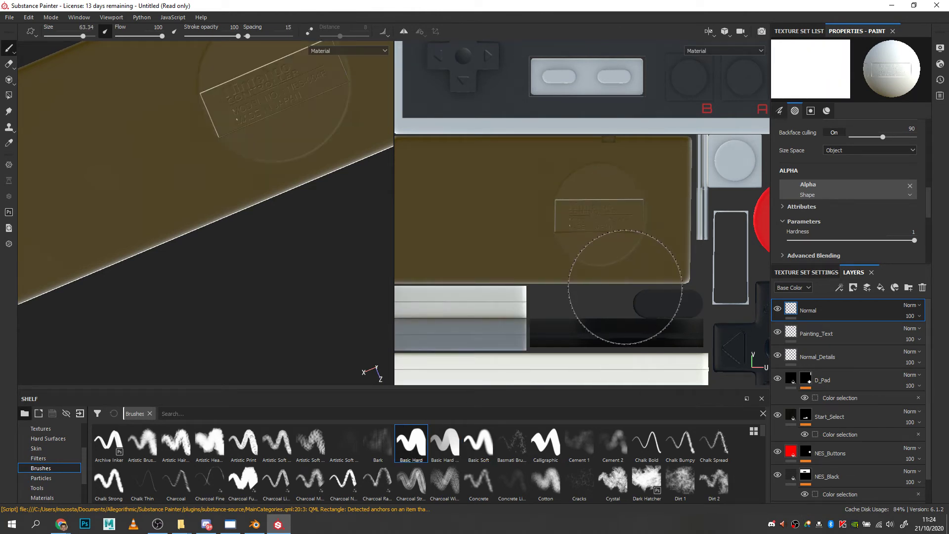
Step: Try stamping the normal map on the rear panel using Basic Soft at size 54.17 with its alpha removed, and undo the stamp
{"action": "left_click", "coordinate": [472, 447]}
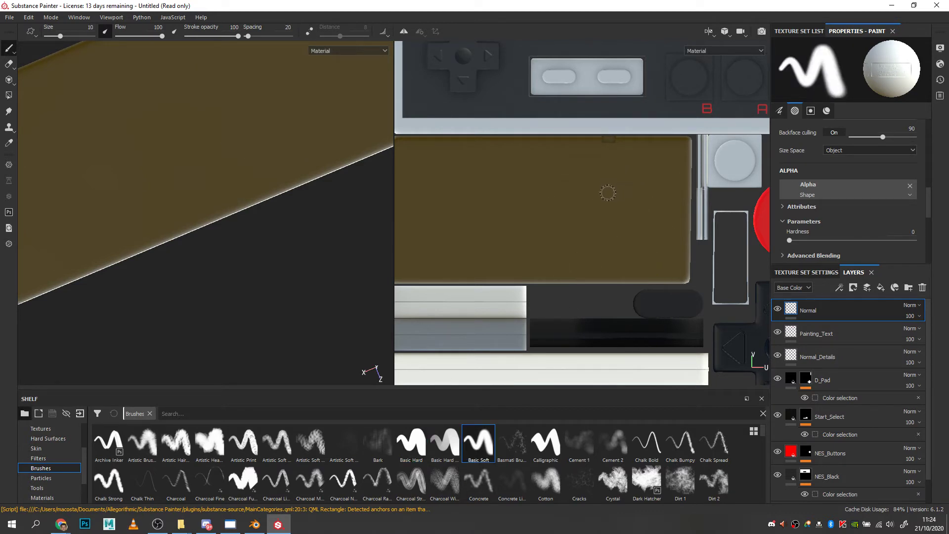
{"action": "scroll", "coordinate": [608, 192], "scroll_direction": "up", "scroll_amount": 1}
{"action": "scroll", "coordinate": [601, 197], "scroll_direction": "down", "scroll_amount": 1}
{"action": "right_click_drag", "start_coordinate": [595, 203], "coordinate": [616, 213], "text": "ctrl"}
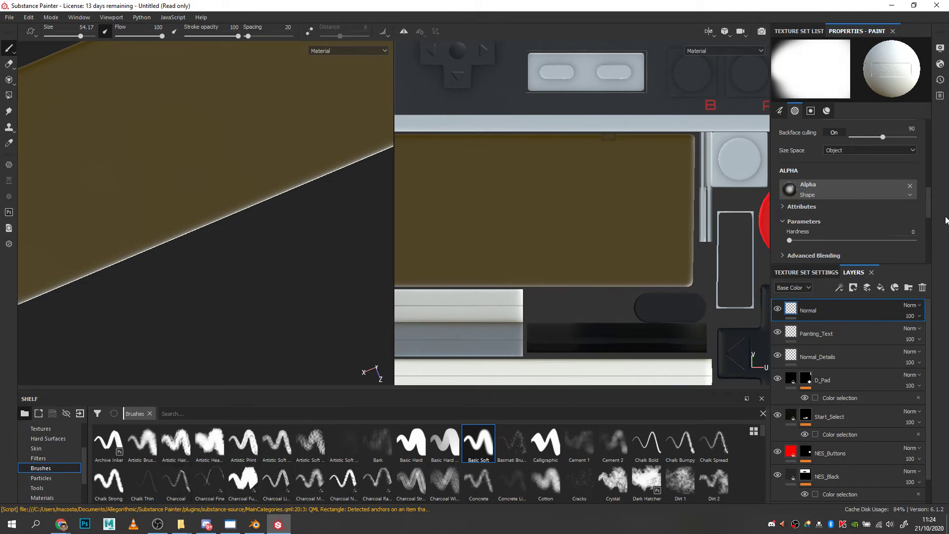
{"action": "left_click", "coordinate": [909, 185]}
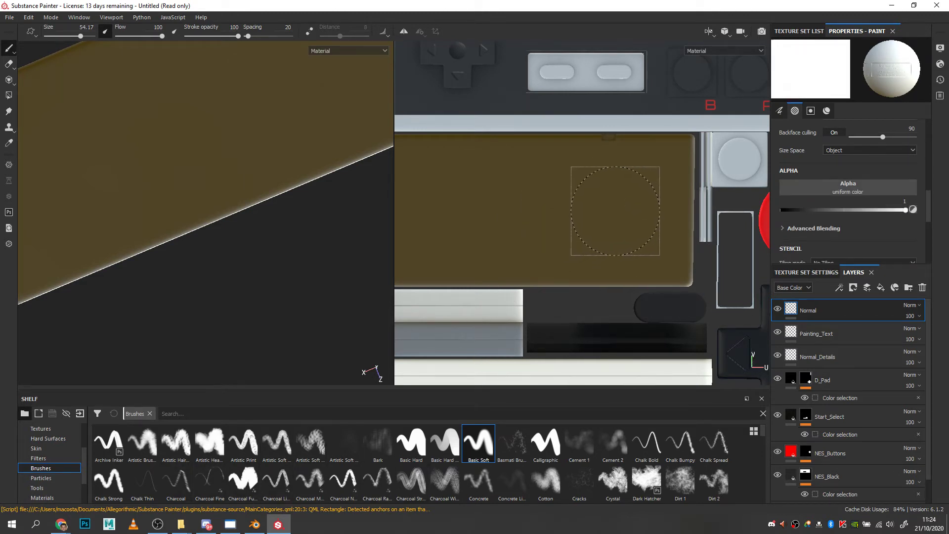
{"action": "left_click", "coordinate": [615, 211]}
{"action": "key", "text": "ctrl+z"}
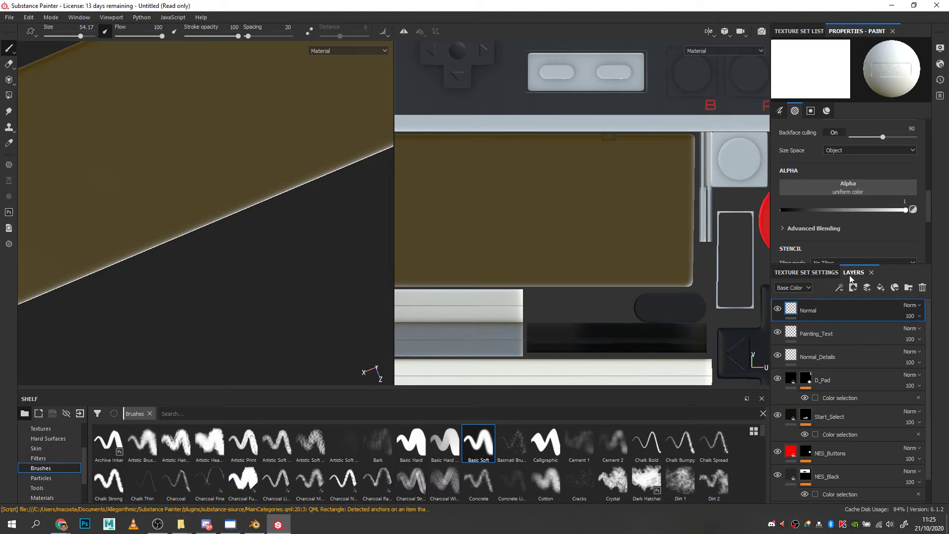
Step: Enlarge the alpha-free brush to size 83.9 over the rear panel and browse the available brush presets
{"action": "left_click_drag", "start_coordinate": [86, 455], "coordinate": [86, 432]}
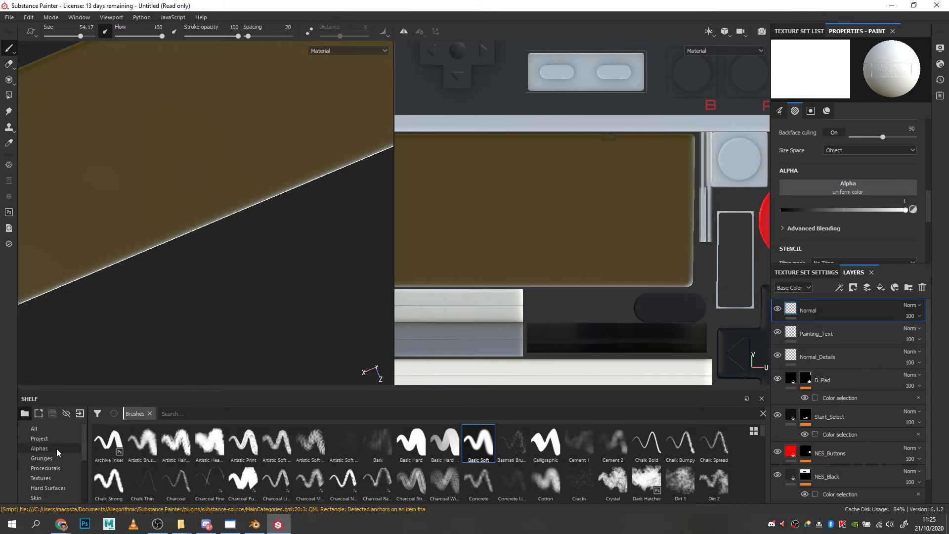
{"action": "scroll", "coordinate": [614, 219], "scroll_direction": "down", "scroll_amount": 2}
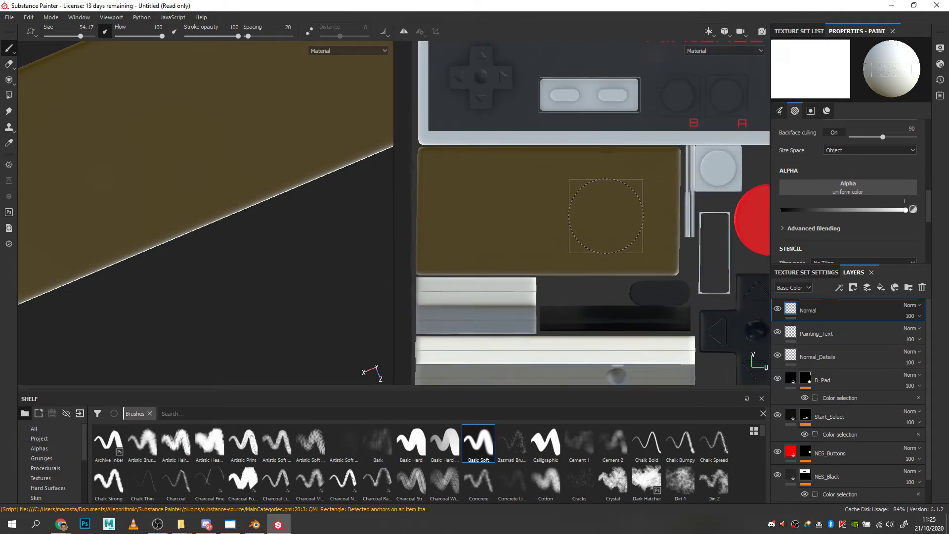
{"action": "scroll", "coordinate": [626, 243], "scroll_direction": "up", "scroll_amount": 2}
{"action": "right_click_drag", "start_coordinate": [605, 213], "coordinate": [606, 212], "text": "ctrl"}
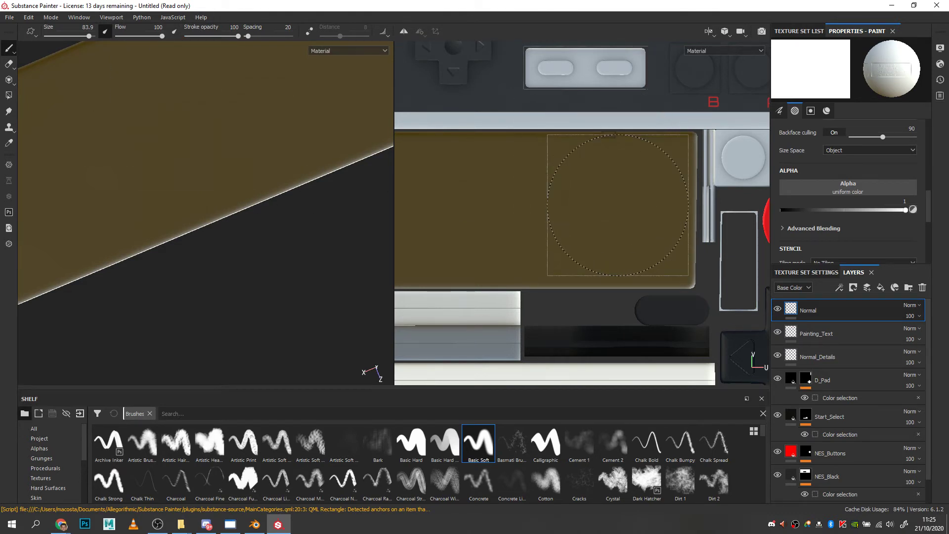
{"action": "scroll", "coordinate": [633, 212], "scroll_direction": "up", "scroll_amount": 1}
{"action": "scroll", "coordinate": [431, 476], "scroll_direction": "down", "scroll_amount": 2}
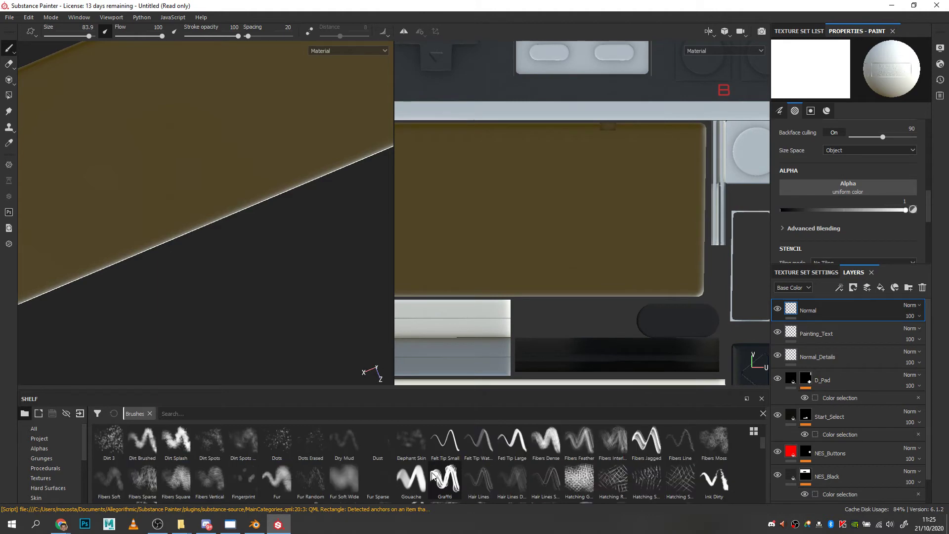
{"action": "scroll", "coordinate": [461, 479], "scroll_direction": "down", "scroll_amount": 3}
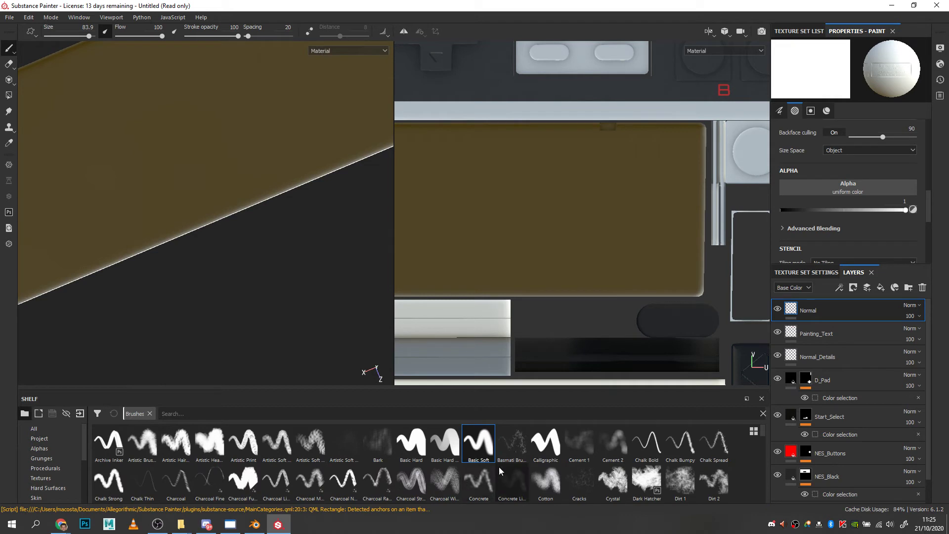
Step: Reload the Basic Soft brush, try stamping the normal map on the rear panel at size 95.25, and undo the stamps
{"action": "left_click", "coordinate": [485, 451]}
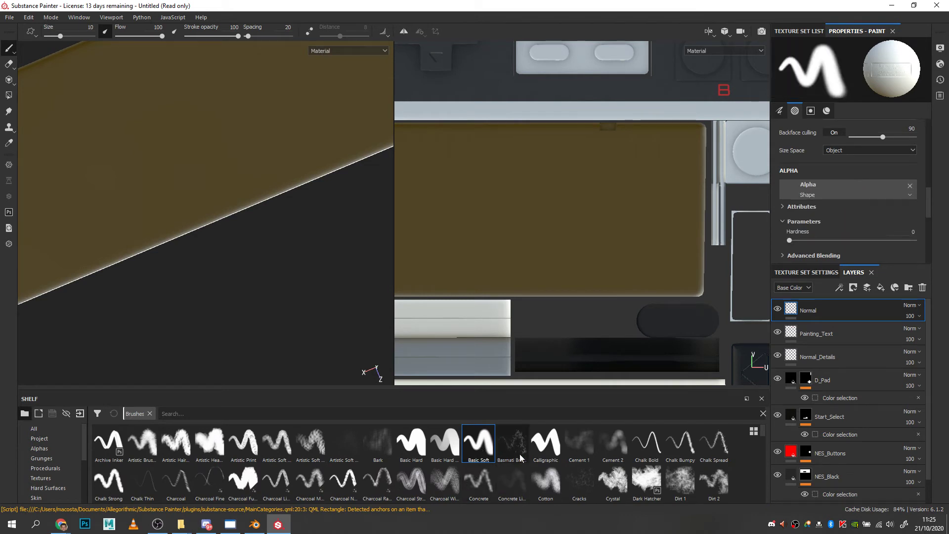
{"action": "left_click", "coordinate": [582, 207]}
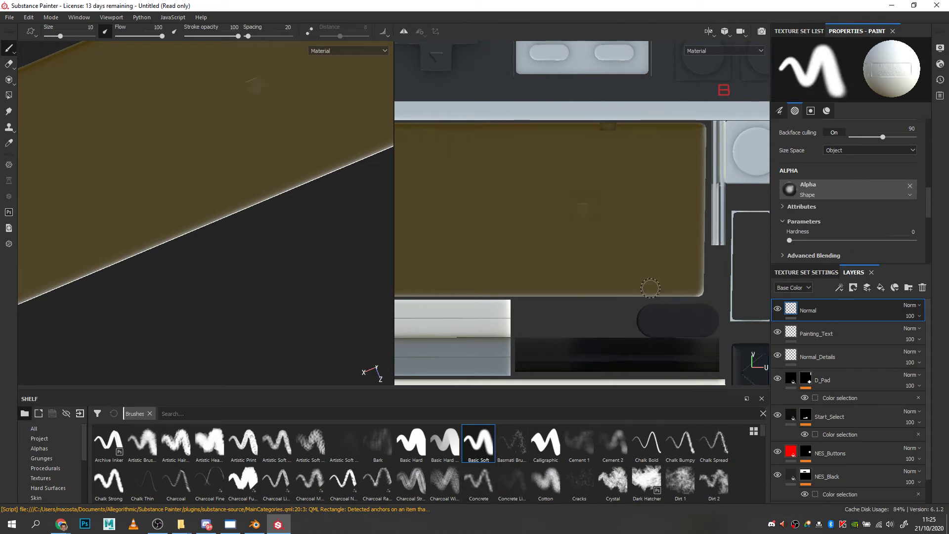
{"action": "right_click_drag", "start_coordinate": [604, 211], "coordinate": [601, 213], "text": "ctrl"}
{"action": "left_click", "coordinate": [601, 212]}
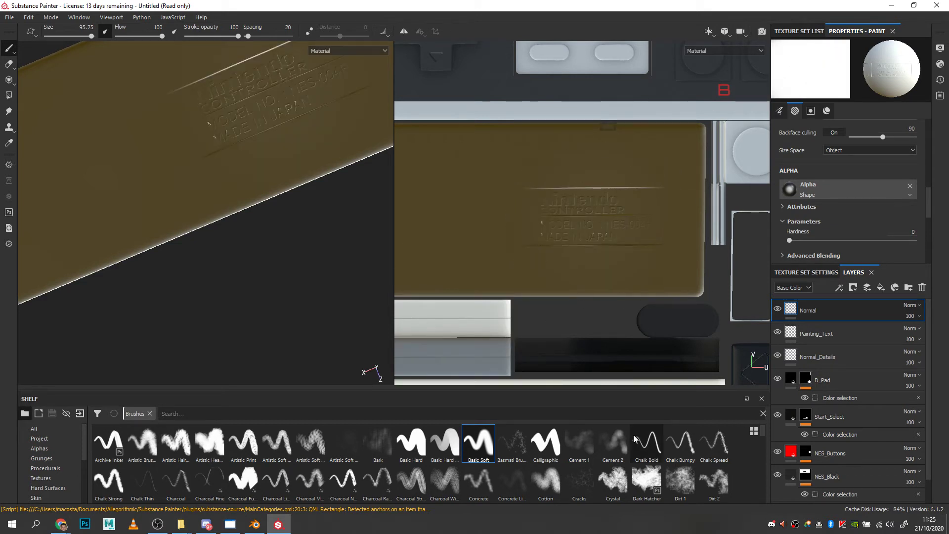
{"action": "scroll", "coordinate": [230, 263], "scroll_direction": "down", "scroll_amount": 5}
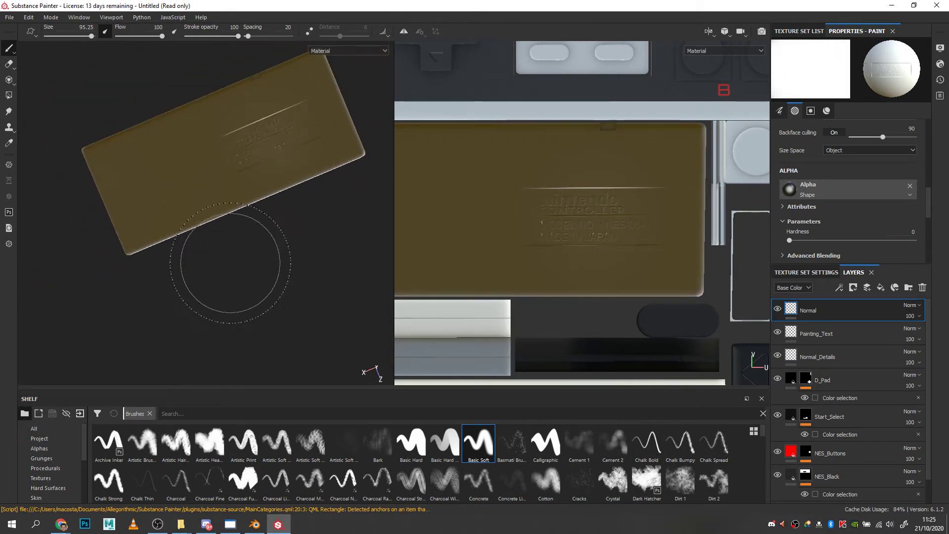
{"action": "scroll", "coordinate": [229, 263], "scroll_direction": "up", "scroll_amount": 3}
{"action": "key", "text": "ctrl+z"}
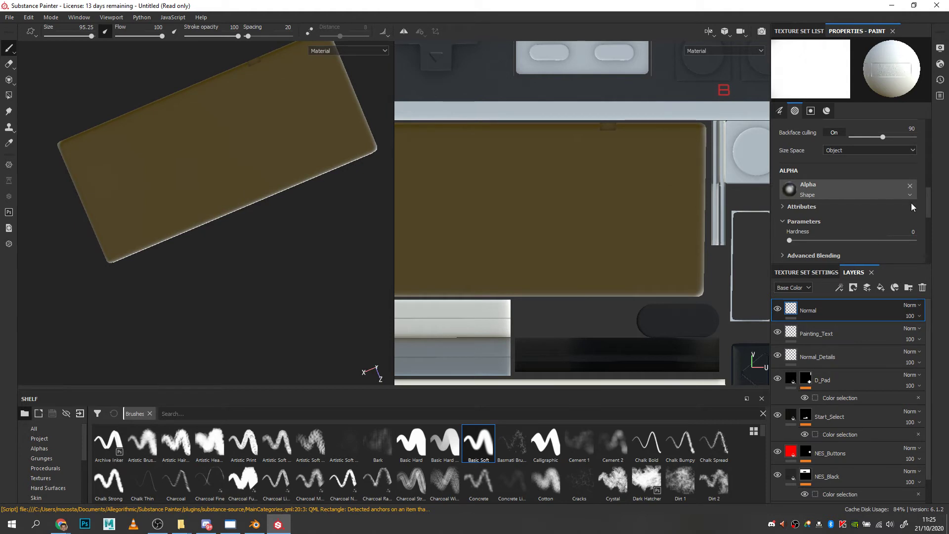
Step: Remove the brush's alpha, try stamping the full normal map on the rear panel at size 95.25, and undo the stamp
{"action": "left_click", "coordinate": [909, 185]}
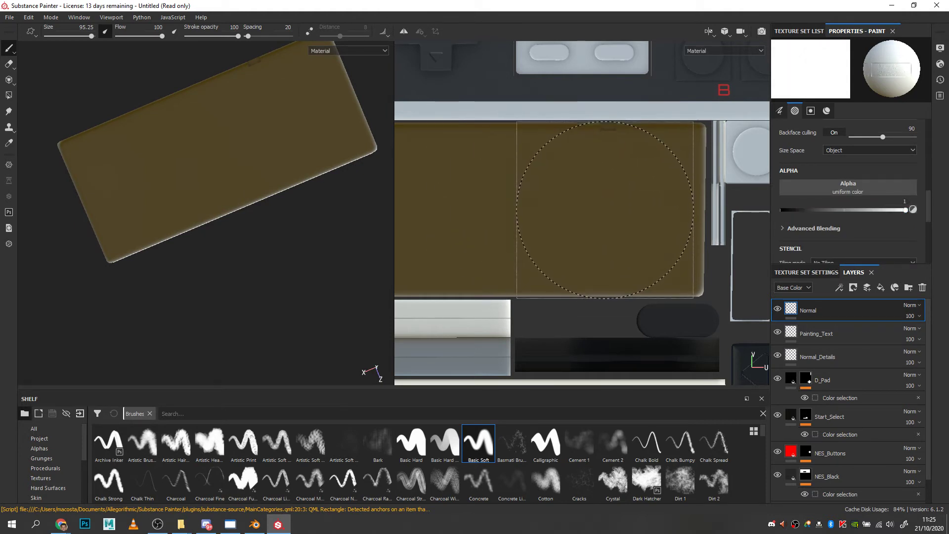
{"action": "key", "text": "ctrl+y"}
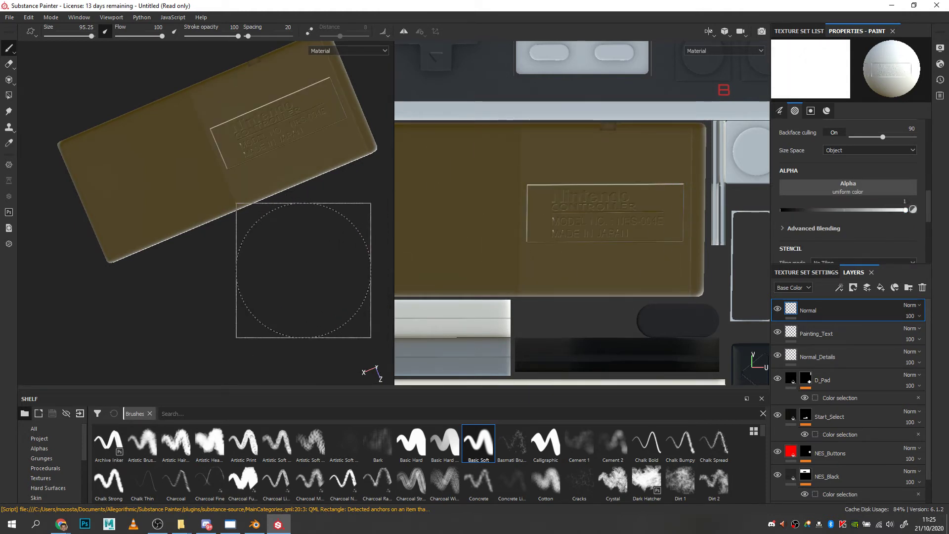
{"action": "left_click_drag", "start_coordinate": [304, 264], "coordinate": [318, 317], "text": "alt"}
{"action": "key", "text": "ctrl+z"}
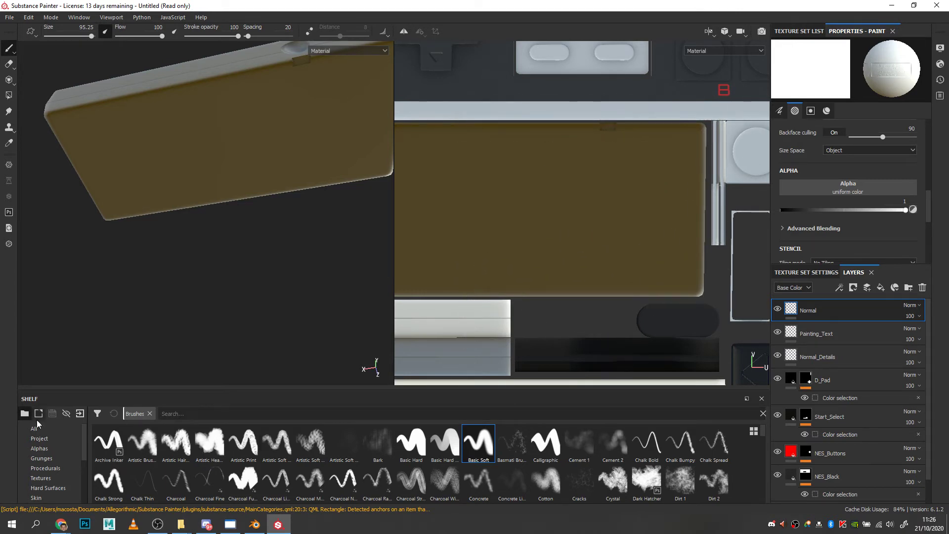
Step: Delete the Normal layer from the layer stack
{"action": "left_click", "coordinate": [922, 288]}
Step: Examine the controller's front face and D-pad up close, toggling the D_Pad layer's visibility off and on
{"action": "mouse_move", "coordinate": [300, 209]}
{"action": "left_mouse_down", "text": "alt"}
{"action": "mouse_move", "coordinate": [91, 281]}
{"action": "mouse_move", "coordinate": [272, 206]}
{"action": "mouse_move", "coordinate": [262, 231]}
{"action": "left_mouse_up", "text": "alt"}
{"action": "middle_click_drag", "start_coordinate": [262, 231], "coordinate": [177, 291], "text": "alt"}
{"action": "left_click_drag", "start_coordinate": [242, 247], "coordinate": [275, 246], "text": "alt"}
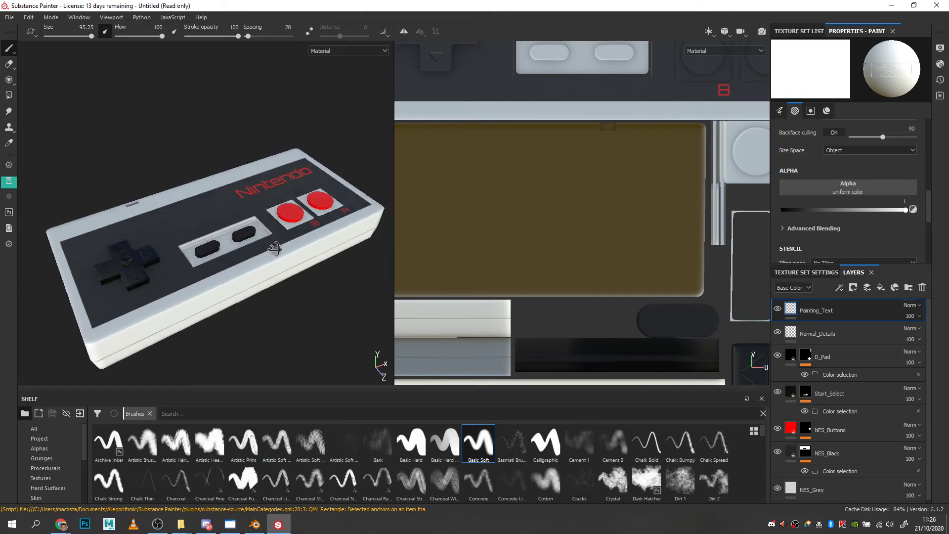
{"action": "middle_click_drag", "start_coordinate": [282, 237], "coordinate": [286, 184], "text": "alt"}
{"action": "scroll", "coordinate": [237, 217], "scroll_direction": "up", "scroll_amount": 4}
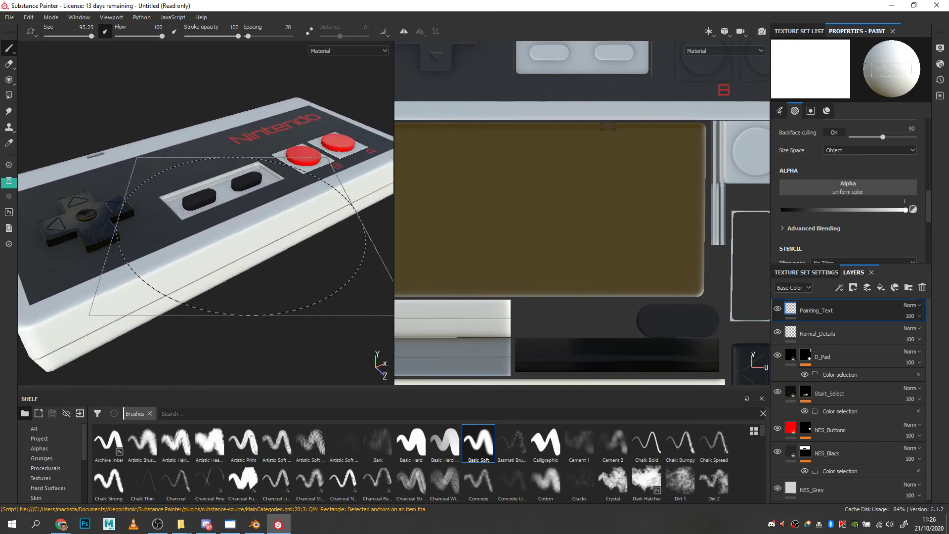
{"action": "left_click_drag", "start_coordinate": [241, 228], "coordinate": [244, 237], "text": "alt"}
{"action": "middle_click_drag", "start_coordinate": [244, 238], "coordinate": [291, 212], "text": "alt"}
{"action": "mouse_move", "coordinate": [290, 212]}
{"action": "left_mouse_down", "text": "alt"}
{"action": "mouse_move", "coordinate": [247, 269]}
{"action": "mouse_move", "coordinate": [301, 153]}
{"action": "mouse_move", "coordinate": [242, 187]}
{"action": "mouse_move", "coordinate": [247, 236]}
{"action": "left_mouse_up", "text": "alt"}
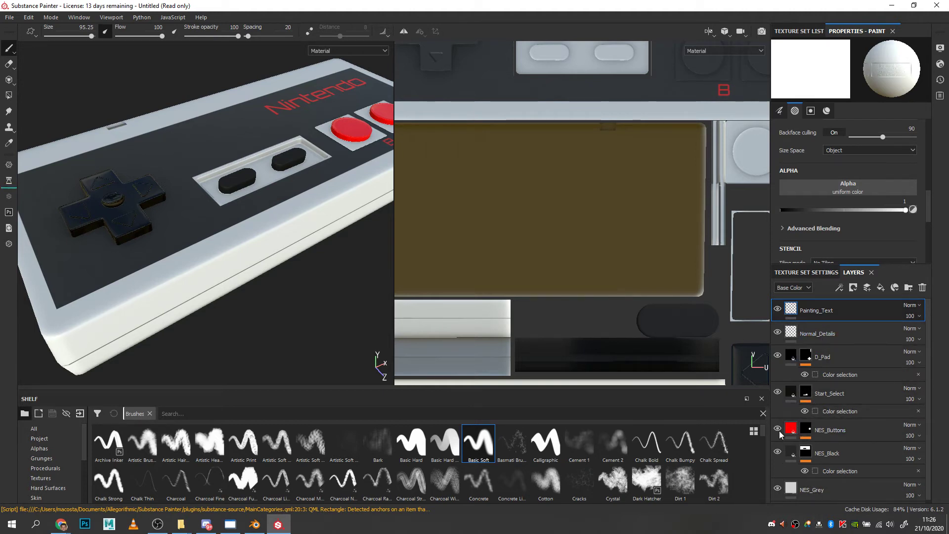
{"action": "key", "text": "ctrl+s"}
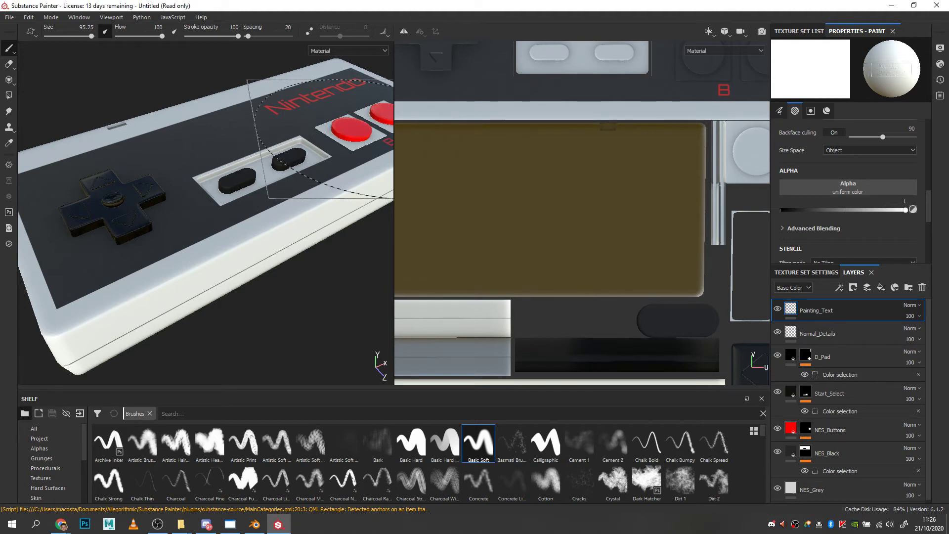
{"action": "left_click", "coordinate": [775, 356]}
{"action": "left_click", "coordinate": [775, 357]}
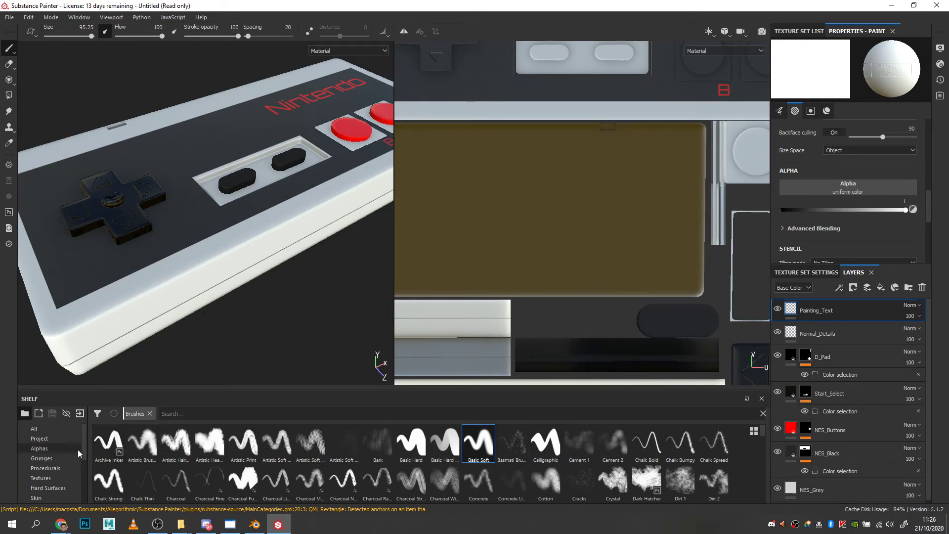
Step: Add a new paint layer above Painting_Text and name it Fingerprints
{"action": "left_click", "coordinate": [10, 48]}
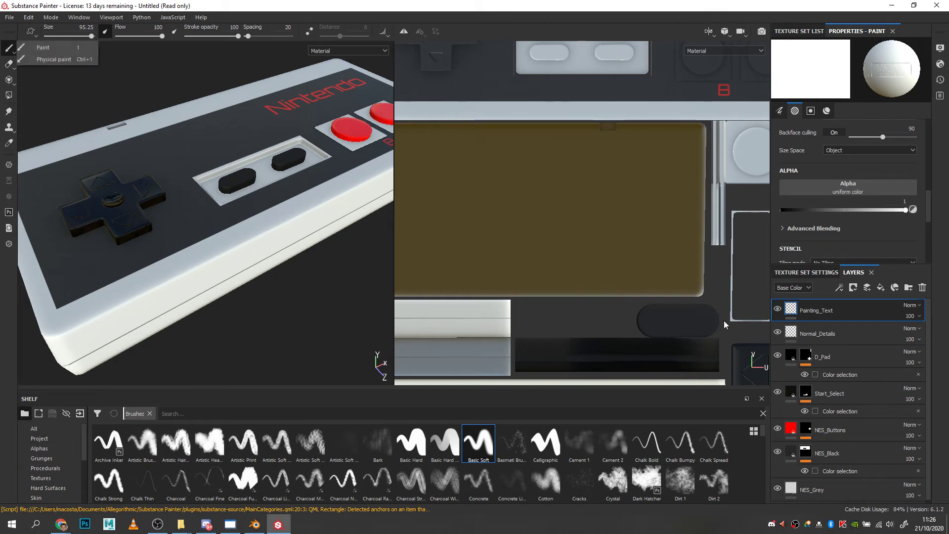
{"action": "left_click", "coordinate": [866, 288]}
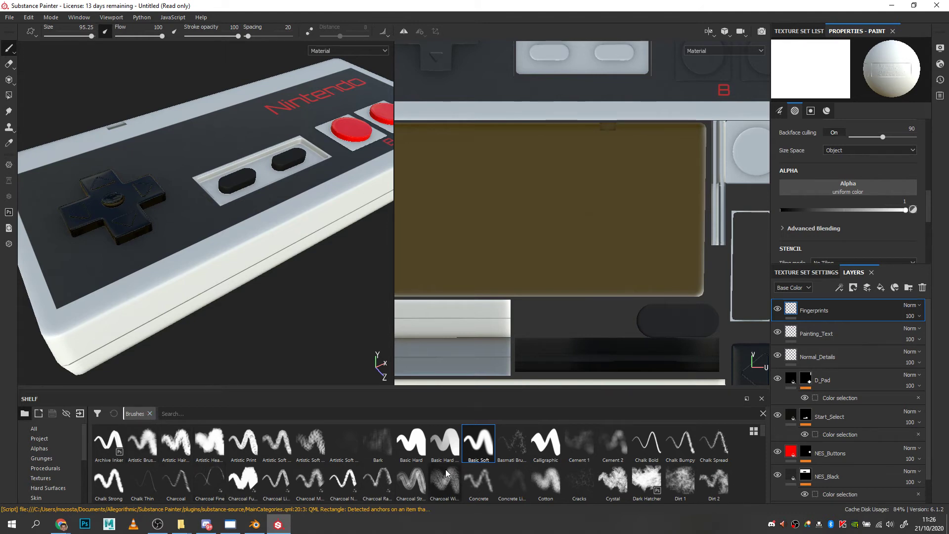
Step: Switch to the Basic Hard brush, clear its Nintendo normal map and limit the painted channels to roughness only
{"action": "left_click", "coordinate": [480, 449]}
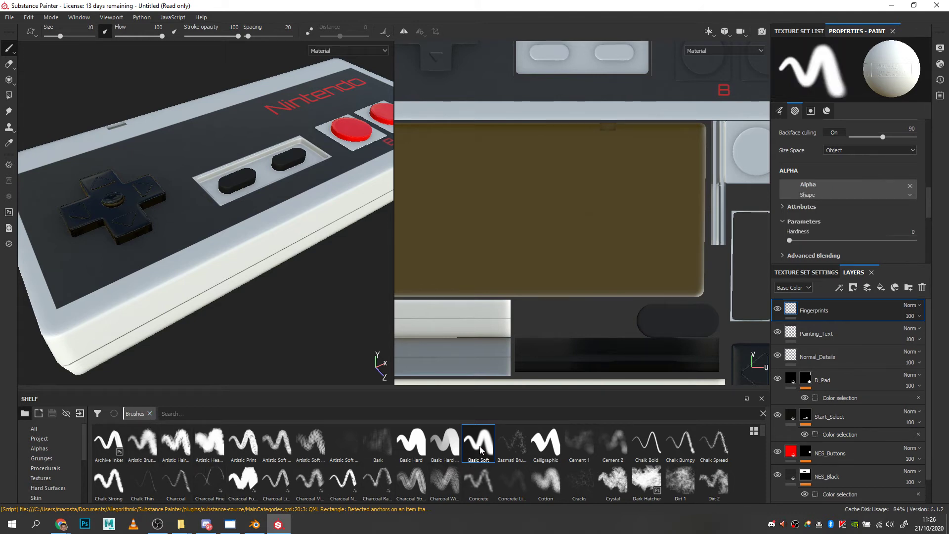
{"action": "left_click", "coordinate": [418, 447]}
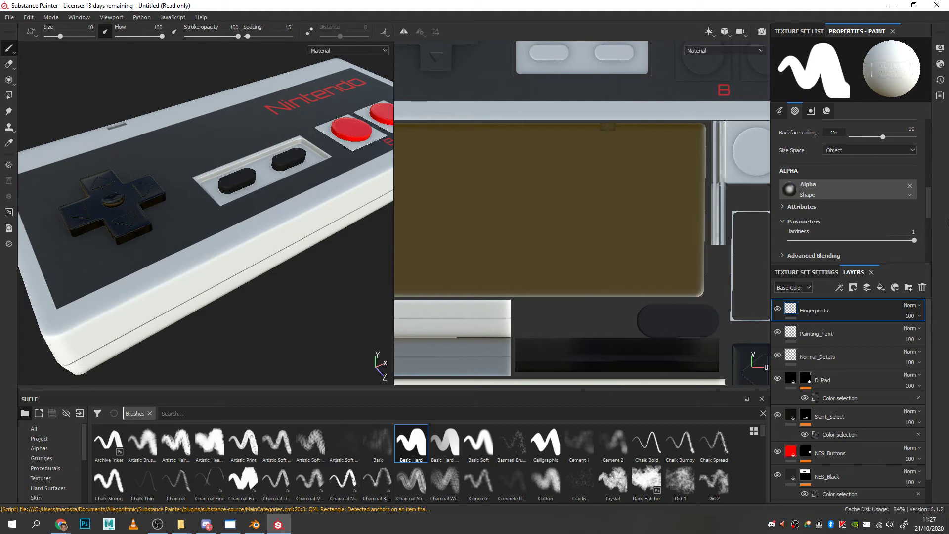
{"action": "scroll", "coordinate": [899, 219], "scroll_direction": "down", "scroll_amount": 2}
{"action": "scroll", "coordinate": [900, 219], "scroll_direction": "down", "scroll_amount": 3}
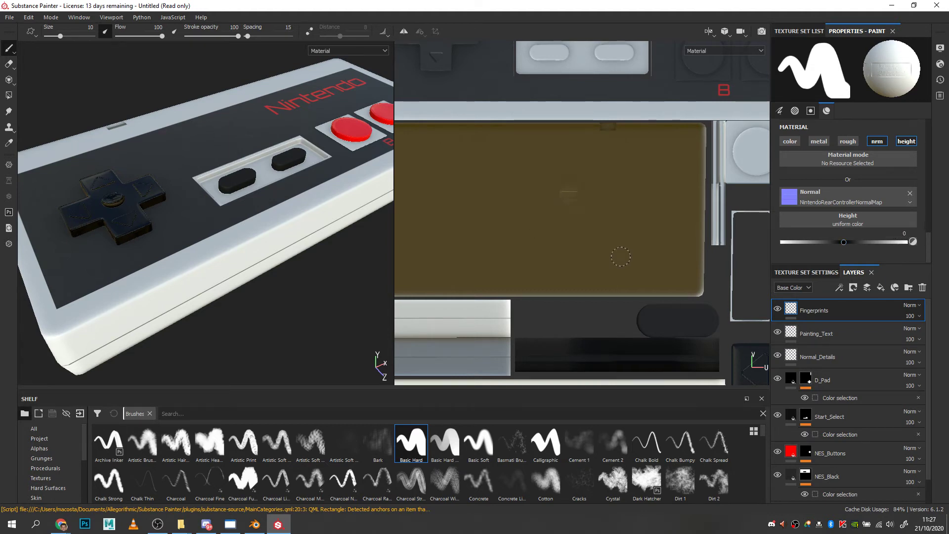
{"action": "scroll", "coordinate": [577, 204], "scroll_direction": "up", "scroll_amount": 5}
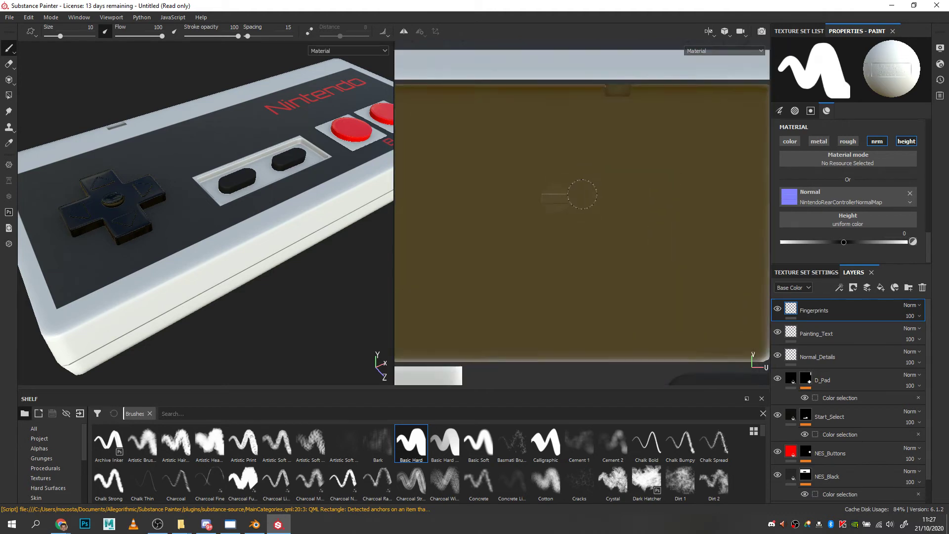
{"action": "scroll", "coordinate": [574, 205], "scroll_direction": "down", "scroll_amount": 3}
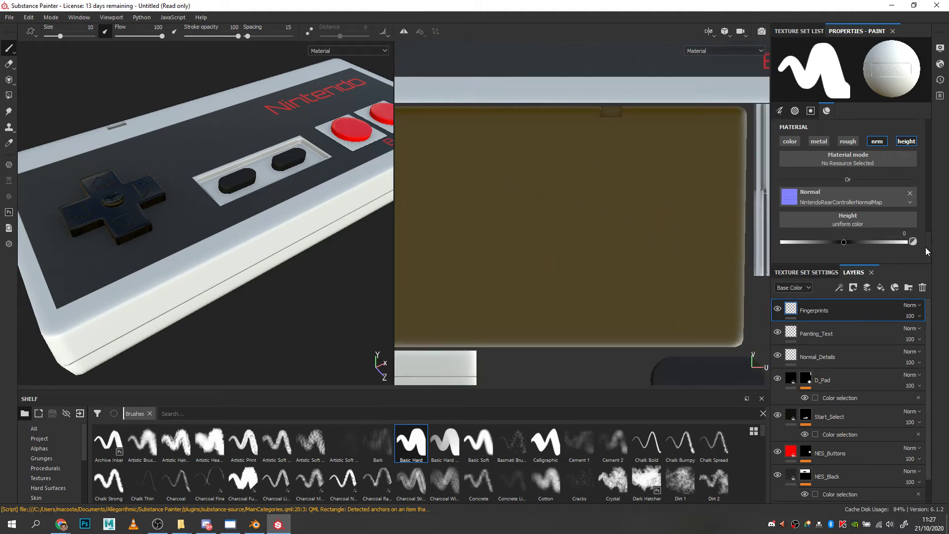
{"action": "left_click", "coordinate": [909, 192]}
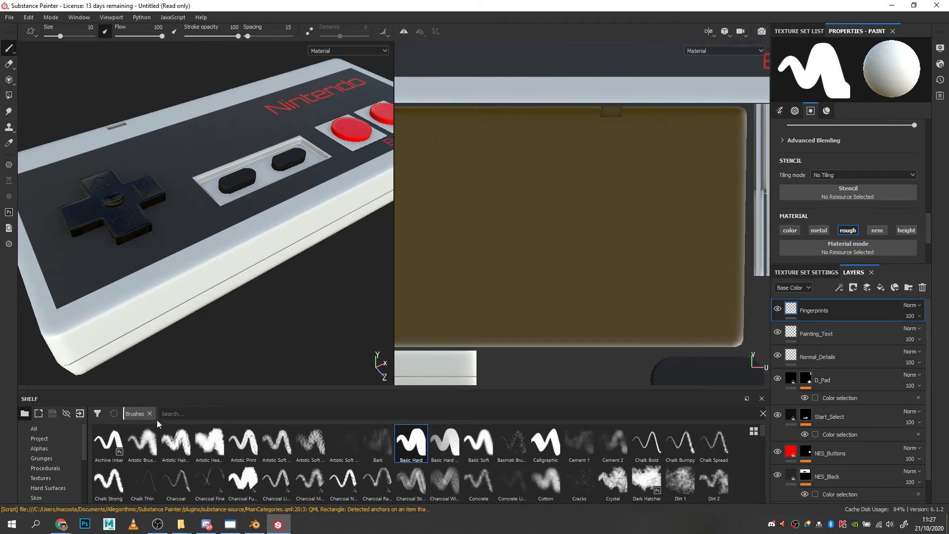
Step: Search the alphas for "finger" and assign the single Fingerprint alpha to the brush
{"action": "scroll", "coordinate": [263, 478], "scroll_direction": "down", "scroll_amount": 10}
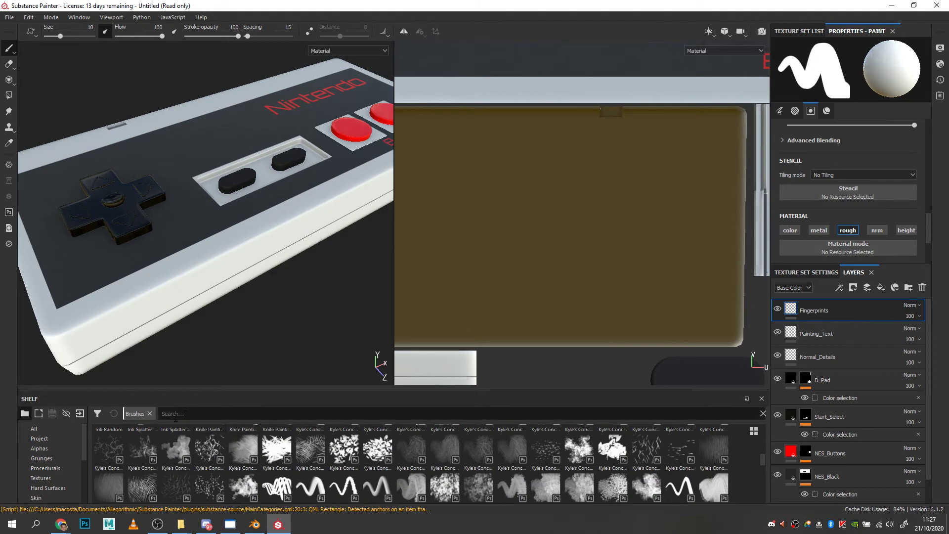
{"action": "left_click", "coordinate": [35, 447]}
{"action": "left_click", "coordinate": [231, 417]}
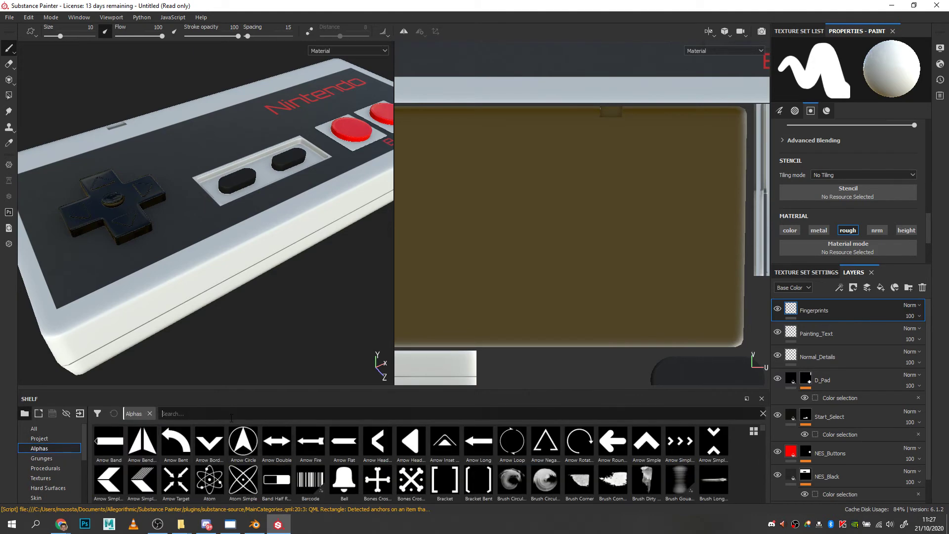
{"action": "type", "text": "finger"}
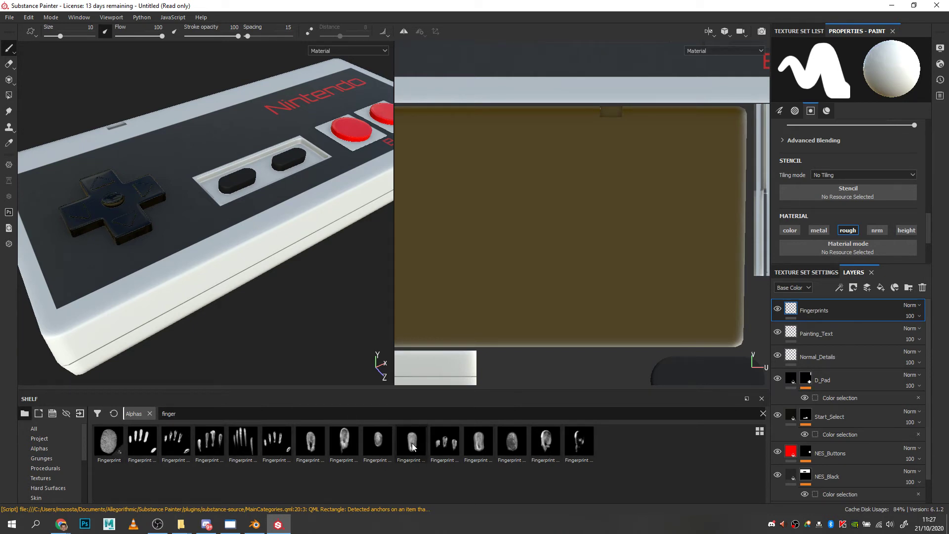
{"action": "left_click", "coordinate": [311, 442]}
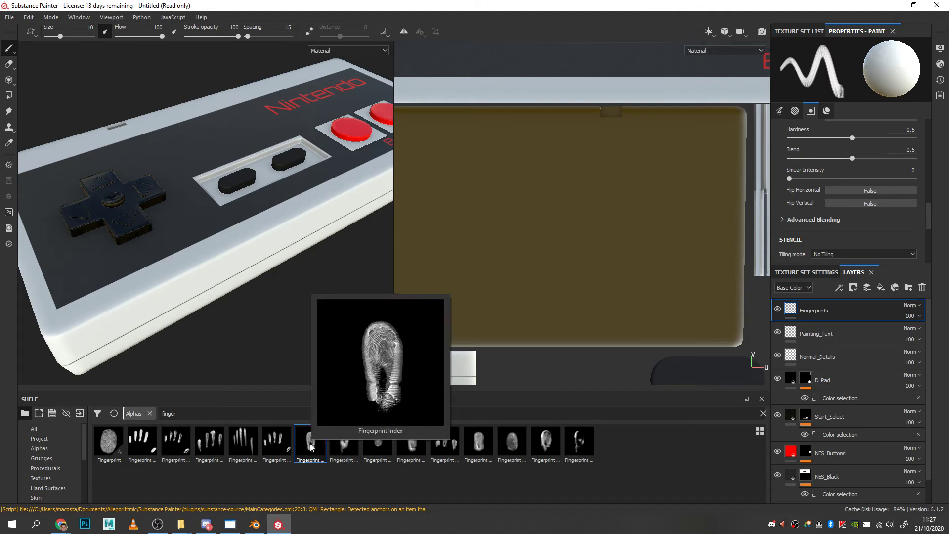
{"action": "mouse_move", "coordinate": [348, 446]}
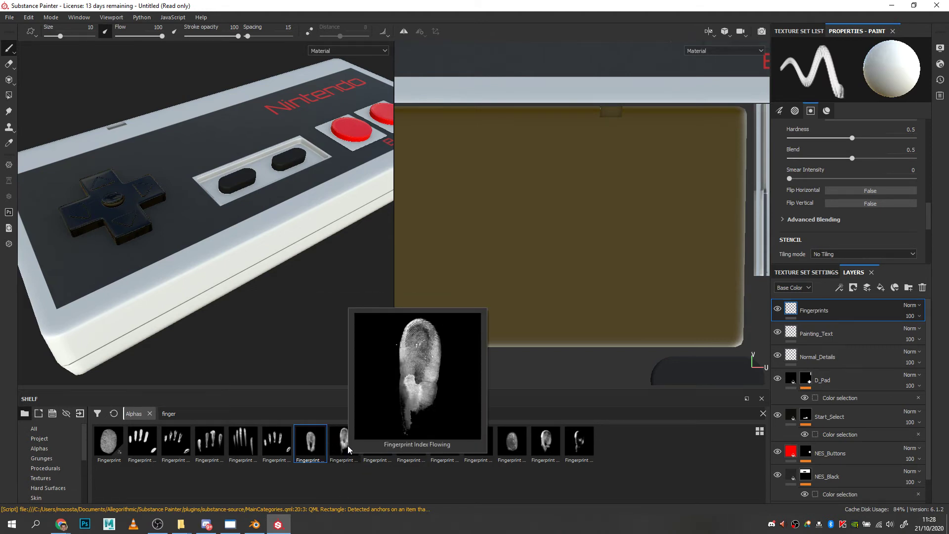
{"action": "left_click", "coordinate": [108, 448]}
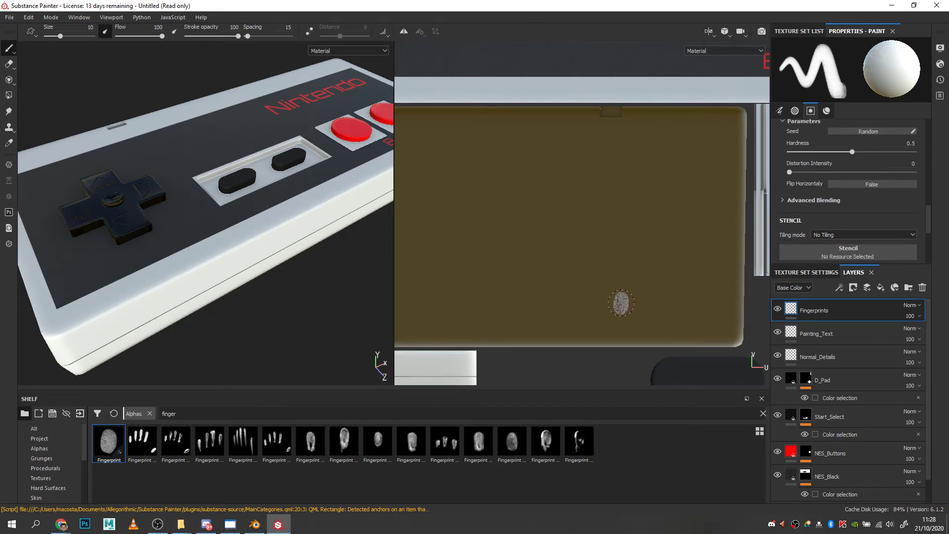
Step: Set the brush's roughness to 0.7510 and enlarge the brush to size 19.02 over the D-pad
{"action": "left_click_drag", "start_coordinate": [926, 218], "coordinate": [930, 248]}
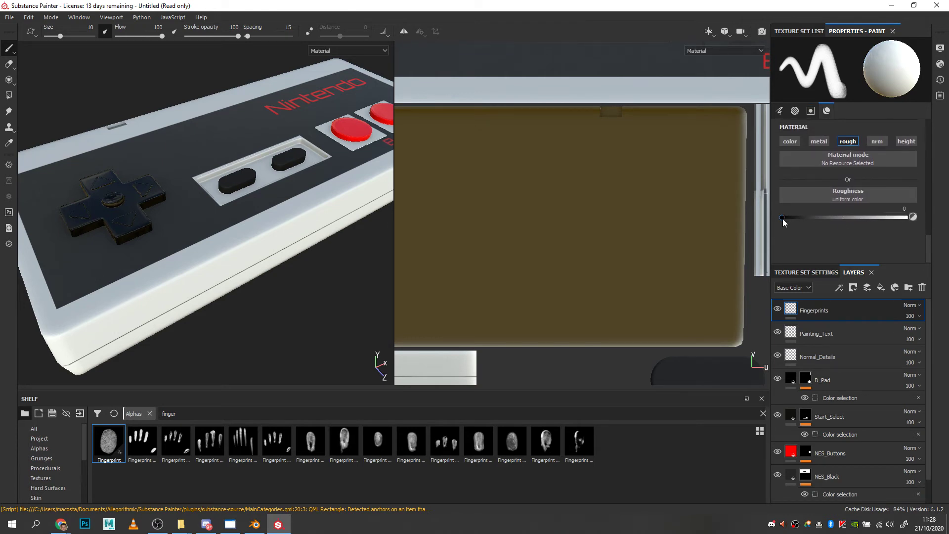
{"action": "left_click_drag", "start_coordinate": [782, 219], "coordinate": [868, 219]}
{"action": "scroll", "coordinate": [179, 239], "scroll_direction": "up", "scroll_amount": 3}
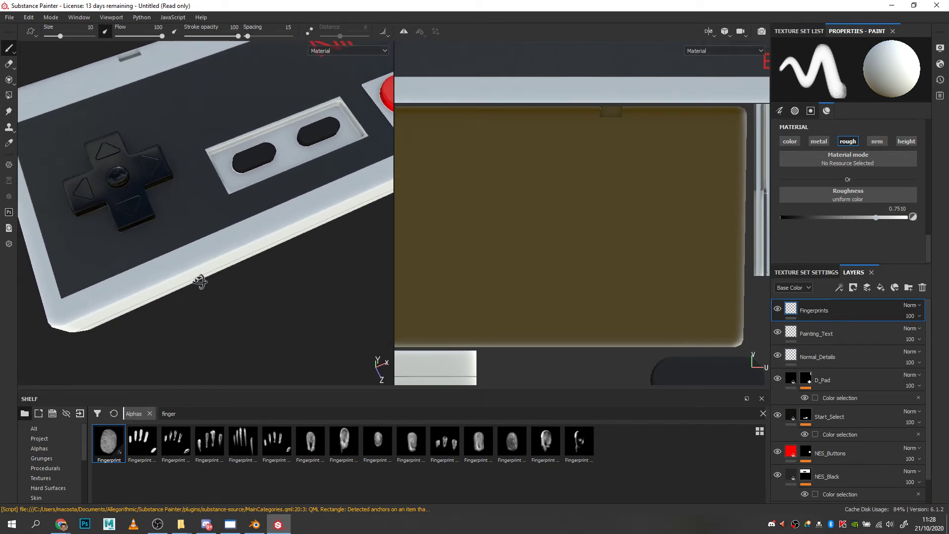
{"action": "left_click_drag", "start_coordinate": [196, 275], "coordinate": [228, 258], "text": "alt"}
{"action": "scroll", "coordinate": [209, 272], "scroll_direction": "up", "scroll_amount": 3}
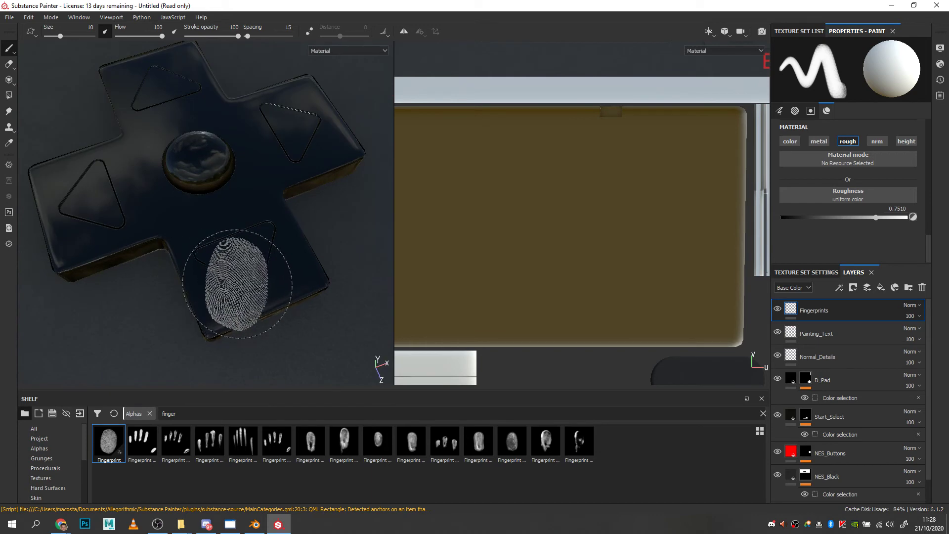
{"action": "scroll", "coordinate": [209, 272], "scroll_direction": "up", "scroll_amount": 1}
{"action": "right_click_drag", "start_coordinate": [210, 272], "coordinate": [237, 289], "text": "ctrl"}
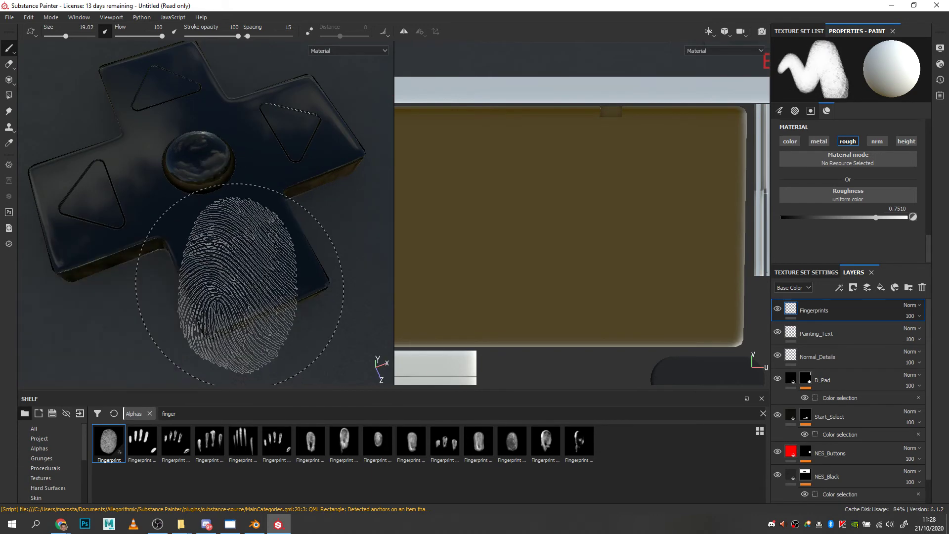
Step: Try stamping the fingerprint on the D-pad's arms, first on the 3D model and then in the UV layout, undoing the stamps
{"action": "left_click", "coordinate": [239, 290]}
{"action": "left_click_drag", "start_coordinate": [345, 329], "coordinate": [328, 297], "text": "alt"}
{"action": "middle_click_drag", "start_coordinate": [328, 296], "coordinate": [322, 282], "text": "alt"}
{"action": "left_click_drag", "start_coordinate": [322, 282], "coordinate": [297, 307], "text": "alt"}
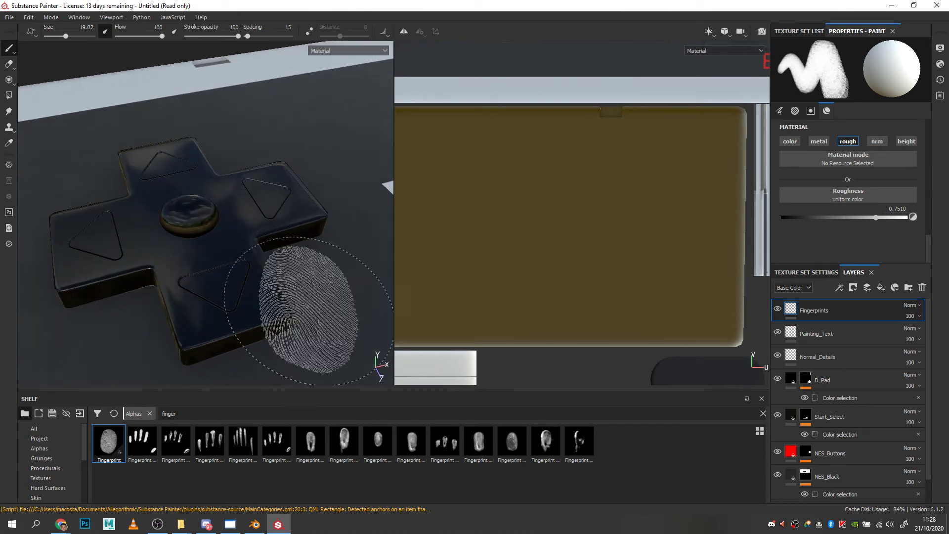
{"action": "scroll", "coordinate": [624, 265], "scroll_direction": "down", "scroll_amount": 3}
{"action": "mouse_move", "coordinate": [595, 172]}
{"action": "middle_mouse_down"}
{"action": "mouse_move", "coordinate": [532, 218]}
{"action": "mouse_move", "coordinate": [428, 199]}
{"action": "middle_mouse_up"}
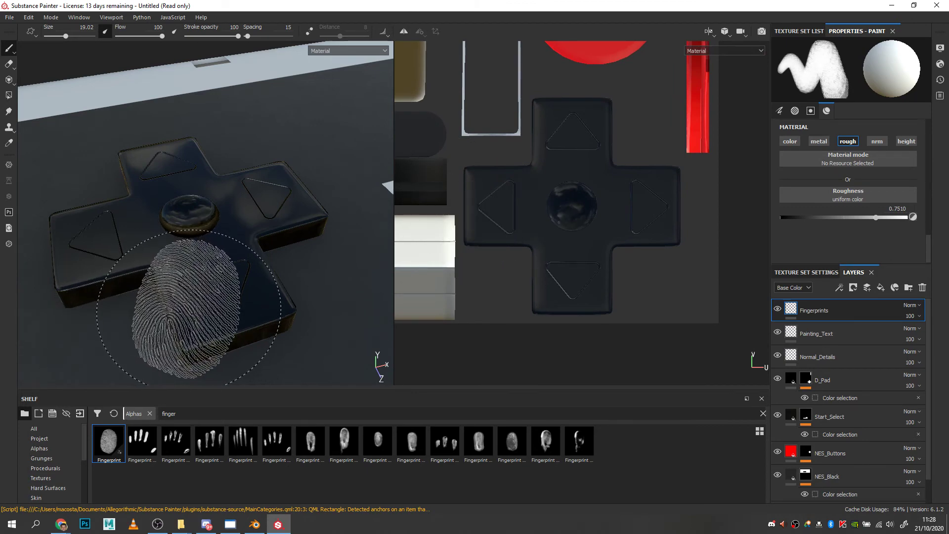
{"action": "left_click", "coordinate": [184, 301]}
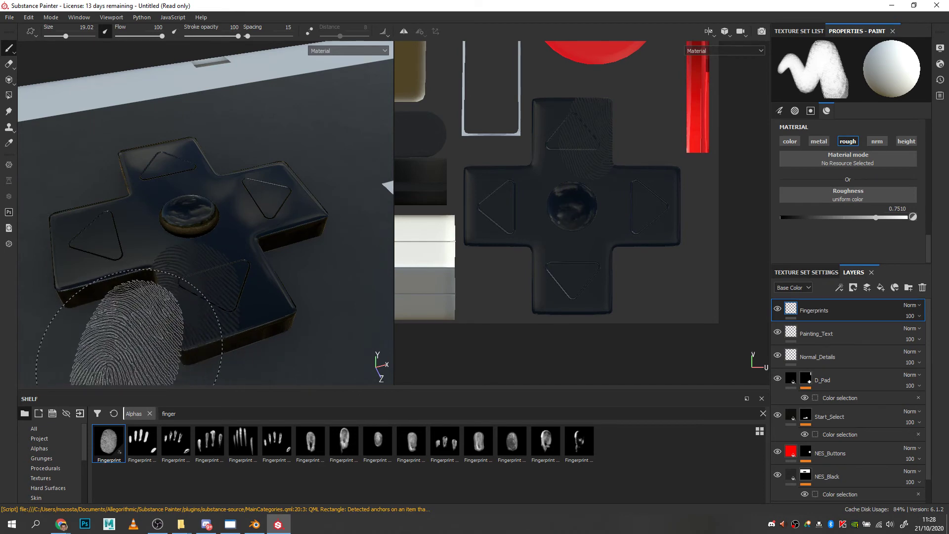
{"action": "left_click", "coordinate": [198, 341]}
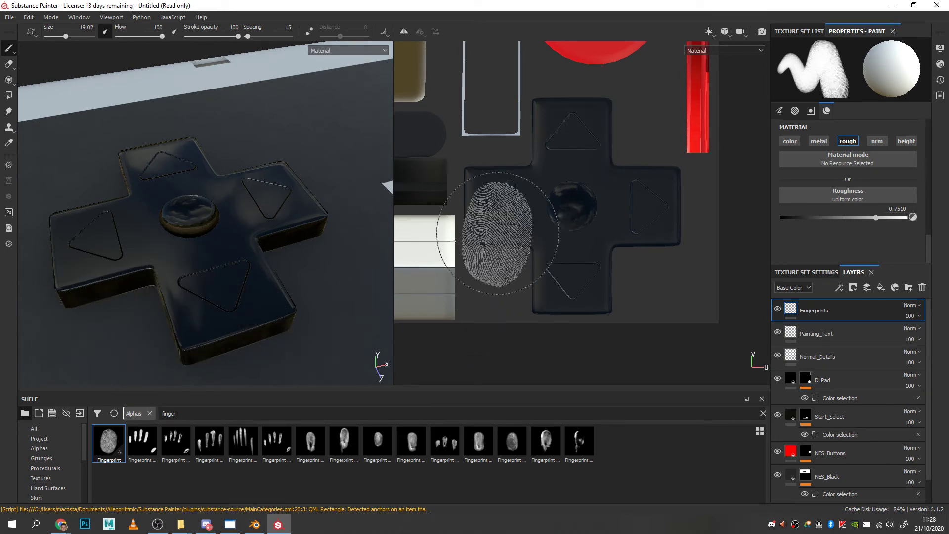
{"action": "left_click", "coordinate": [567, 292]}
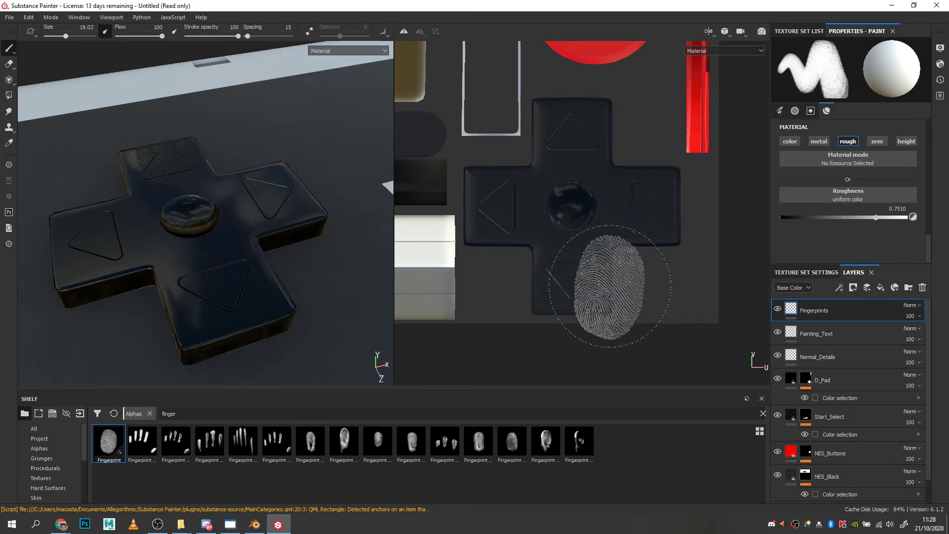
{"action": "key", "text": "ctrl+z"}
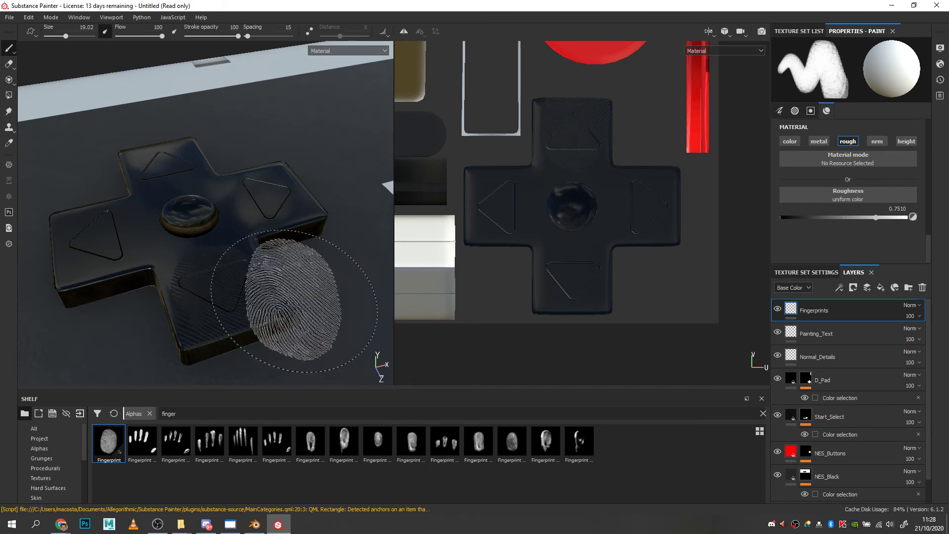
Step: Inspect the fingerprint stamp on the D-pad and surrounding faceplate from a low angle and in the UV layout, and undo it
{"action": "mouse_move", "coordinate": [275, 286]}
{"action": "left_mouse_down", "text": "alt"}
{"action": "mouse_move", "coordinate": [355, 286]}
{"action": "mouse_move", "coordinate": [351, 253]}
{"action": "mouse_move", "coordinate": [346, 277]}
{"action": "left_mouse_up", "text": "alt"}
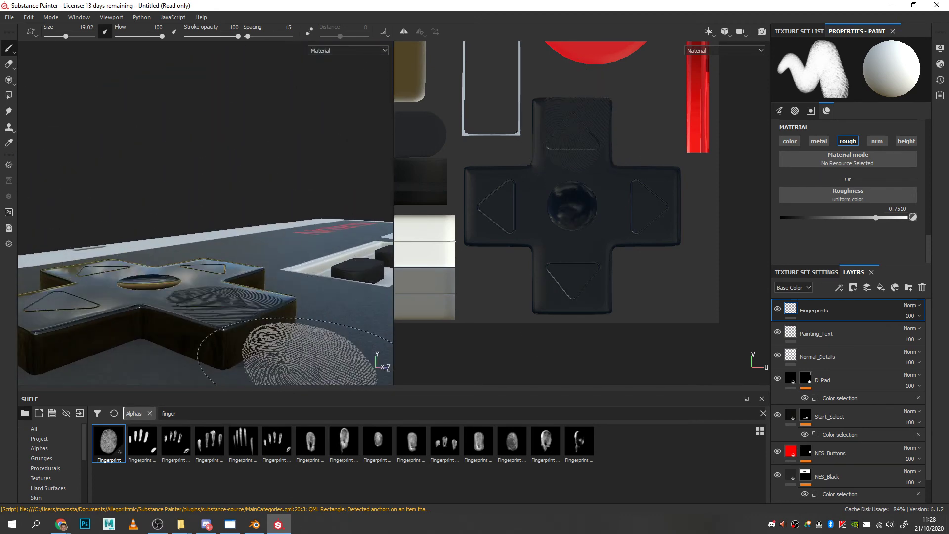
{"action": "left_click_drag", "start_coordinate": [673, 348], "coordinate": [662, 309], "text": "alt"}
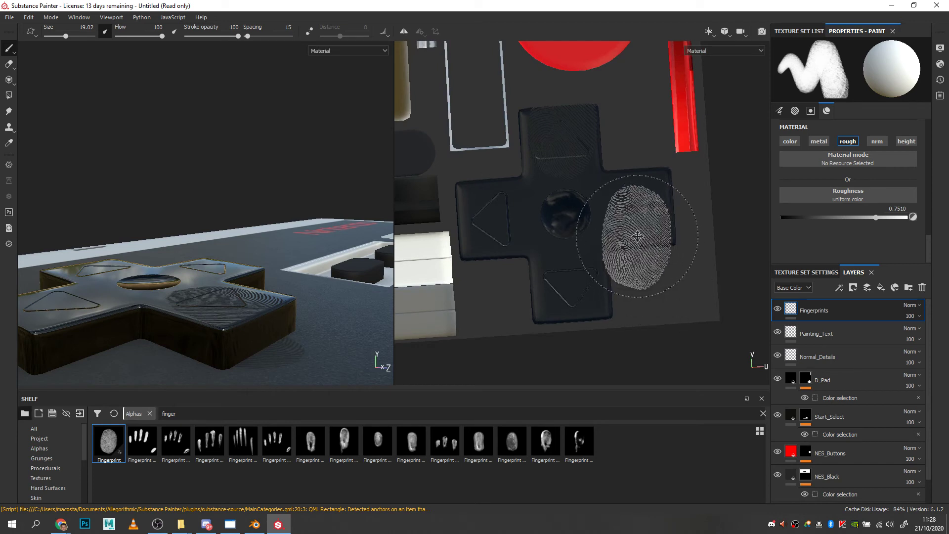
{"action": "mouse_move", "coordinate": [639, 318]}
{"action": "middle_mouse_down"}
{"action": "mouse_move", "coordinate": [945, 235]}
{"action": "mouse_move", "coordinate": [719, 377]}
{"action": "mouse_move", "coordinate": [615, 529]}
{"action": "middle_mouse_up"}
{"action": "mouse_move", "coordinate": [595, 225]}
{"action": "middle_mouse_down"}
{"action": "mouse_move", "coordinate": [726, 254]}
{"action": "mouse_move", "coordinate": [748, 357]}
{"action": "middle_mouse_up"}
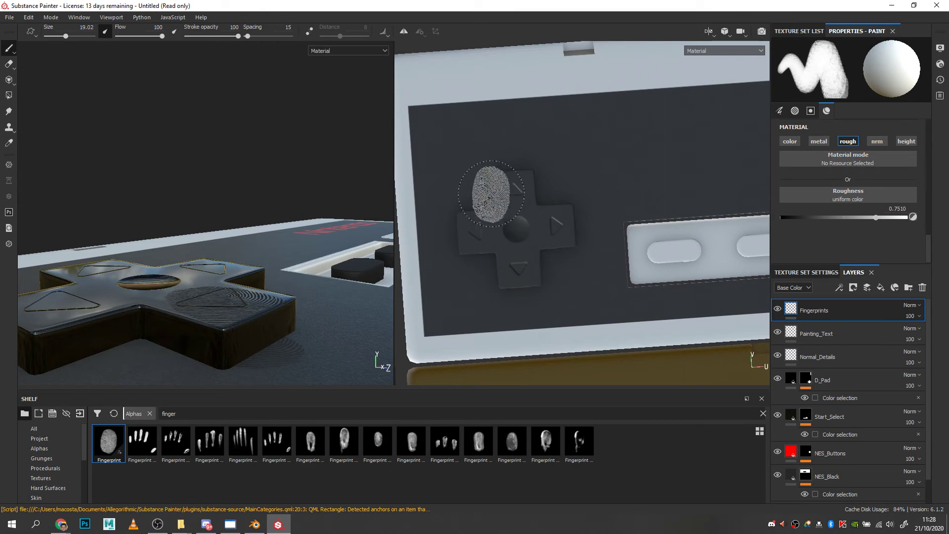
{"action": "middle_click_drag", "start_coordinate": [751, 269], "coordinate": [661, 231], "text": "alt"}
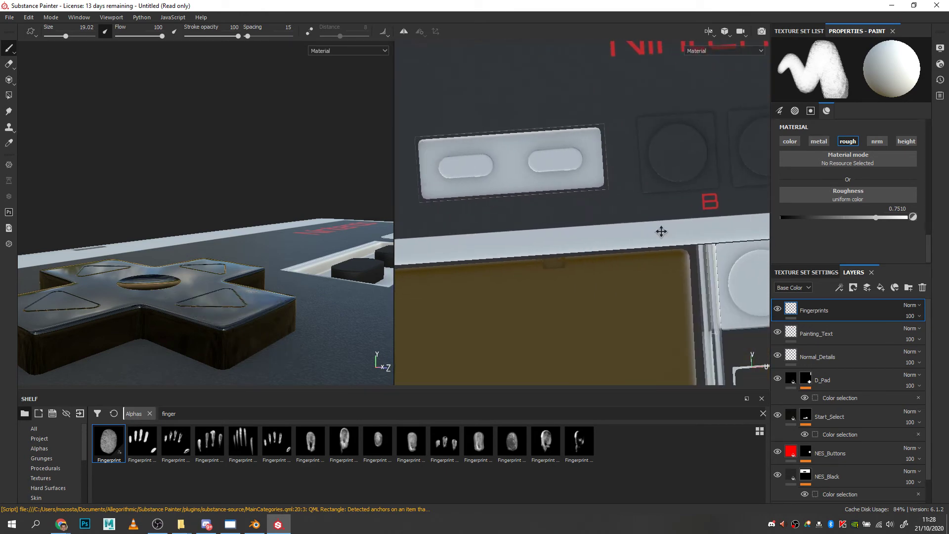
{"action": "mouse_move", "coordinate": [746, 311]}
{"action": "middle_mouse_down", "text": "alt"}
{"action": "mouse_move", "coordinate": [591, 263]}
{"action": "mouse_move", "coordinate": [557, 68]}
{"action": "middle_mouse_up", "text": "alt"}
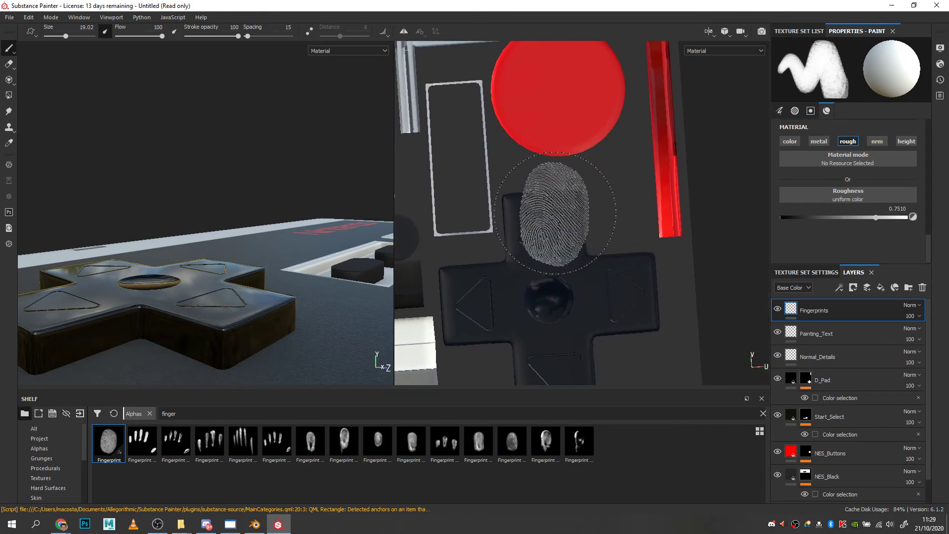
Step: Stamp a fingerprint on each of the four D-pad arms in the UV layout
{"action": "mouse_move", "coordinate": [262, 211]}
{"action": "left_mouse_down", "text": "alt"}
{"action": "mouse_move", "coordinate": [278, 123]}
{"action": "mouse_move", "coordinate": [268, 285]}
{"action": "mouse_move", "coordinate": [256, 218]}
{"action": "mouse_move", "coordinate": [254, 269]}
{"action": "mouse_move", "coordinate": [263, 191]}
{"action": "left_mouse_up", "text": "alt"}
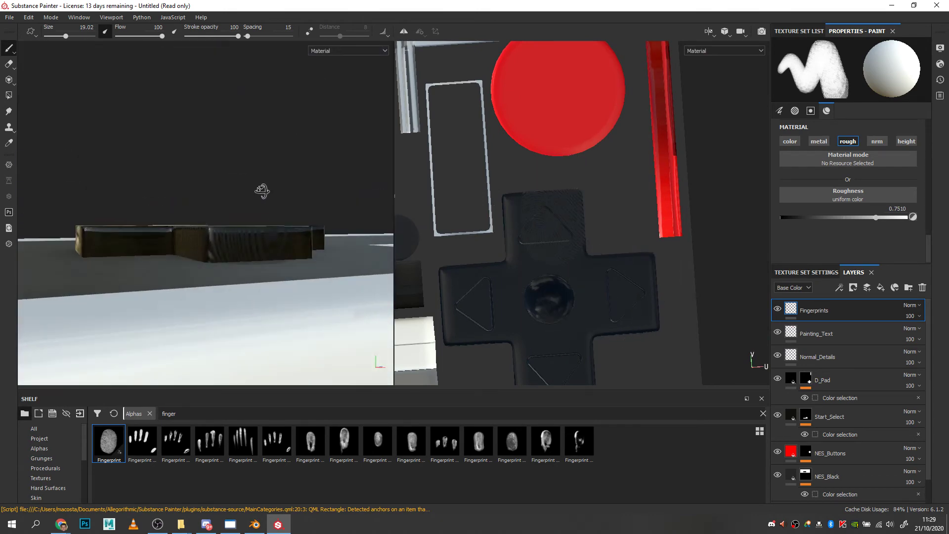
{"action": "left_click_drag", "start_coordinate": [231, 242], "coordinate": [307, 282], "text": "alt"}
{"action": "left_click", "coordinate": [627, 302]}
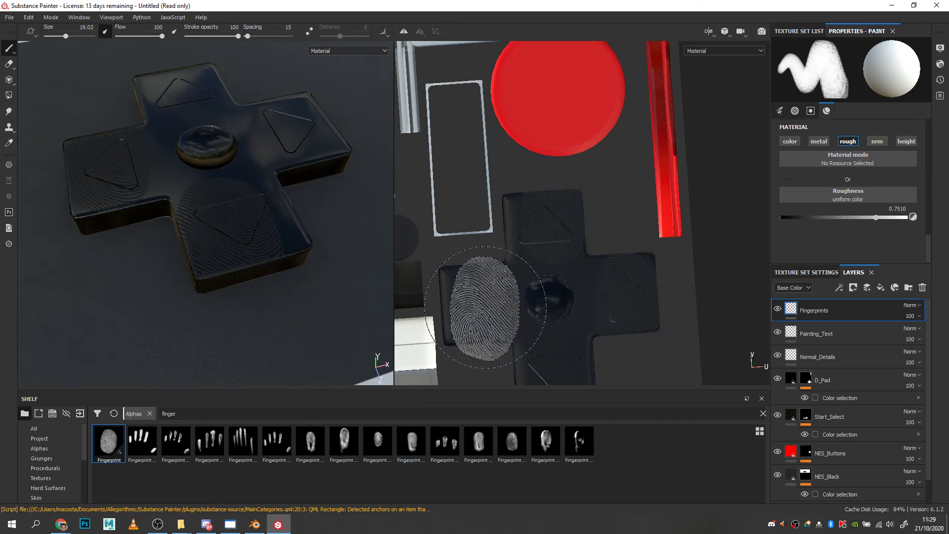
{"action": "left_click", "coordinate": [487, 296]}
{"action": "middle_click_drag", "start_coordinate": [600, 306], "coordinate": [568, 233]}
{"action": "left_click", "coordinate": [552, 231]}
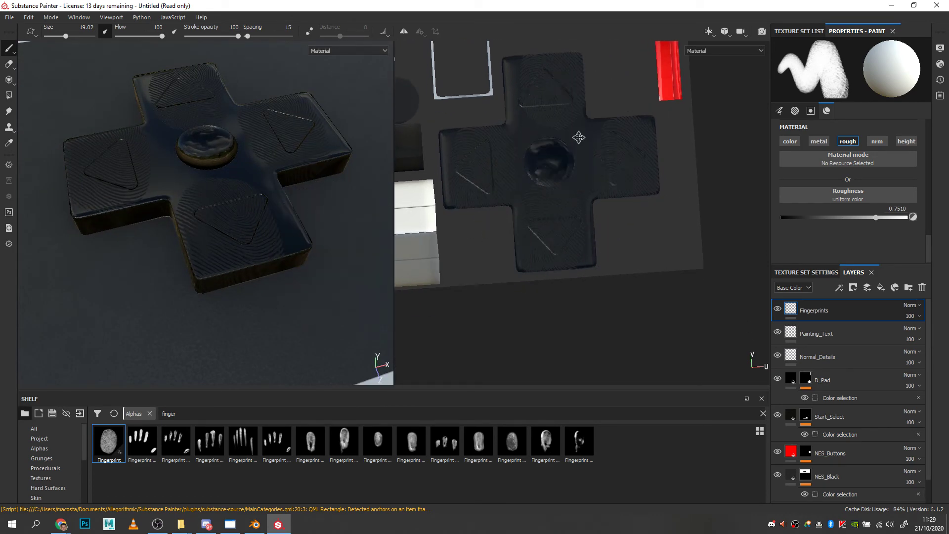
Step: Stamp the rotated fingerprint on the round red button's UV island and check it on the 3D A and B buttons
{"action": "middle_click_drag", "start_coordinate": [567, 143], "coordinate": [568, 286]}
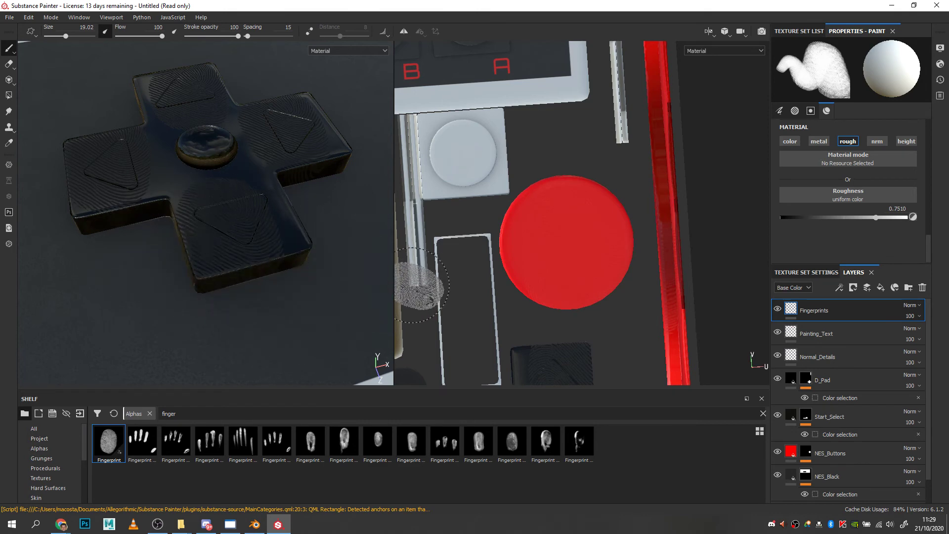
{"action": "left_click_drag", "start_coordinate": [276, 254], "coordinate": [261, 244], "text": "alt"}
{"action": "scroll", "coordinate": [269, 230], "scroll_direction": "down", "scroll_amount": 5}
{"action": "middle_click_drag", "start_coordinate": [269, 228], "coordinate": [25, 227], "text": "alt"}
{"action": "middle_click_drag", "start_coordinate": [297, 218], "coordinate": [161, 249], "text": "alt"}
{"action": "scroll", "coordinate": [259, 211], "scroll_direction": "up", "scroll_amount": 5}
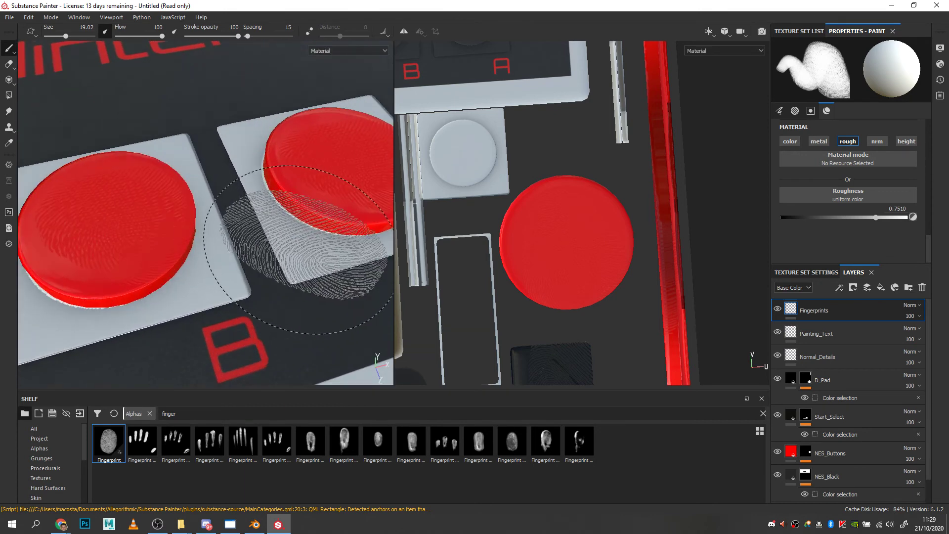
Step: Review the fingerprints on the red buttons and D-pad, and lower the Fingerprints layer's opacity to 55
{"action": "left_click_drag", "start_coordinate": [303, 250], "coordinate": [286, 219], "text": "alt"}
{"action": "scroll", "coordinate": [310, 213], "scroll_direction": "up", "scroll_amount": 3}
{"action": "scroll", "coordinate": [305, 220], "scroll_direction": "down", "scroll_amount": 5}
{"action": "scroll", "coordinate": [303, 222], "scroll_direction": "down", "scroll_amount": 6}
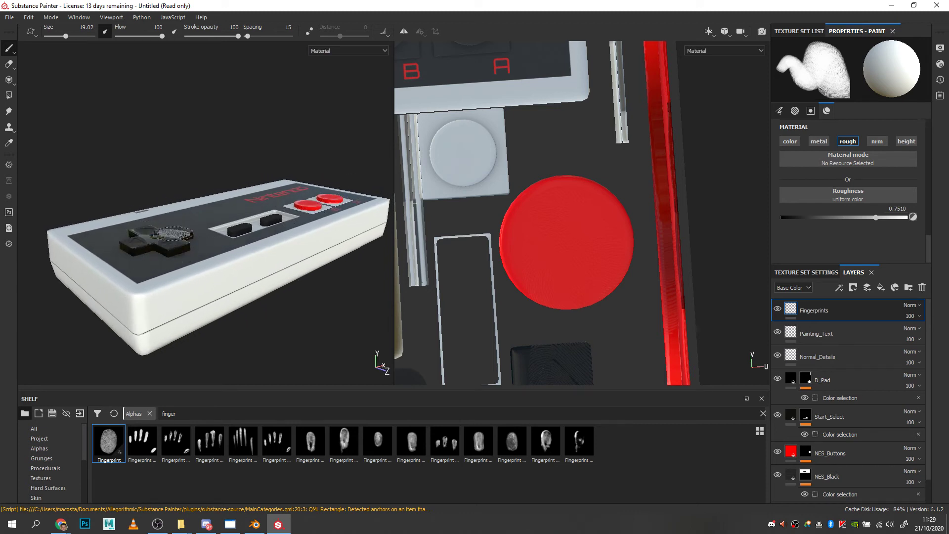
{"action": "left_click_drag", "start_coordinate": [287, 218], "coordinate": [293, 248], "text": "alt"}
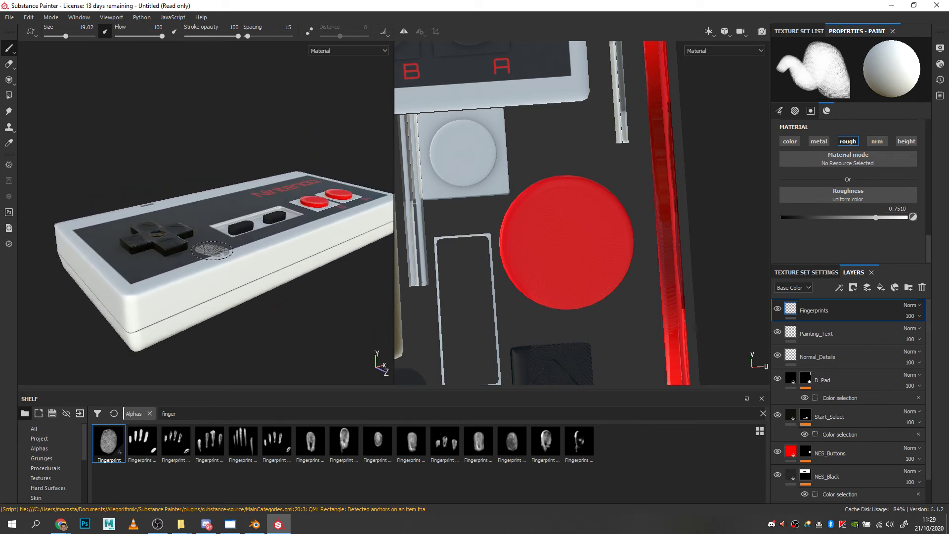
{"action": "mouse_move", "coordinate": [174, 255]}
{"action": "left_mouse_down", "text": "alt"}
{"action": "mouse_move", "coordinate": [177, 280]}
{"action": "mouse_move", "coordinate": [247, 218]}
{"action": "mouse_move", "coordinate": [249, 227]}
{"action": "left_mouse_up", "text": "alt"}
{"action": "scroll", "coordinate": [158, 247], "scroll_direction": "up", "scroll_amount": 5}
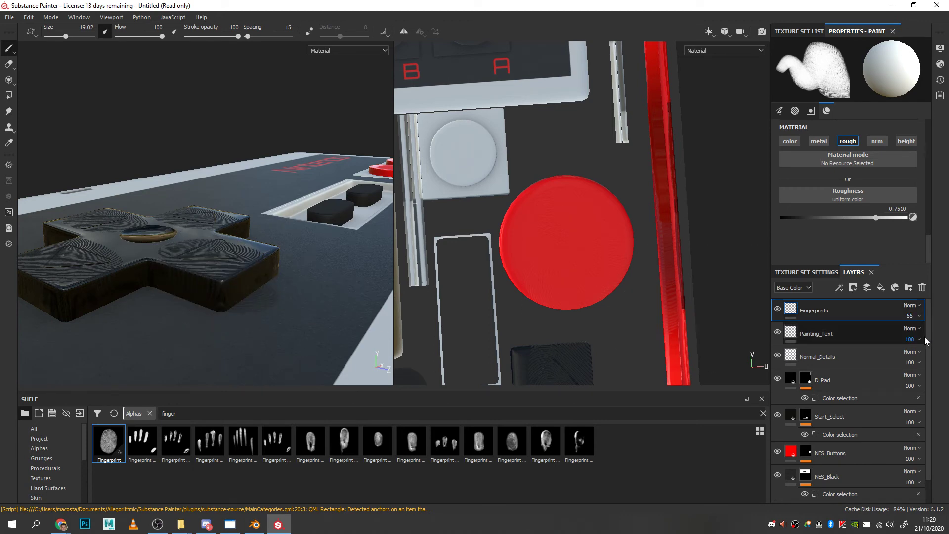
Step: Try the Fingerprints layer at opacity 14 and restore it to 100, keeping the Normal blending mode
{"action": "left_click", "coordinate": [918, 317]}
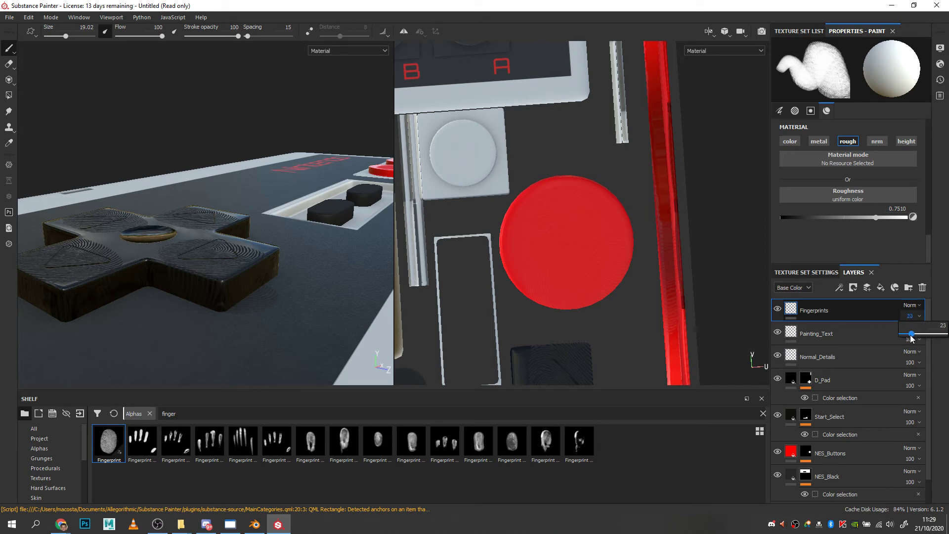
{"action": "left_click_drag", "start_coordinate": [912, 338], "coordinate": [906, 334]}
{"action": "left_click_drag", "start_coordinate": [207, 257], "coordinate": [235, 284], "text": "alt"}
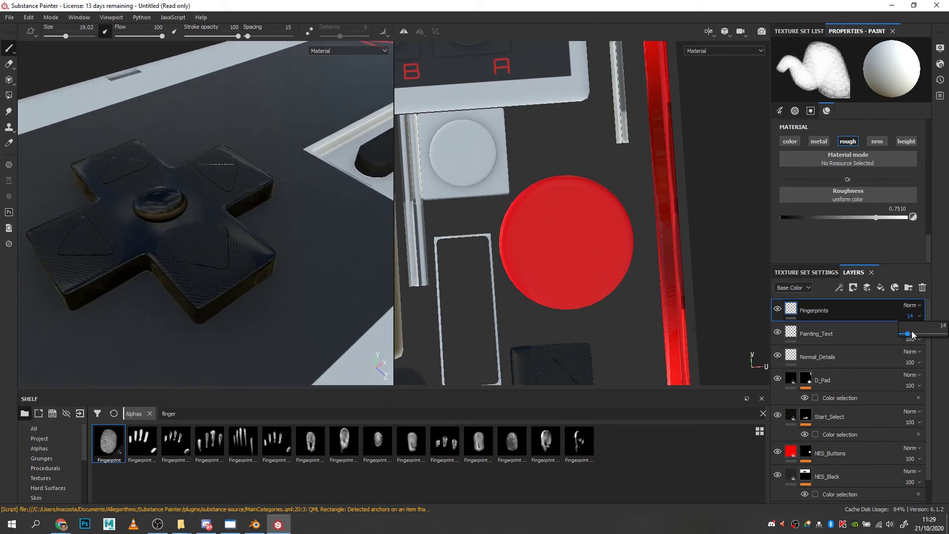
{"action": "left_click", "coordinate": [919, 338]}
{"action": "left_click", "coordinate": [911, 305]}
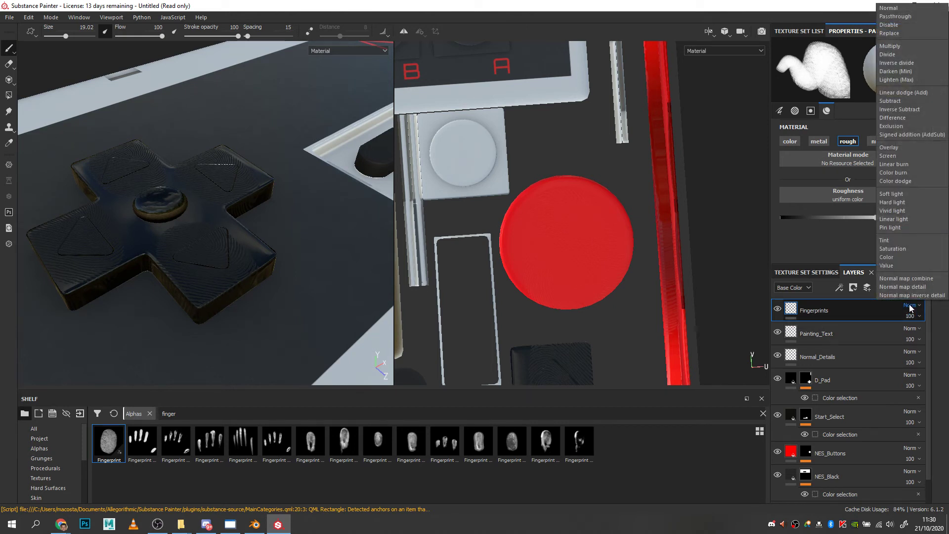
{"action": "left_click", "coordinate": [891, 311]}
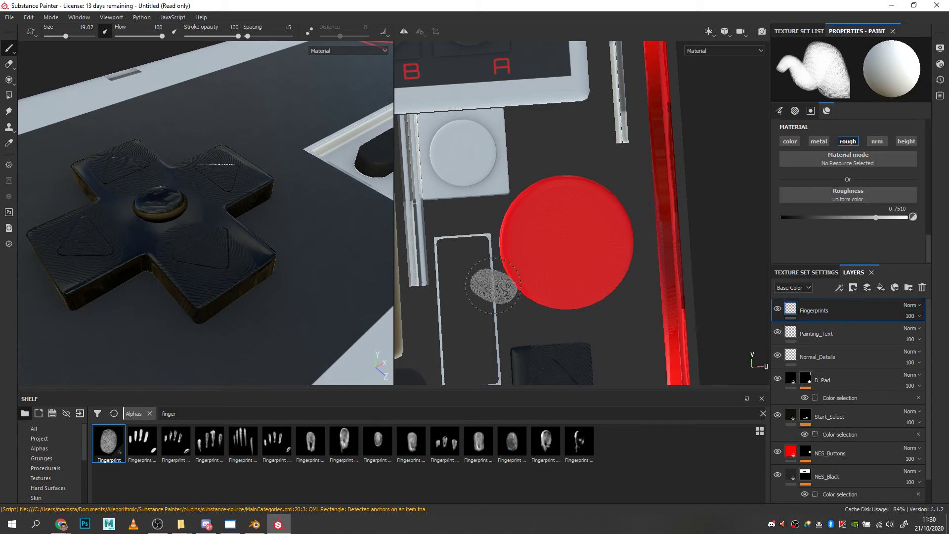
Step: Try the fingerprint brush's roughness at 1, compare the prints around the D-pad up close, and set the roughness to 0
{"action": "left_click_drag", "start_coordinate": [202, 278], "coordinate": [213, 248], "text": "alt"}
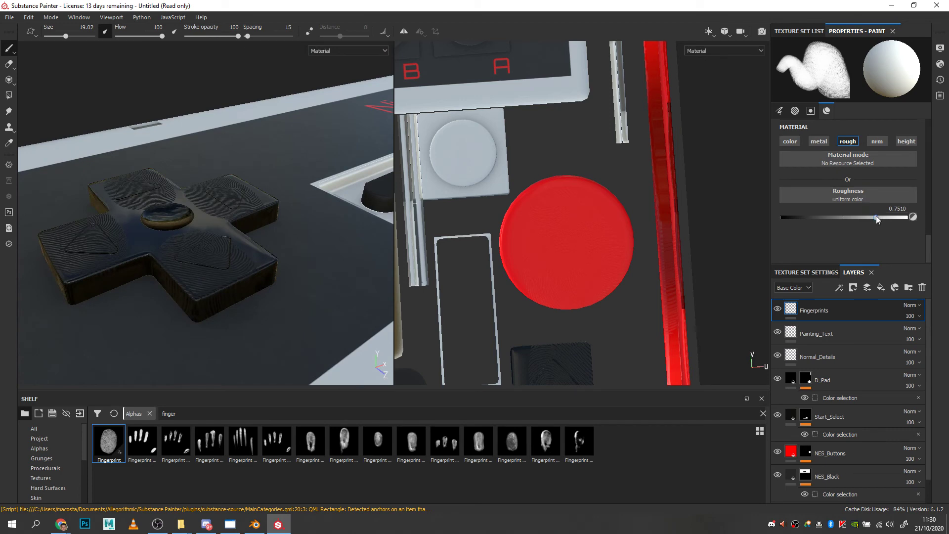
{"action": "left_click_drag", "start_coordinate": [846, 220], "coordinate": [844, 220]}
{"action": "mouse_move", "coordinate": [247, 296]}
{"action": "left_mouse_down", "text": "alt"}
{"action": "mouse_move", "coordinate": [244, 322]}
{"action": "mouse_move", "coordinate": [296, 336]}
{"action": "mouse_move", "coordinate": [197, 218]}
{"action": "mouse_move", "coordinate": [247, 282]}
{"action": "mouse_move", "coordinate": [307, 291]}
{"action": "mouse_move", "coordinate": [262, 292]}
{"action": "mouse_move", "coordinate": [299, 275]}
{"action": "left_mouse_up", "text": "alt"}
{"action": "scroll", "coordinate": [260, 307], "scroll_direction": "up", "scroll_amount": 5}
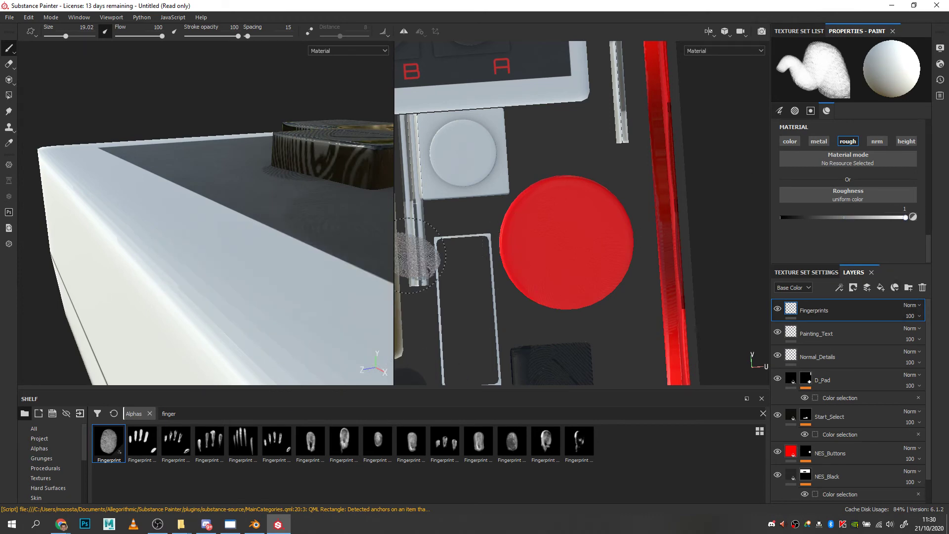
{"action": "left_click_drag", "start_coordinate": [257, 282], "coordinate": [275, 314], "text": "alt"}
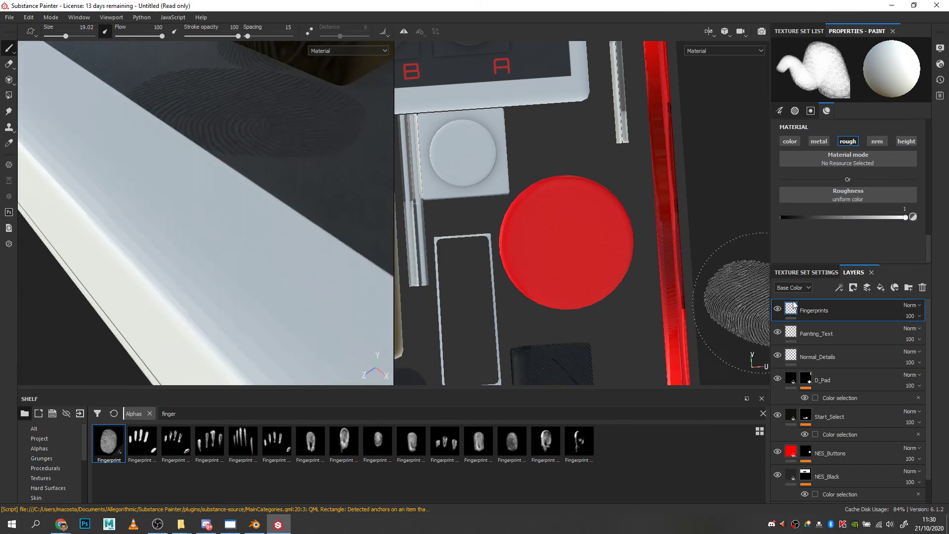
{"action": "left_click_drag", "start_coordinate": [788, 224], "coordinate": [775, 224]}
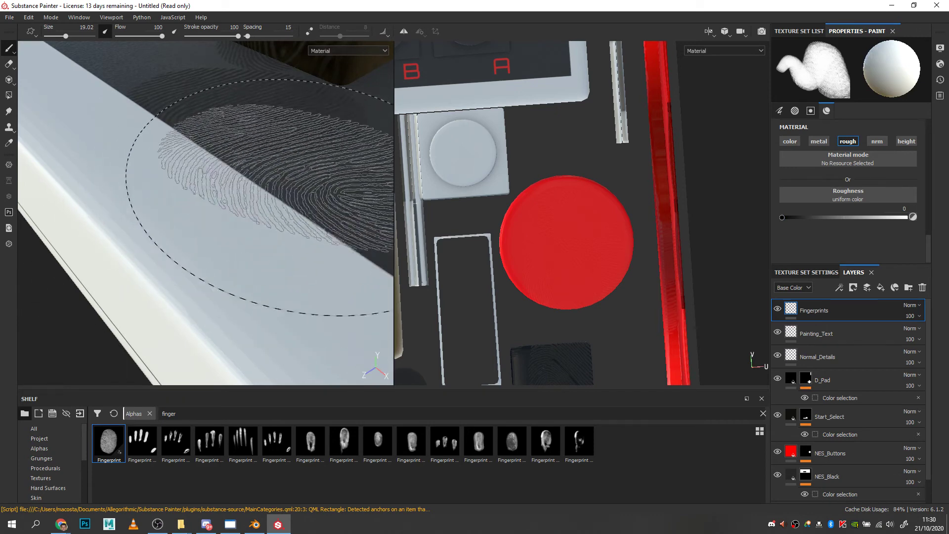
{"action": "mouse_move", "coordinate": [256, 232]}
{"action": "left_mouse_down", "text": "alt"}
{"action": "mouse_move", "coordinate": [250, 246]}
{"action": "mouse_move", "coordinate": [200, 204]}
{"action": "mouse_move", "coordinate": [209, 206]}
{"action": "mouse_move", "coordinate": [197, 218]}
{"action": "mouse_move", "coordinate": [209, 201]}
{"action": "mouse_move", "coordinate": [237, 212]}
{"action": "mouse_move", "coordinate": [244, 186]}
{"action": "mouse_move", "coordinate": [284, 288]}
{"action": "mouse_move", "coordinate": [242, 270]}
{"action": "left_mouse_up", "text": "alt"}
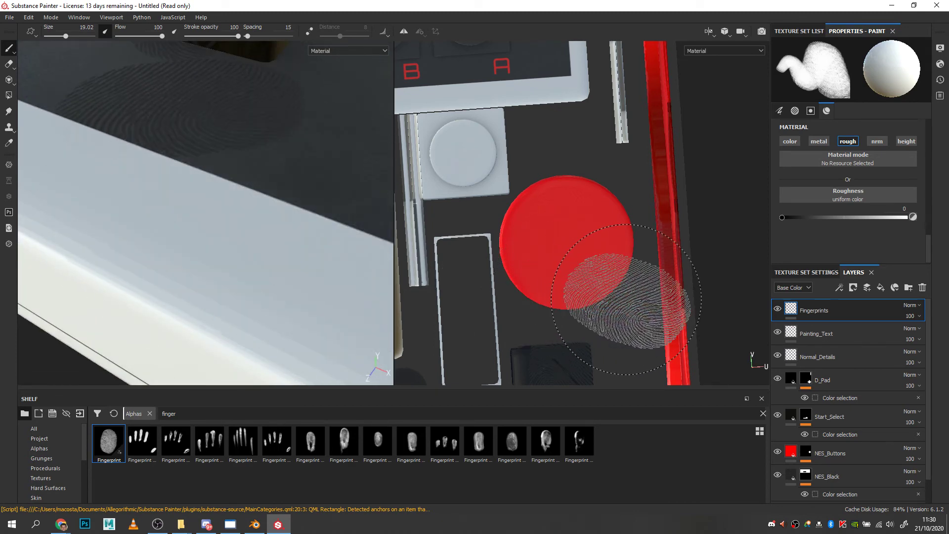
Step: Examine the controller's front edge, faceplate and D-pad from several distances, along with the button islands in the UV layout
{"action": "left_click_drag", "start_coordinate": [191, 261], "coordinate": [218, 181], "text": "alt"}
{"action": "scroll", "coordinate": [227, 186], "scroll_direction": "up", "scroll_amount": 1}
{"action": "scroll", "coordinate": [230, 199], "scroll_direction": "down", "scroll_amount": 10}
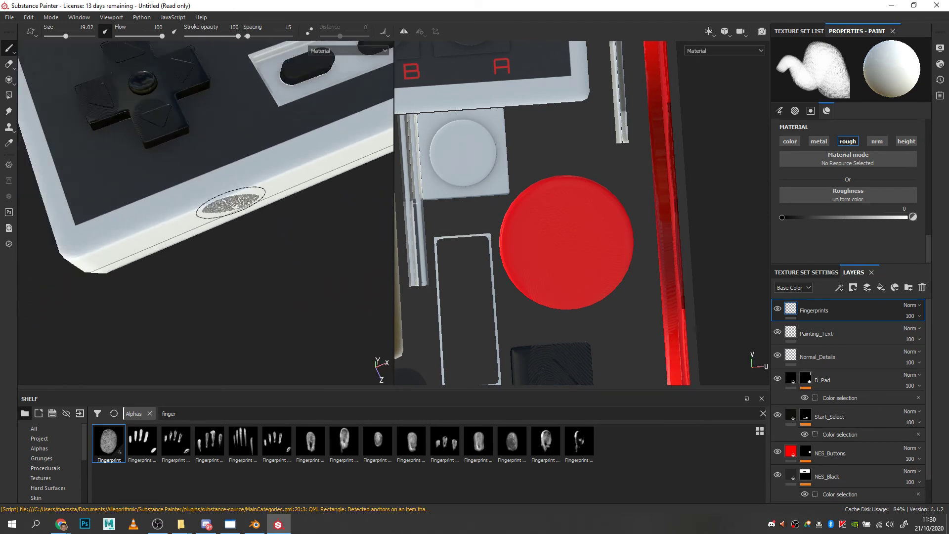
{"action": "left_click_drag", "start_coordinate": [239, 215], "coordinate": [283, 207], "text": "alt"}
{"action": "middle_click_drag", "start_coordinate": [283, 208], "coordinate": [281, 267], "text": "alt"}
{"action": "left_click_drag", "start_coordinate": [281, 267], "coordinate": [289, 248], "text": "alt"}
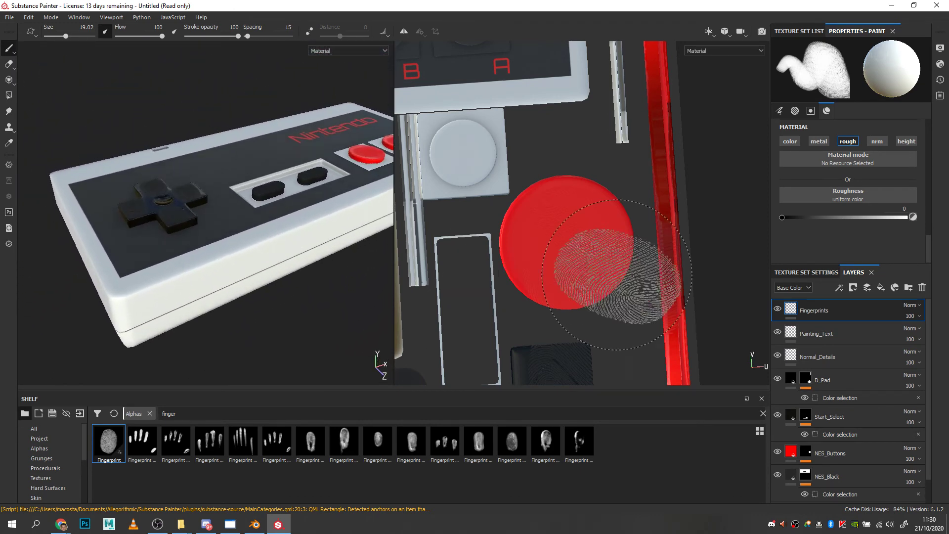
{"action": "middle_click_drag", "start_coordinate": [673, 238], "coordinate": [720, 212], "text": "alt"}
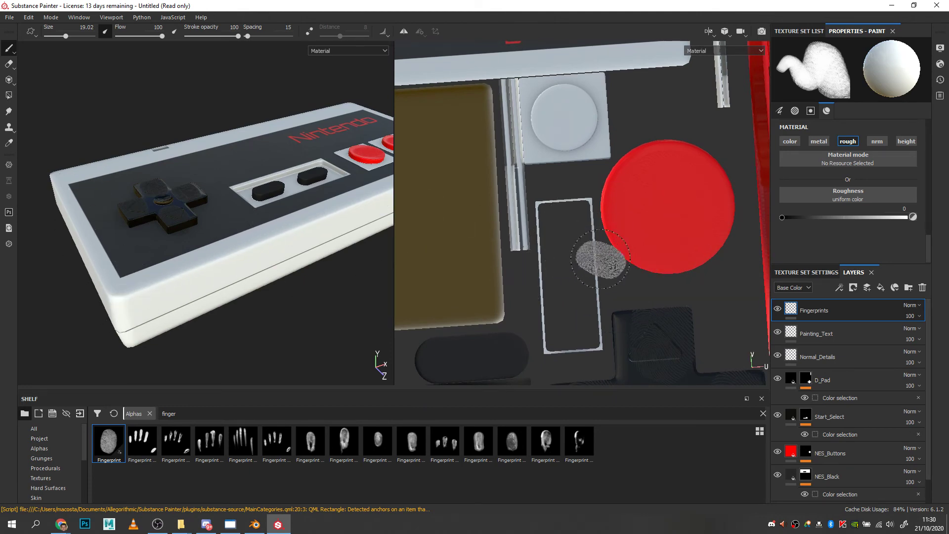
{"action": "mouse_move", "coordinate": [676, 232]}
{"action": "left_mouse_down", "text": "alt"}
{"action": "mouse_move", "coordinate": [676, 251]}
{"action": "mouse_move", "coordinate": [685, 233]}
{"action": "left_mouse_up", "text": "alt"}
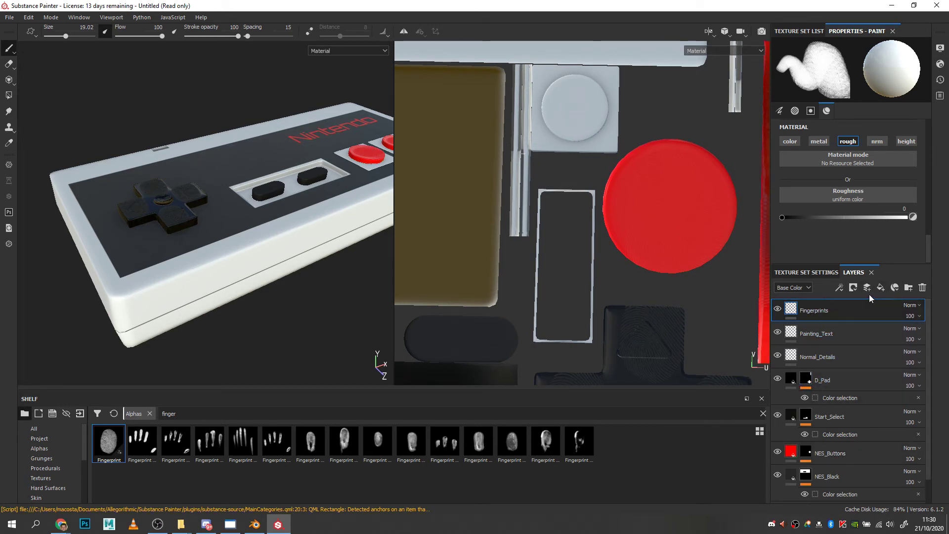
Step: Add a fill layer above Fingerprints and disable its height and normal channels
{"action": "left_click", "coordinate": [881, 288]}
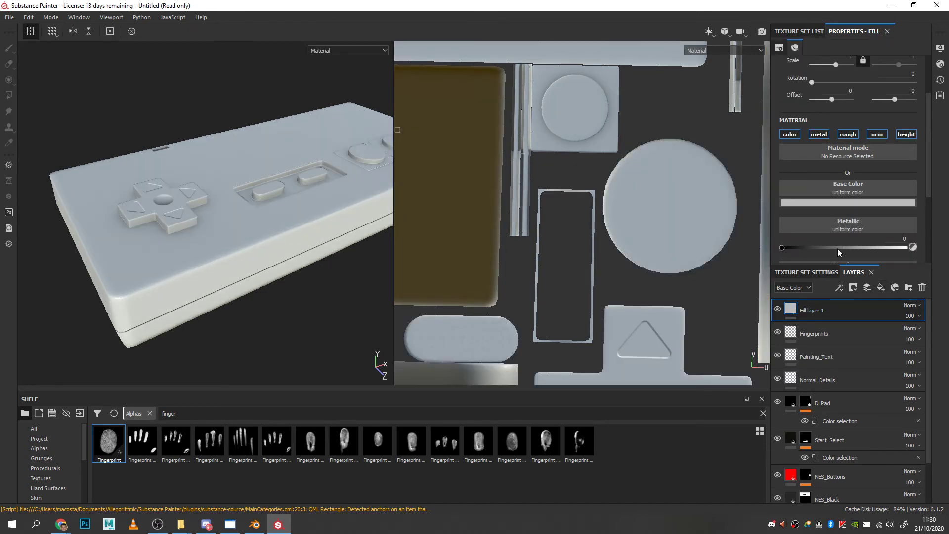
{"action": "left_click", "coordinate": [904, 135]}
{"action": "left_click", "coordinate": [879, 135]}
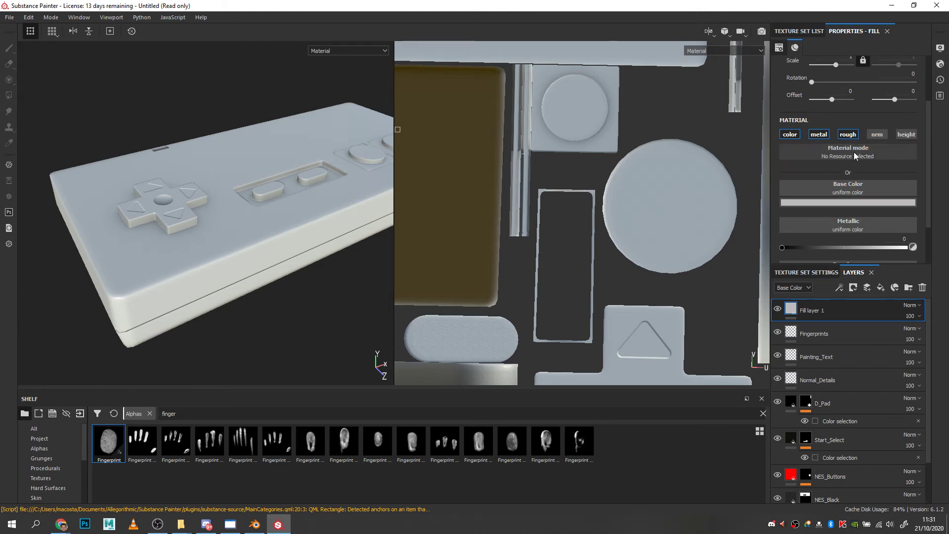
Step: Set the fill layer's base color to a very dark brown, about R 0.013, G 0.009, B 0.007
{"action": "left_click", "coordinate": [841, 202]}
{"action": "left_click_drag", "start_coordinate": [840, 267], "coordinate": [820, 289]}
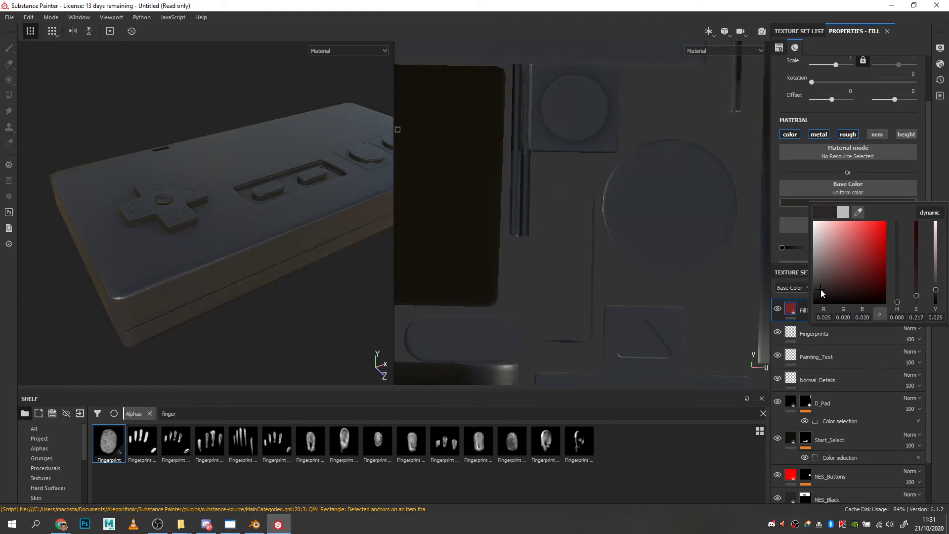
{"action": "mouse_move", "coordinate": [898, 277]}
{"action": "left_mouse_down"}
{"action": "mouse_move", "coordinate": [899, 302]}
{"action": "mouse_move", "coordinate": [883, 304]}
{"action": "mouse_move", "coordinate": [917, 287]}
{"action": "mouse_move", "coordinate": [917, 312]}
{"action": "mouse_move", "coordinate": [917, 295]}
{"action": "mouse_move", "coordinate": [897, 294]}
{"action": "left_mouse_up"}
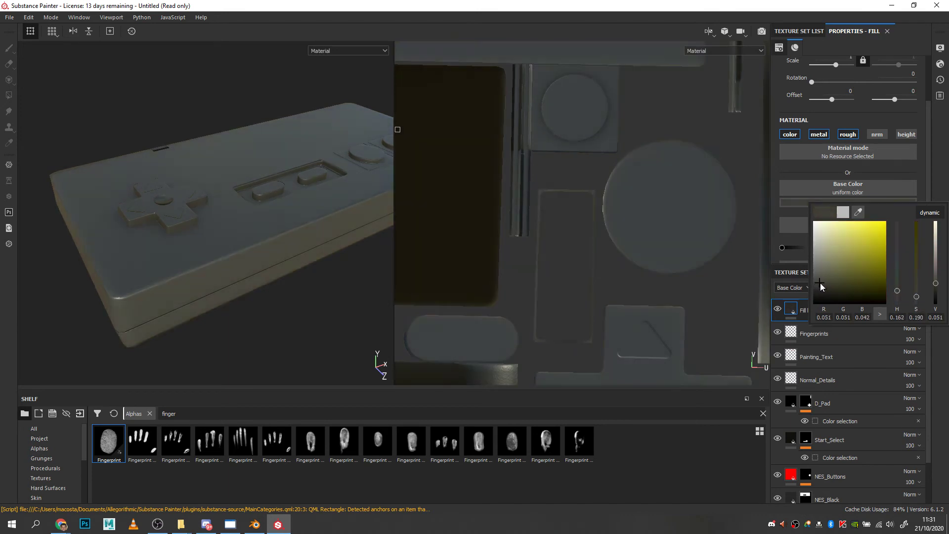
{"action": "left_click", "coordinate": [835, 289]}
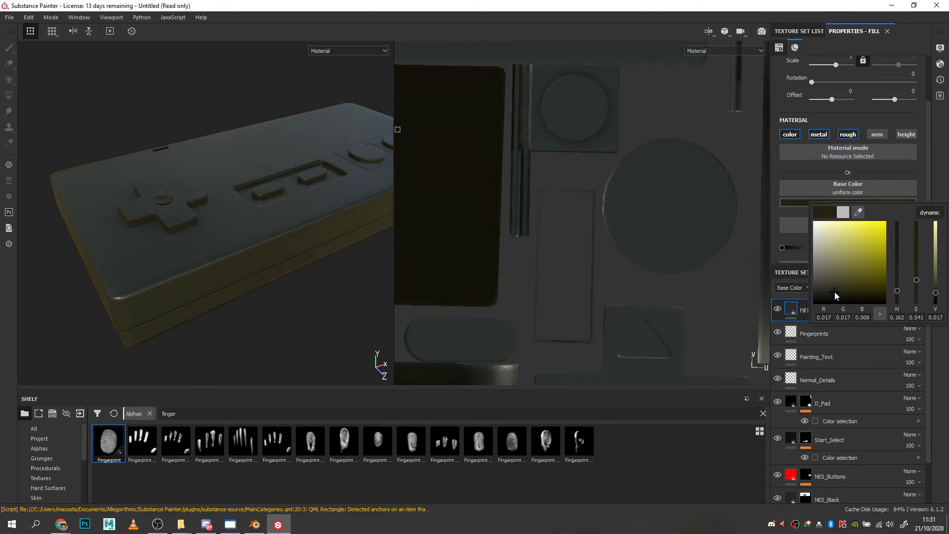
{"action": "left_click_drag", "start_coordinate": [835, 292], "coordinate": [834, 291]}
{"action": "left_click_drag", "start_coordinate": [917, 280], "coordinate": [897, 298]}
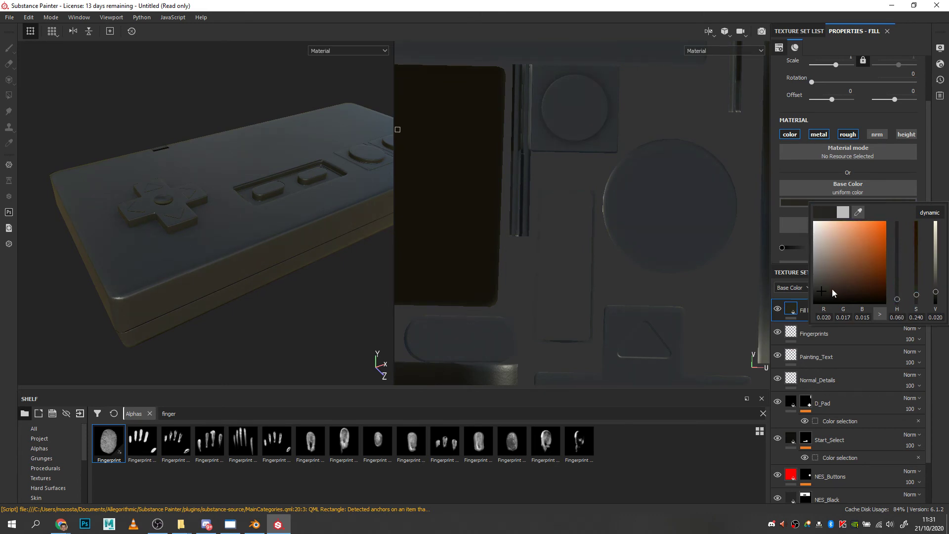
{"action": "left_click_drag", "start_coordinate": [833, 292], "coordinate": [833, 293]}
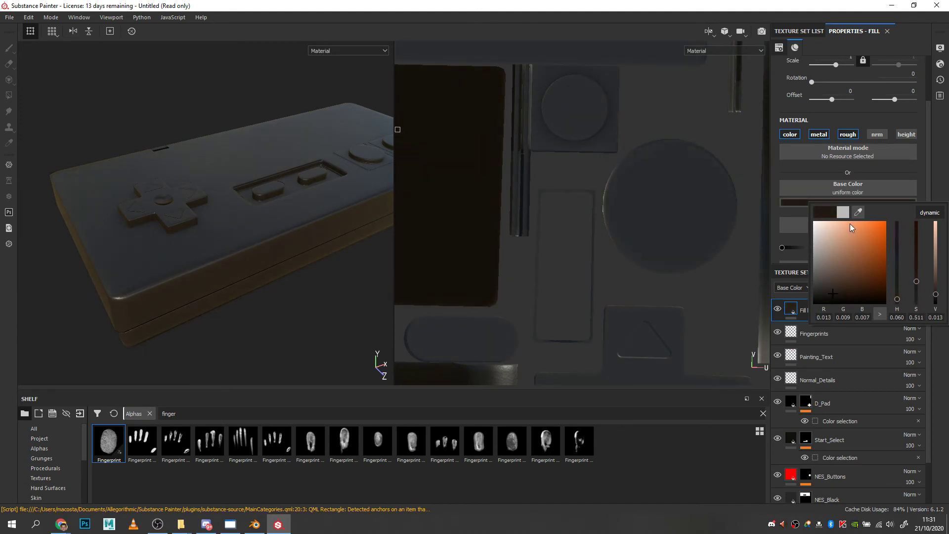
{"action": "left_click", "coordinate": [905, 172]}
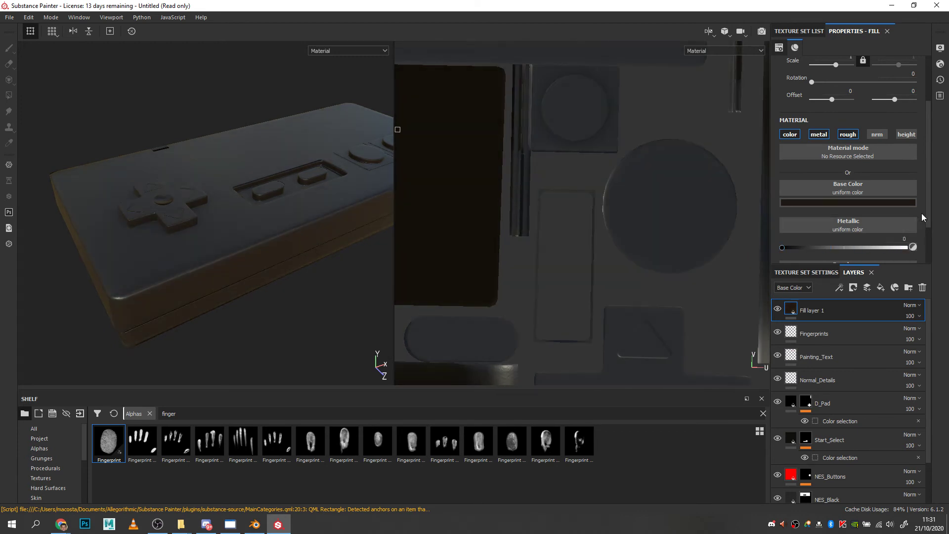
Step: Set the fill layer's roughness to 1 and rename the layer as Dirt
{"action": "scroll", "coordinate": [921, 216], "scroll_direction": "down", "scroll_amount": 2}
{"action": "left_click_drag", "start_coordinate": [816, 241], "coordinate": [908, 241]}
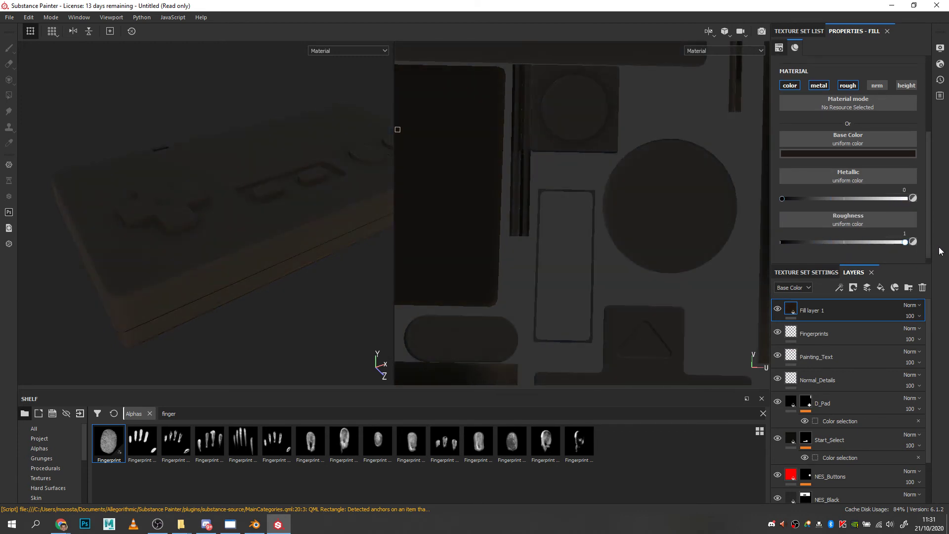
{"action": "left_click_drag", "start_coordinate": [376, 291], "coordinate": [286, 285], "text": "alt"}
{"action": "right_click", "coordinate": [804, 309]}
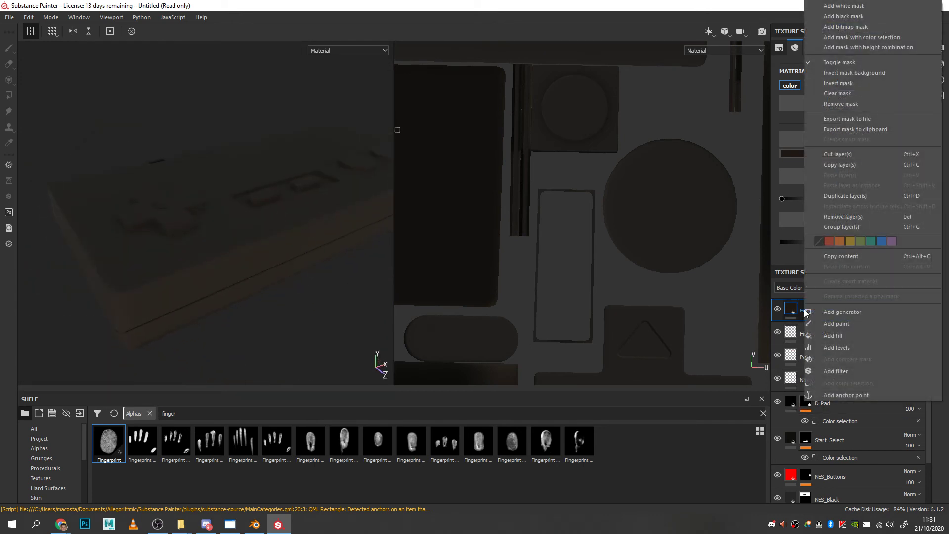
{"action": "left_click", "coordinate": [798, 313]}
{"action": "double_click", "coordinate": [799, 313]}
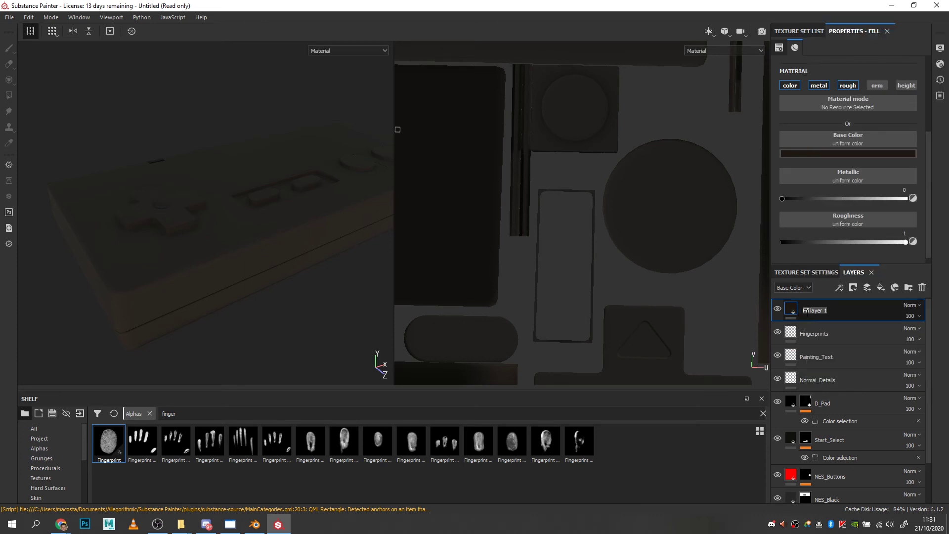
{"action": "type", "text": "Dirt"}
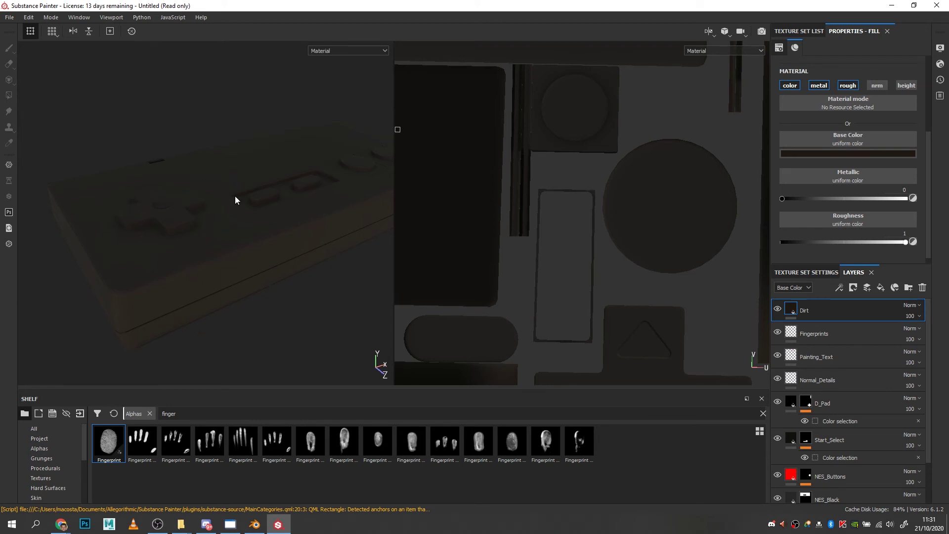
Step: Add a black mask to the Dirt layer, apply the Dirt generator to it, and check the coverage around the buttons and D-pad
{"action": "right_click", "coordinate": [792, 310]}
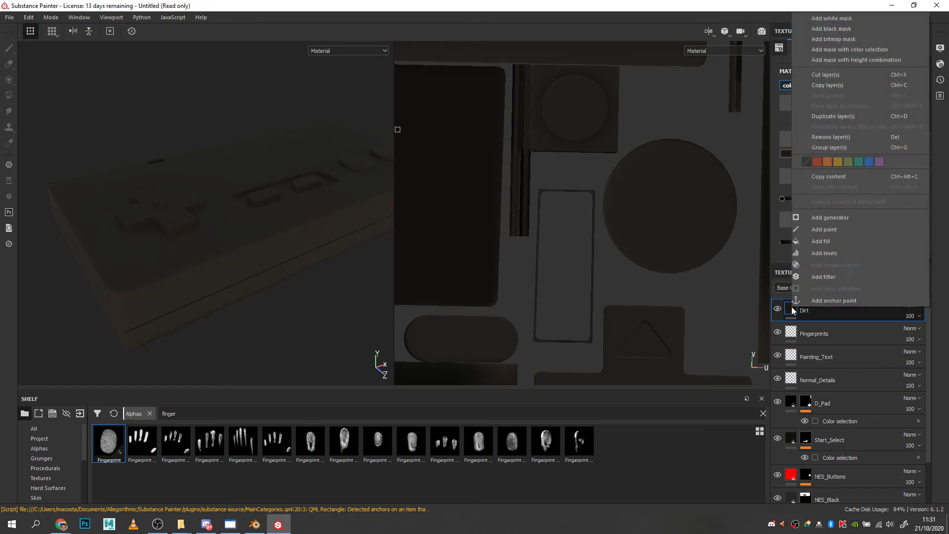
{"action": "left_click", "coordinate": [840, 29]}
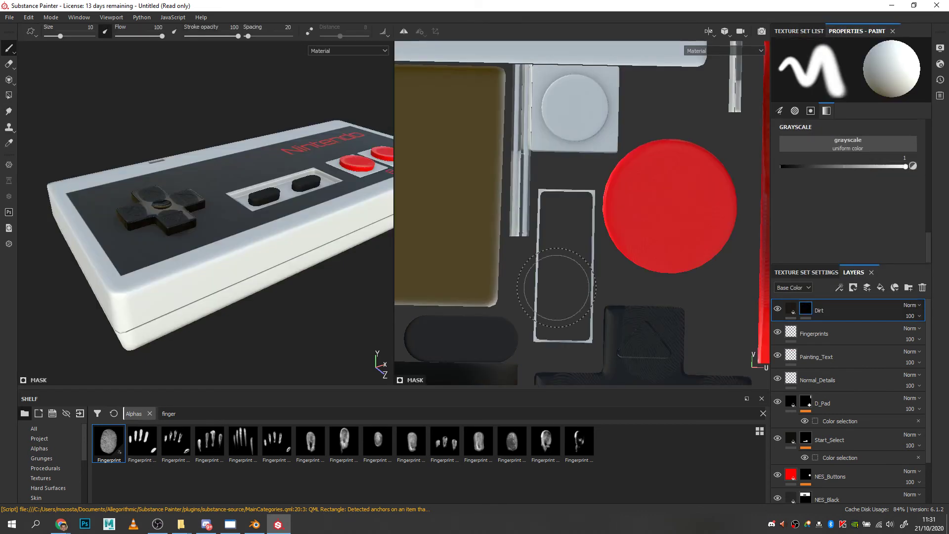
{"action": "right_click", "coordinate": [807, 311]}
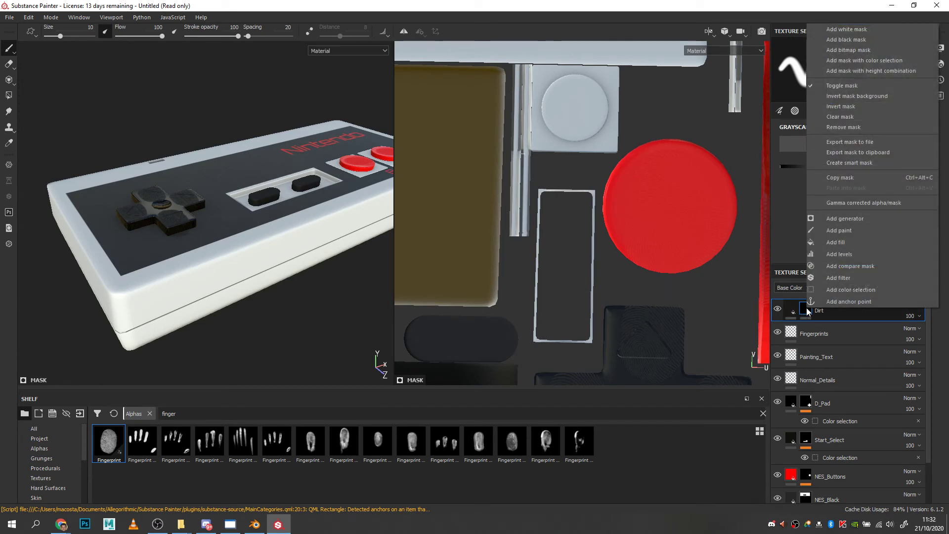
{"action": "left_click", "coordinate": [853, 218]}
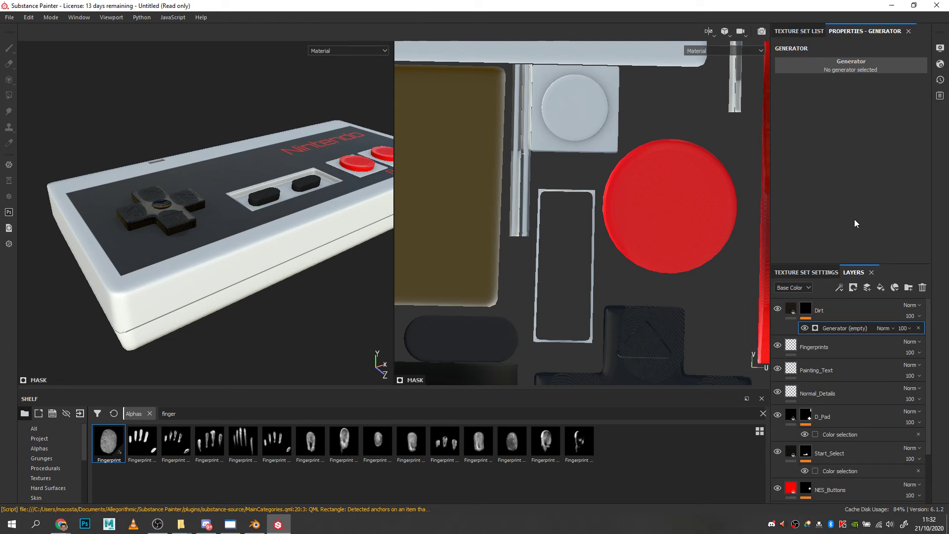
{"action": "mouse_move", "coordinate": [789, 314]}
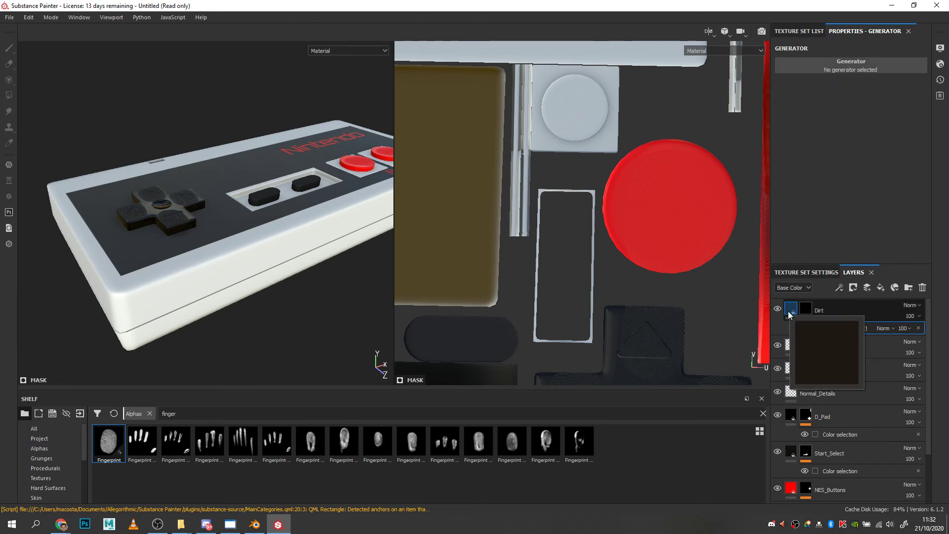
{"action": "left_click", "coordinate": [854, 67]}
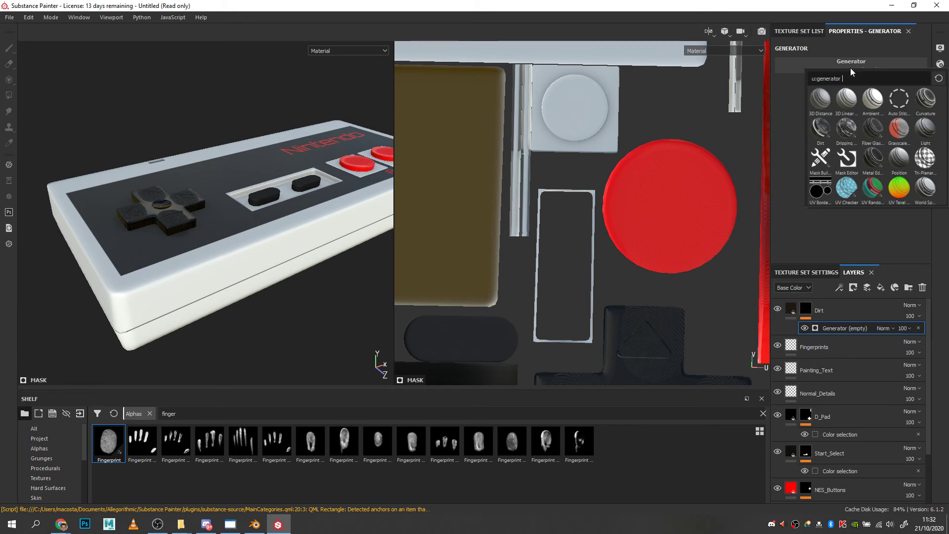
{"action": "left_click", "coordinate": [824, 144]}
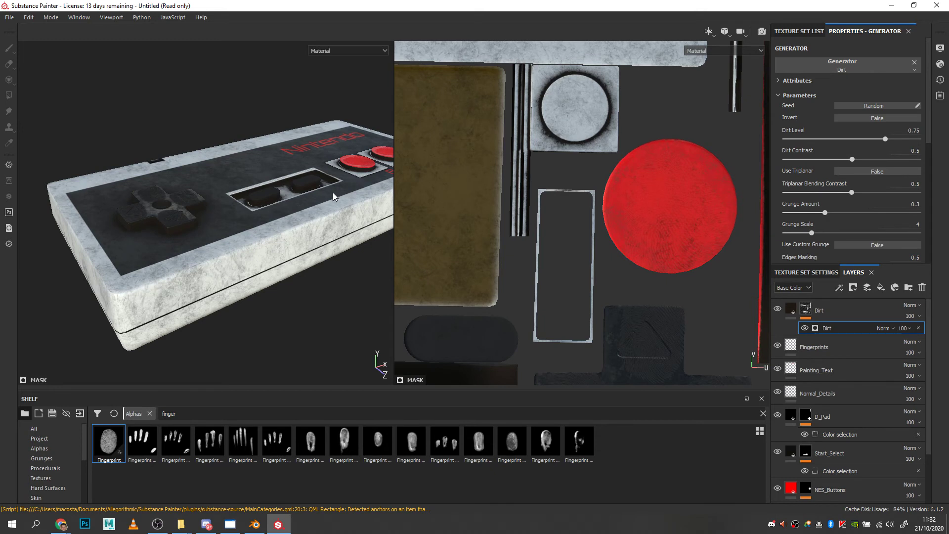
{"action": "left_click_drag", "start_coordinate": [327, 291], "coordinate": [325, 313], "text": "alt"}
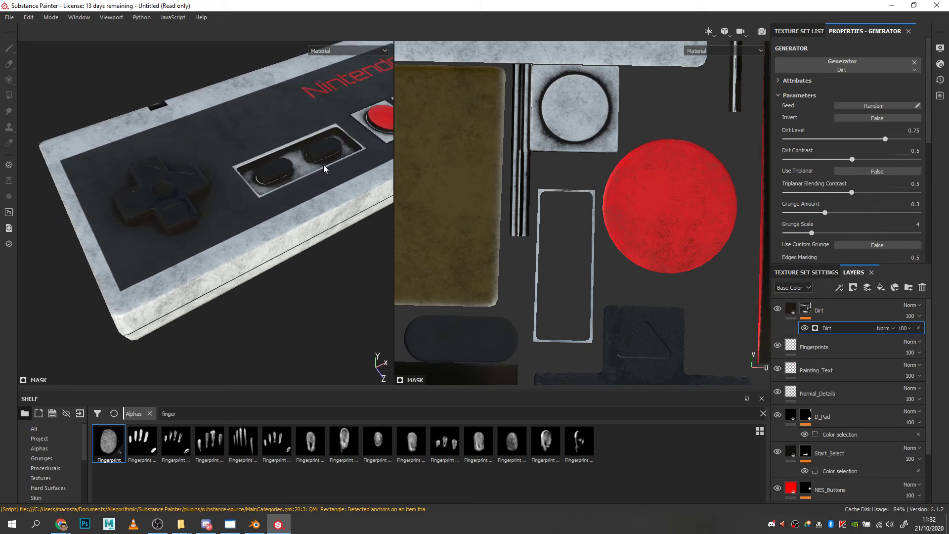
{"action": "left_click_drag", "start_coordinate": [279, 172], "coordinate": [344, 171], "text": "alt"}
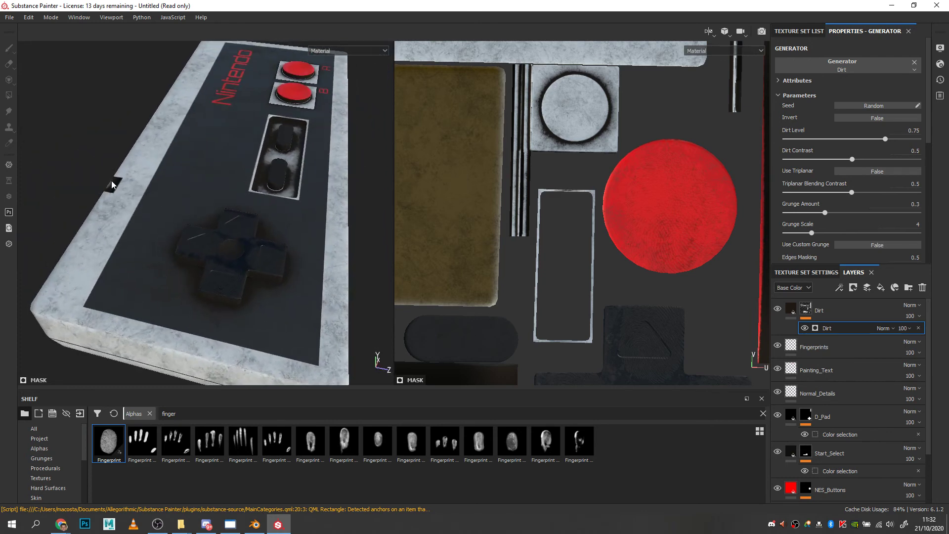
{"action": "left_click_drag", "start_coordinate": [109, 193], "coordinate": [140, 209], "text": "alt"}
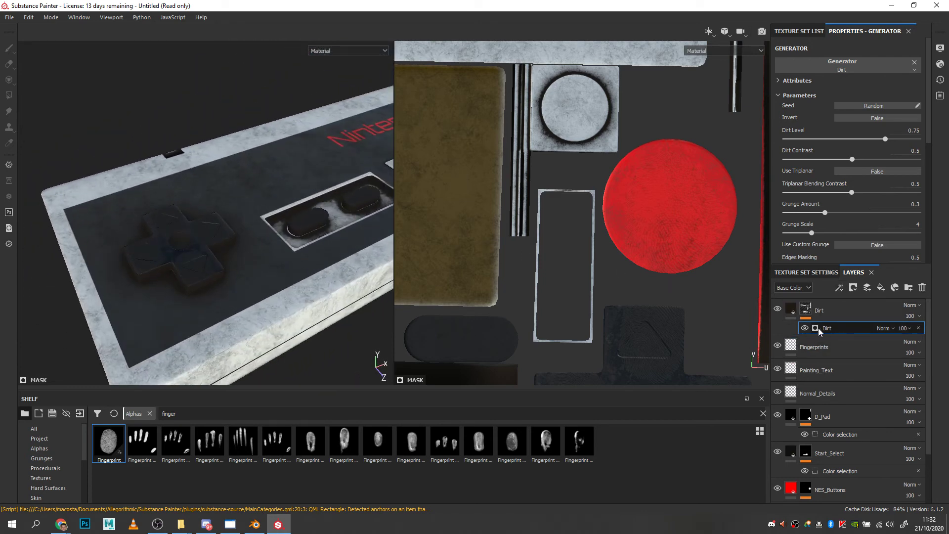
Step: Set the Dirt generator's level to 0.58, contrast to 0.28, grunge amount to 0.29 and grunge scale to 7
{"action": "left_click_drag", "start_coordinate": [885, 139], "coordinate": [823, 170]}
{"action": "left_click_drag", "start_coordinate": [823, 216], "coordinate": [841, 234]}
{"action": "left_click_drag", "start_coordinate": [293, 292], "coordinate": [304, 281], "text": "alt"}
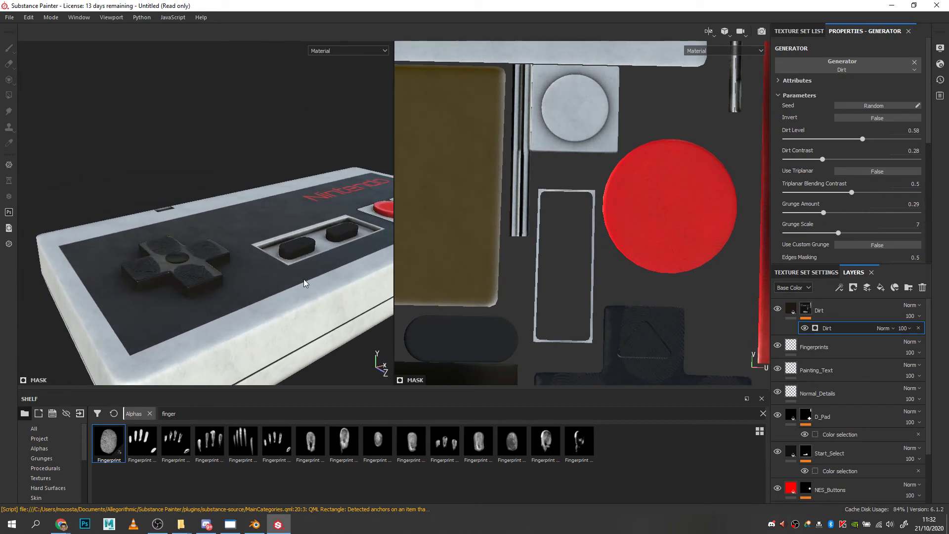
Step: Examine the dirt coverage on the controller's casing, D-pad and buttons from several angles and distances
{"action": "right_click_drag", "start_coordinate": [305, 282], "coordinate": [289, 143], "text": "alt"}
{"action": "left_click_drag", "start_coordinate": [289, 143], "coordinate": [365, 246], "text": "alt"}
{"action": "left_click_drag", "start_coordinate": [310, 207], "coordinate": [289, 207], "text": "alt"}
{"action": "middle_click_drag", "start_coordinate": [323, 232], "coordinate": [309, 210], "text": "alt"}
{"action": "scroll", "coordinate": [311, 214], "scroll_direction": "up", "scroll_amount": 1}
{"action": "scroll", "coordinate": [312, 219], "scroll_direction": "down", "scroll_amount": 5}
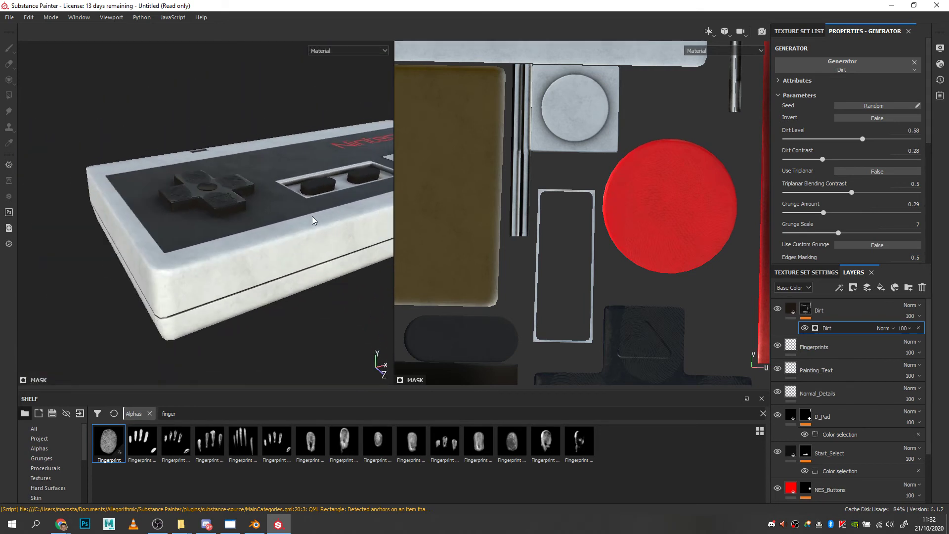
{"action": "left_click_drag", "start_coordinate": [312, 221], "coordinate": [320, 236], "text": "alt"}
{"action": "middle_click_drag", "start_coordinate": [320, 226], "coordinate": [283, 256], "text": "alt"}
{"action": "left_click_drag", "start_coordinate": [282, 255], "coordinate": [247, 247], "text": "alt"}
{"action": "scroll", "coordinate": [247, 257], "scroll_direction": "up", "scroll_amount": 3}
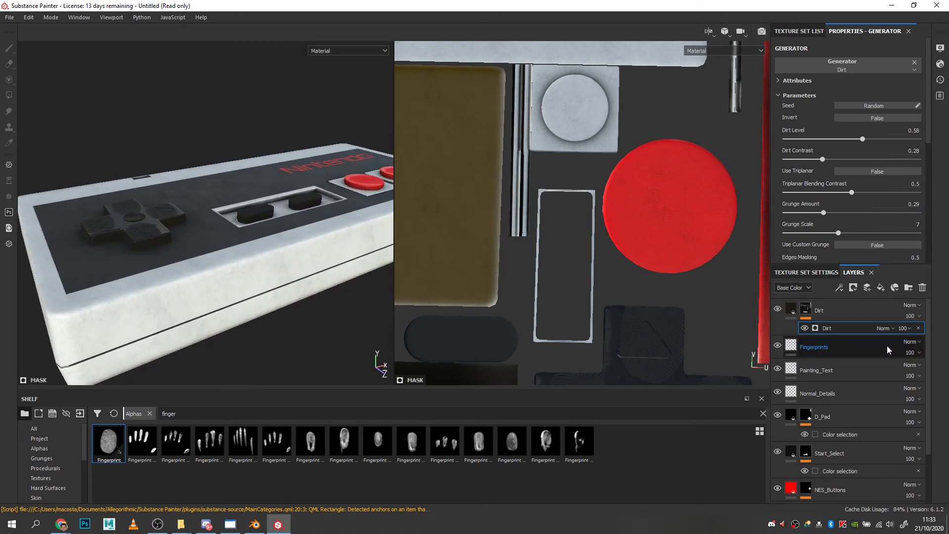
Step: Add a fill layer and place it between the NES_Black and NES_Grey layers
{"action": "scroll", "coordinate": [929, 378], "scroll_direction": "down", "scroll_amount": 3}
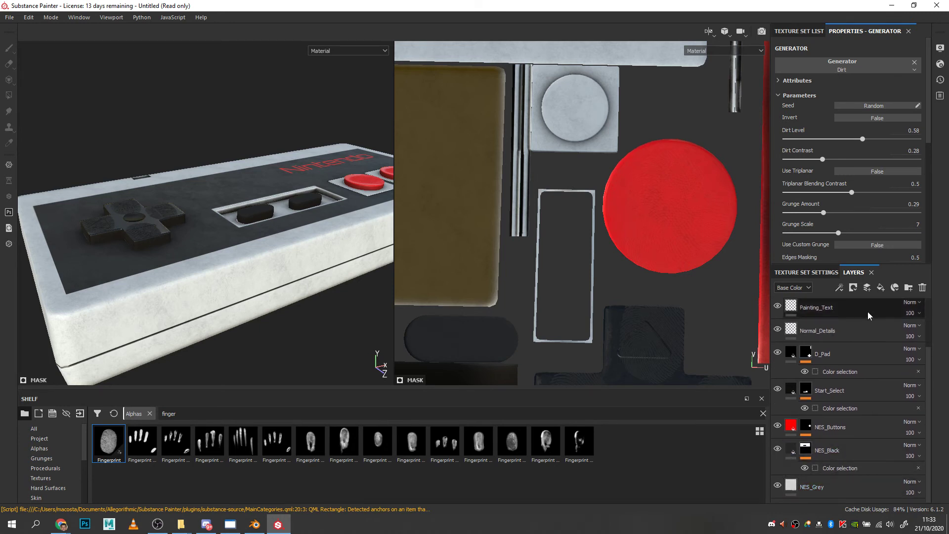
{"action": "scroll", "coordinate": [819, 487], "scroll_direction": "up", "scroll_amount": 1}
{"action": "left_click", "coordinate": [892, 346]}
{"action": "scroll", "coordinate": [897, 346], "scroll_direction": "up", "scroll_amount": 2}
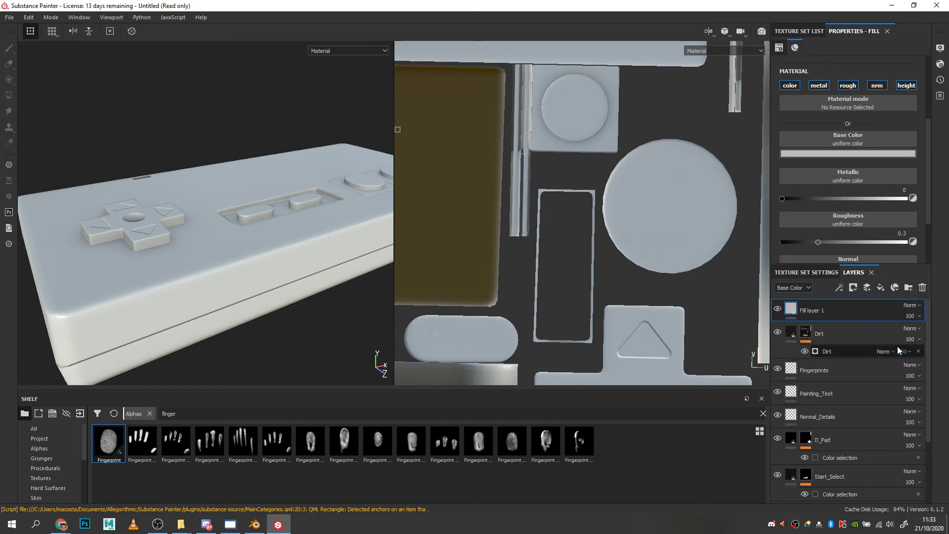
{"action": "left_click_drag", "start_coordinate": [826, 315], "coordinate": [825, 472]}
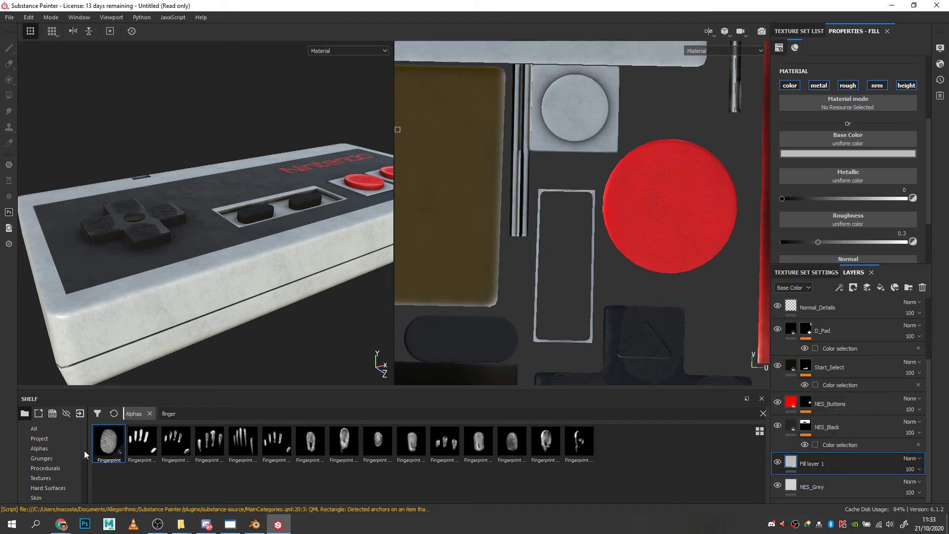
Step: Find the Steel Painted smart material in the shelf and apply it to the controller
{"action": "left_click_drag", "start_coordinate": [84, 450], "coordinate": [83, 488]}
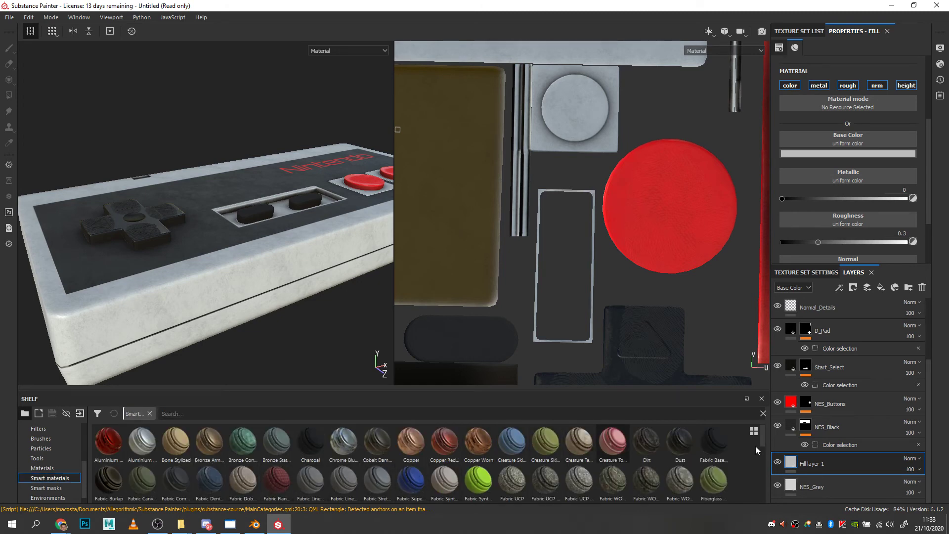
{"action": "scroll", "coordinate": [763, 446], "scroll_direction": "down", "scroll_amount": 3}
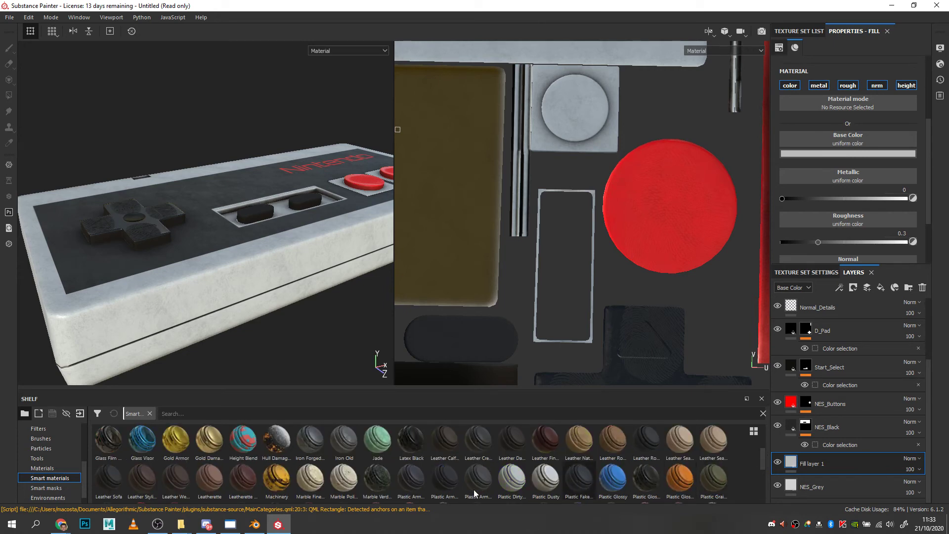
{"action": "scroll", "coordinate": [764, 461], "scroll_direction": "down", "scroll_amount": 5}
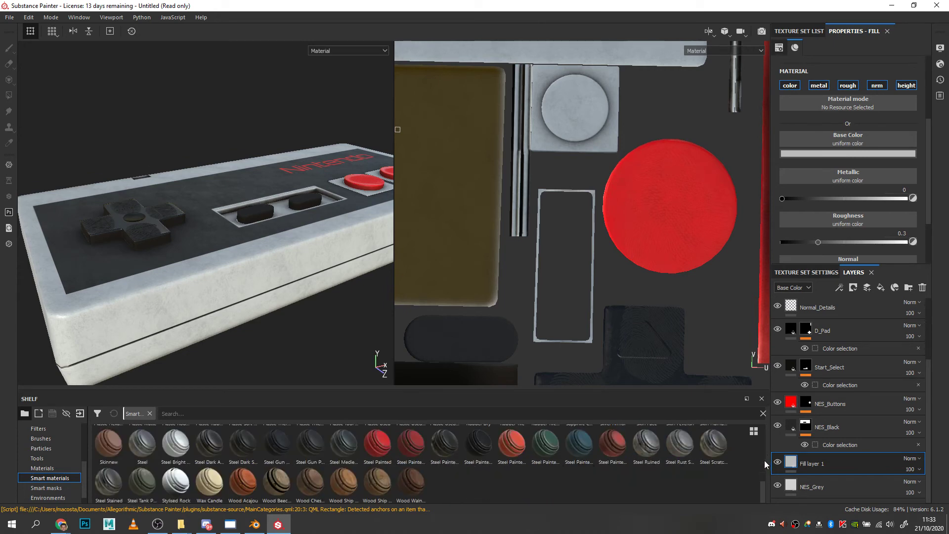
{"action": "left_click", "coordinate": [383, 448]}
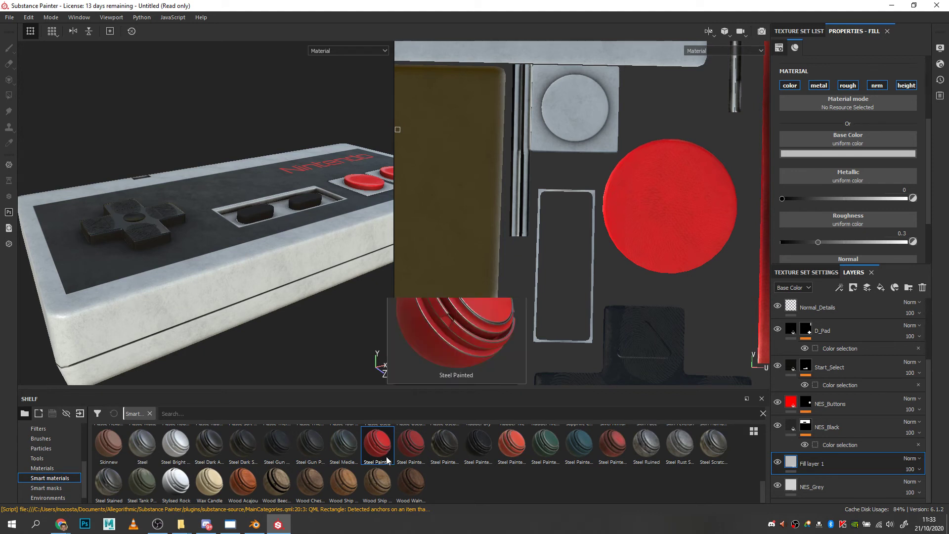
{"action": "mouse_move", "coordinate": [388, 475]}
{"action": "mouse_move", "coordinate": [375, 447]}
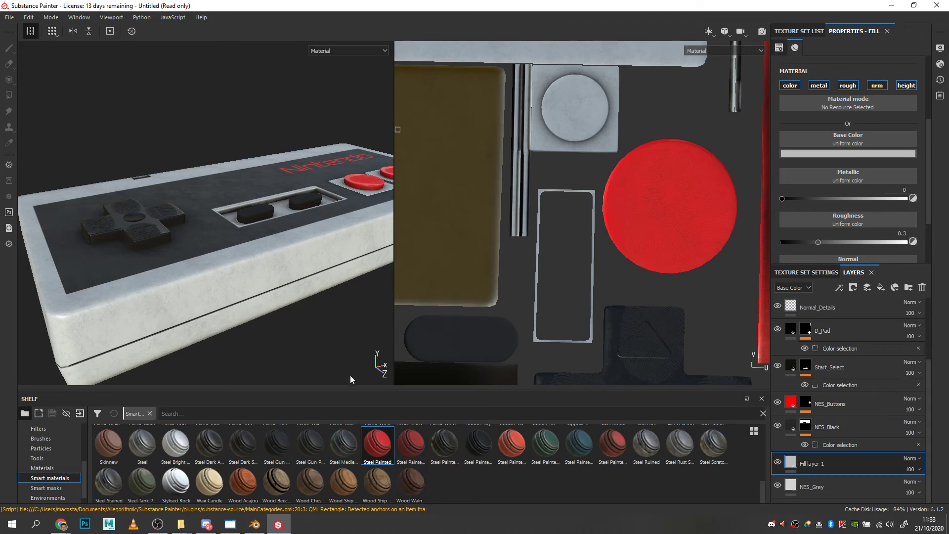
{"action": "mouse_move", "coordinate": [350, 380]}
{"action": "left_mouse_down", "text": "alt"}
{"action": "mouse_move", "coordinate": [328, 355]}
{"action": "mouse_move", "coordinate": [318, 292]}
{"action": "mouse_move", "coordinate": [323, 308]}
{"action": "left_mouse_up", "text": "alt"}
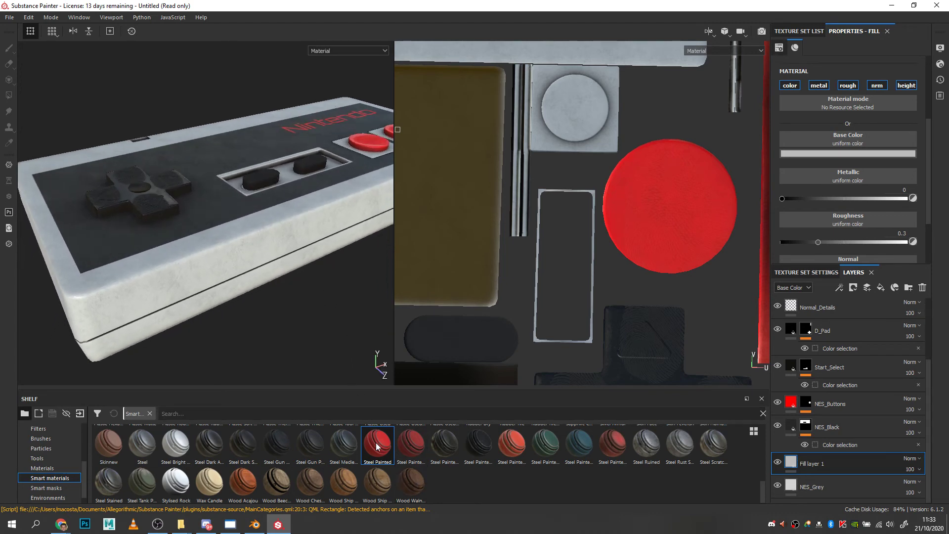
{"action": "left_click_drag", "start_coordinate": [376, 446], "coordinate": [221, 290]}
{"action": "mouse_move", "coordinate": [263, 318]}
{"action": "left_mouse_down"}
{"action": "mouse_move", "coordinate": [280, 330]}
{"action": "mouse_move", "coordinate": [313, 282]}
{"action": "mouse_move", "coordinate": [295, 271]}
{"action": "mouse_move", "coordinate": [299, 282]}
{"action": "left_mouse_up"}
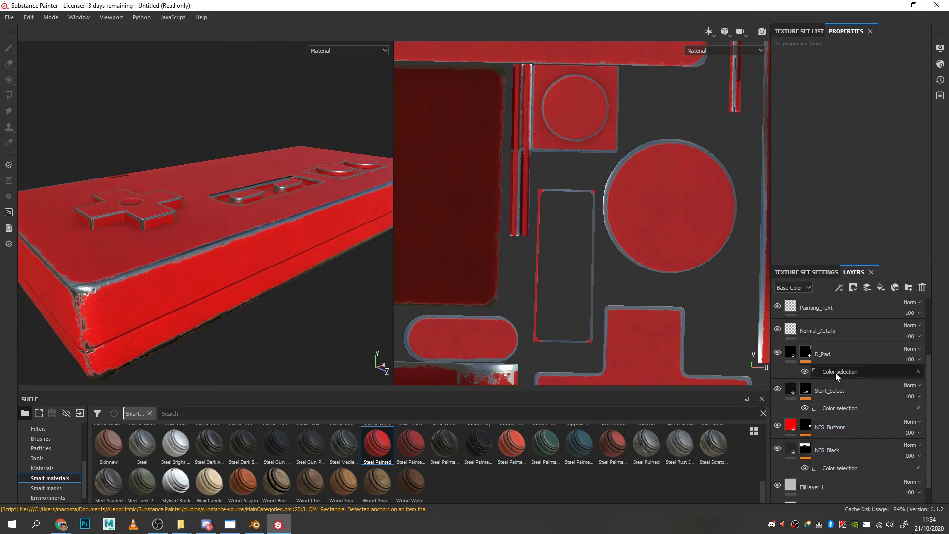
Step: Mask the Steel Painted folder with a color selection, picking the casing's magenta ID color (R 255, G 0, B 238)
{"action": "scroll", "coordinate": [855, 445], "scroll_direction": "down", "scroll_amount": 1}
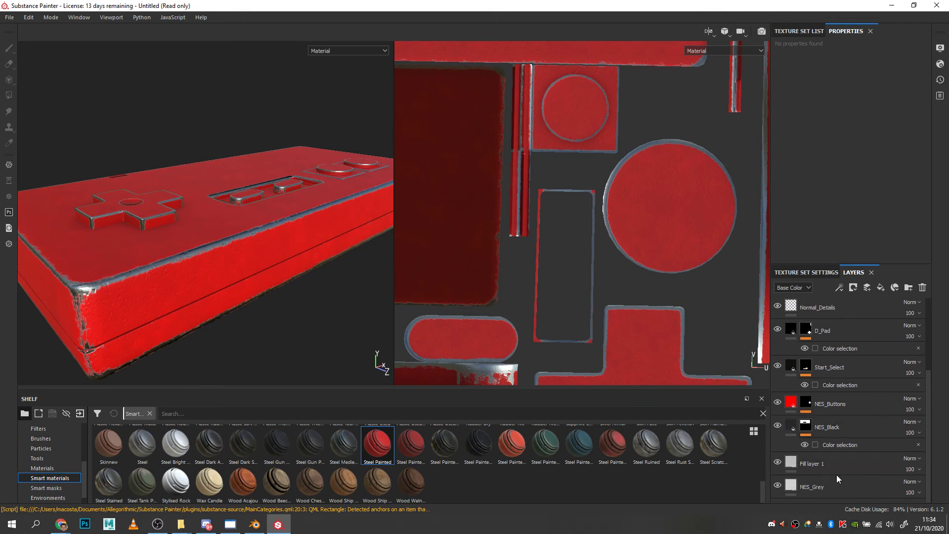
{"action": "scroll", "coordinate": [852, 419], "scroll_direction": "up", "scroll_amount": 4}
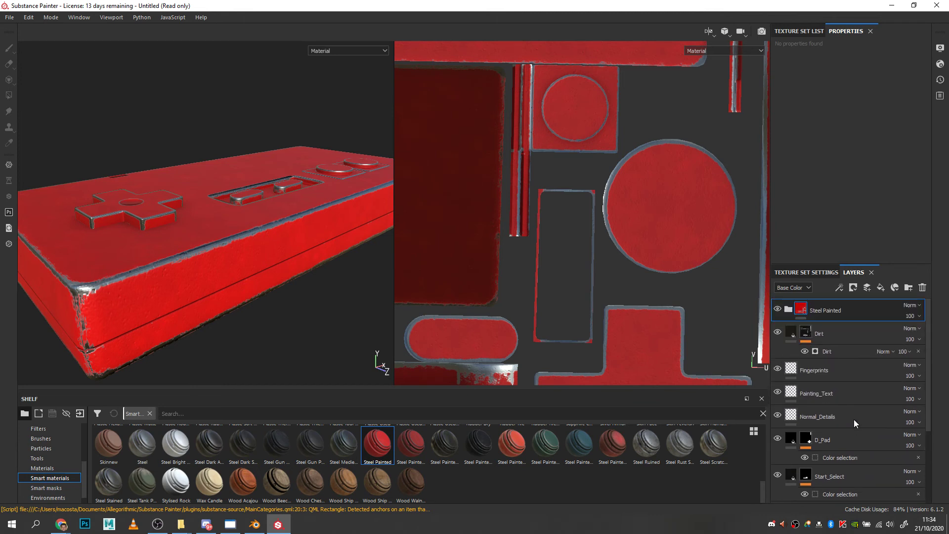
{"action": "right_click", "coordinate": [801, 310]}
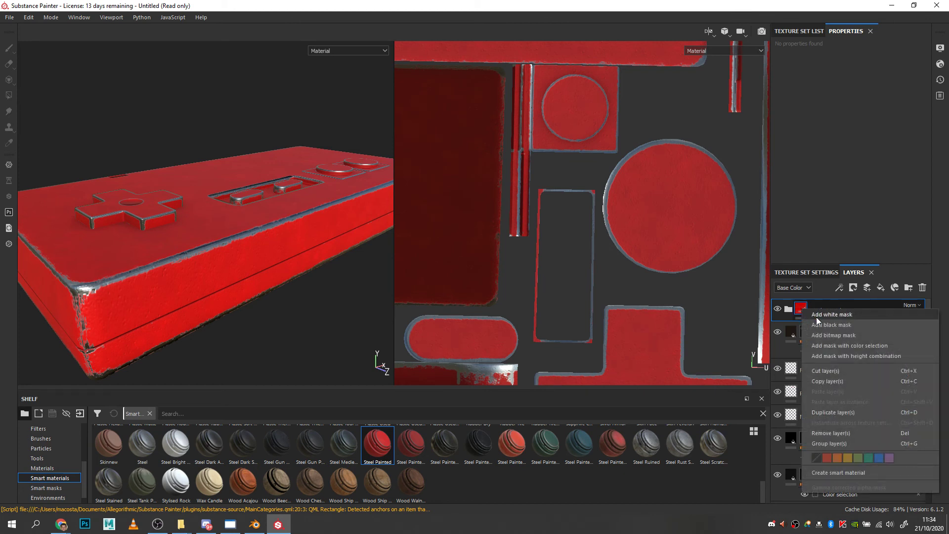
{"action": "left_click", "coordinate": [850, 345]}
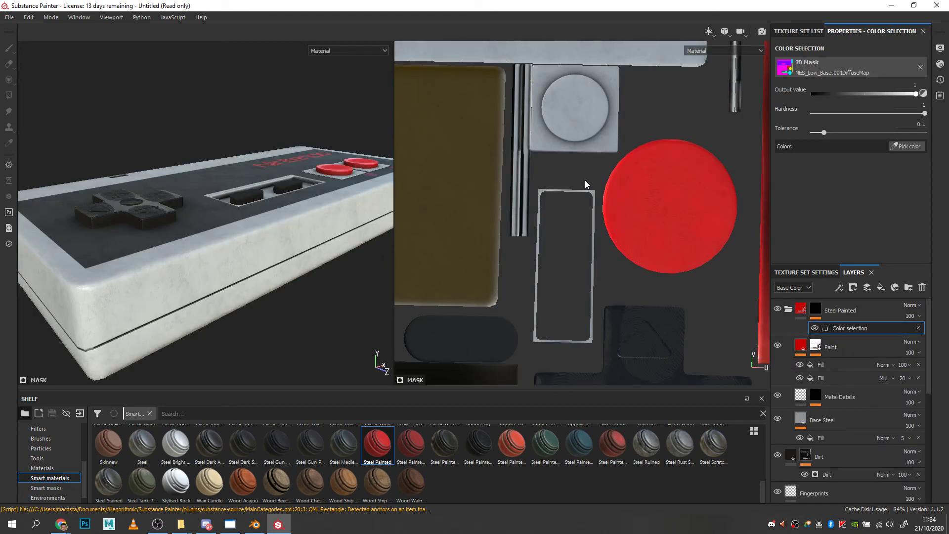
{"action": "left_click", "coordinate": [906, 147]}
{"action": "left_click", "coordinate": [637, 58]}
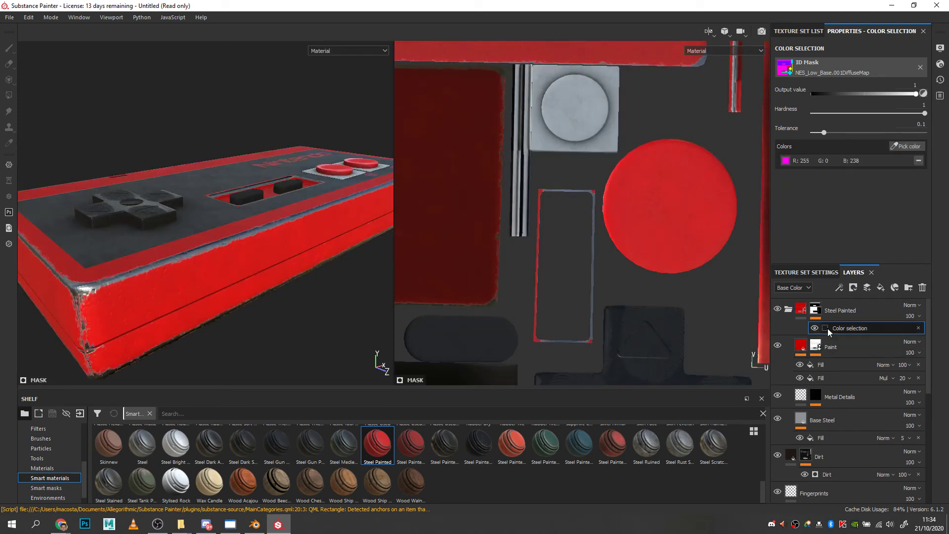
Step: Change the base color of the Paint layer inside Steel Painted to light grey
{"action": "left_click", "coordinate": [809, 349]}
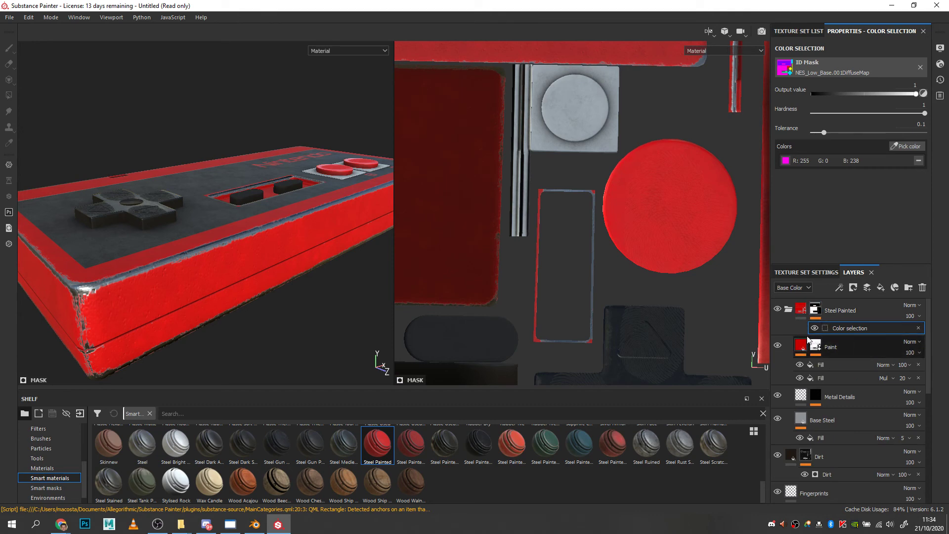
{"action": "left_click", "coordinate": [832, 154]}
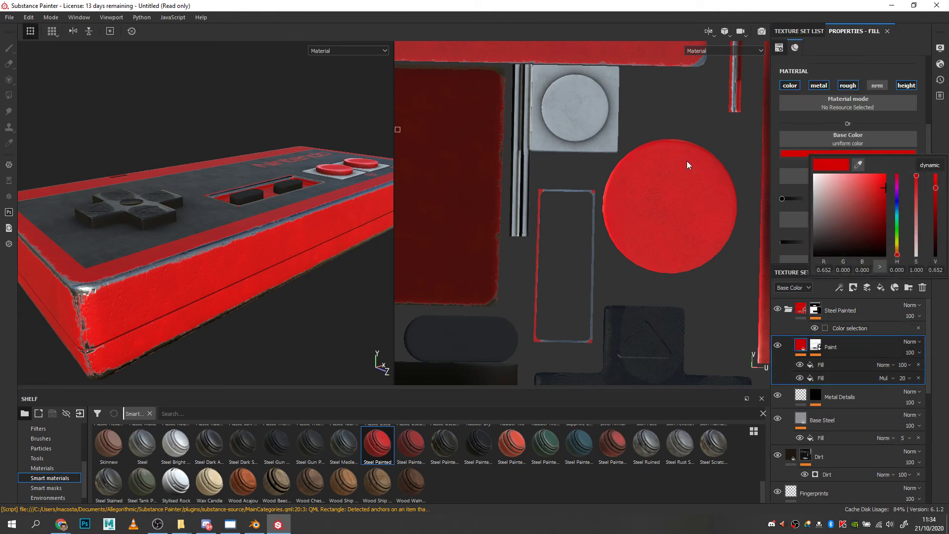
{"action": "left_click_drag", "start_coordinate": [861, 194], "coordinate": [775, 194]}
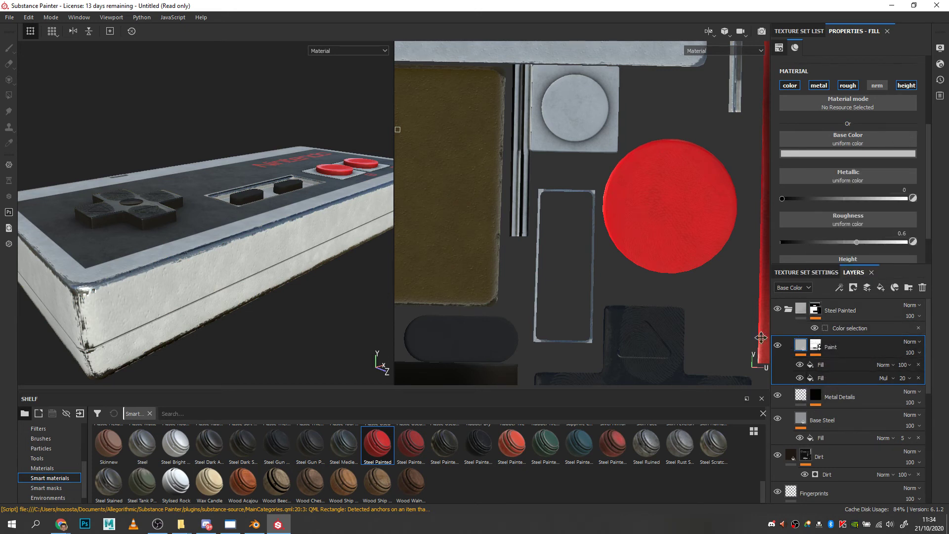
{"action": "left_click_drag", "start_coordinate": [244, 241], "coordinate": [307, 258], "text": "alt"}
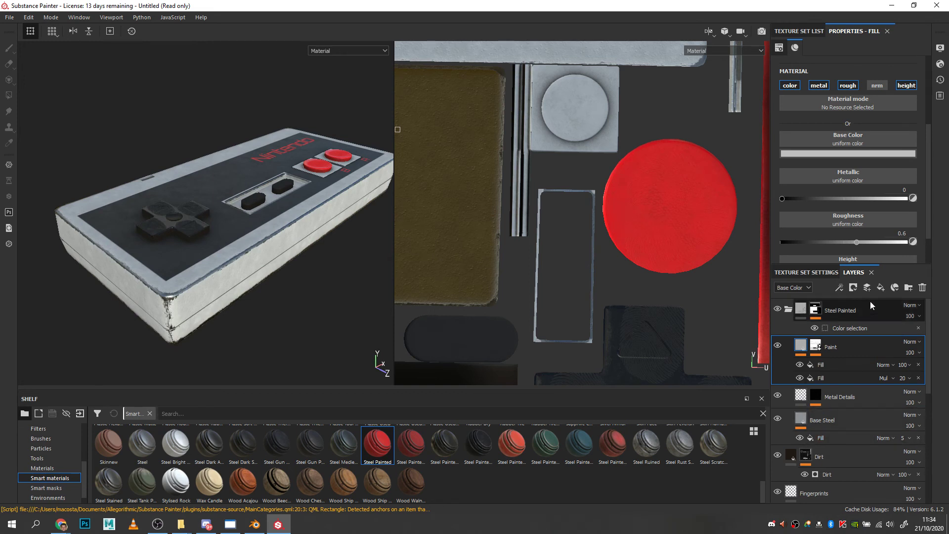
Step: Review the texture set's baked mesh maps that drive the edge wear, and return to the layer stack
{"action": "left_click", "coordinate": [805, 271]}
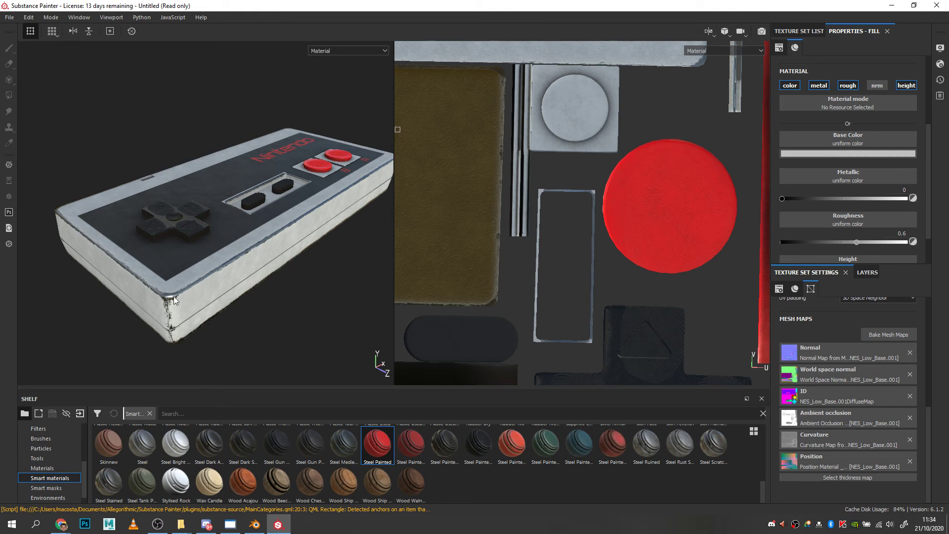
{"action": "left_click", "coordinate": [296, 303]}
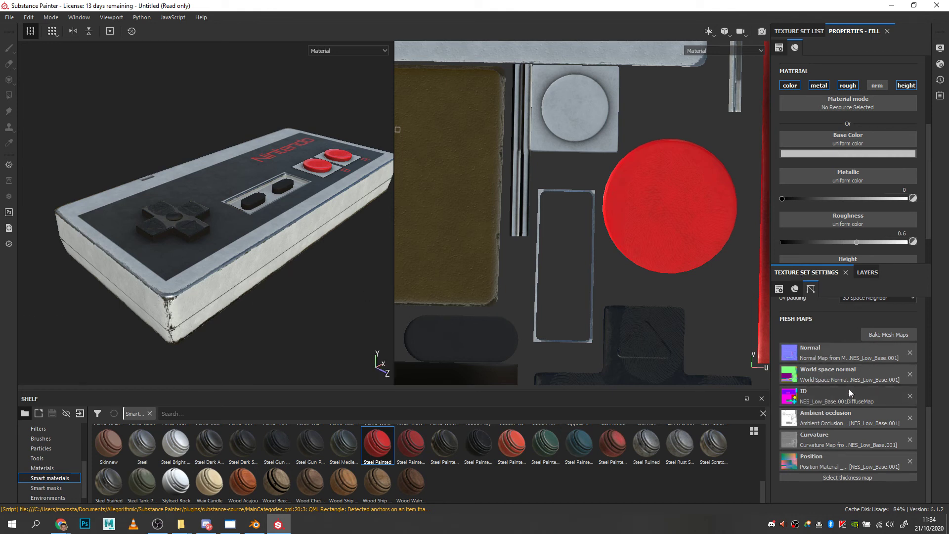
{"action": "left_click", "coordinate": [866, 271]}
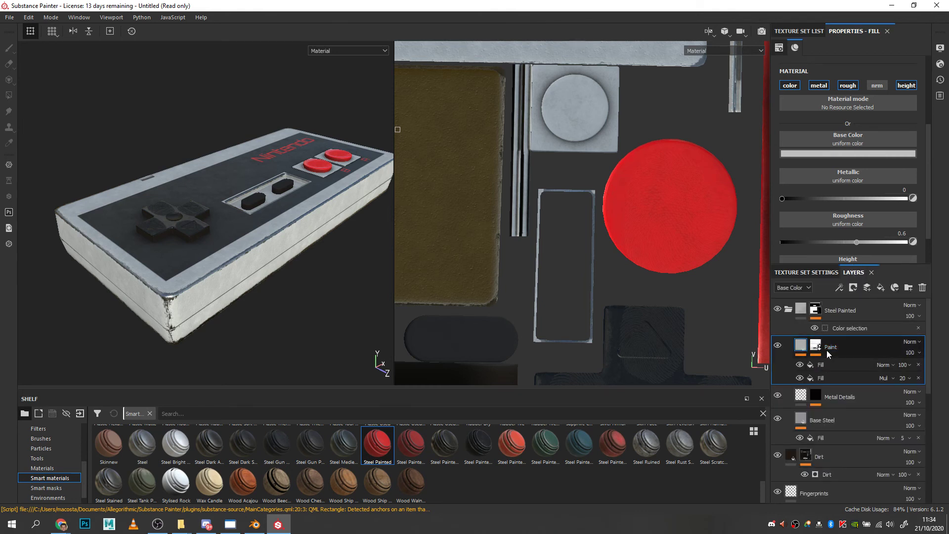
Step: Set the Paint layer's roughness to 0.9961 and check the surface of the casing up close
{"action": "left_click", "coordinate": [801, 346]}
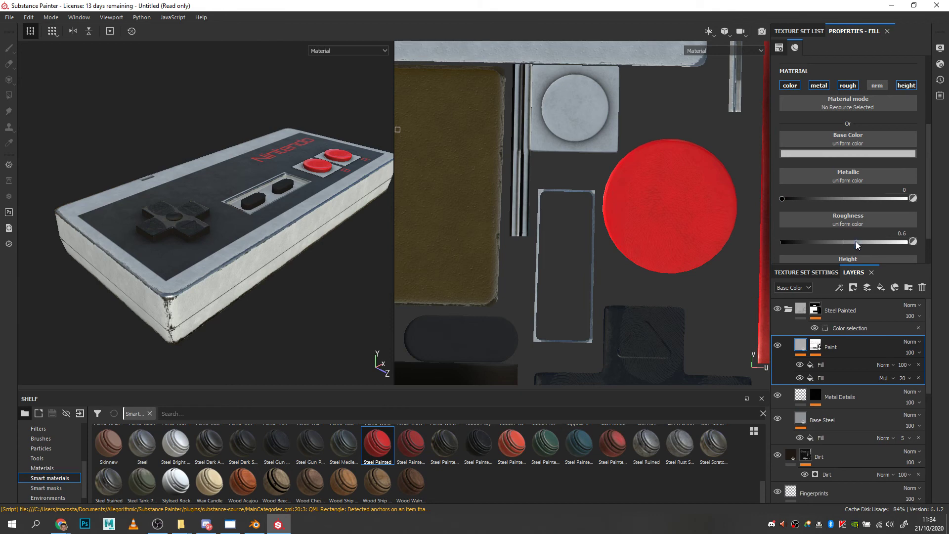
{"action": "left_click_drag", "start_coordinate": [855, 242], "coordinate": [861, 242]}
{"action": "scroll", "coordinate": [242, 278], "scroll_direction": "up", "scroll_amount": 8}
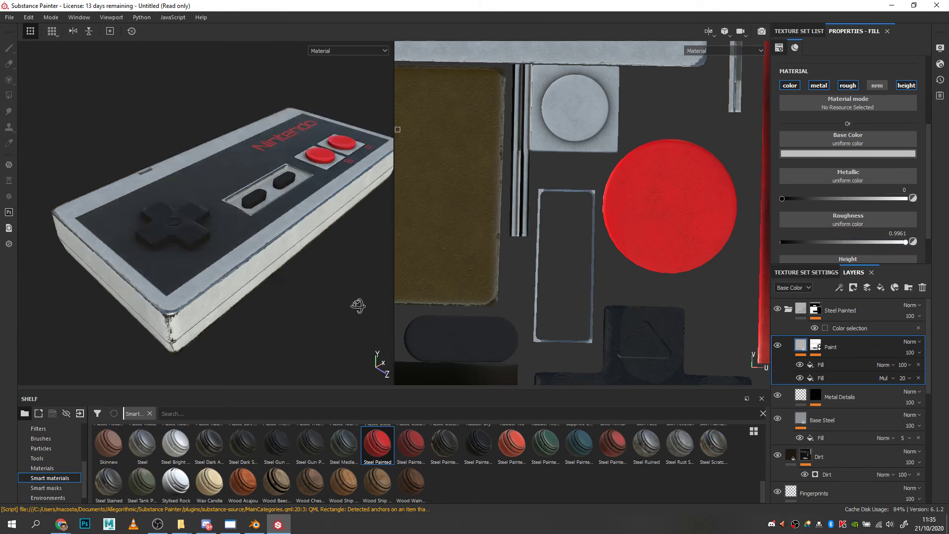
{"action": "mouse_move", "coordinate": [242, 278]}
{"action": "left_mouse_down", "text": "alt"}
{"action": "mouse_move", "coordinate": [224, 244]}
{"action": "mouse_move", "coordinate": [240, 254]}
{"action": "left_mouse_up", "text": "alt"}
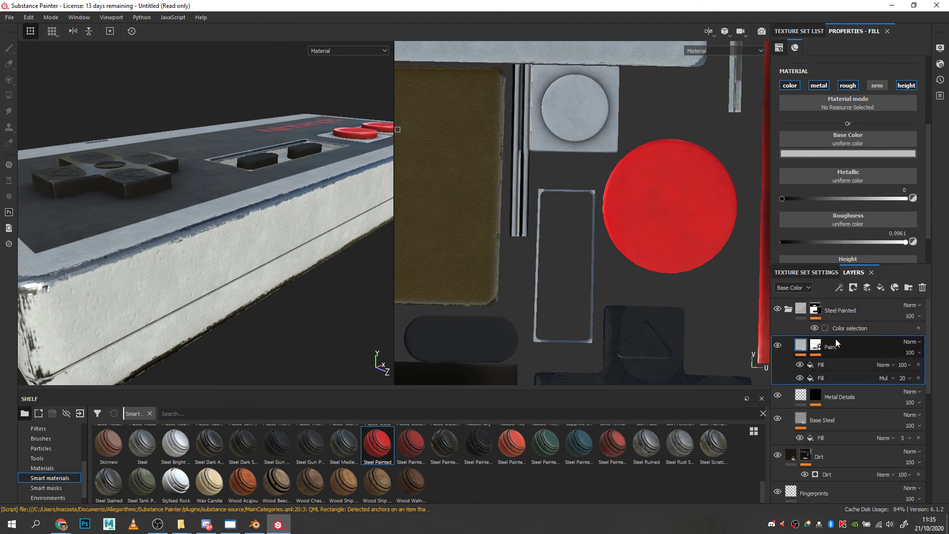
Step: Test a roughness of 1 on the Base Steel layer and settle on about 0.28
{"action": "left_click", "coordinate": [840, 310]}
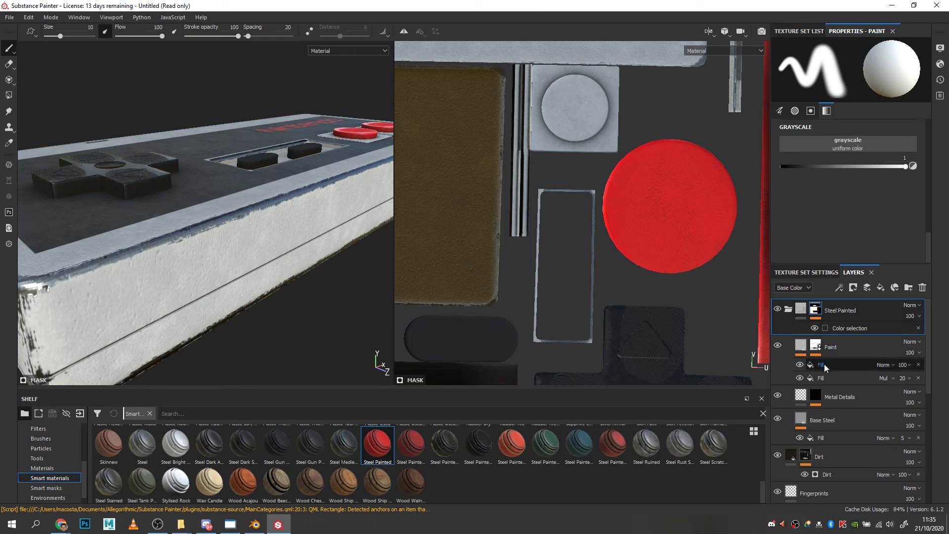
{"action": "left_click", "coordinate": [805, 419]}
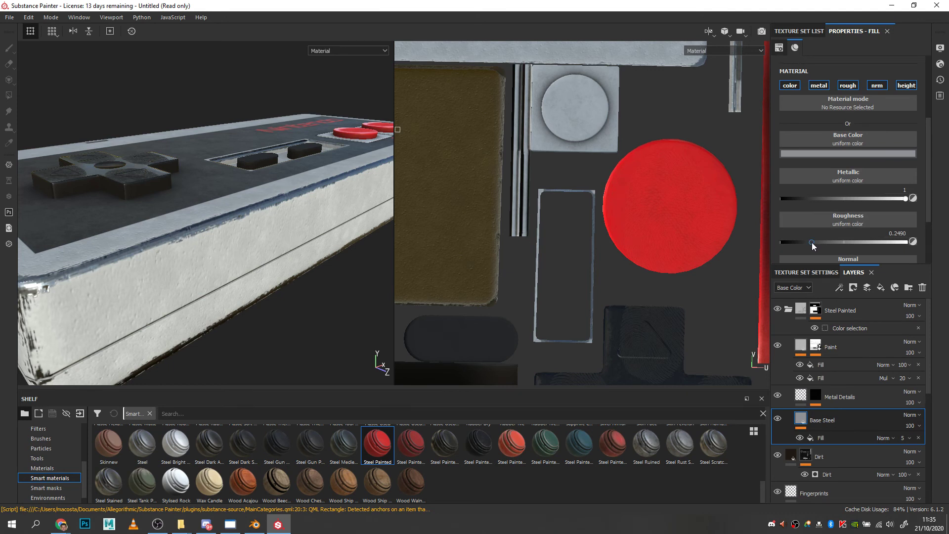
{"action": "left_click_drag", "start_coordinate": [811, 242], "coordinate": [943, 242]}
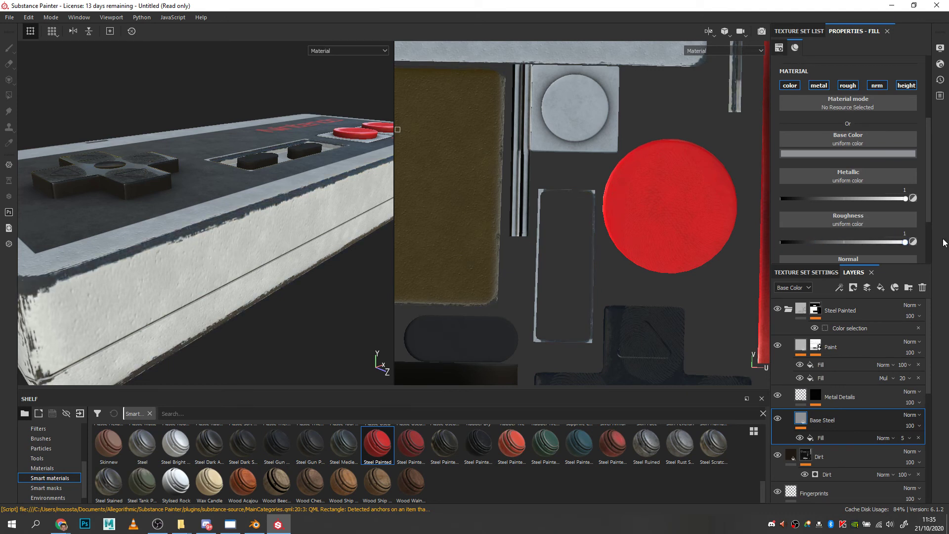
{"action": "left_click", "coordinate": [816, 242]}
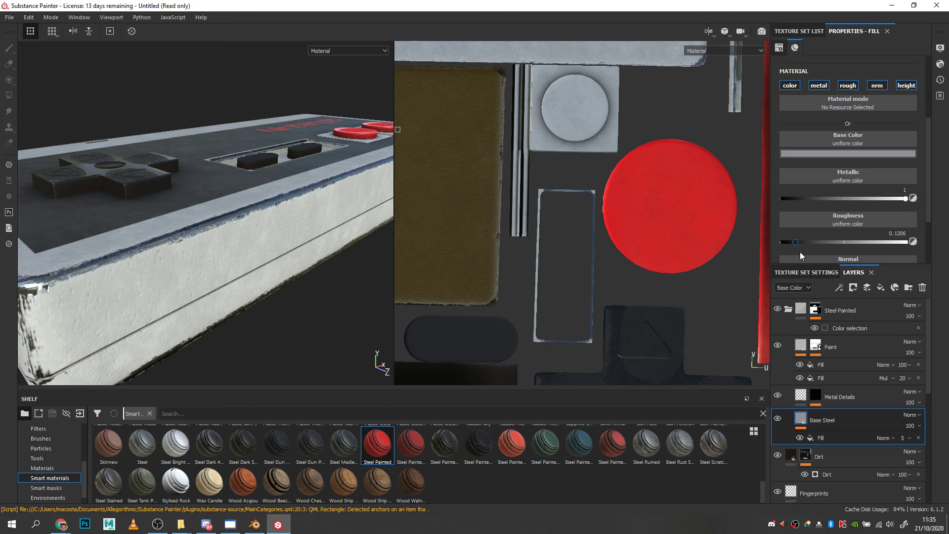
Step: Delete the Steel Painted folder from the layer stack and view the whole controller
{"action": "left_click", "coordinate": [788, 311]}
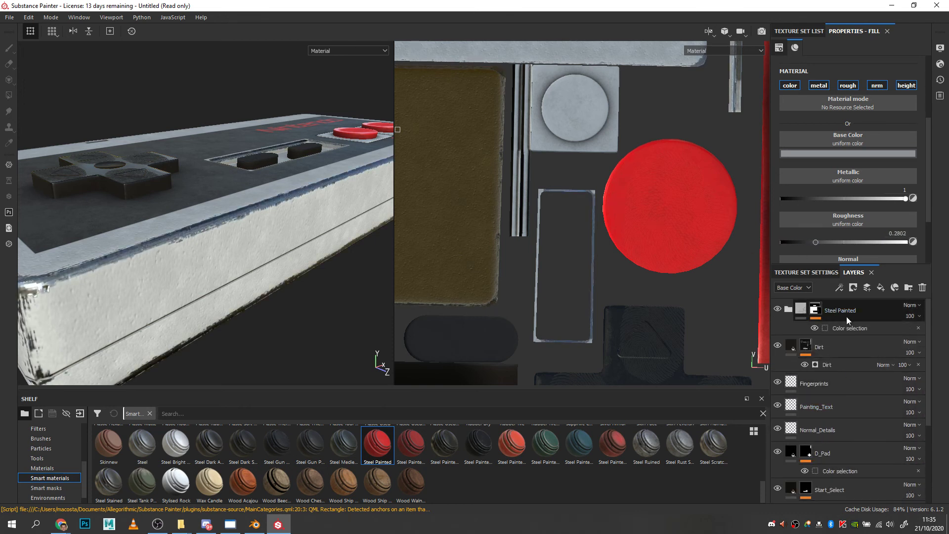
{"action": "left_click", "coordinate": [853, 310]}
{"action": "left_click", "coordinate": [922, 288]}
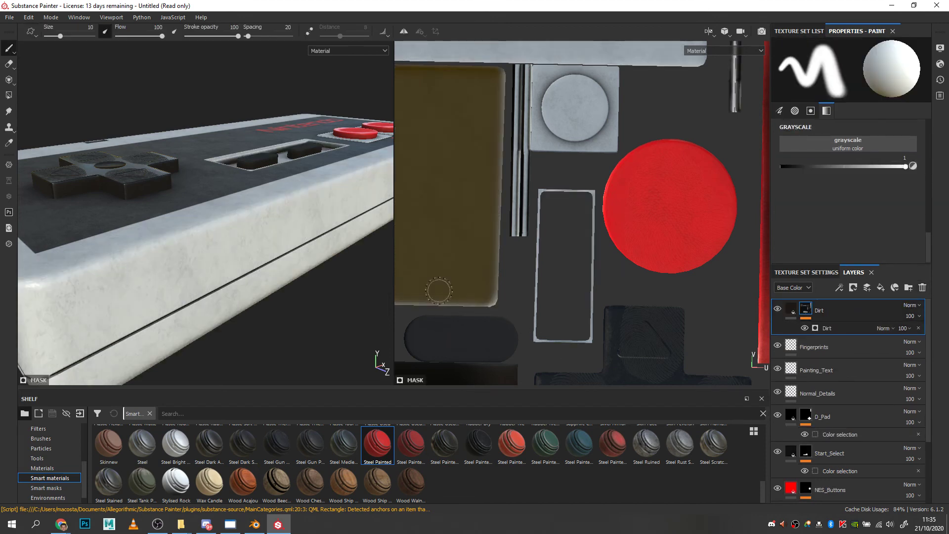
{"action": "mouse_move", "coordinate": [381, 364]}
{"action": "left_mouse_down", "text": "alt"}
{"action": "mouse_move", "coordinate": [307, 301]}
{"action": "mouse_move", "coordinate": [313, 280]}
{"action": "mouse_move", "coordinate": [289, 105]}
{"action": "mouse_move", "coordinate": [296, 216]}
{"action": "mouse_move", "coordinate": [229, 258]}
{"action": "mouse_move", "coordinate": [409, 257]}
{"action": "left_mouse_up", "text": "alt"}
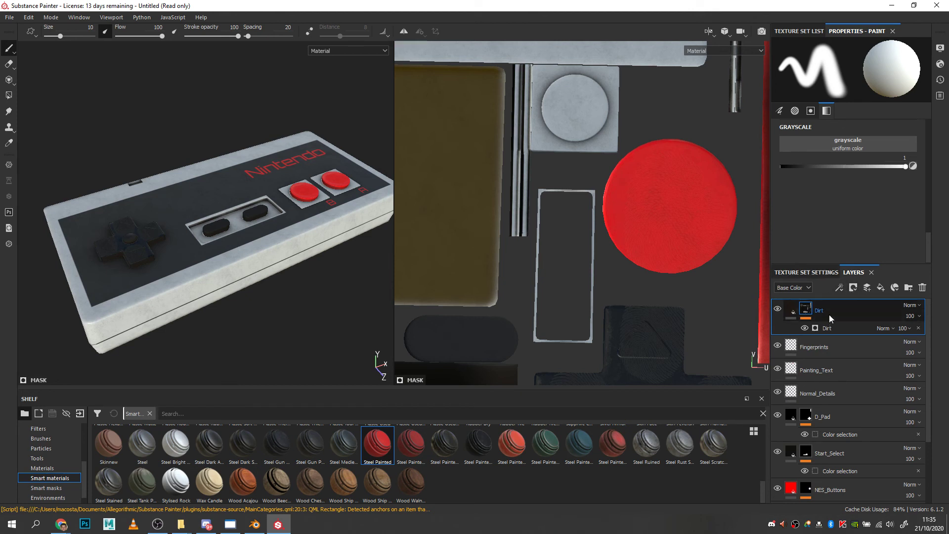
Step: Add a fill layer above Dirt with a bright green base color (0, 1, 0.156) and a roughness of 0.0428
{"action": "left_click", "coordinate": [881, 288]}
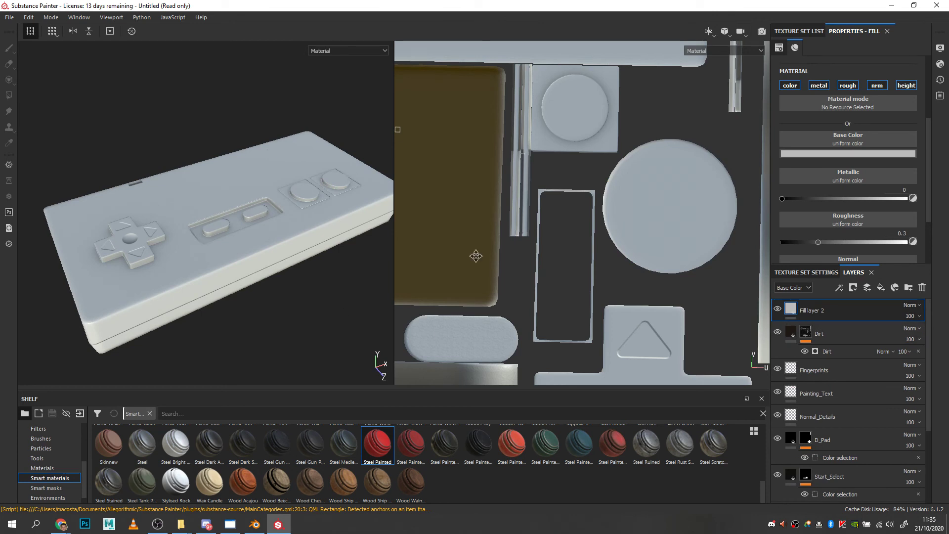
{"action": "left_click", "coordinate": [852, 151]}
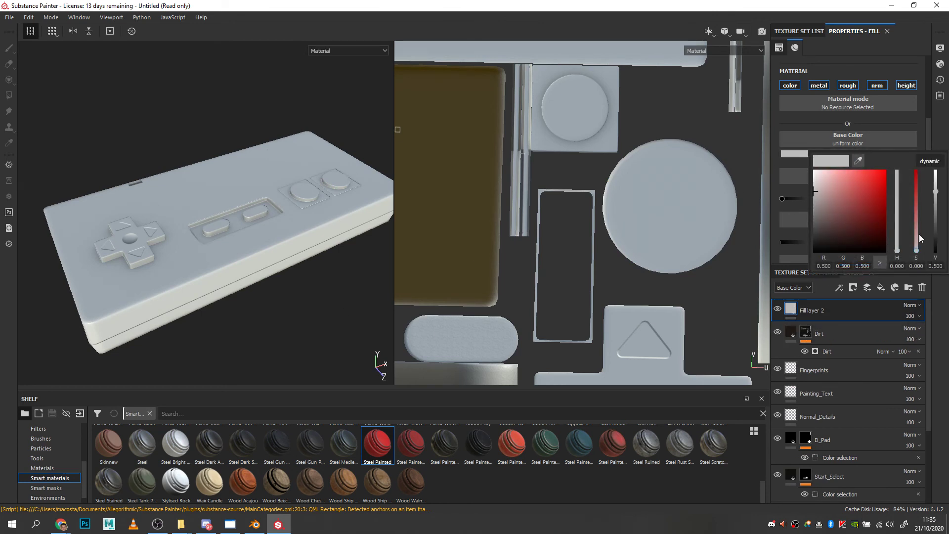
{"action": "mouse_move", "coordinate": [918, 235]}
{"action": "left_mouse_down"}
{"action": "mouse_move", "coordinate": [917, 211]}
{"action": "mouse_move", "coordinate": [917, 221]}
{"action": "left_mouse_up"}
{"action": "left_click_drag", "start_coordinate": [898, 249], "coordinate": [917, 171]}
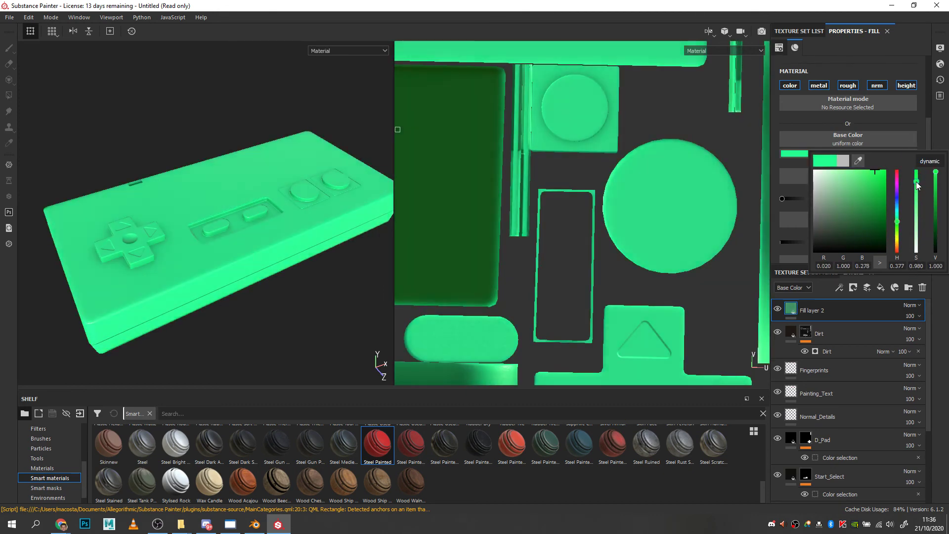
{"action": "left_click", "coordinate": [898, 223]}
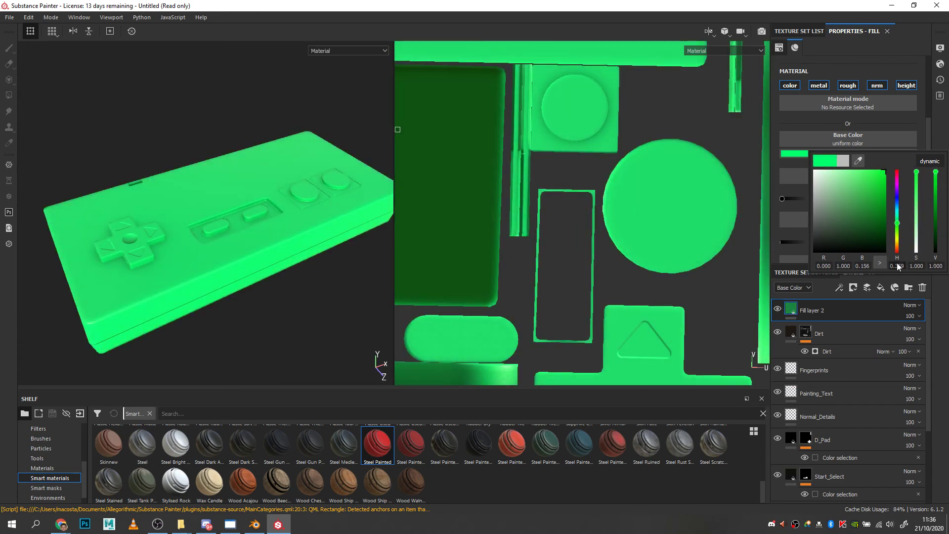
{"action": "left_click", "coordinate": [786, 238]}
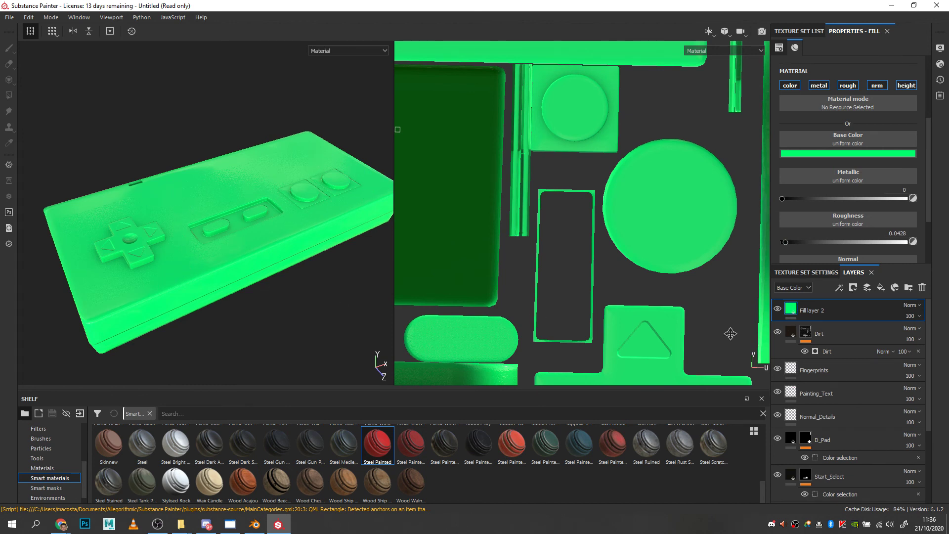
Step: Add a black mask to the green fill layer and go through the Polygon Fill modes, with the full UV layout in view
{"action": "right_click", "coordinate": [796, 310]}
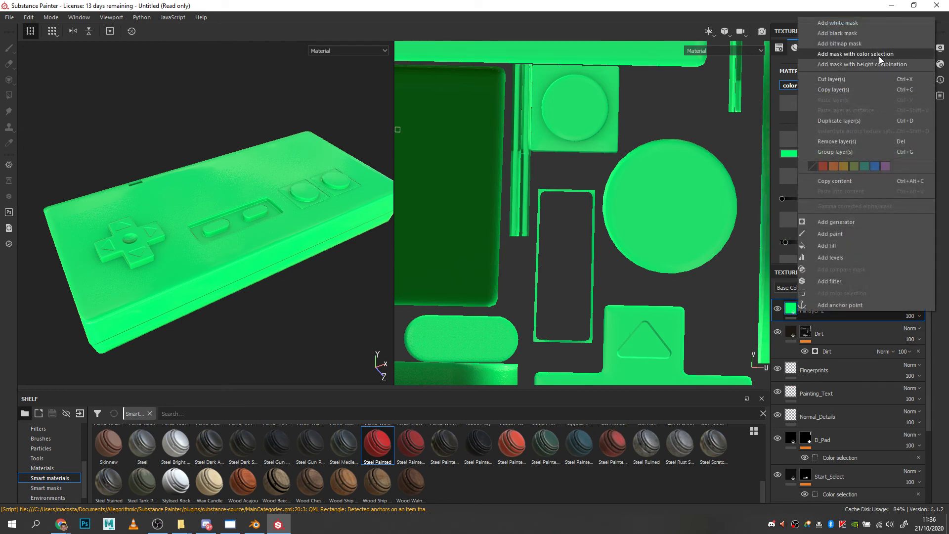
{"action": "left_click", "coordinate": [844, 32]}
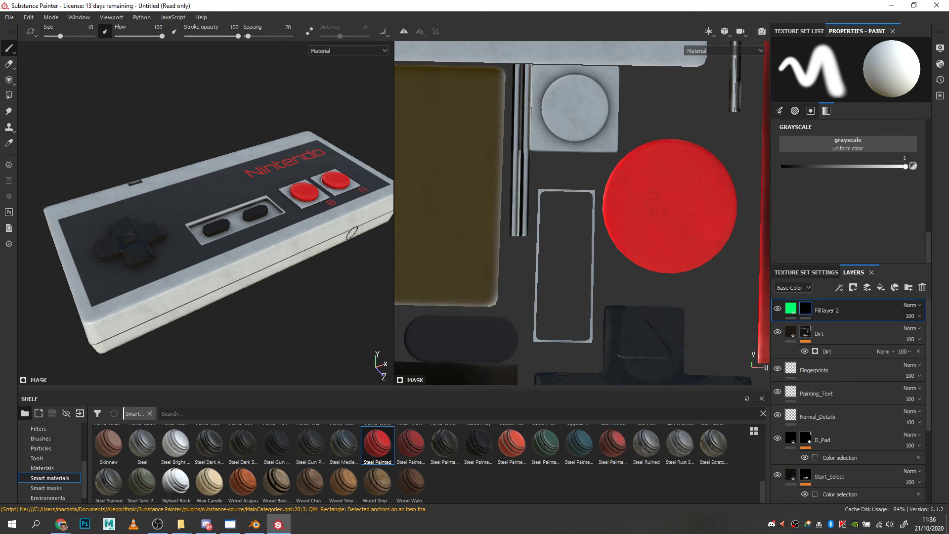
{"action": "left_click", "coordinate": [9, 96]}
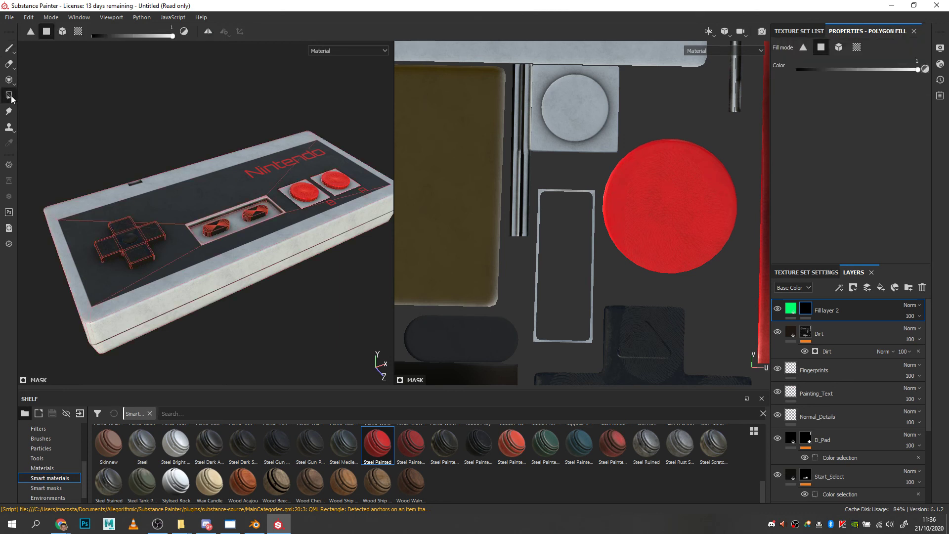
{"action": "left_click", "coordinate": [802, 48]}
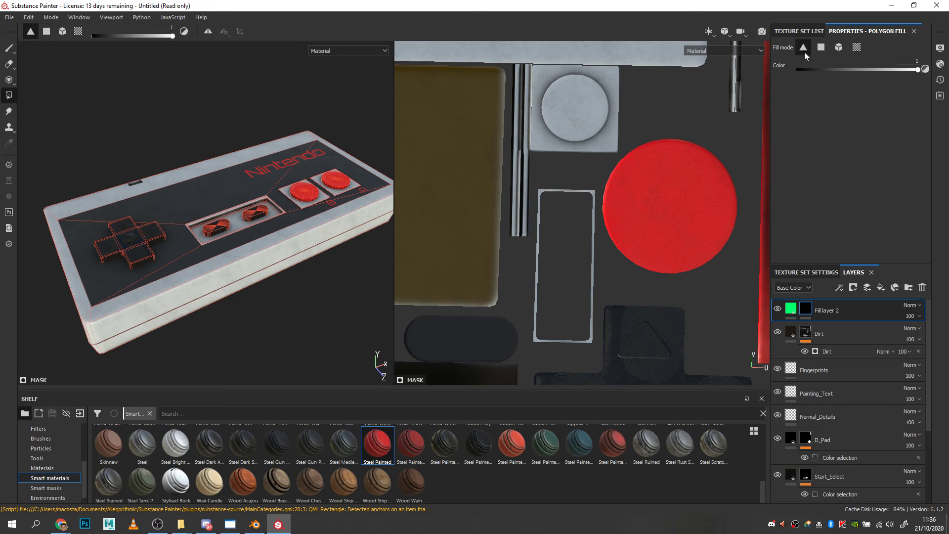
{"action": "left_click", "coordinate": [822, 48]}
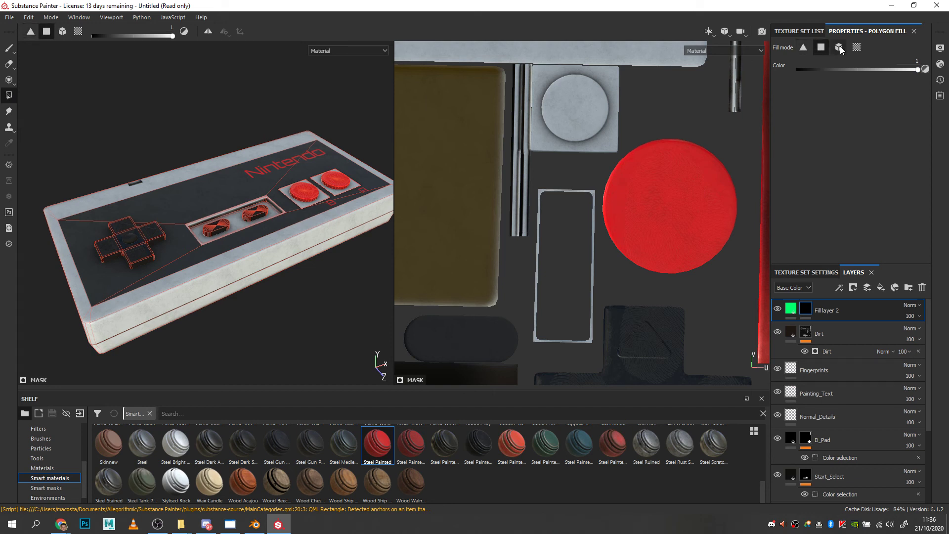
{"action": "left_click", "coordinate": [839, 47]}
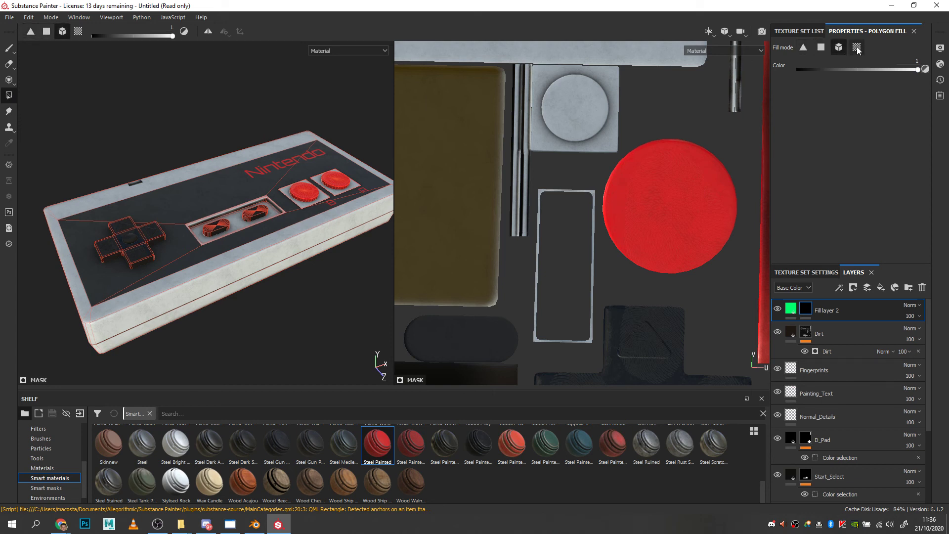
{"action": "left_click", "coordinate": [855, 47]}
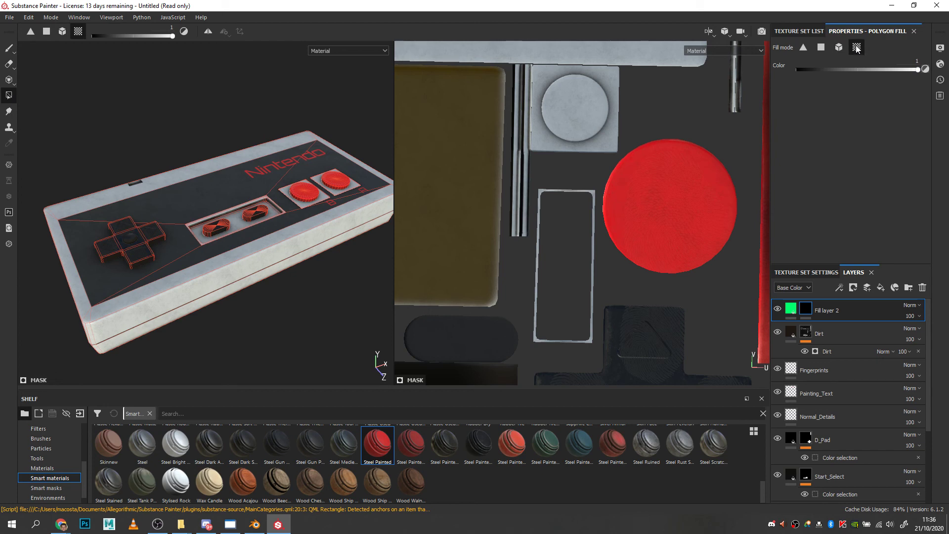
{"action": "scroll", "coordinate": [651, 224], "scroll_direction": "down", "scroll_amount": 8}
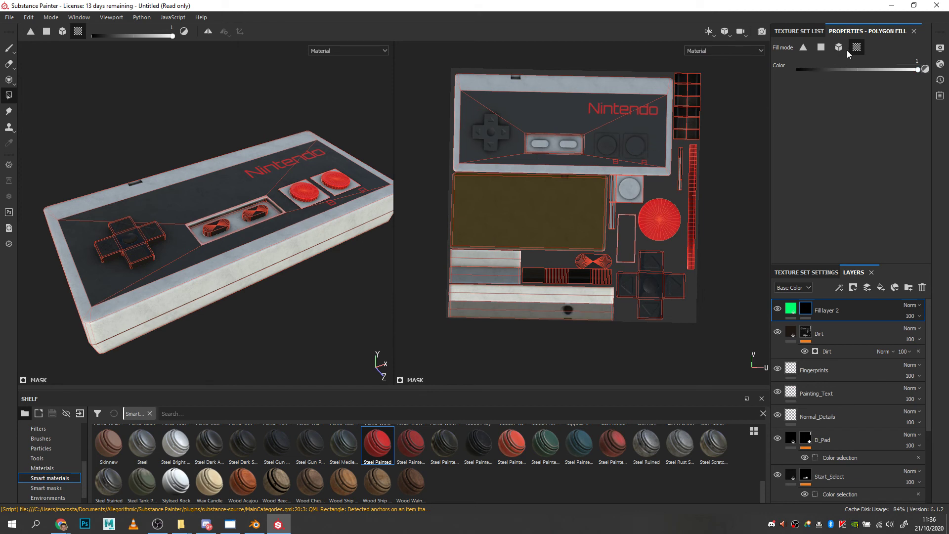
Step: Reveal the green on the controller's dark faceplate by filling its faces in the mask with quad fill mode
{"action": "left_click", "coordinate": [823, 47]}
{"action": "left_click", "coordinate": [557, 113]}
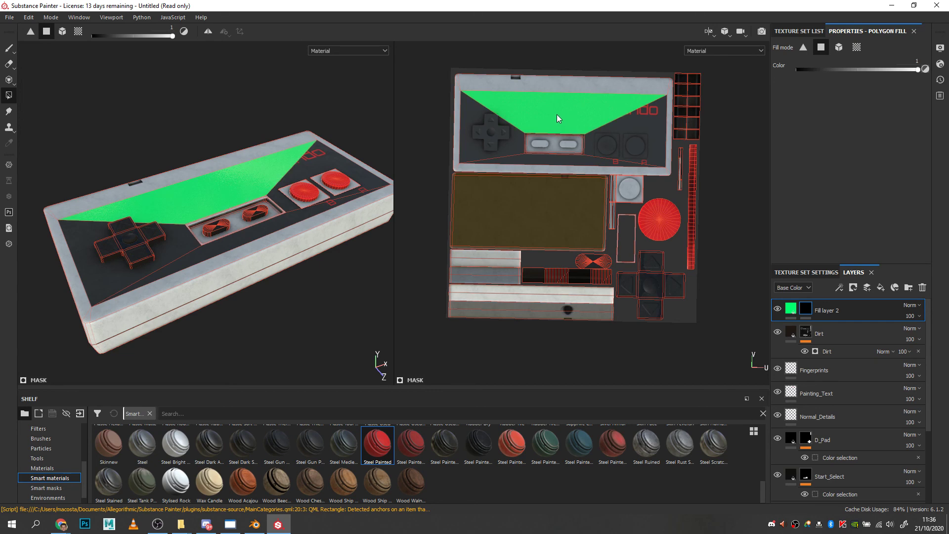
{"action": "left_click", "coordinate": [469, 119]}
{"action": "left_click", "coordinate": [532, 158]}
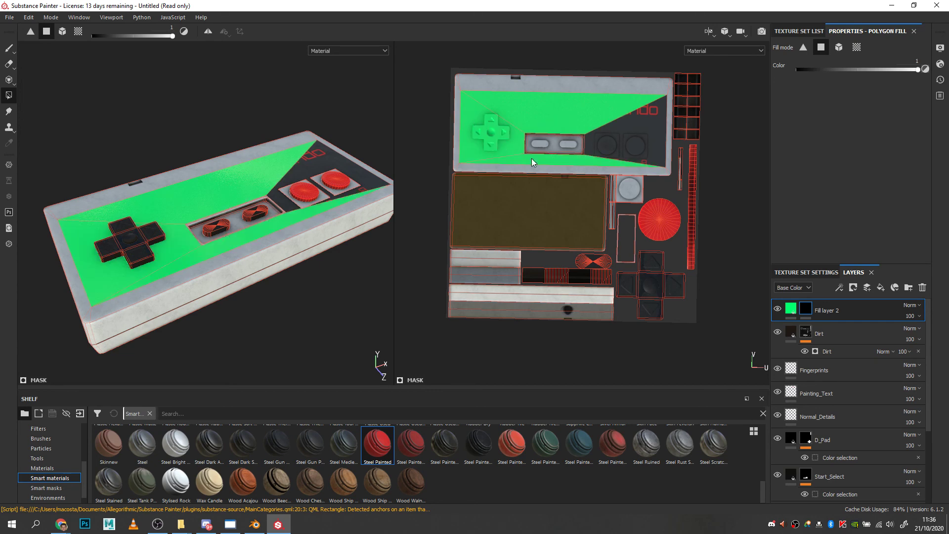
{"action": "left_click", "coordinate": [643, 133]}
{"action": "mouse_move", "coordinate": [243, 282]}
{"action": "left_mouse_down", "text": "alt"}
{"action": "mouse_move", "coordinate": [332, 250]}
{"action": "mouse_move", "coordinate": [324, 228]}
{"action": "mouse_move", "coordinate": [250, 281]}
{"action": "mouse_move", "coordinate": [252, 273]}
{"action": "left_mouse_up", "text": "alt"}
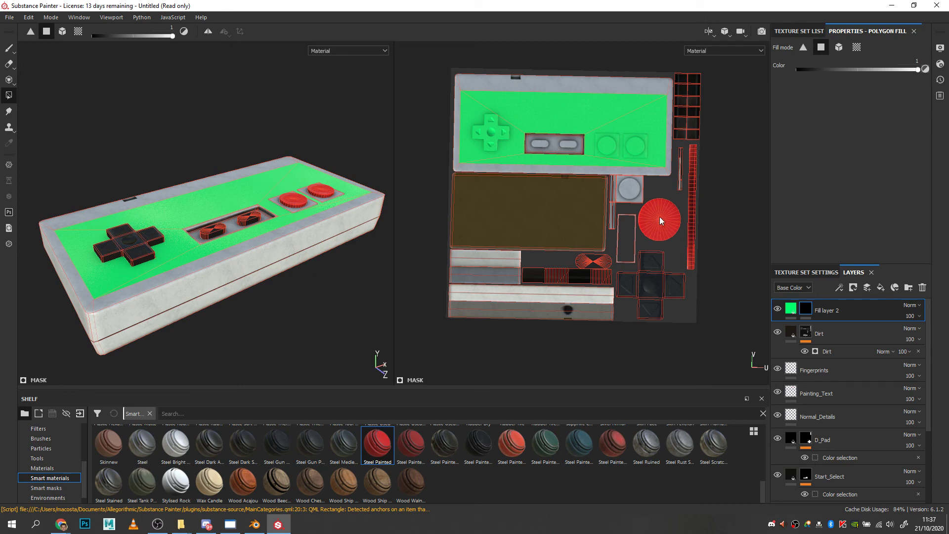
Step: Fill the round buttons' top and side islands in the mask with UV chunk fill, and delete the green fill layer
{"action": "left_click", "coordinate": [858, 51]}
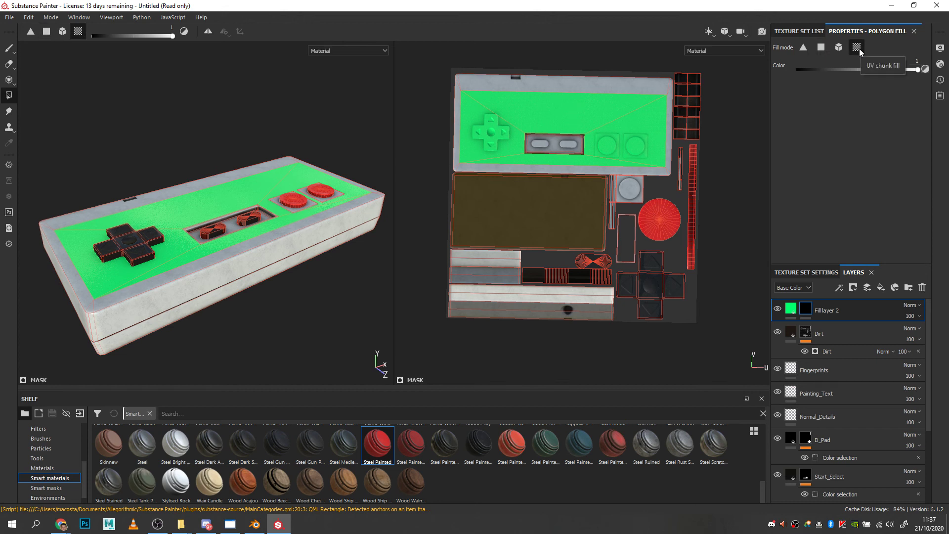
{"action": "left_click", "coordinate": [669, 219]}
{"action": "left_click", "coordinate": [691, 192]}
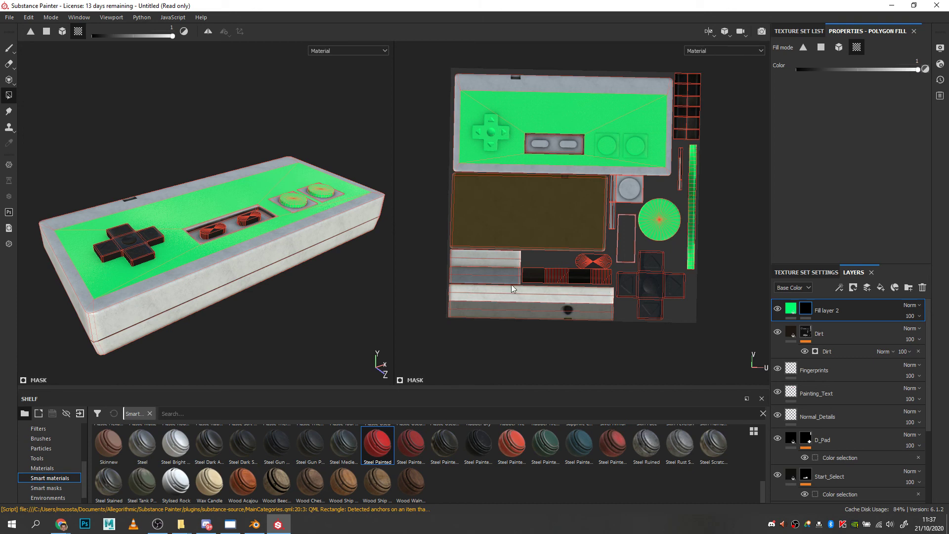
{"action": "left_click_drag", "start_coordinate": [390, 306], "coordinate": [350, 279], "text": "alt"}
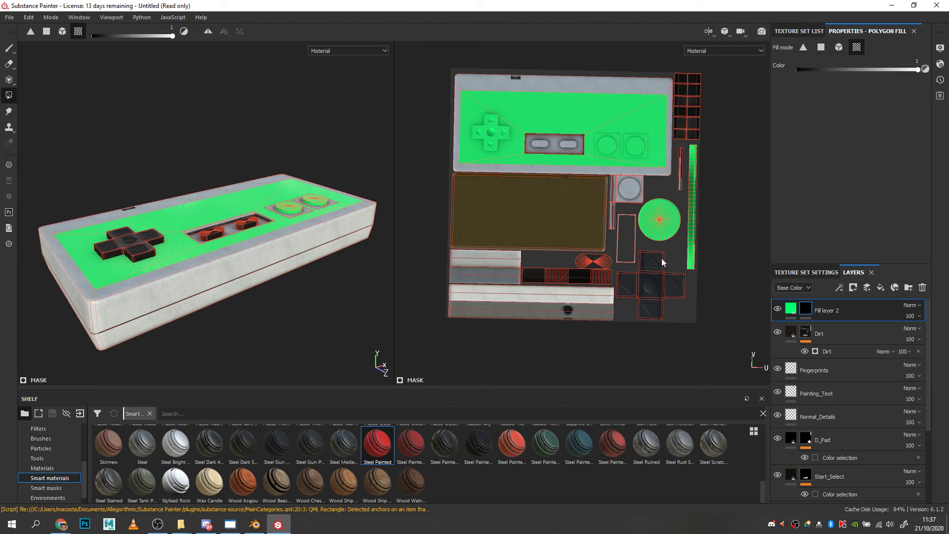
{"action": "left_click", "coordinate": [922, 287]}
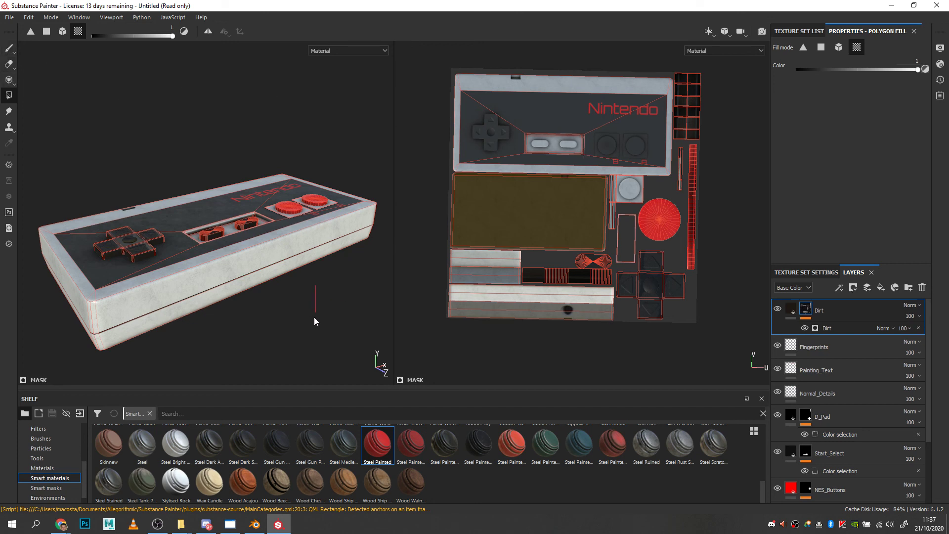
Step: Widen the 3D view relative to the UV view and return to the Paint tool
{"action": "mouse_move", "coordinate": [301, 307]}
{"action": "left_mouse_down", "text": "alt"}
{"action": "mouse_move", "coordinate": [294, 312]}
{"action": "mouse_move", "coordinate": [304, 310]}
{"action": "left_mouse_up", "text": "alt"}
{"action": "left_click_drag", "start_coordinate": [394, 225], "coordinate": [512, 225]}
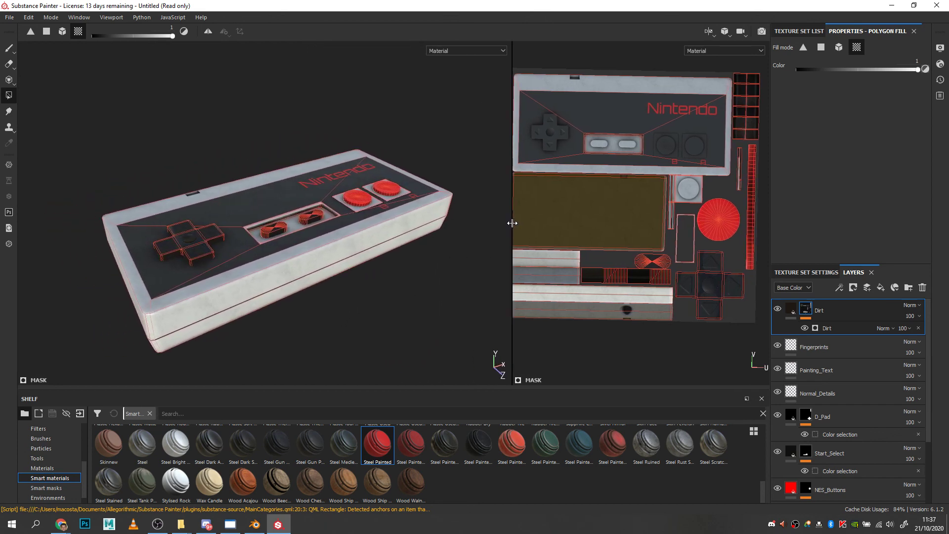
{"action": "left_click", "coordinate": [7, 48]}
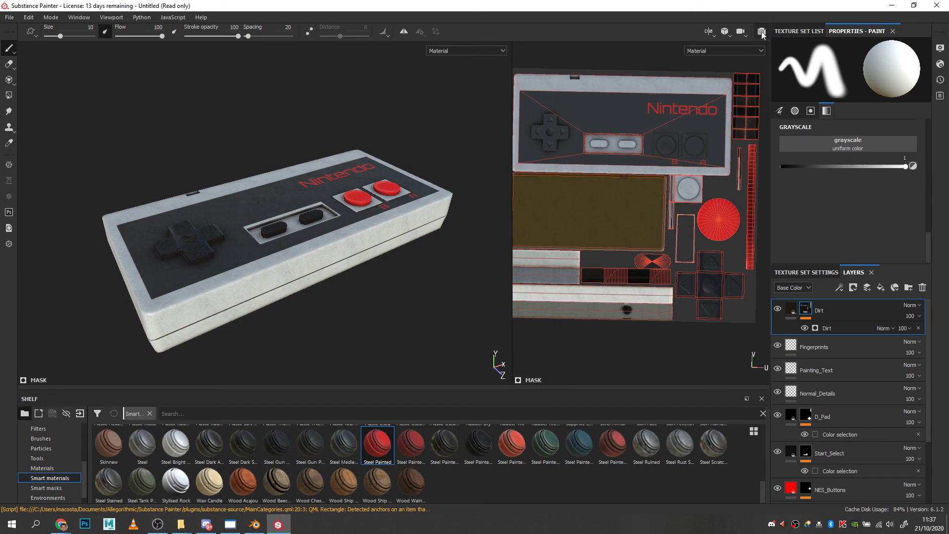
Step: Render the controller with Iray and look at it from lower and higher angles
{"action": "left_click", "coordinate": [762, 32]}
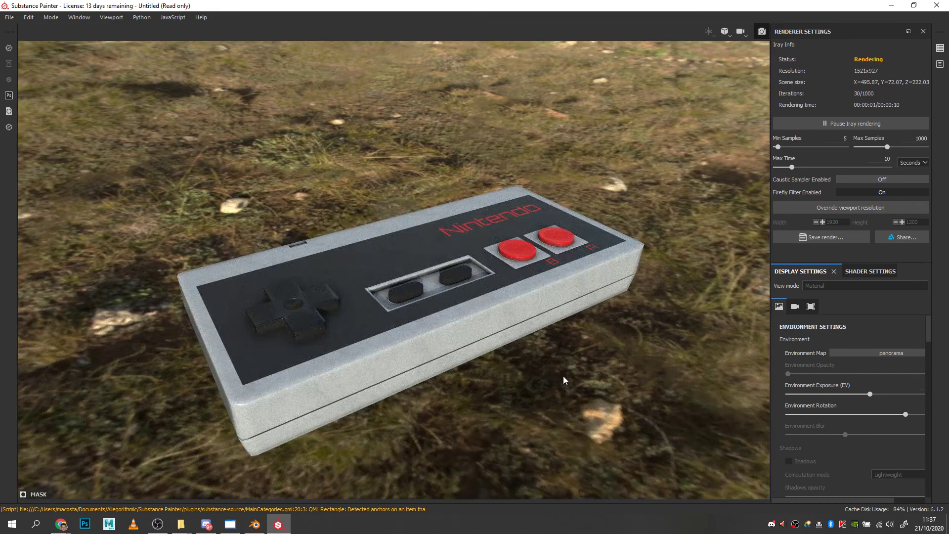
{"action": "left_click_drag", "start_coordinate": [518, 358], "coordinate": [535, 287], "text": "alt"}
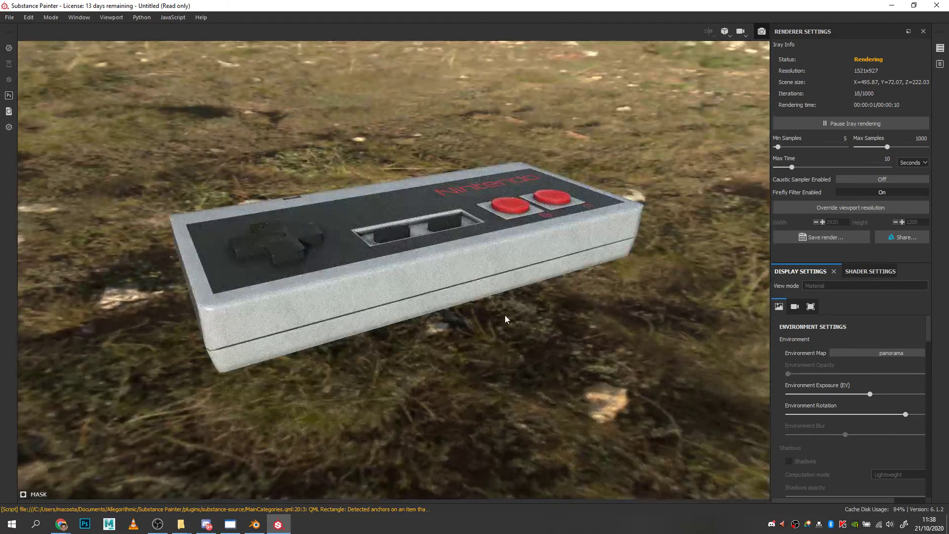
{"action": "left_click_drag", "start_coordinate": [505, 315], "coordinate": [491, 302], "text": "alt"}
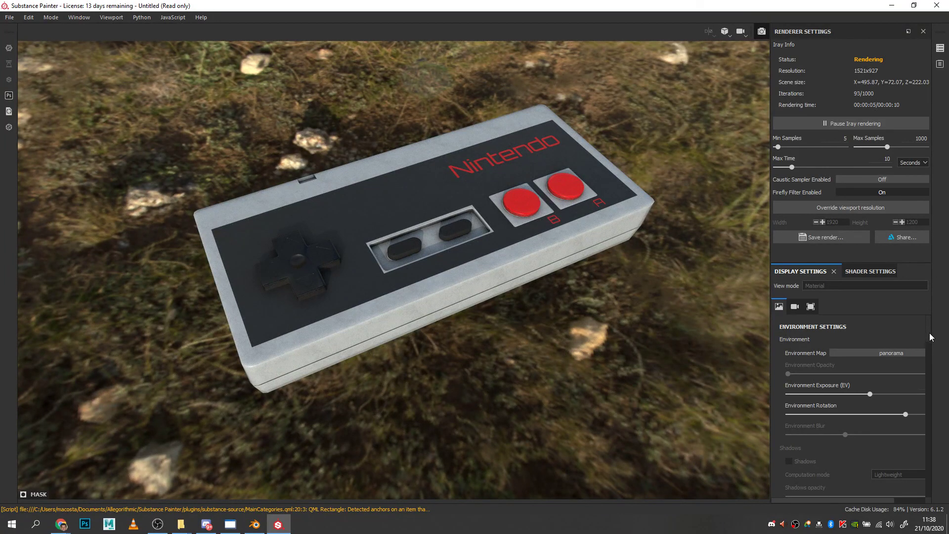
Step: Enable the dome's clear color and set it to a dark grey with RGB 0.121, 0.112, 0.112
{"action": "left_click_drag", "start_coordinate": [929, 332], "coordinate": [929, 367]}
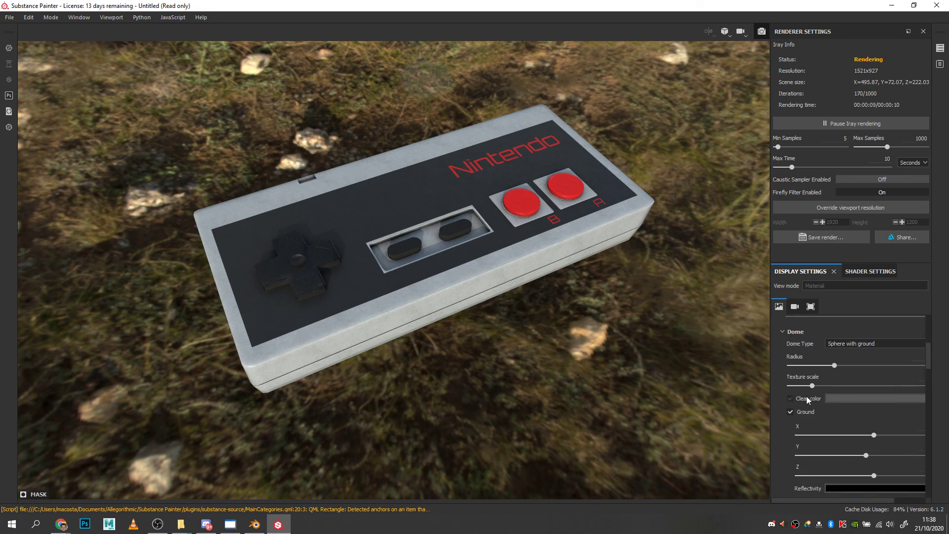
{"action": "left_click", "coordinate": [790, 398]}
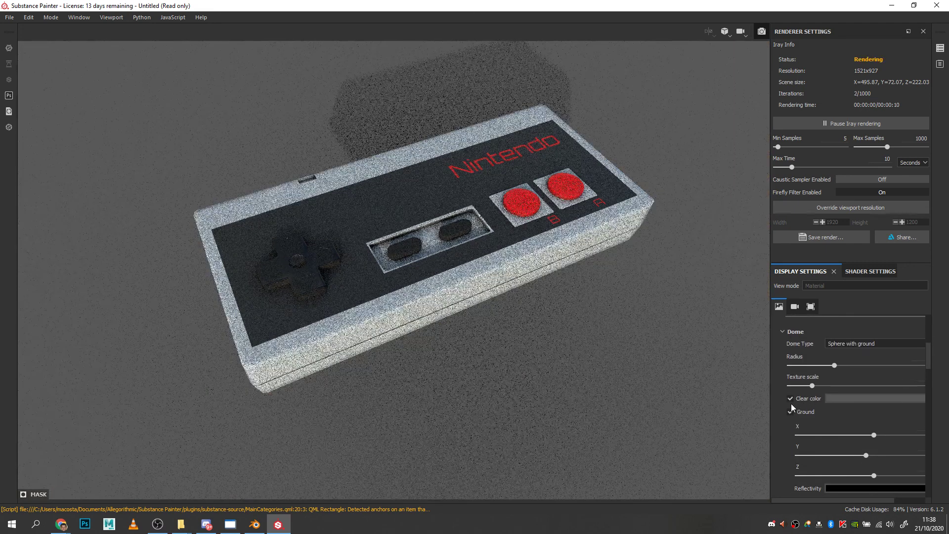
{"action": "left_click", "coordinate": [846, 398]}
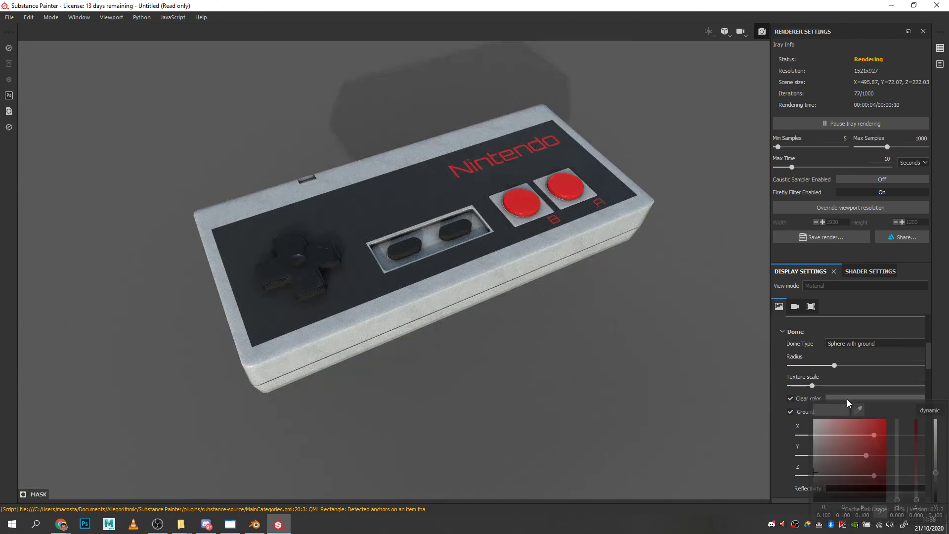
{"action": "left_click", "coordinate": [882, 461]}
{"action": "left_click", "coordinate": [842, 470]}
{"action": "left_click_drag", "start_coordinate": [843, 469], "coordinate": [816, 473]}
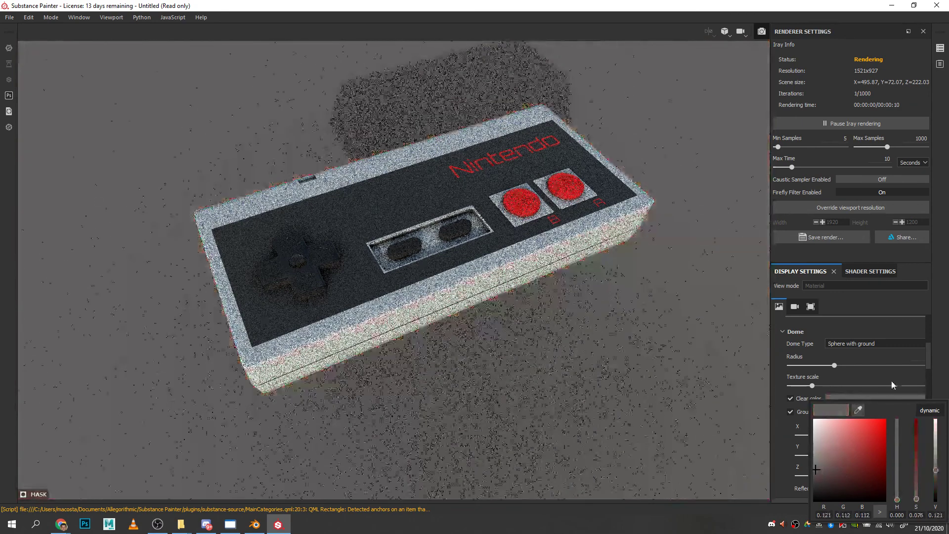
Step: Raise the dome's texture scale and turn off its clear color, checking the controller against the panorama background
{"action": "left_click", "coordinate": [892, 385]}
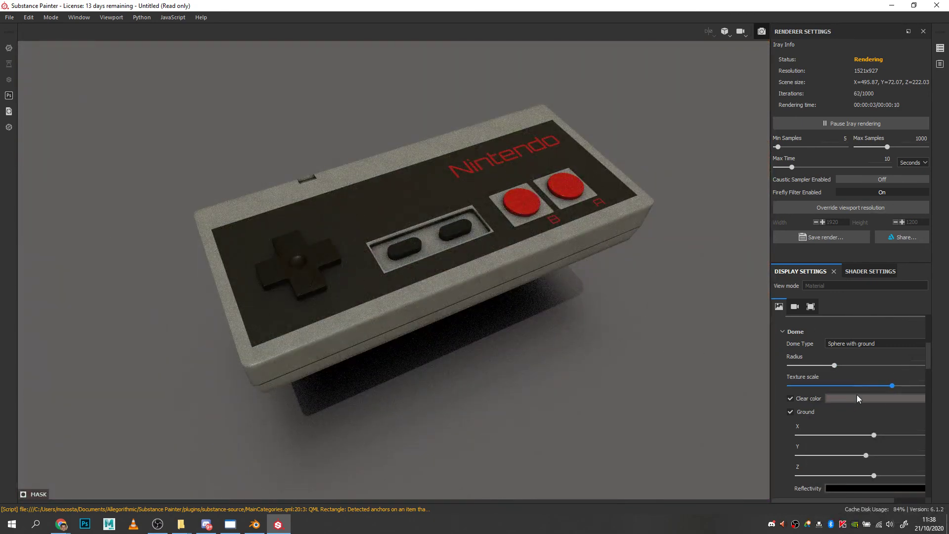
{"action": "left_click", "coordinate": [789, 399]}
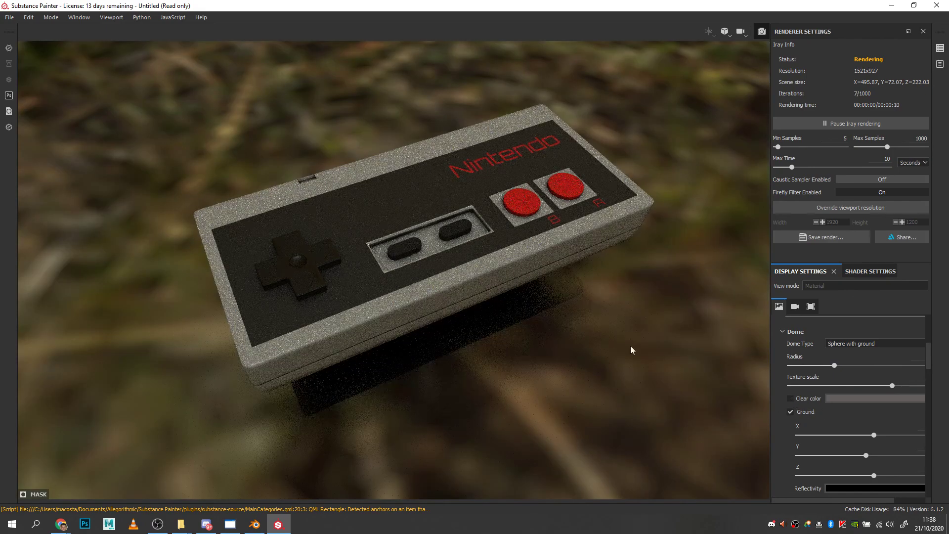
{"action": "left_click_drag", "start_coordinate": [631, 349], "coordinate": [637, 317], "text": "alt"}
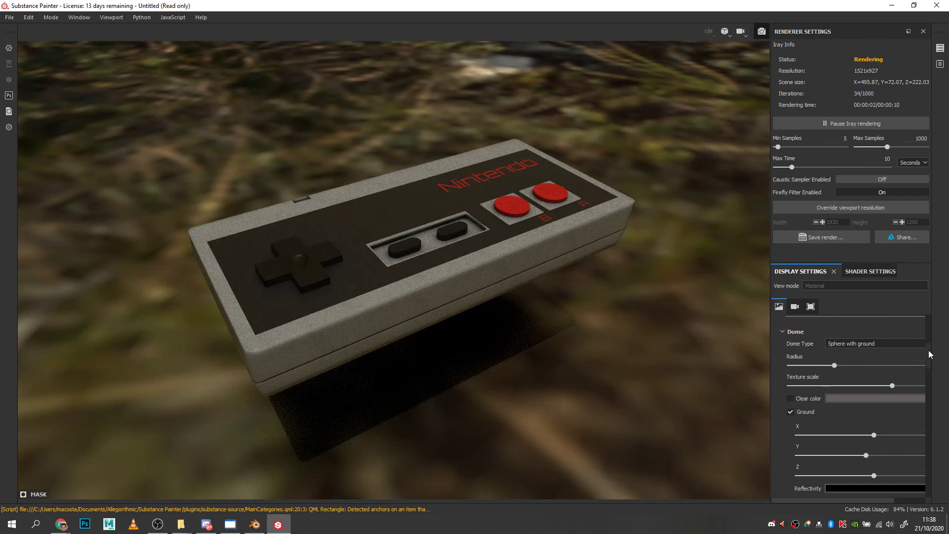
Step: Try the Canopus Ground environment map on the Iray render and view the controller from a higher angle
{"action": "left_click_drag", "start_coordinate": [927, 351], "coordinate": [924, 328]}
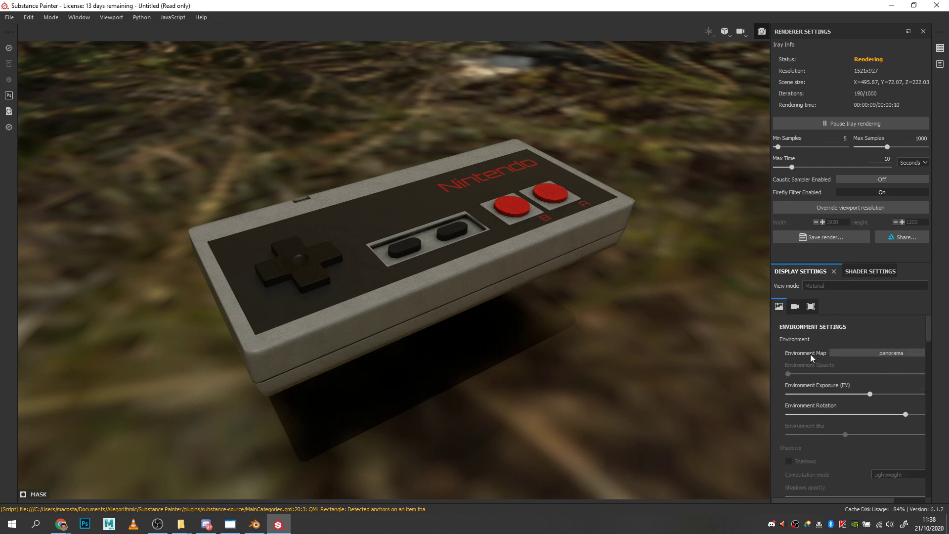
{"action": "left_click", "coordinate": [877, 353]}
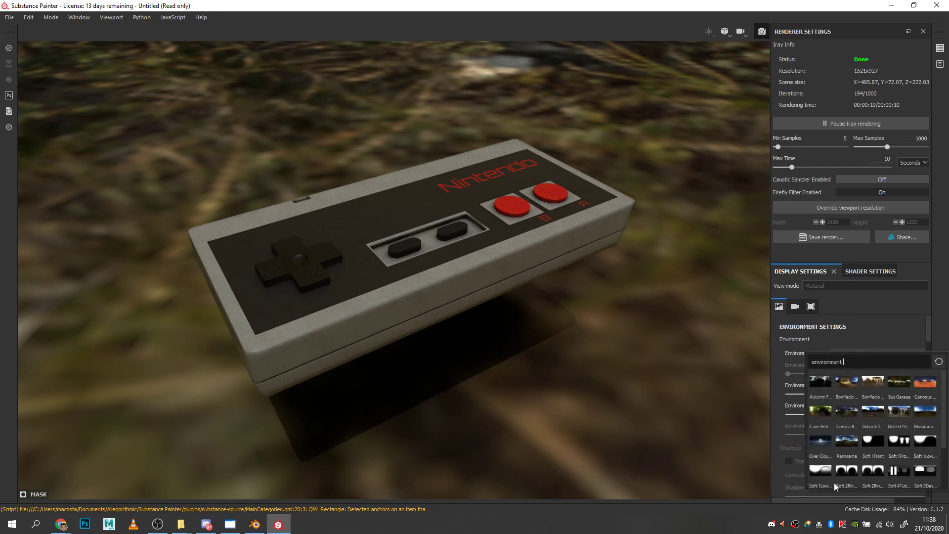
{"action": "left_click", "coordinate": [925, 381]}
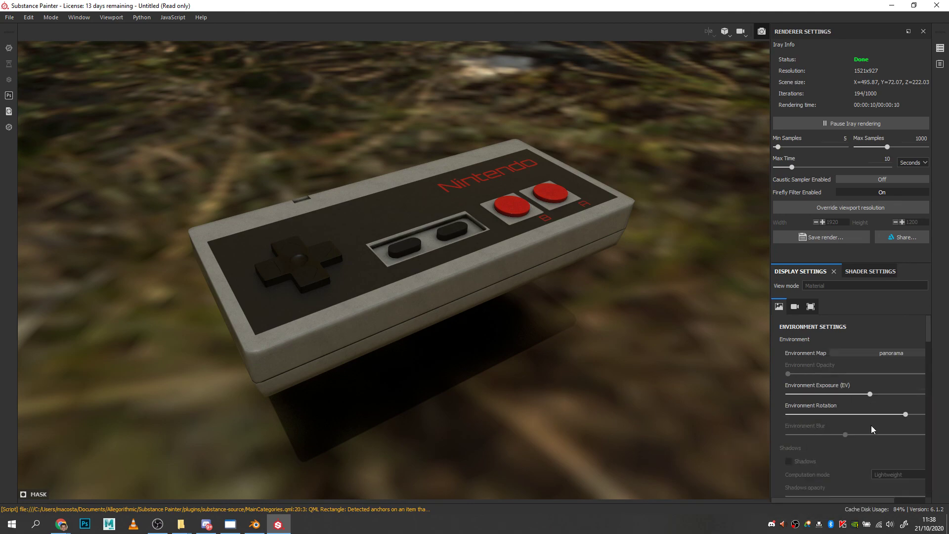
{"action": "left_click_drag", "start_coordinate": [616, 299], "coordinate": [621, 355], "text": "alt"}
Step: Switch the environment map to Over Clouds and turn the dome's clear color back on
{"action": "left_click", "coordinate": [889, 352]}
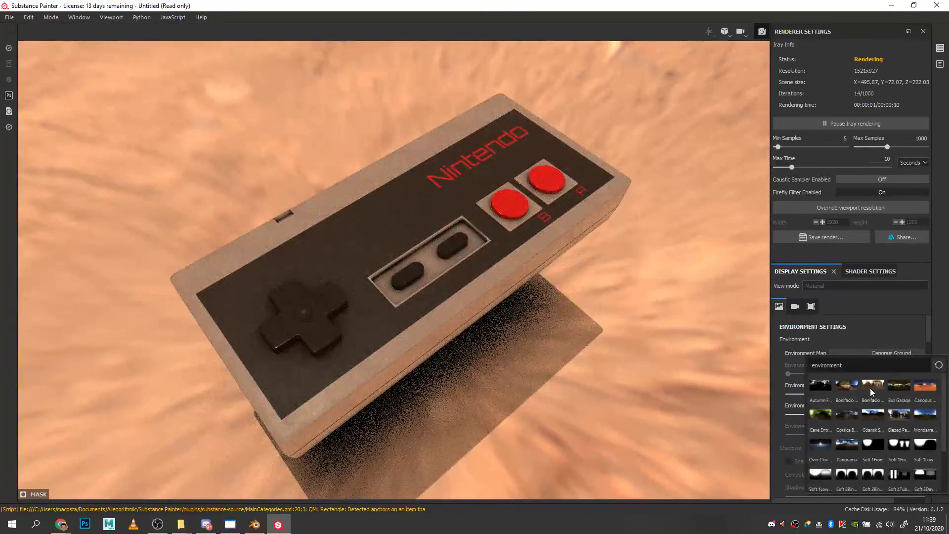
{"action": "left_click", "coordinate": [829, 444]}
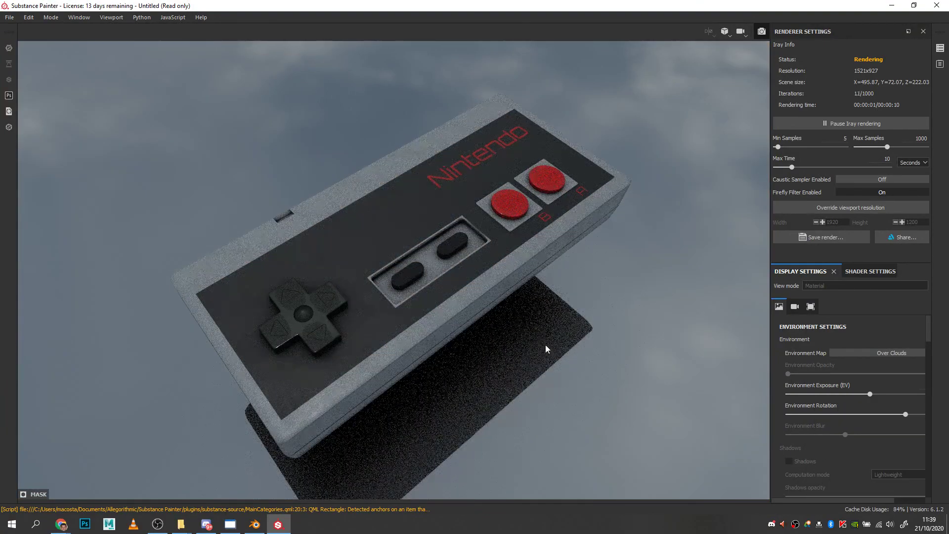
{"action": "left_click_drag", "start_coordinate": [546, 349], "coordinate": [513, 314], "text": "alt"}
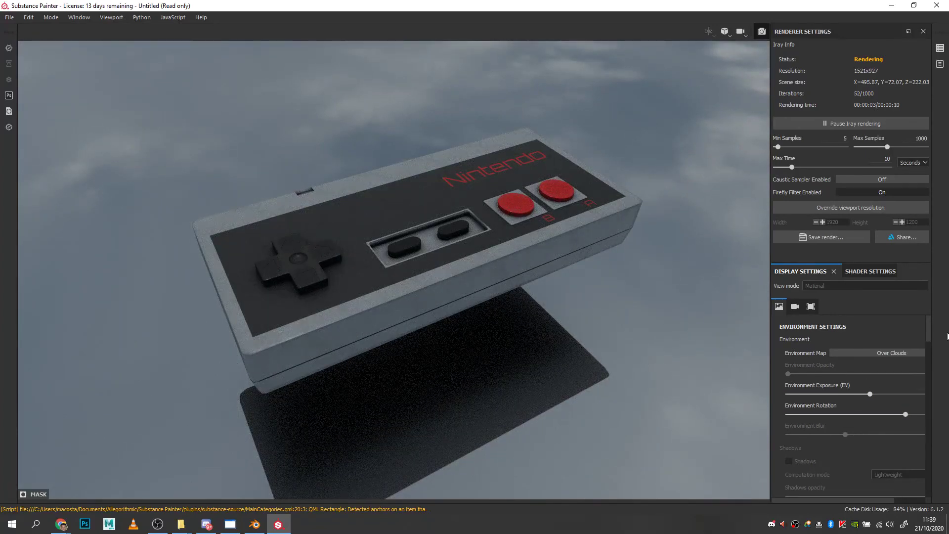
{"action": "left_click_drag", "start_coordinate": [928, 329], "coordinate": [929, 374]}
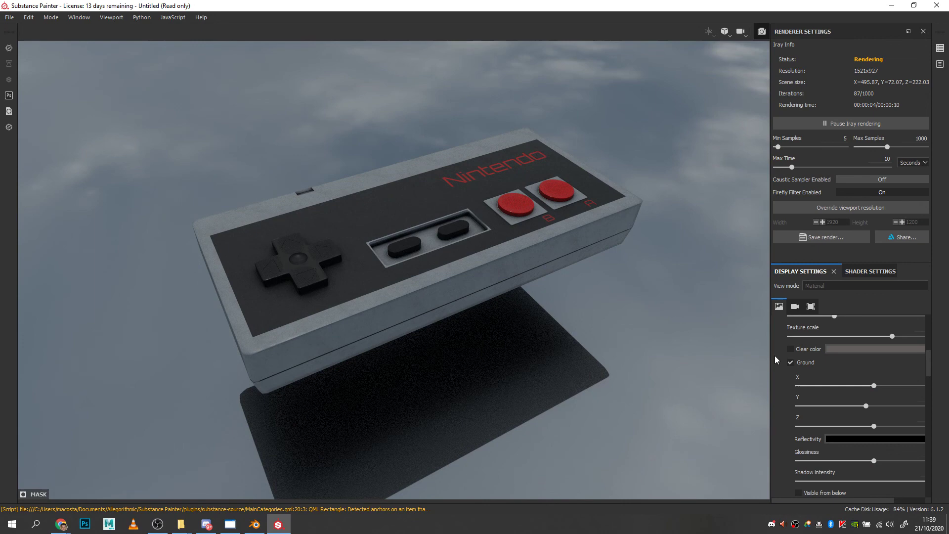
{"action": "left_click", "coordinate": [800, 349]}
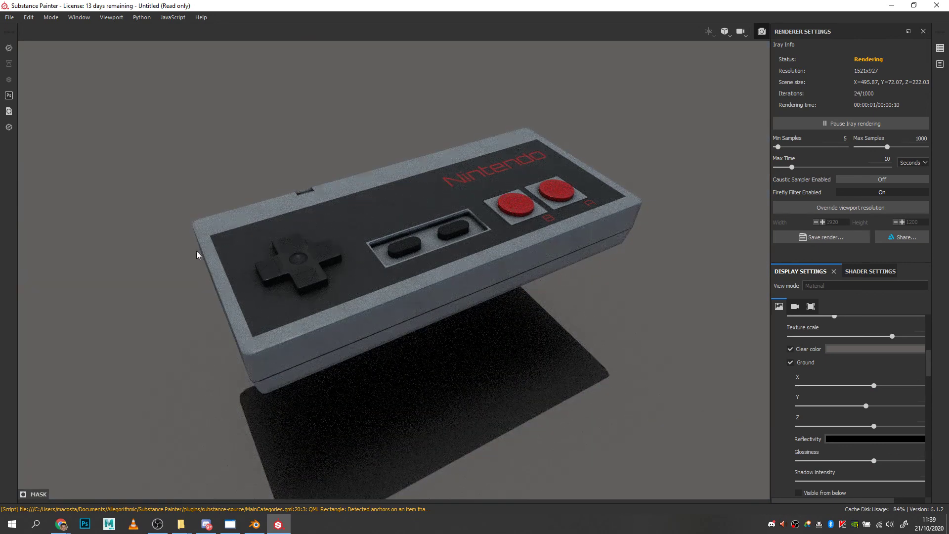
Step: Try the Canopus Ground and Soft 1LowContrast Front environment maps to compare the controller's lighting against the clear color
{"action": "left_click_drag", "start_coordinate": [927, 364], "coordinate": [927, 331]}
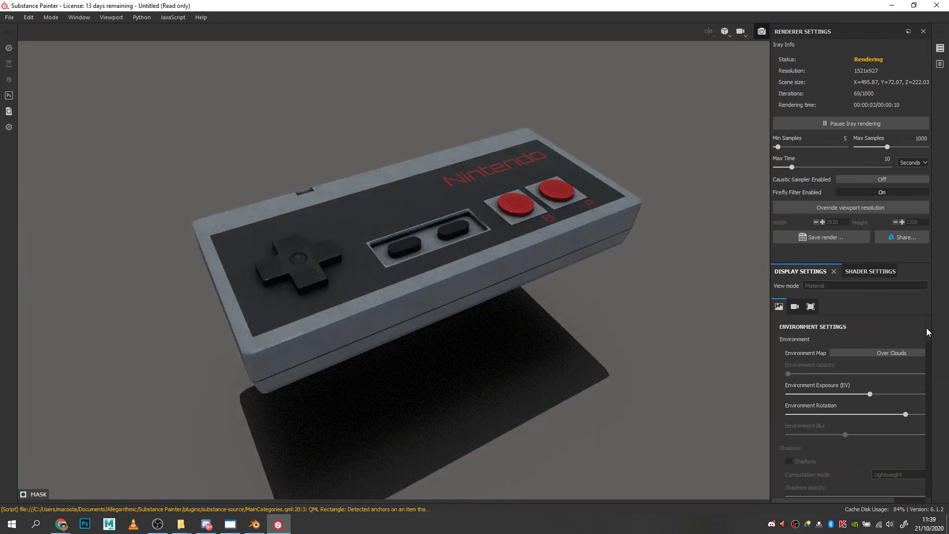
{"action": "left_click", "coordinate": [902, 352]}
{"action": "left_click", "coordinate": [920, 387]}
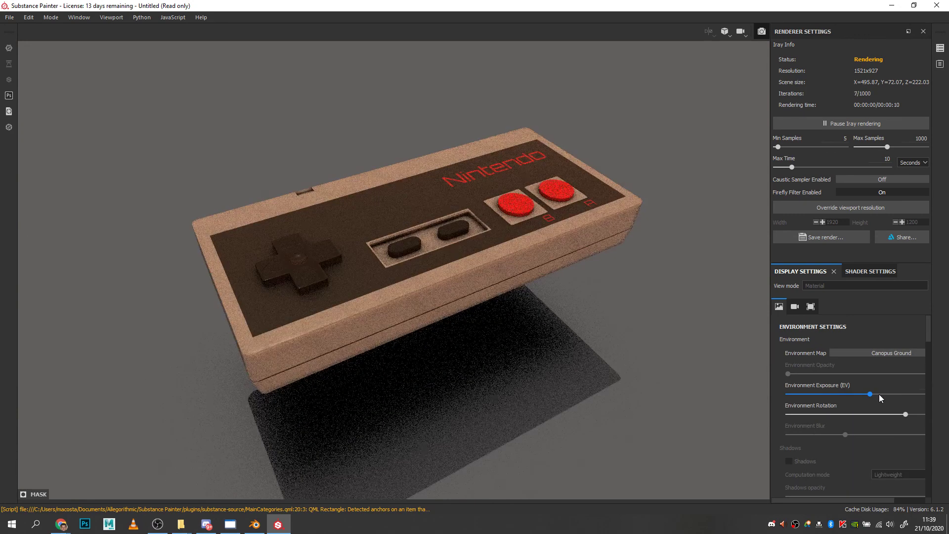
{"action": "left_click", "coordinate": [897, 352]}
{"action": "left_click", "coordinate": [866, 461]}
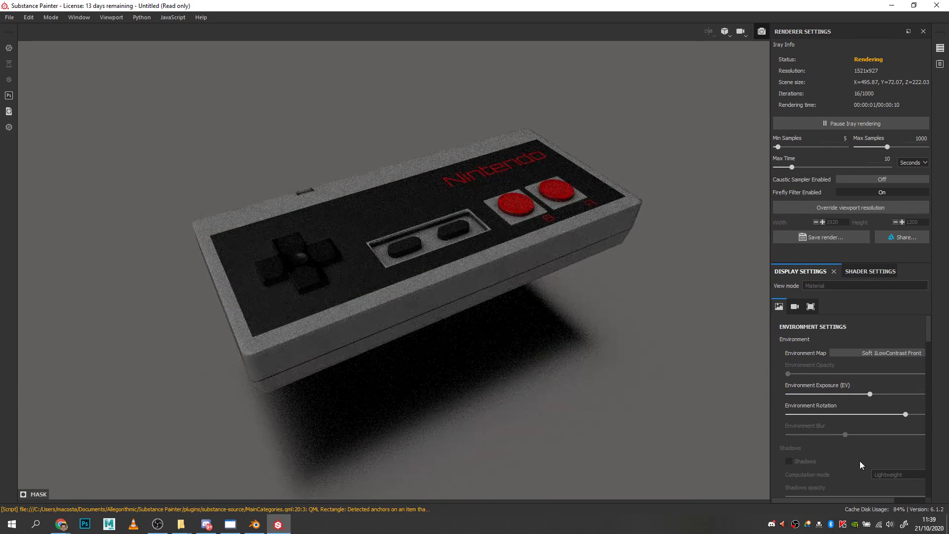
{"action": "mouse_move", "coordinate": [599, 325]}
{"action": "left_mouse_down", "text": "alt"}
{"action": "mouse_move", "coordinate": [617, 284]}
{"action": "mouse_move", "coordinate": [601, 313]}
{"action": "left_mouse_up", "text": "alt"}
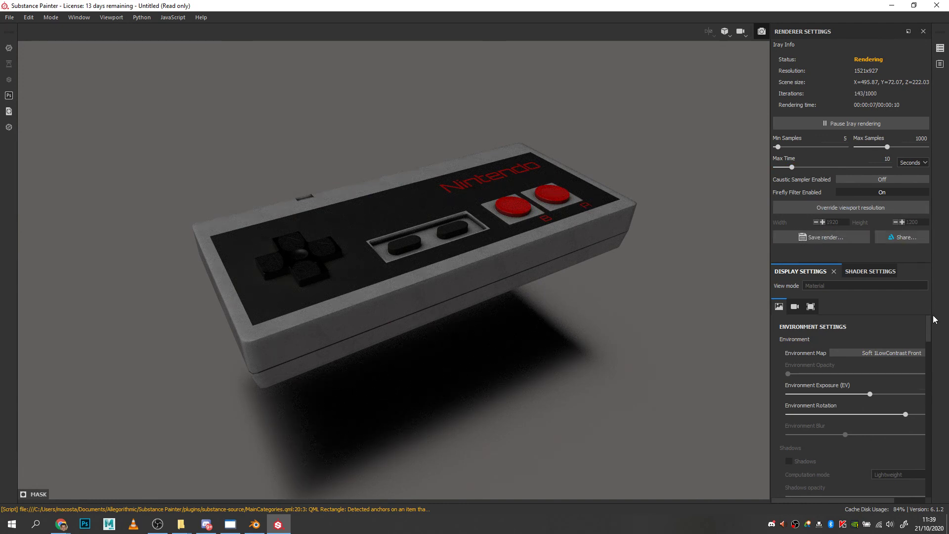
Step: Look through the display settings and set the environment map to Bonifacio Aragon Stairs
{"action": "left_click_drag", "start_coordinate": [928, 328], "coordinate": [933, 461]}
{"action": "scroll", "coordinate": [829, 407], "scroll_direction": "down", "scroll_amount": 5}
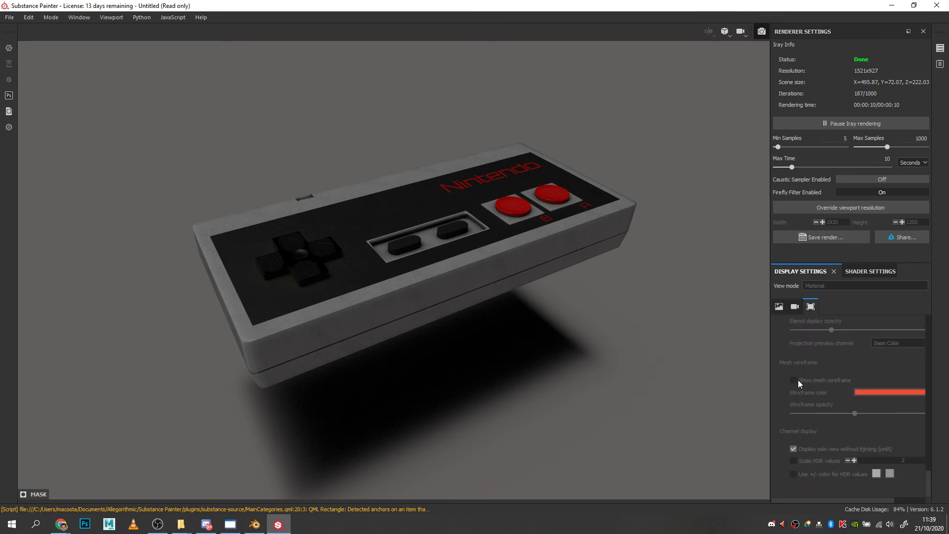
{"action": "mouse_move", "coordinate": [928, 482]}
{"action": "left_mouse_down"}
{"action": "mouse_move", "coordinate": [923, 330]}
{"action": "mouse_move", "coordinate": [925, 476]}
{"action": "left_mouse_up"}
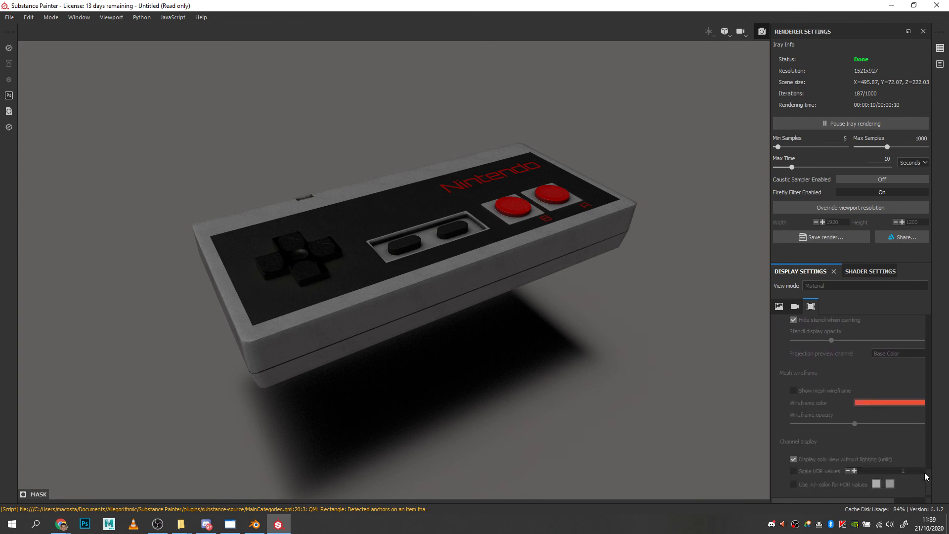
{"action": "left_click", "coordinate": [778, 305]}
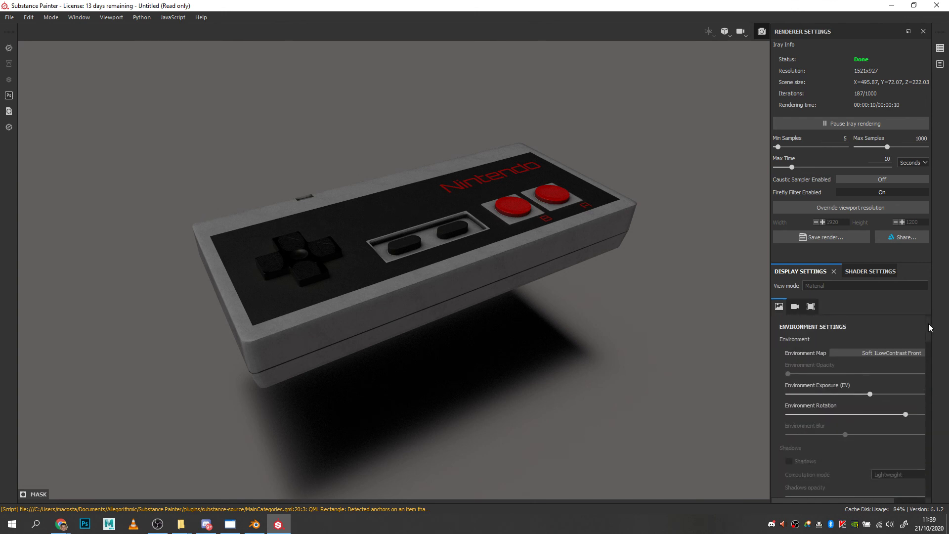
{"action": "left_click", "coordinate": [883, 353]}
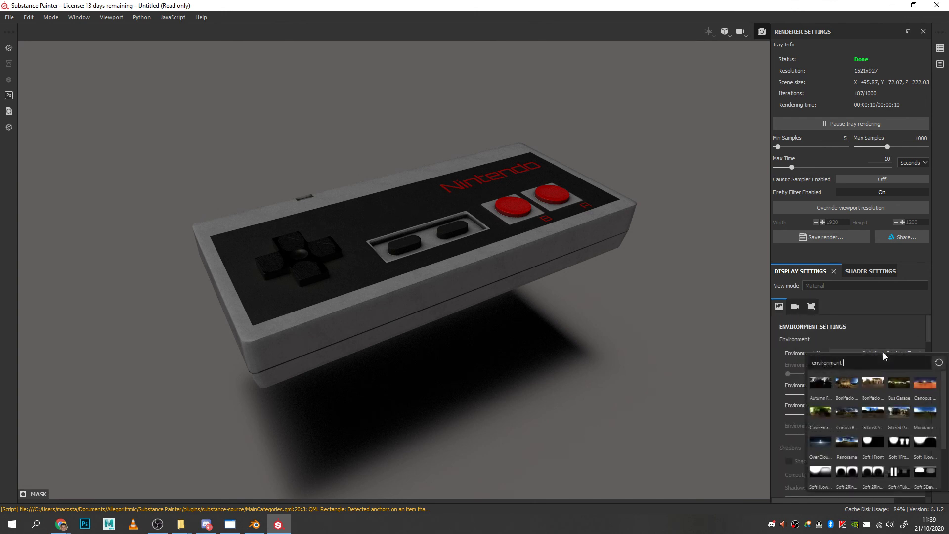
{"action": "left_click", "coordinate": [848, 383]}
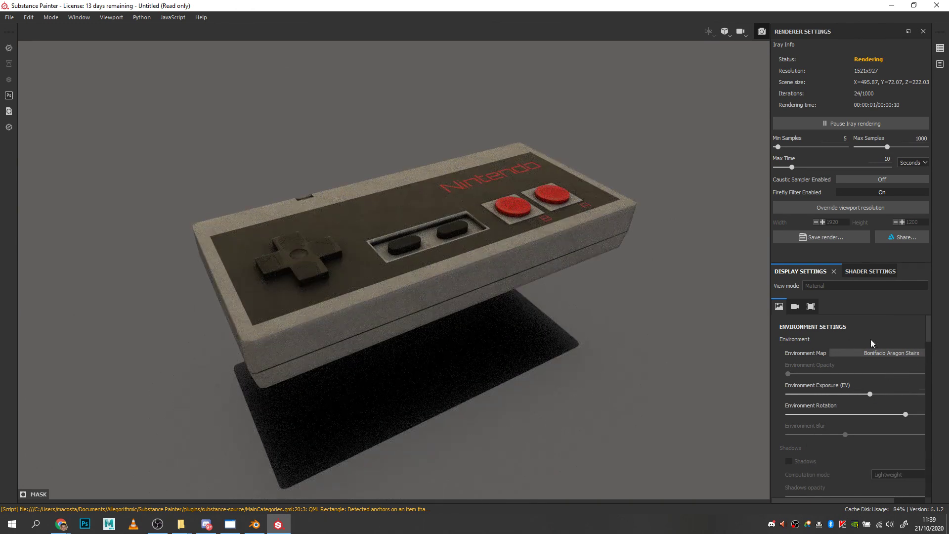
Step: Activate the camera's post effects and check their DOF and Color Correction options
{"action": "left_click_drag", "start_coordinate": [926, 335], "coordinate": [923, 422]}
{"action": "left_click", "coordinate": [790, 355]}
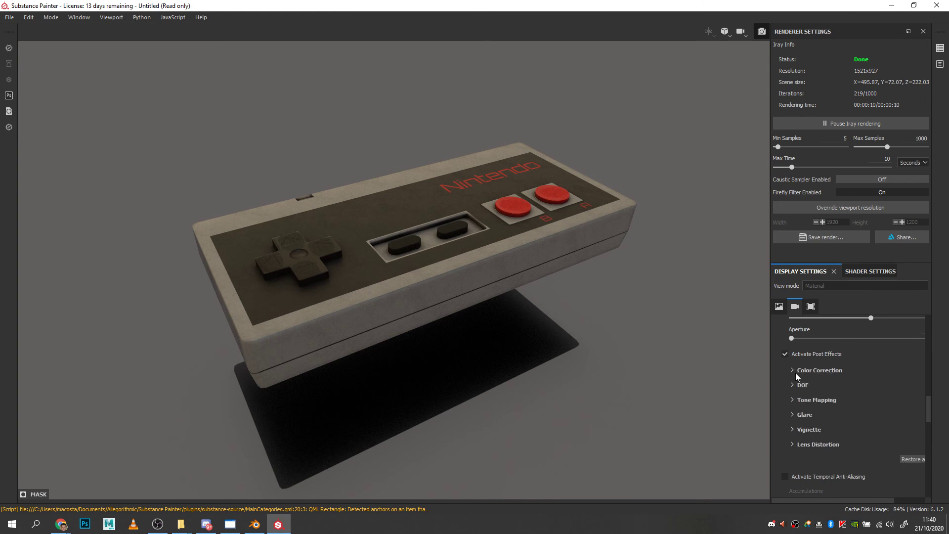
{"action": "left_click", "coordinate": [795, 383]}
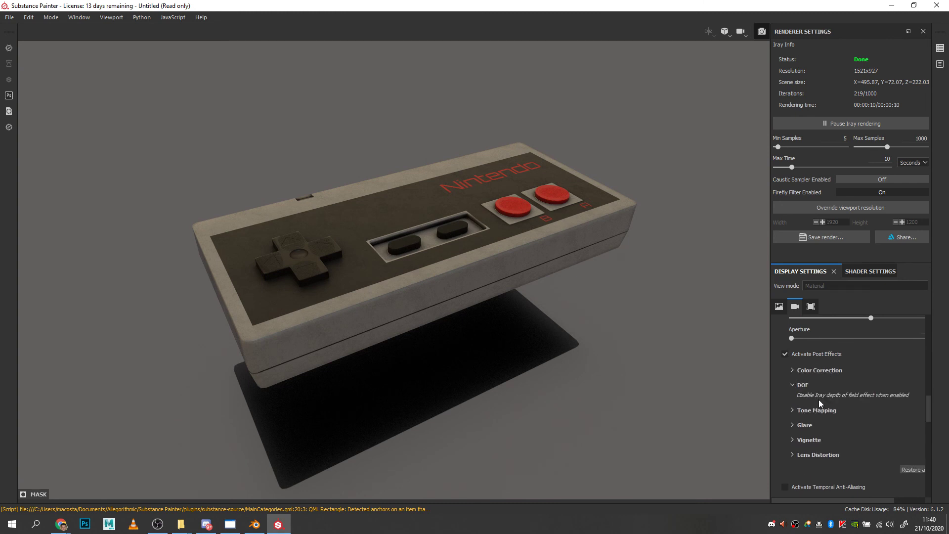
{"action": "left_click", "coordinate": [793, 385]}
{"action": "left_click", "coordinate": [792, 370]}
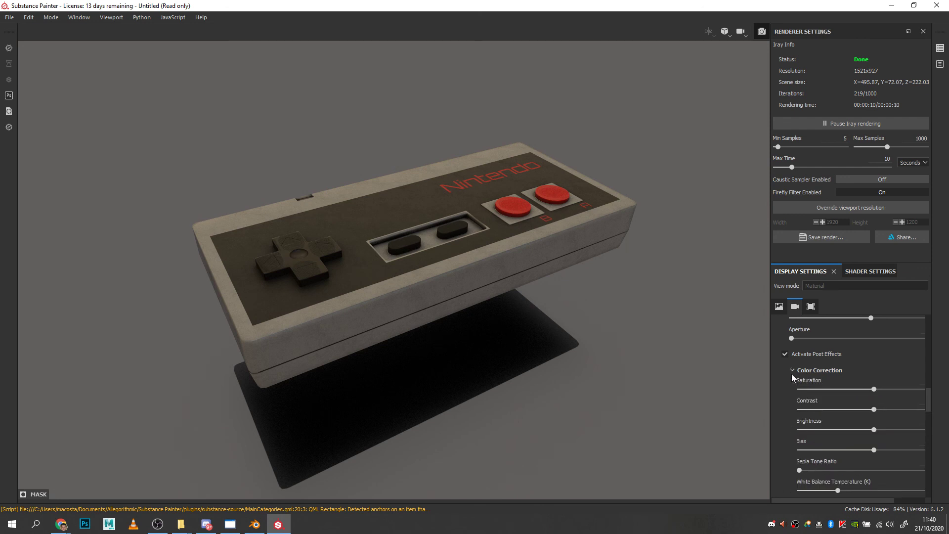
{"action": "mouse_move", "coordinate": [874, 389]}
{"action": "left_mouse_down"}
{"action": "mouse_move", "coordinate": [902, 390]}
{"action": "mouse_move", "coordinate": [859, 389]}
{"action": "mouse_move", "coordinate": [878, 389]}
{"action": "left_mouse_up"}
{"action": "left_click", "coordinate": [791, 370]}
Step: Examine the remaining camera and viewport settings, from temporal anti-aliasing to channel display
{"action": "scroll", "coordinate": [856, 403], "scroll_direction": "down", "scroll_amount": 3}
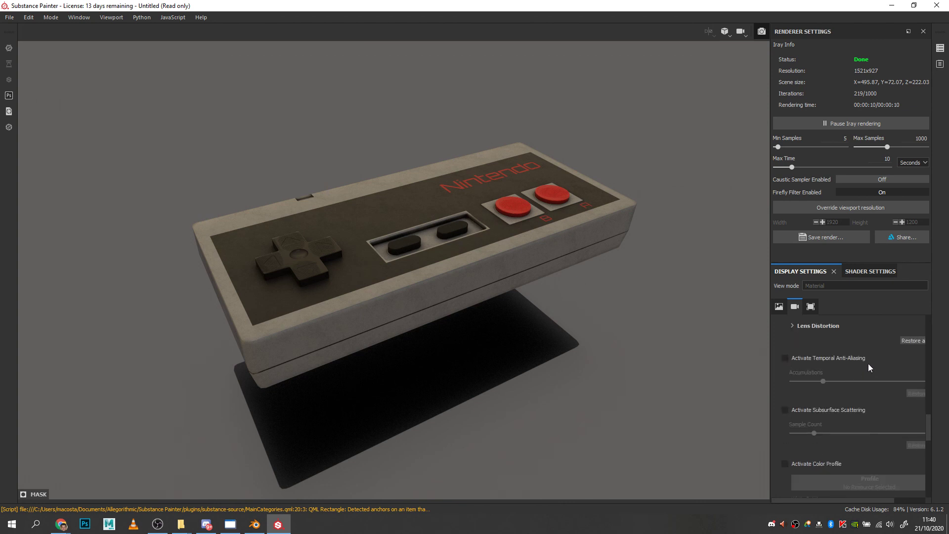
{"action": "scroll", "coordinate": [873, 350], "scroll_direction": "down", "scroll_amount": 5}
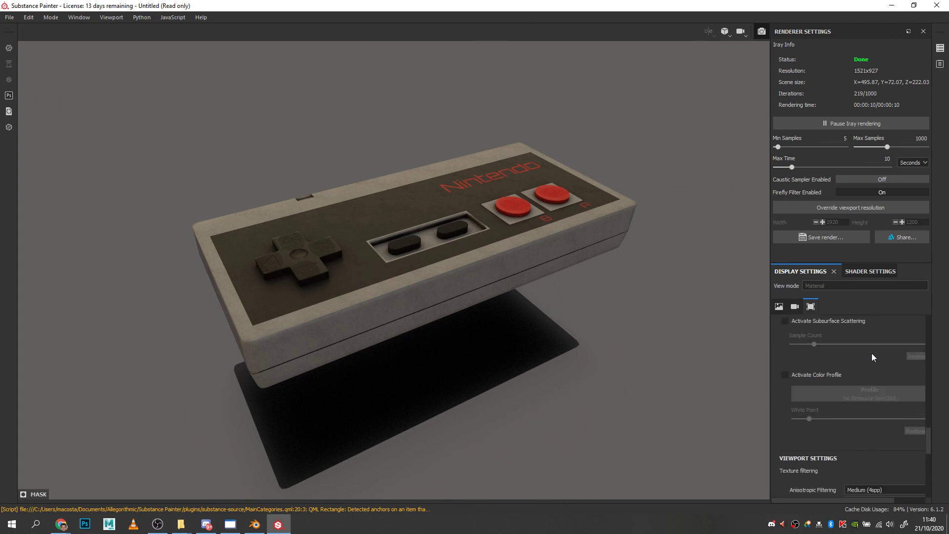
{"action": "scroll", "coordinate": [857, 413], "scroll_direction": "down", "scroll_amount": 4}
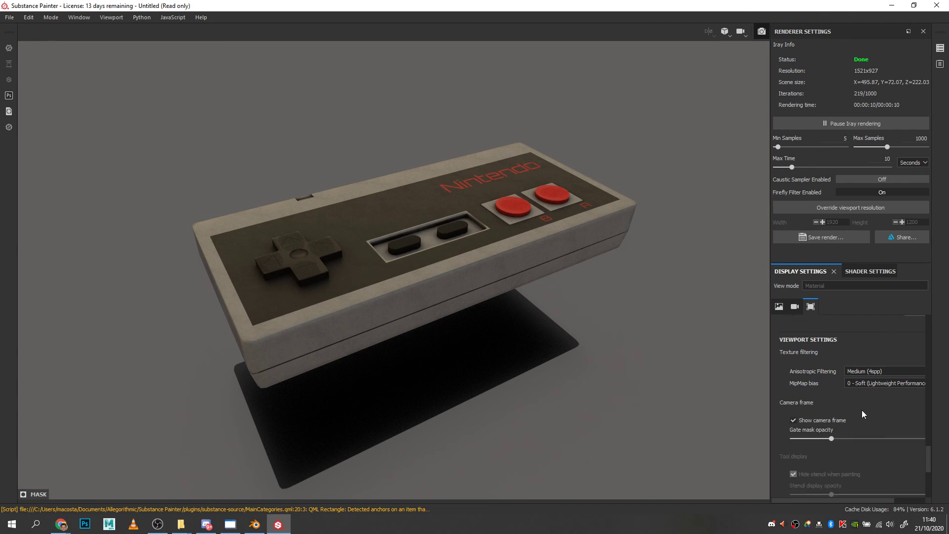
{"action": "scroll", "coordinate": [839, 427], "scroll_direction": "down", "scroll_amount": 4}
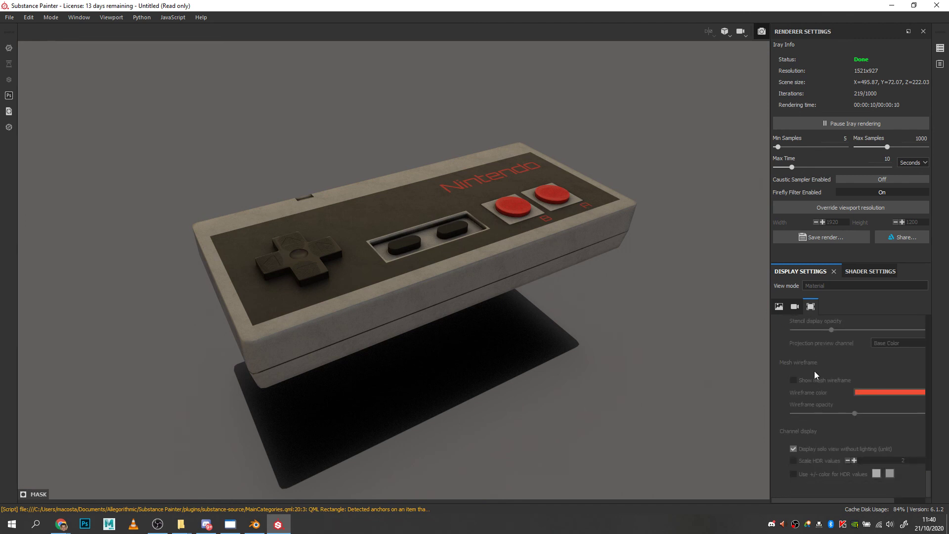
{"action": "left_click_drag", "start_coordinate": [927, 479], "coordinate": [922, 326]}
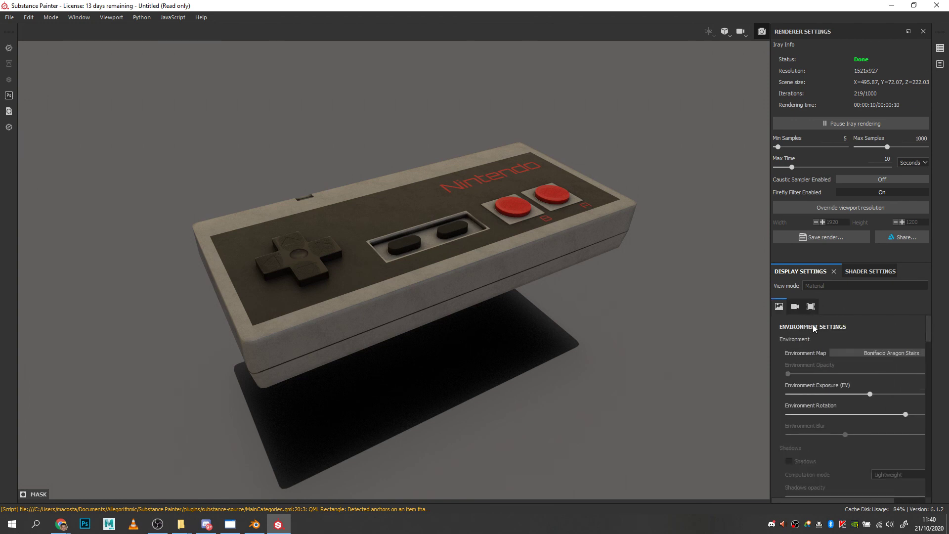
Step: Pause the Iray rendering and return from the renderer to the painting workspace
{"action": "left_click", "coordinate": [850, 125]}
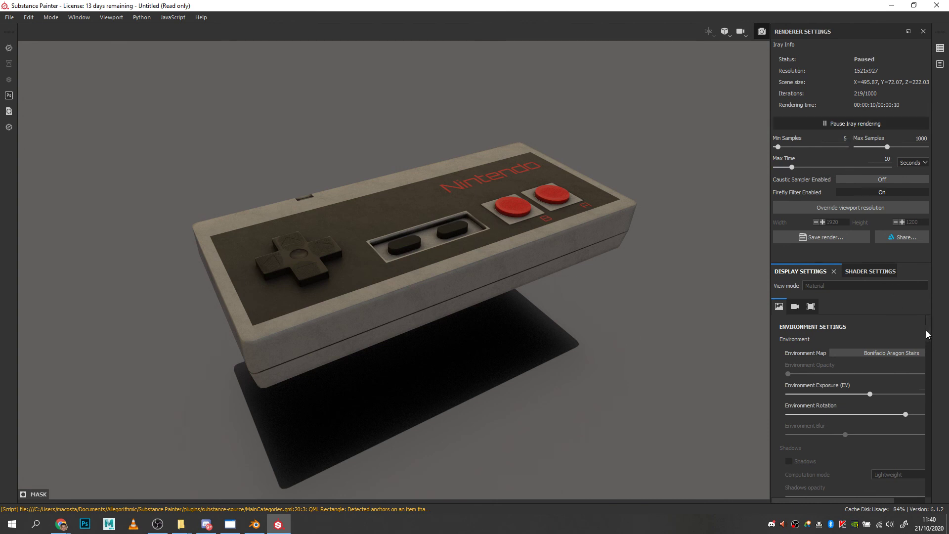
{"action": "left_click_drag", "start_coordinate": [926, 334], "coordinate": [927, 260]}
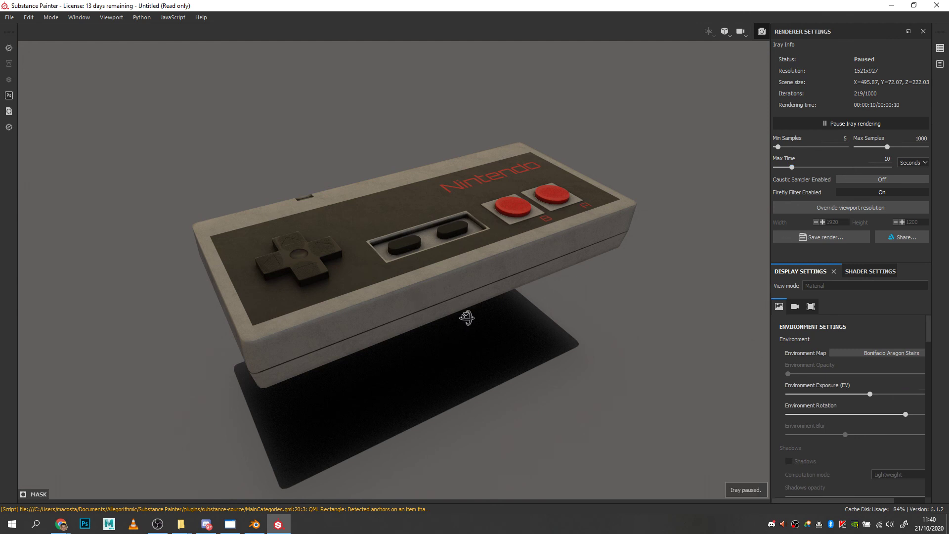
{"action": "left_click", "coordinate": [762, 31]}
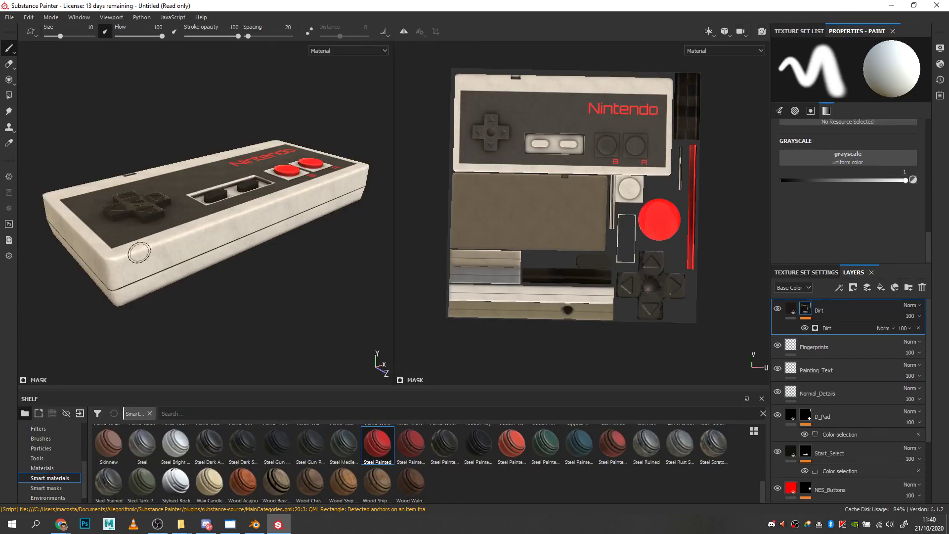
{"action": "left_click_drag", "start_coordinate": [138, 252], "coordinate": [246, 293], "text": "alt"}
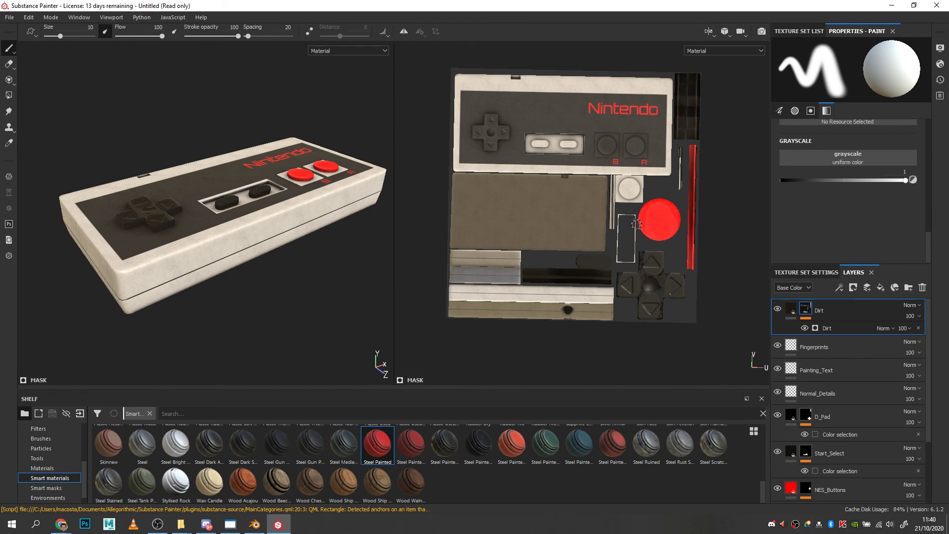
{"action": "mouse_move", "coordinate": [730, 244]}
{"action": "left_mouse_down", "text": "alt"}
{"action": "mouse_move", "coordinate": [736, 216]}
{"action": "mouse_move", "coordinate": [744, 253]}
{"action": "left_mouse_up", "text": "alt"}
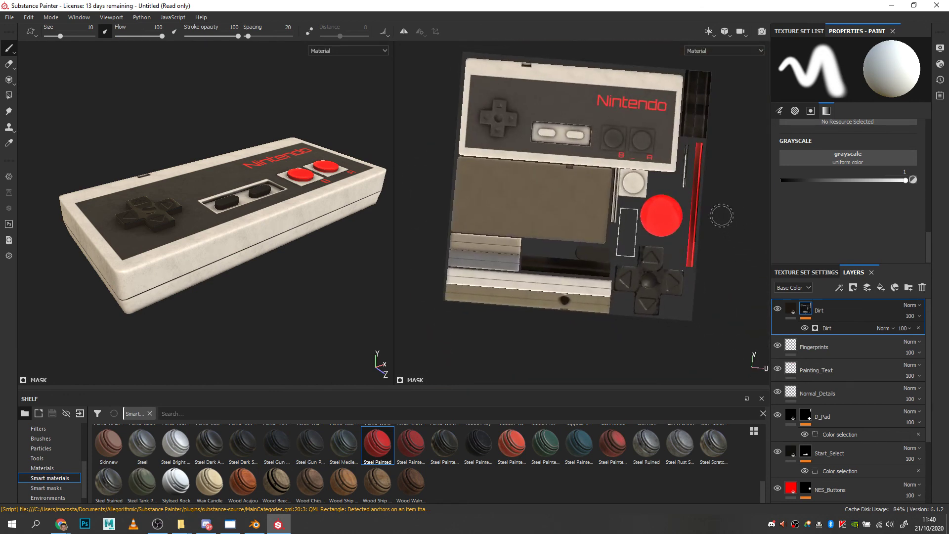
{"action": "left_click_drag", "start_coordinate": [721, 215], "coordinate": [745, 211], "text": "alt"}
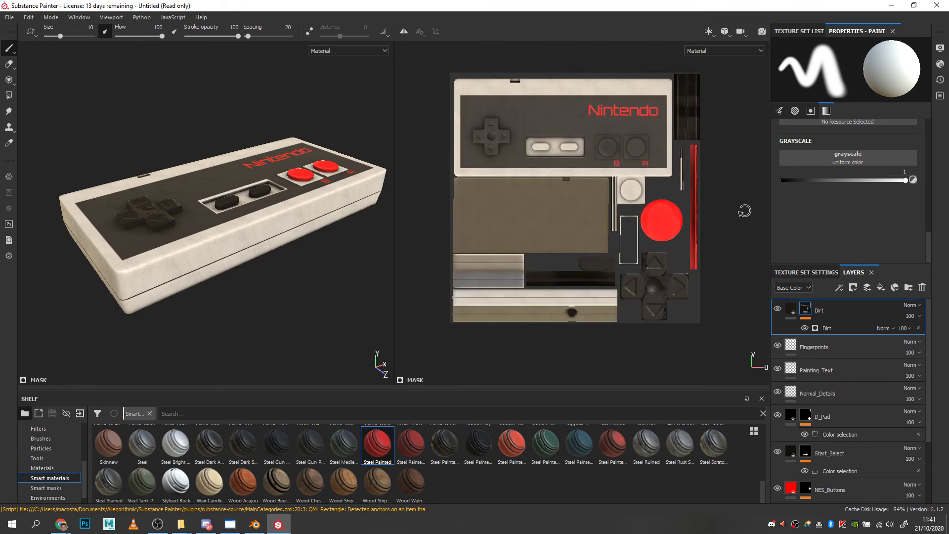
{"action": "scroll", "coordinate": [598, 222], "scroll_direction": "down", "scroll_amount": 1}
{"action": "scroll", "coordinate": [598, 222], "scroll_direction": "up", "scroll_amount": 2}
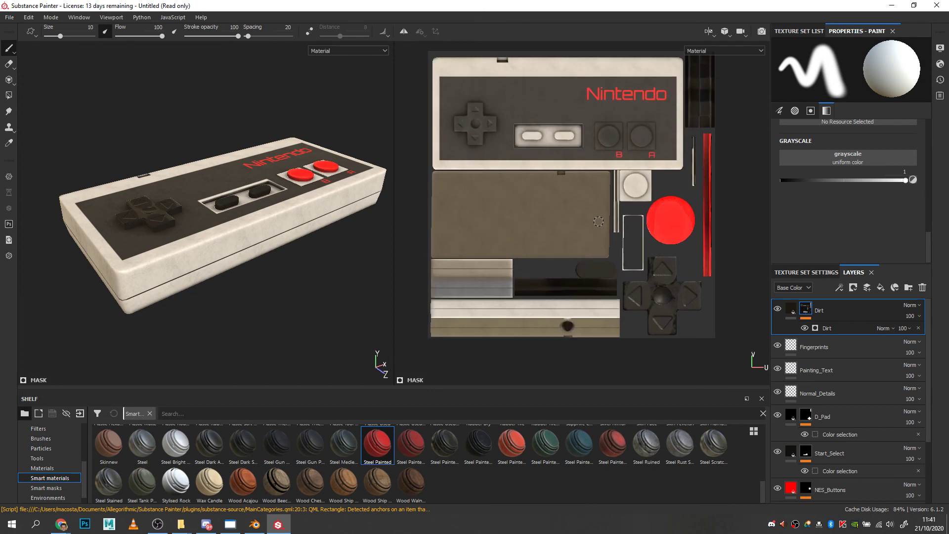